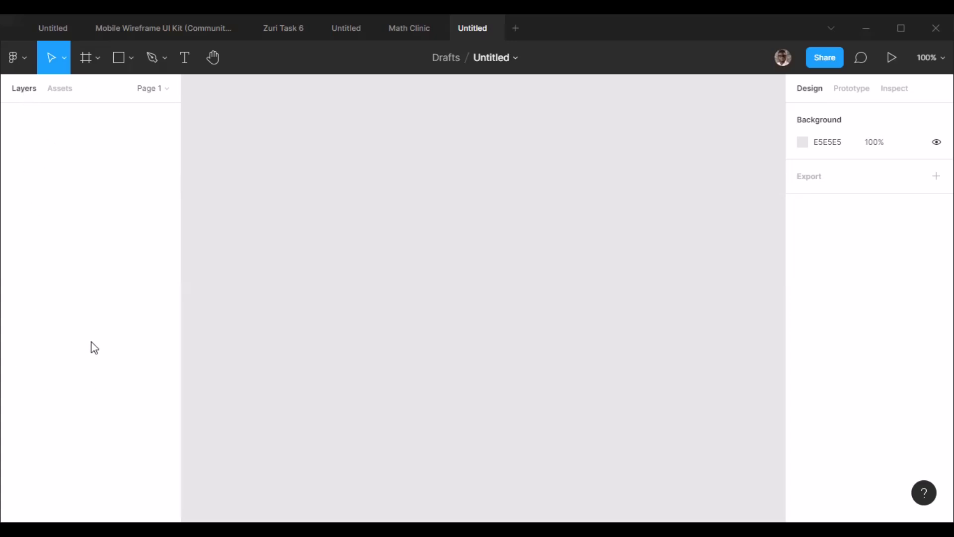
left_click(57, 95)
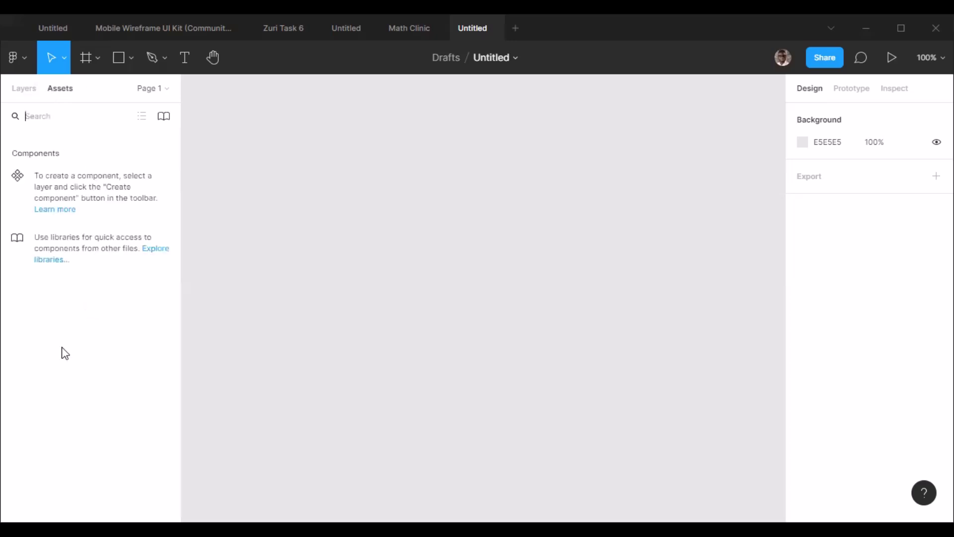
left_click(24, 90)
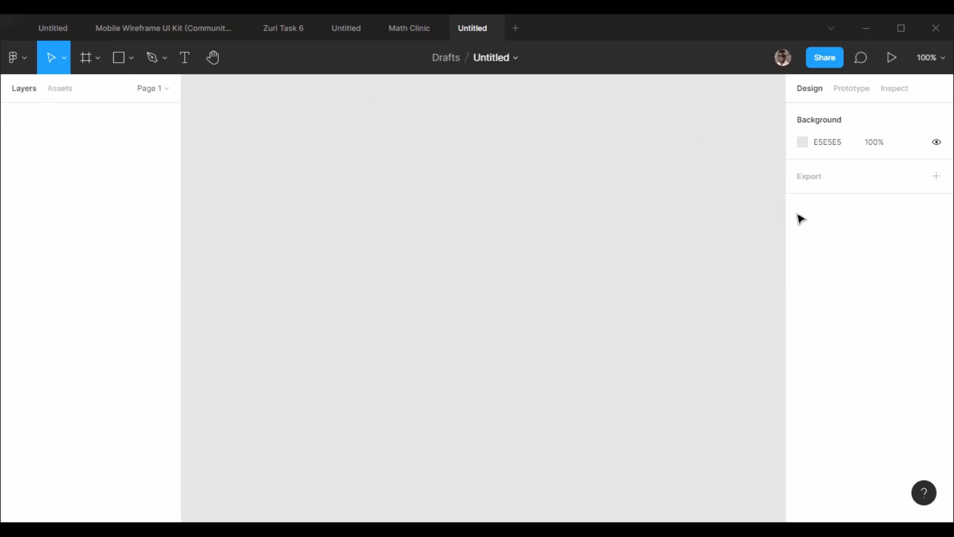
left_click(851, 89)
left_click(893, 90)
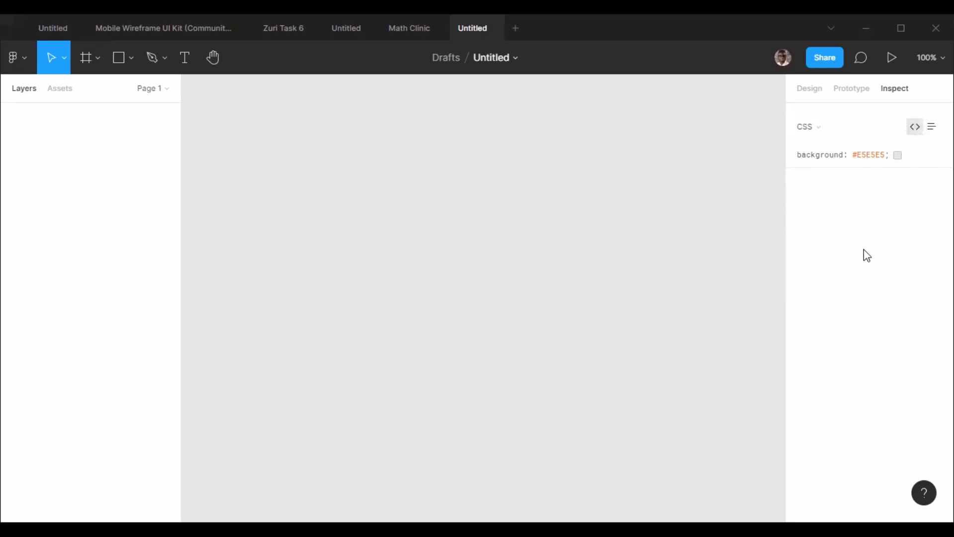
left_click(810, 88)
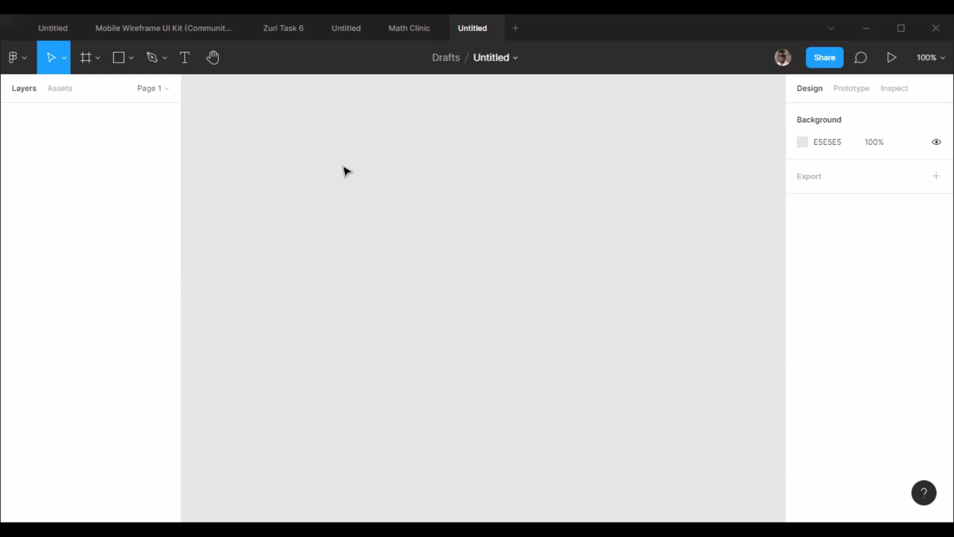
Step: Add a Google Pixel 2 XL frame (411×823) to the empty canvas
left_click(81, 63)
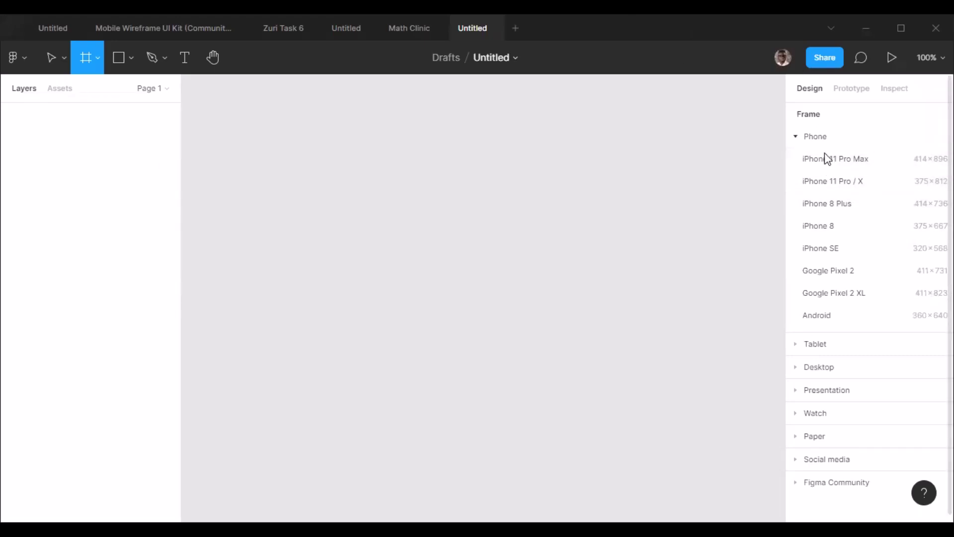
left_click(861, 298)
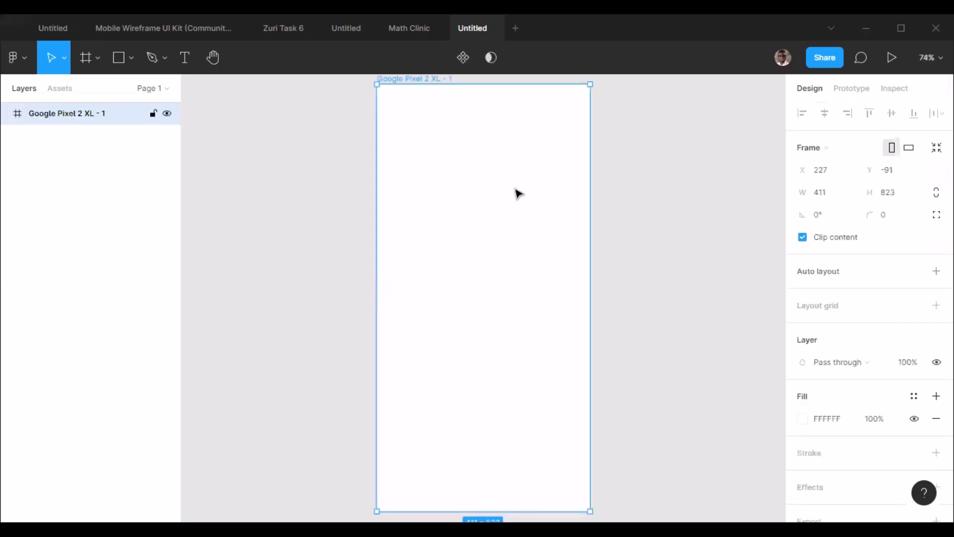
left_click(665, 187)
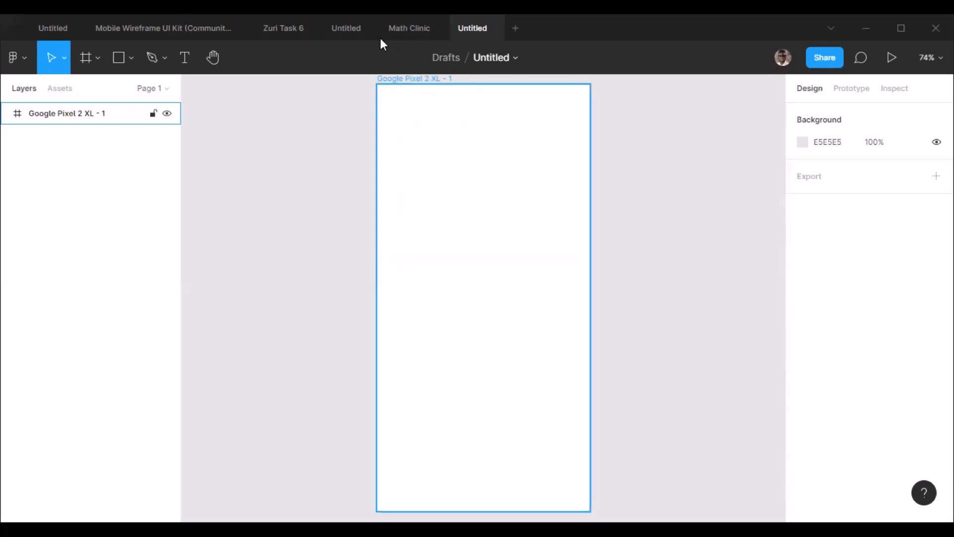
Step: Copy the android / system-bar component from the Mobile Wireframe UI Kit file and paste it into the Google Pixel 2 XL frame
left_click(141, 26)
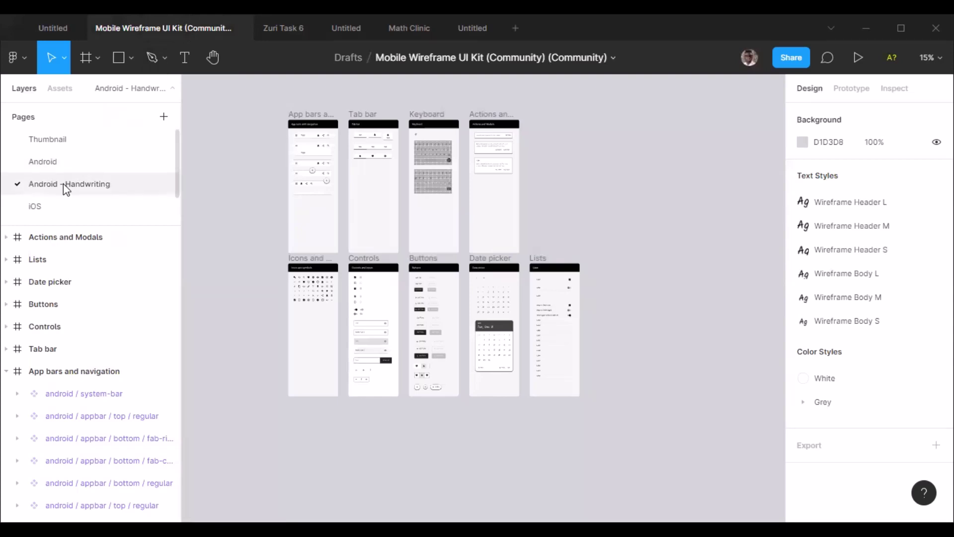
scroll(320, 211, "up", 3)
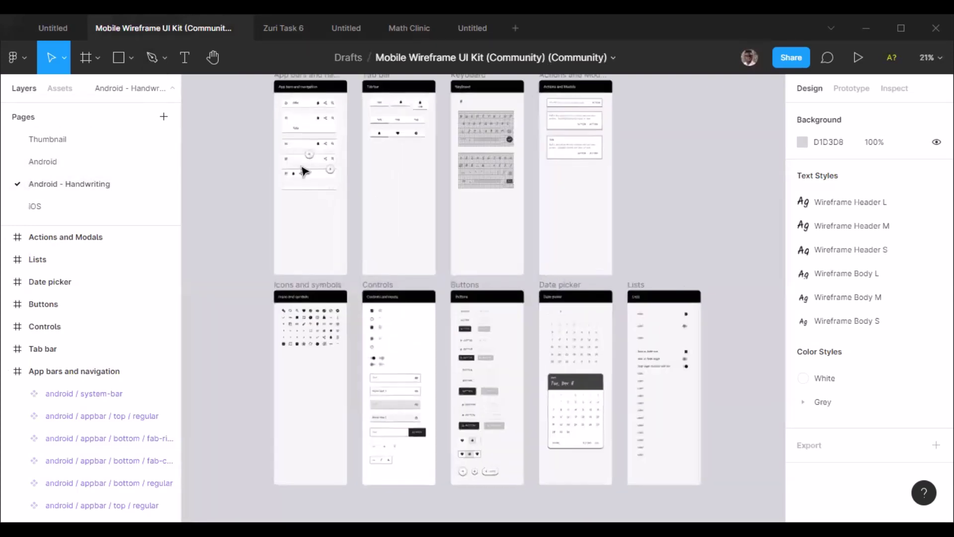
scroll(304, 172, "up", 10)
left_click(378, 211)
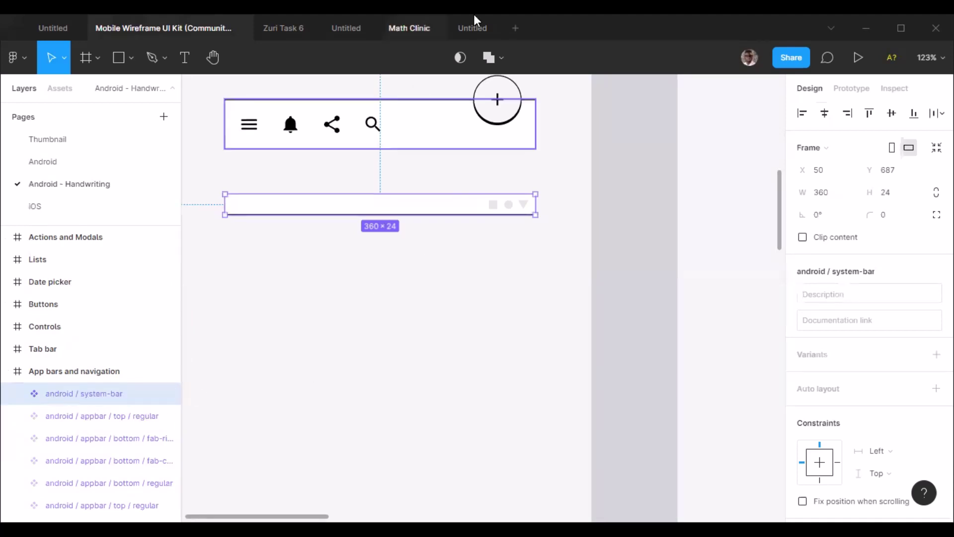
left_click(470, 27)
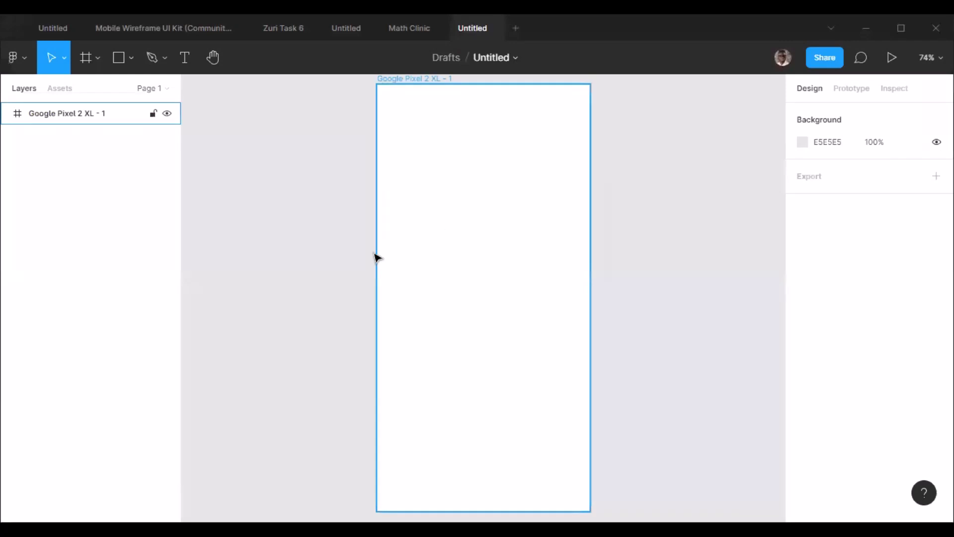
key("ctrl+v")
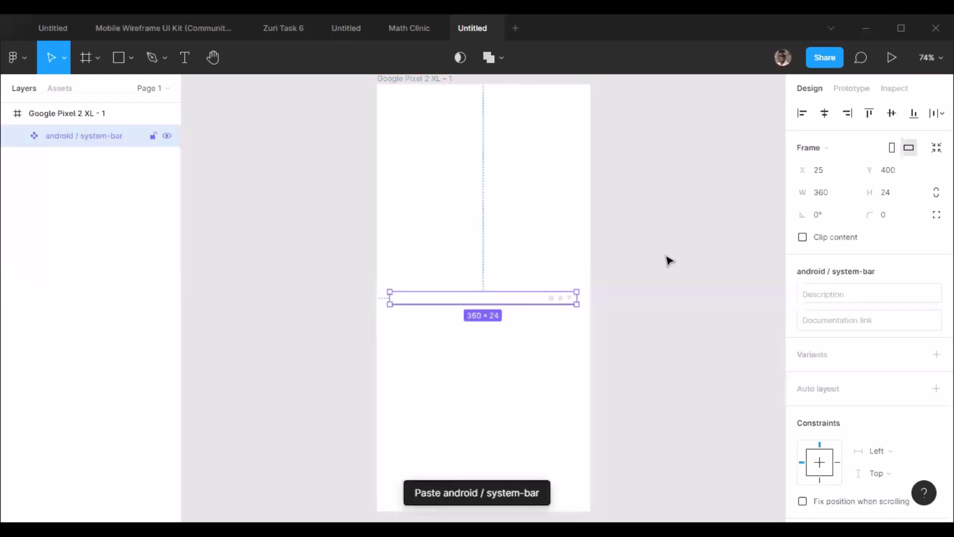
Step: Align the system bar to the frame's top edge and stretch it to the full frame width of 411
left_click(825, 114)
left_click(876, 115)
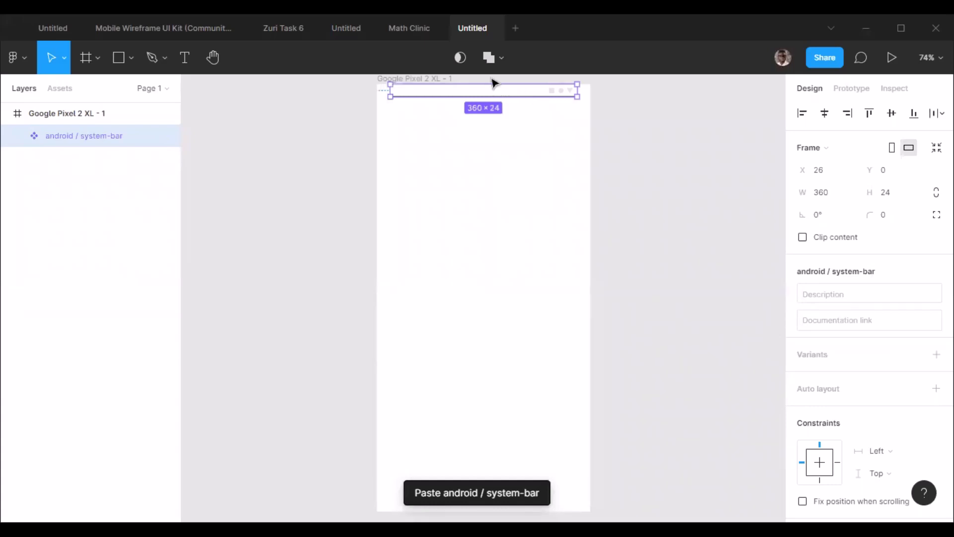
scroll(494, 86, "up", 1)
scroll(566, 92, "up", 5)
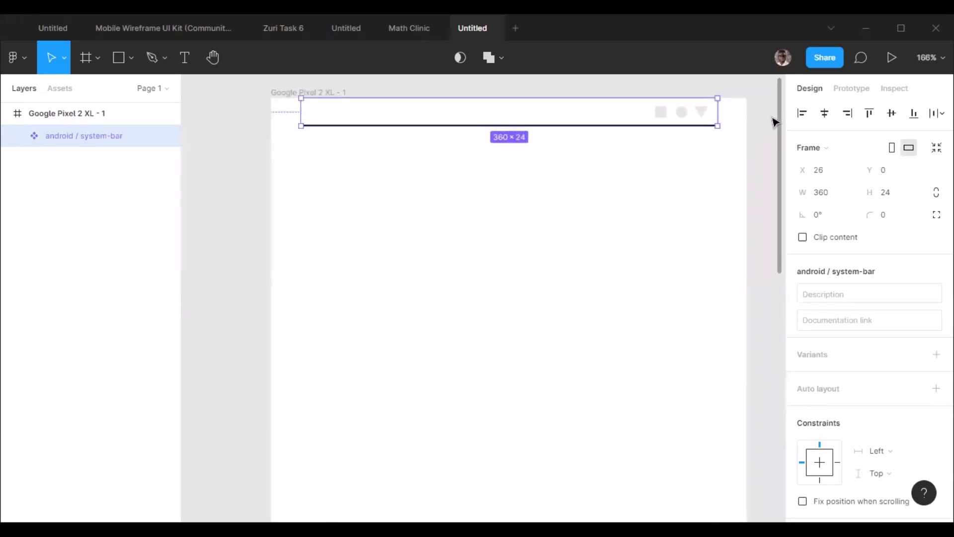
left_click_drag(733, 110, 746, 109)
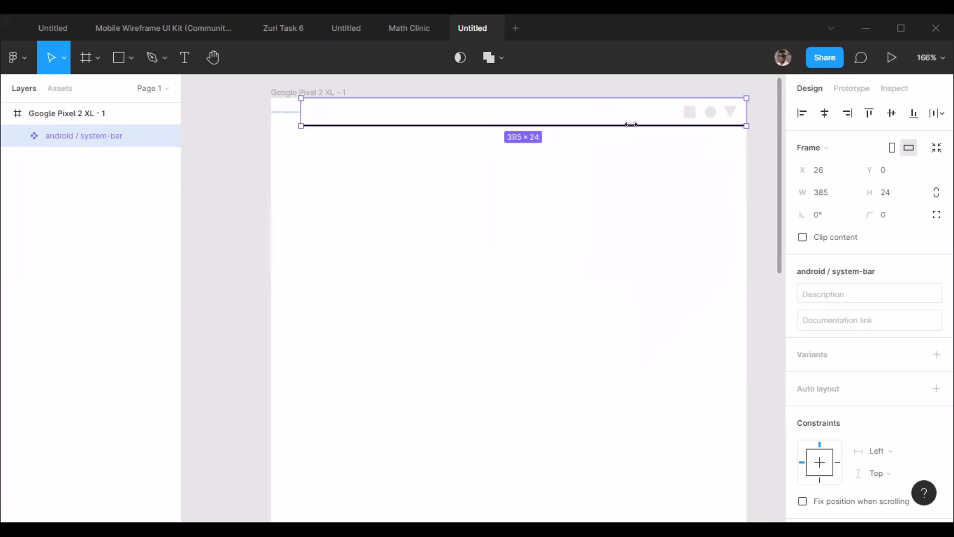
left_click_drag(297, 108, 272, 108)
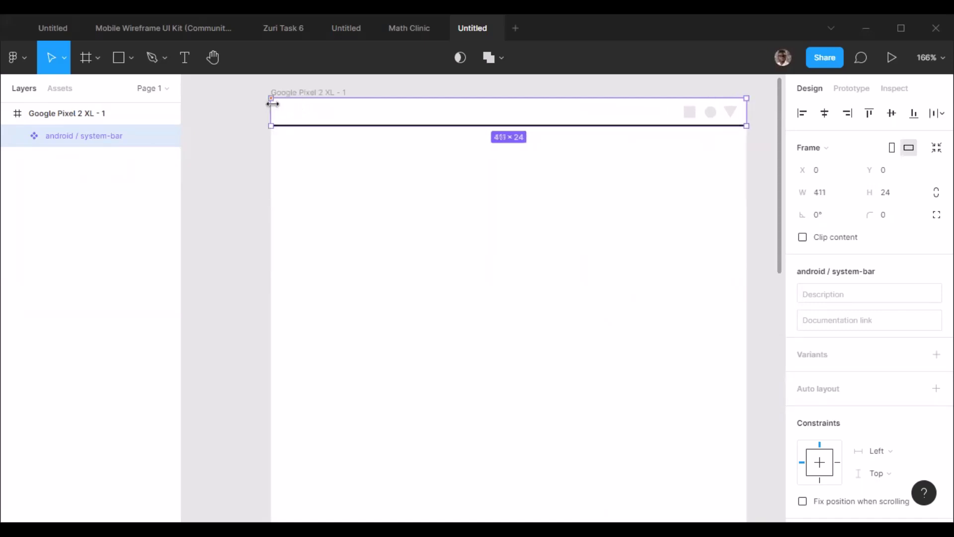
left_click(295, 166)
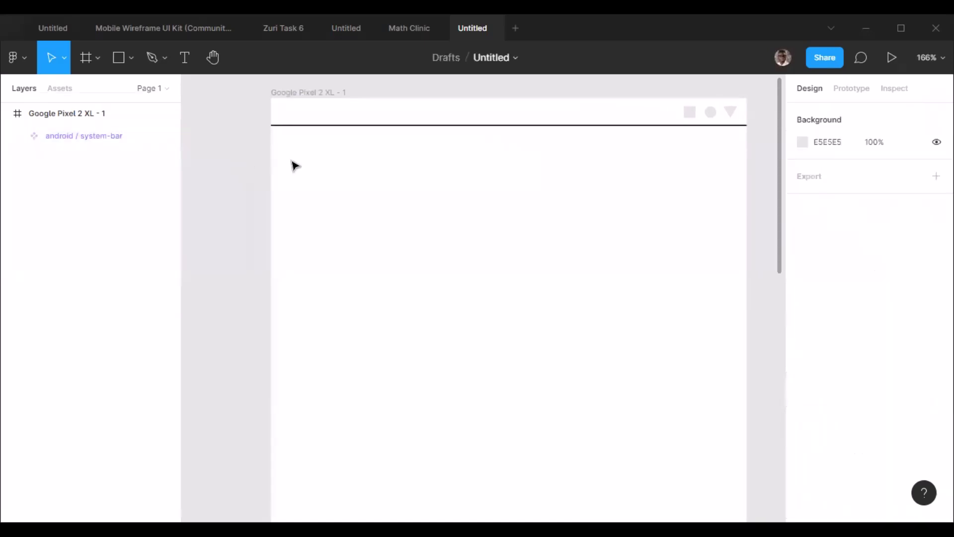
Step: Rename Page 1 as Design
scroll(425, 154, "down", 5)
left_click(428, 141)
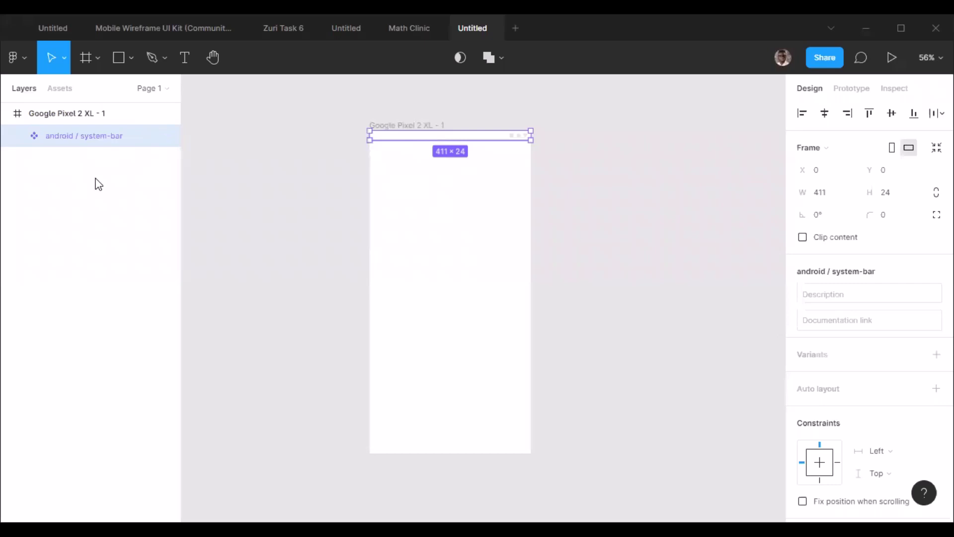
scroll(418, 126, "up", 1)
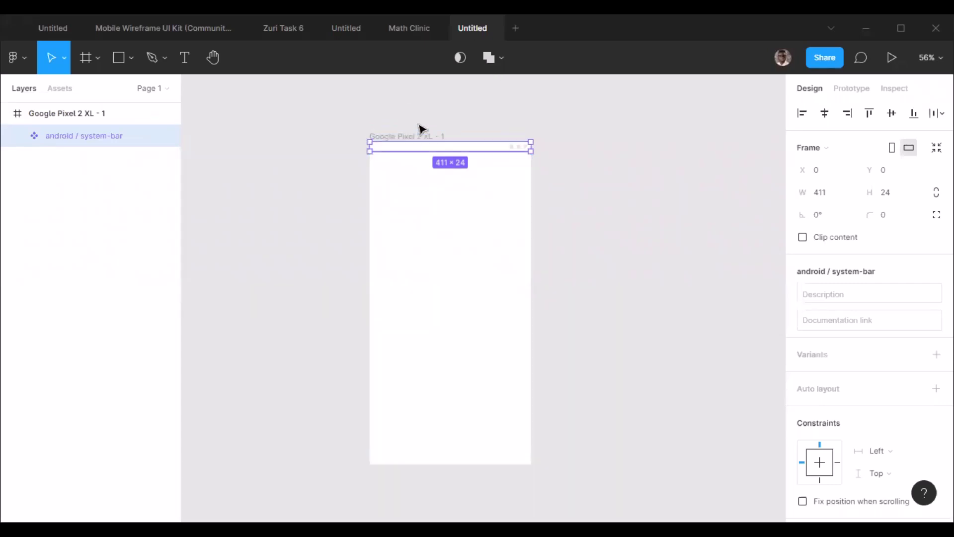
left_click(167, 89)
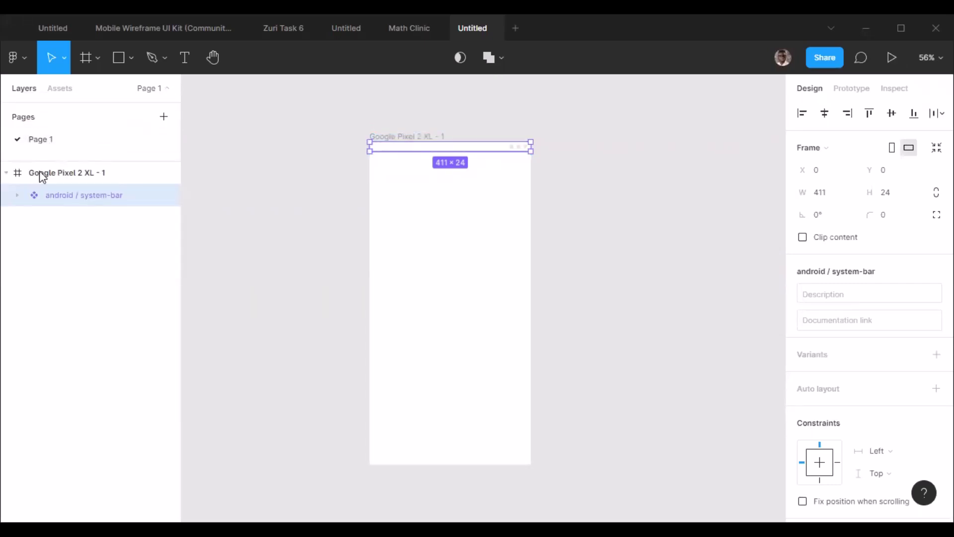
double_click(44, 141)
type("Design")
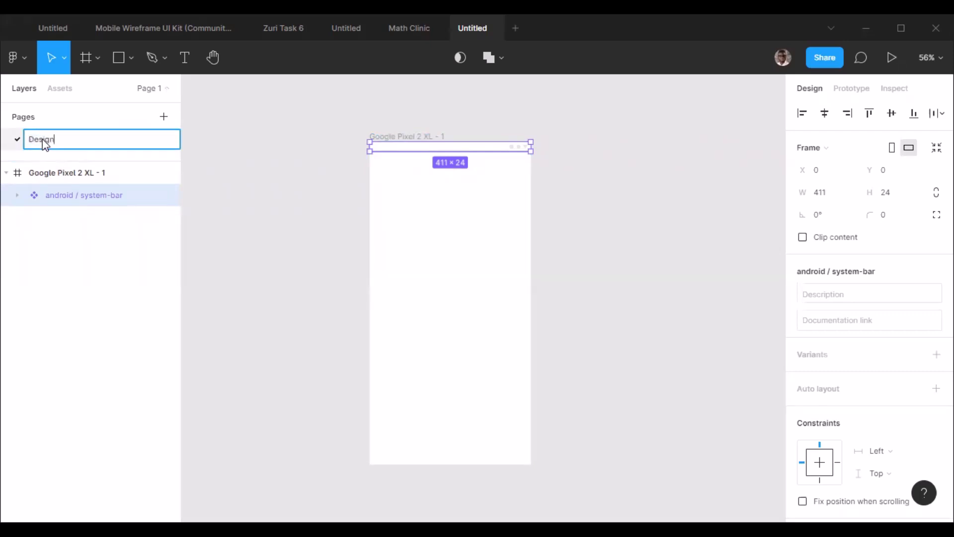
key("Return")
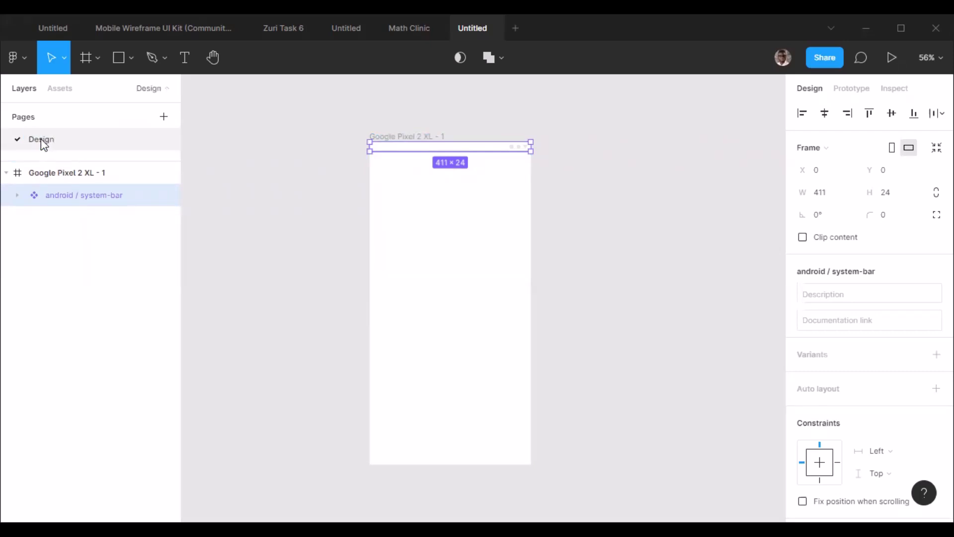
Step: Rename the Design page as Wireframe
double_click(42, 140)
type("Wireframe")
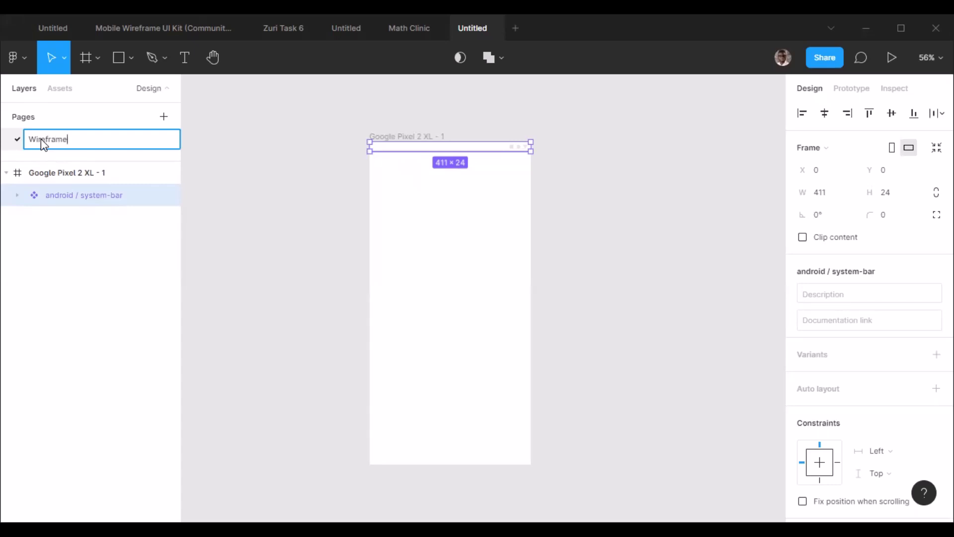
key("Return")
Step: Add a second page to the file and name it Components
left_click(163, 116)
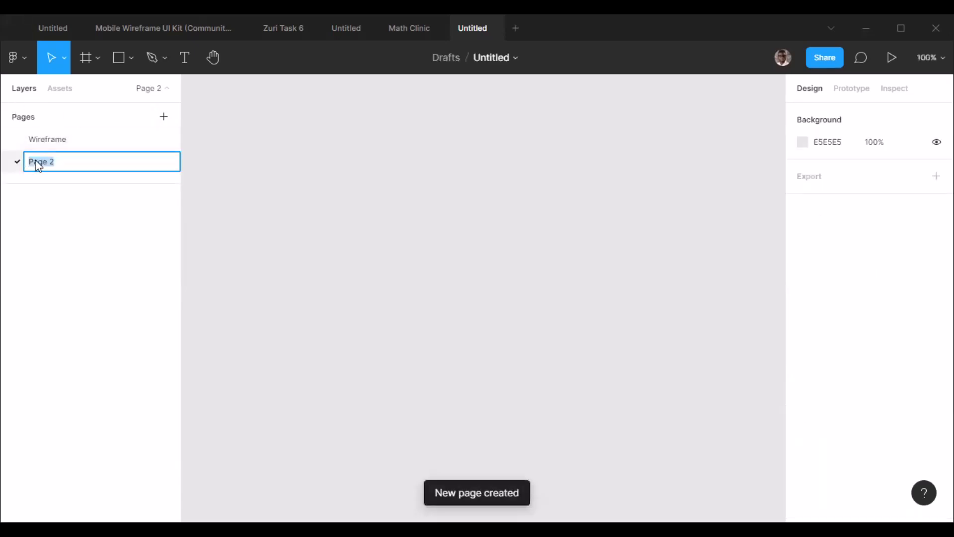
type("Components")
key("Return")
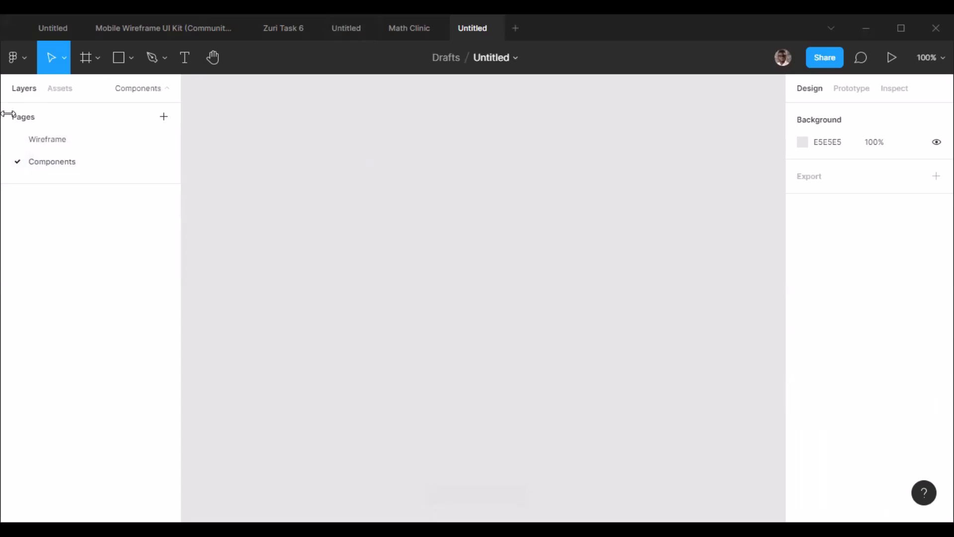
Step: Move the android / system-bar component from the Wireframe page to the Components page
left_click(65, 139)
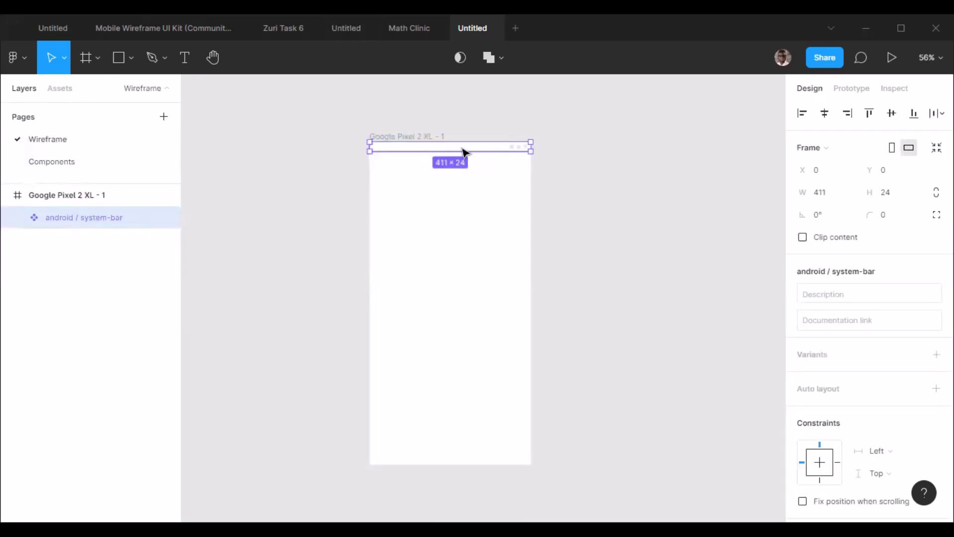
left_click(46, 163)
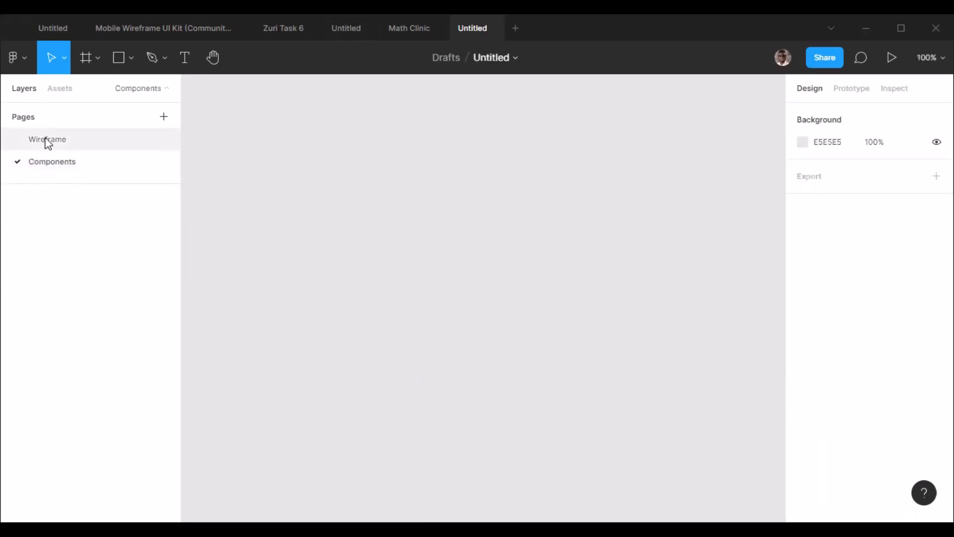
left_click(47, 140)
scroll(461, 148, "up", 5)
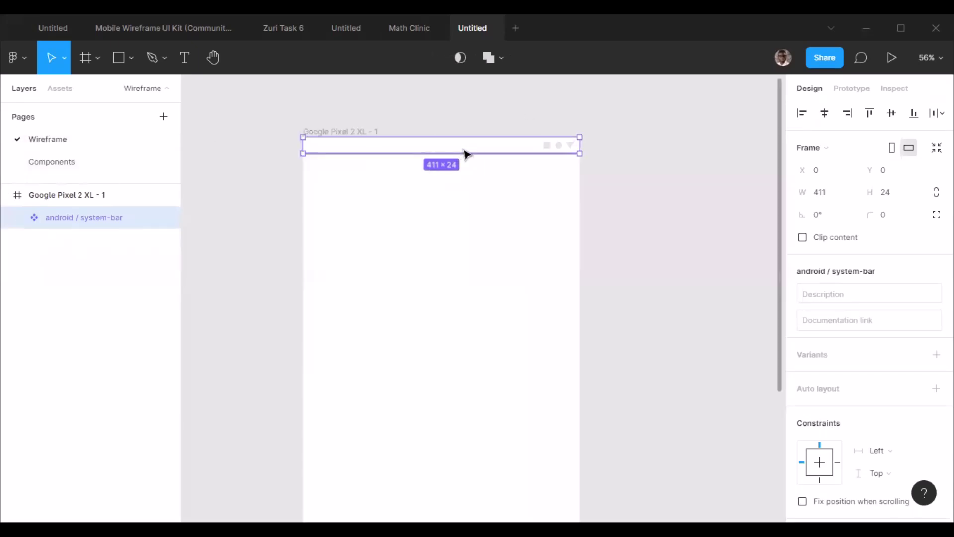
scroll(577, 174, "down", 4)
scroll(462, 154, "up", 1)
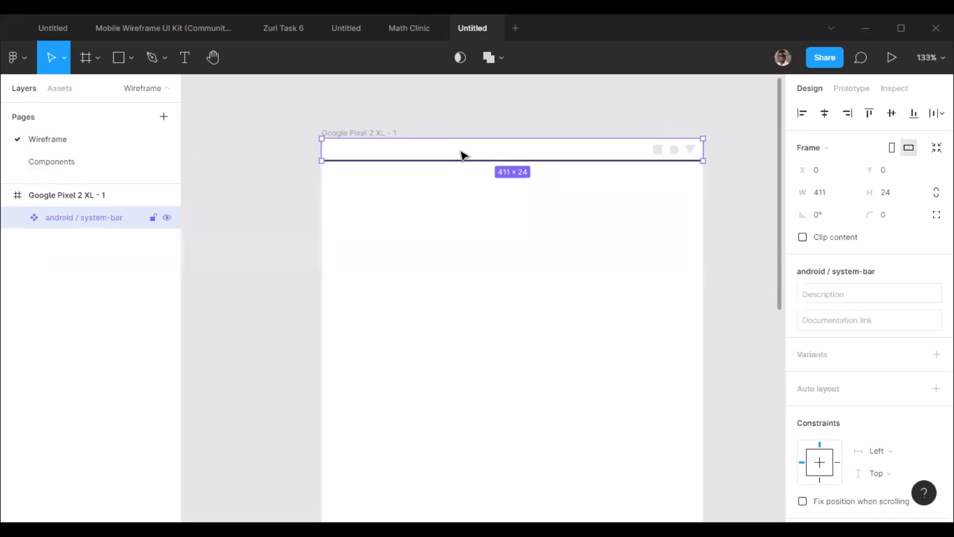
right_click(461, 154)
mouse_move(571, 146)
left_click(631, 149)
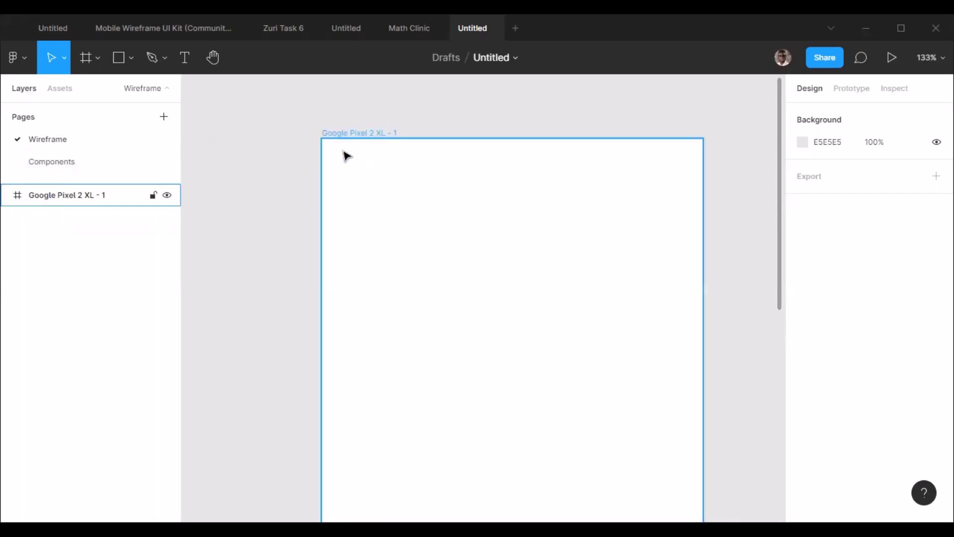
Step: Place an instance of the local system-bar component near the top of the Google Pixel 2 XL frame, at about X 77, Y 52
left_click(55, 88)
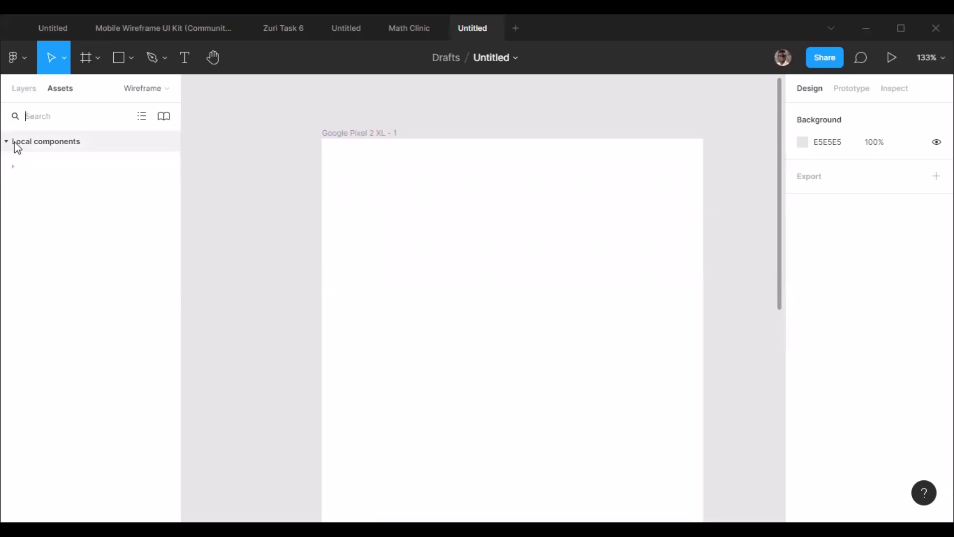
left_click(13, 168)
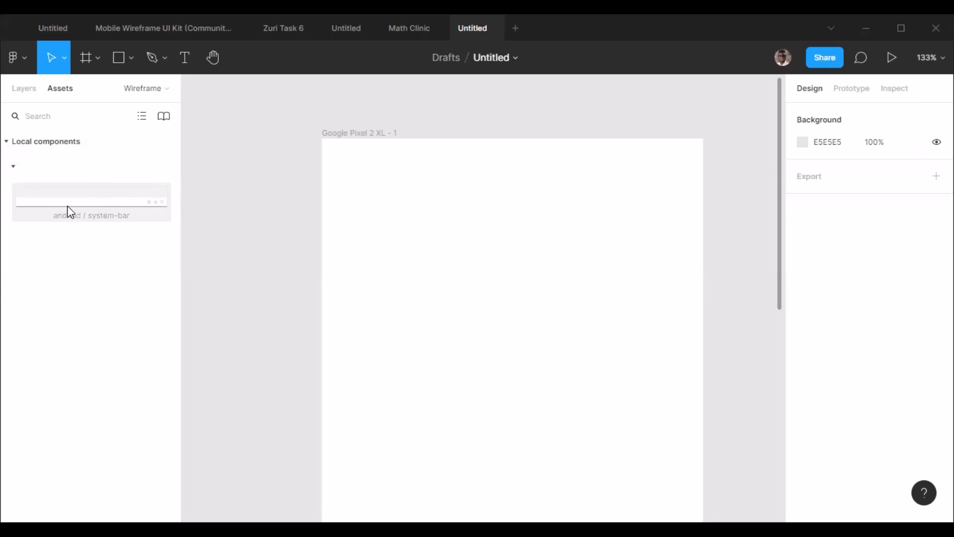
left_click_drag(70, 204, 630, 239)
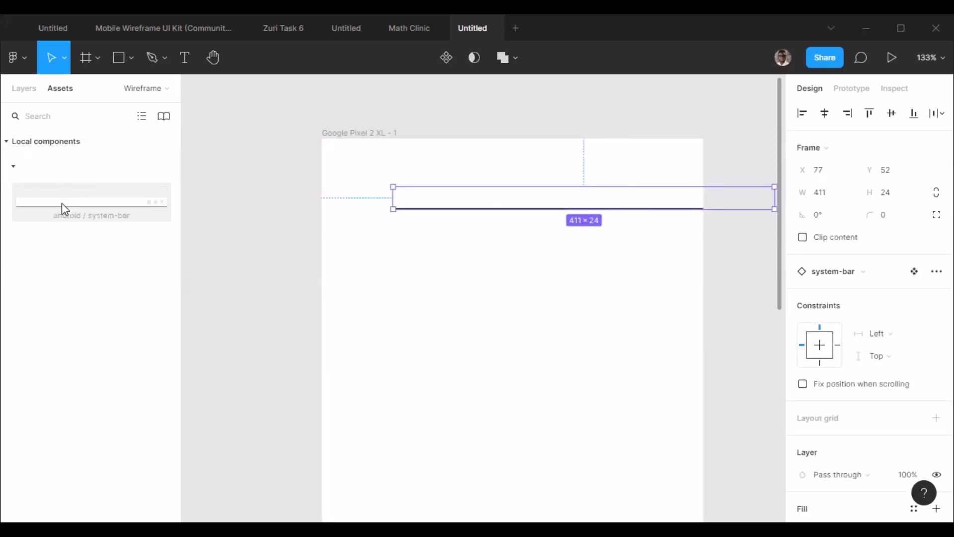
left_click_drag(643, 206, 571, 198)
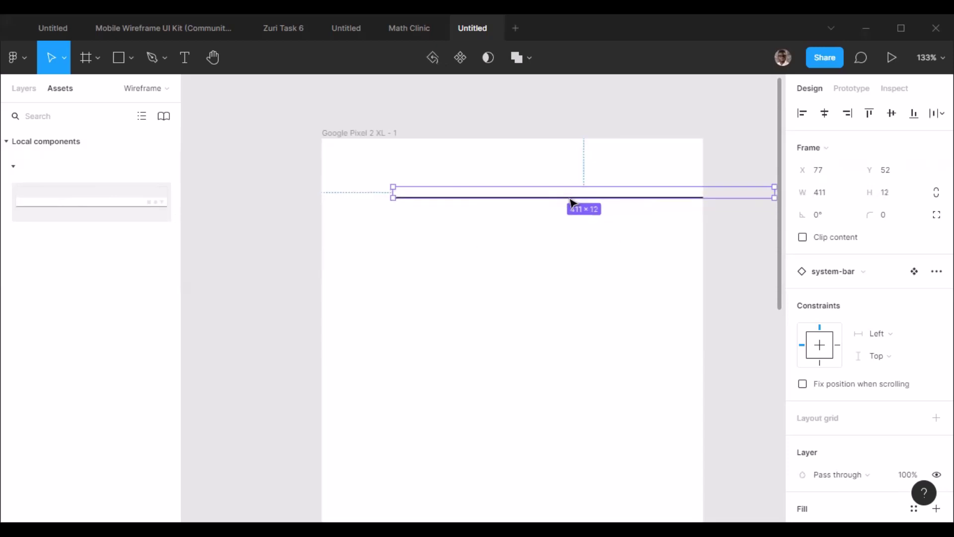
key("ctrl+z")
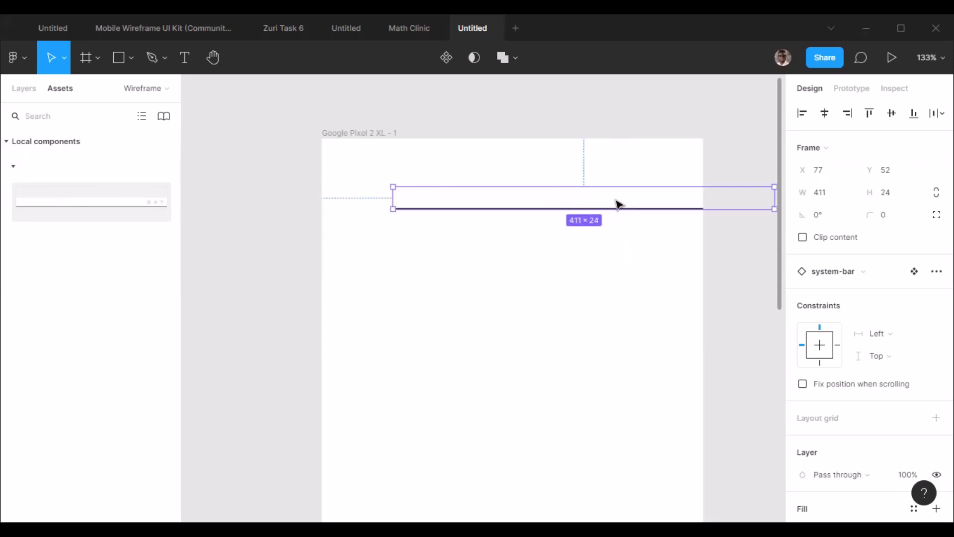
Step: Align the system-bar instance to the horizontal centre and top edge of the Google Pixel 2 XL frame and return to the layer list
left_click(825, 115)
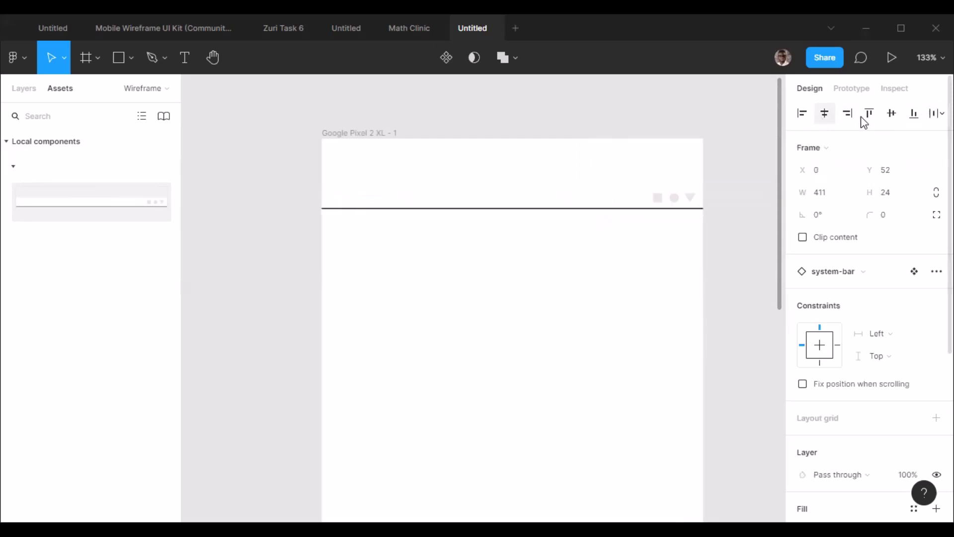
left_click(869, 114)
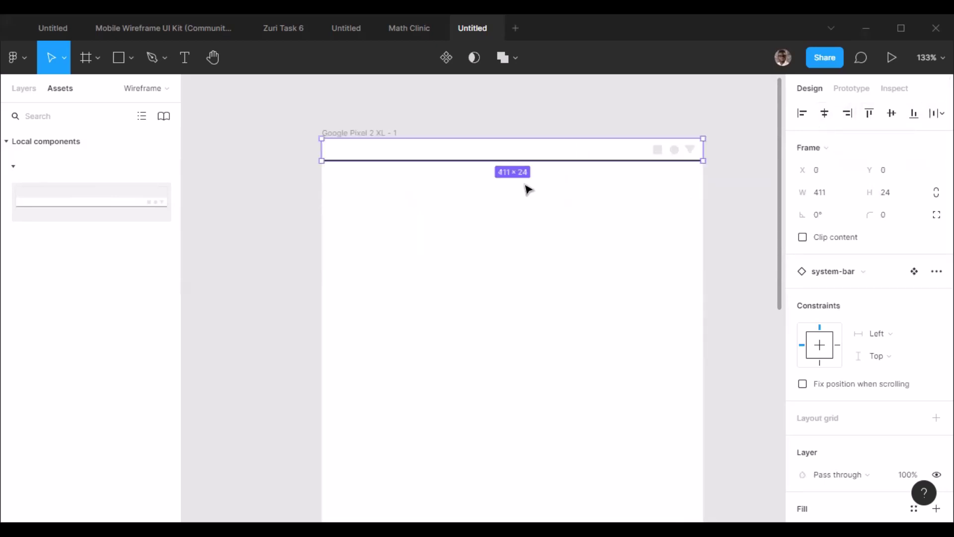
left_click(437, 102)
left_click(14, 167)
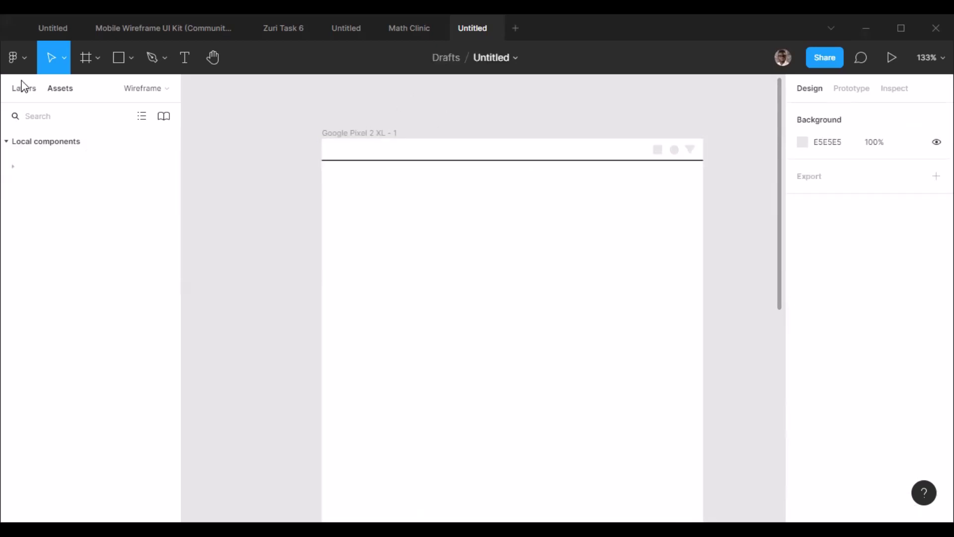
left_click(23, 88)
scroll(373, 134, "down", 5)
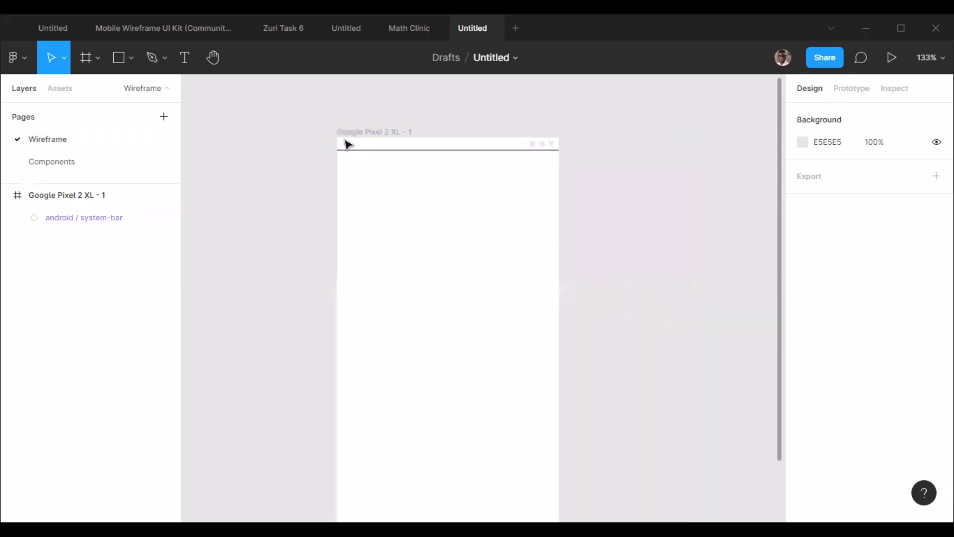
scroll(349, 142, "up", 2)
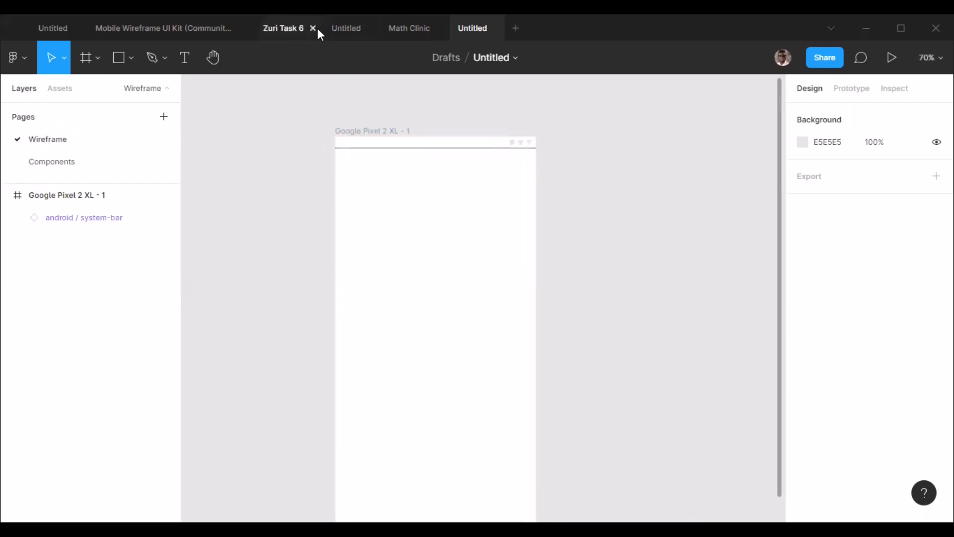
Step: Examine the Sign Up and Login screens in the Zuri Task 6 file, then return to the wireframe file
left_click(279, 28)
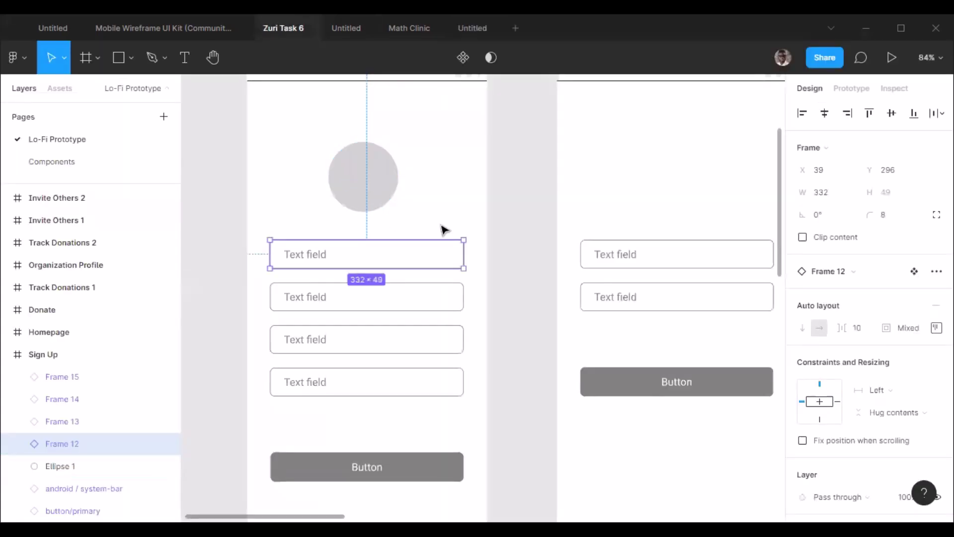
left_click(358, 139)
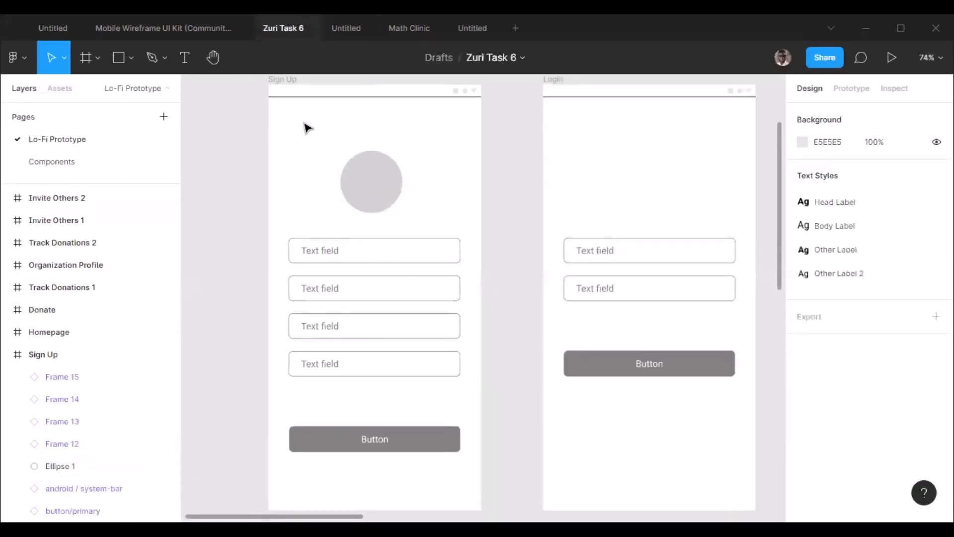
left_click(461, 28)
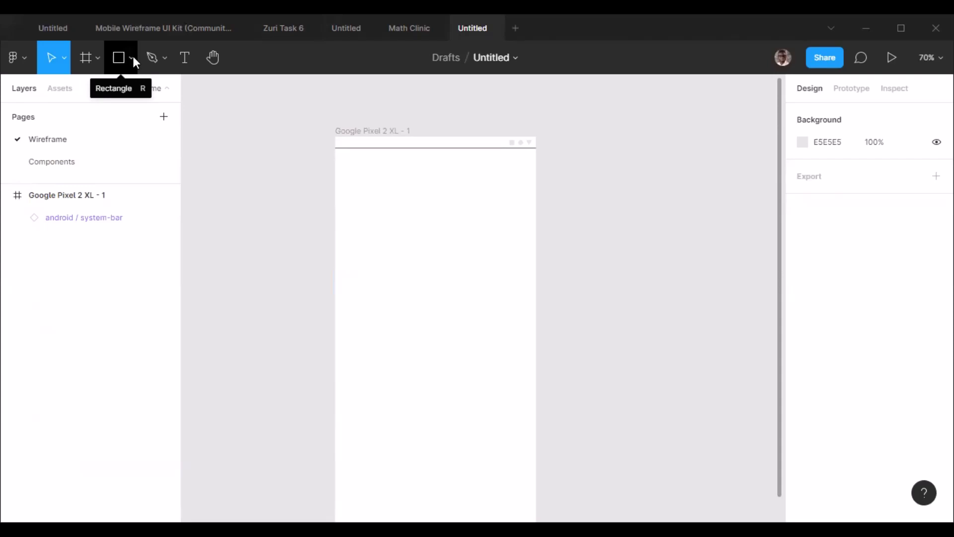
Step: Draw a rectangle about 314 wide across the upper part of the phone frame and set its height to 40
left_click(118, 60)
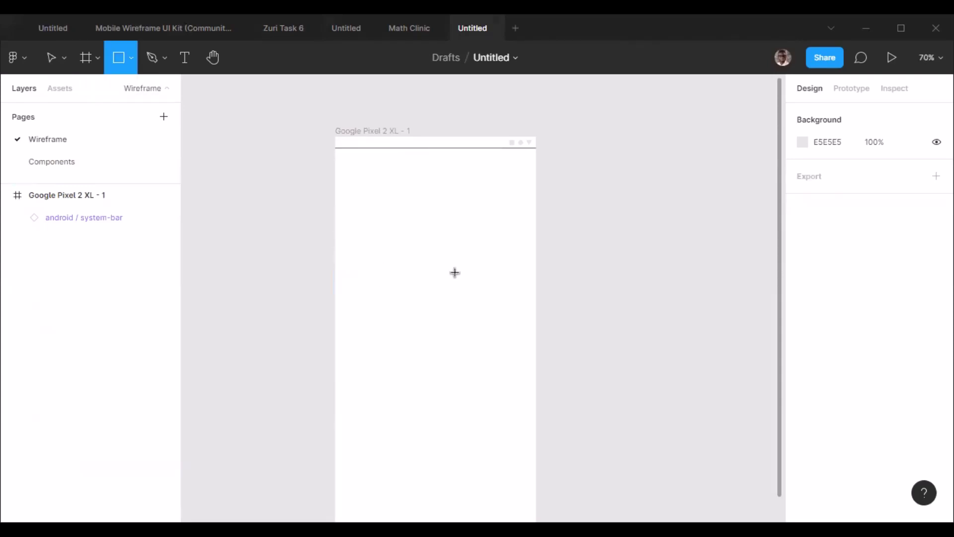
left_click_drag(359, 260, 512, 286)
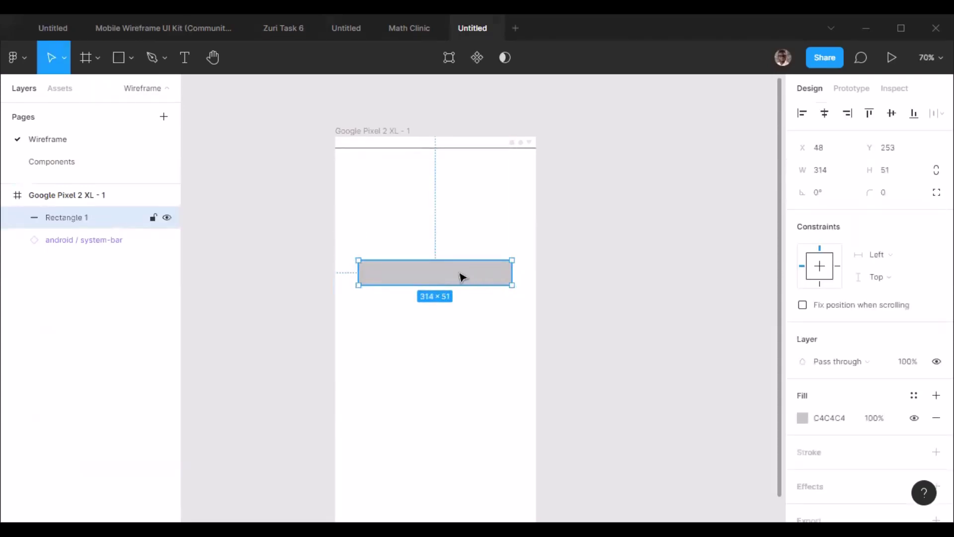
scroll(430, 283, "up", 5)
left_click(886, 174)
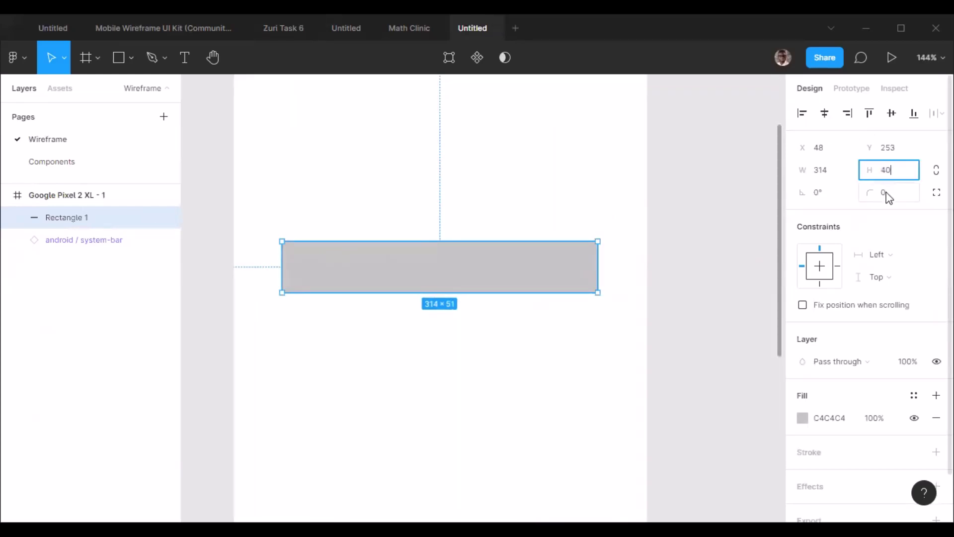
key("Return")
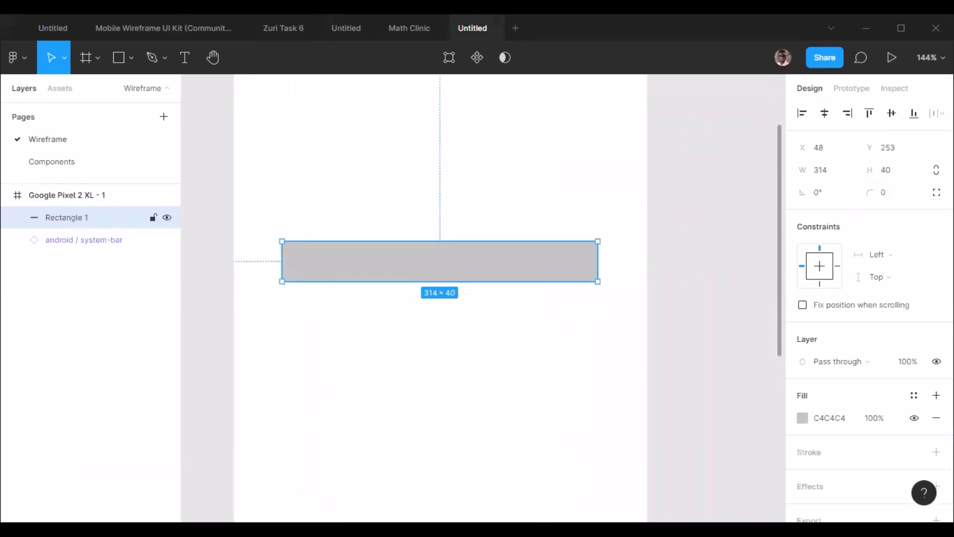
Step: Set the rectangle's width to 320 and centre it horizontally in the phone frame
left_click(825, 113)
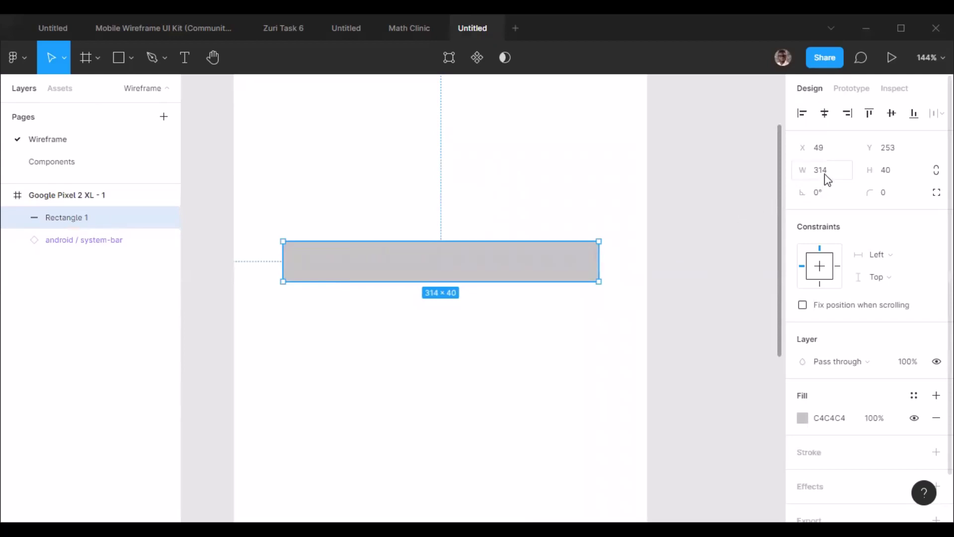
left_click(810, 170)
type("320")
key("Return")
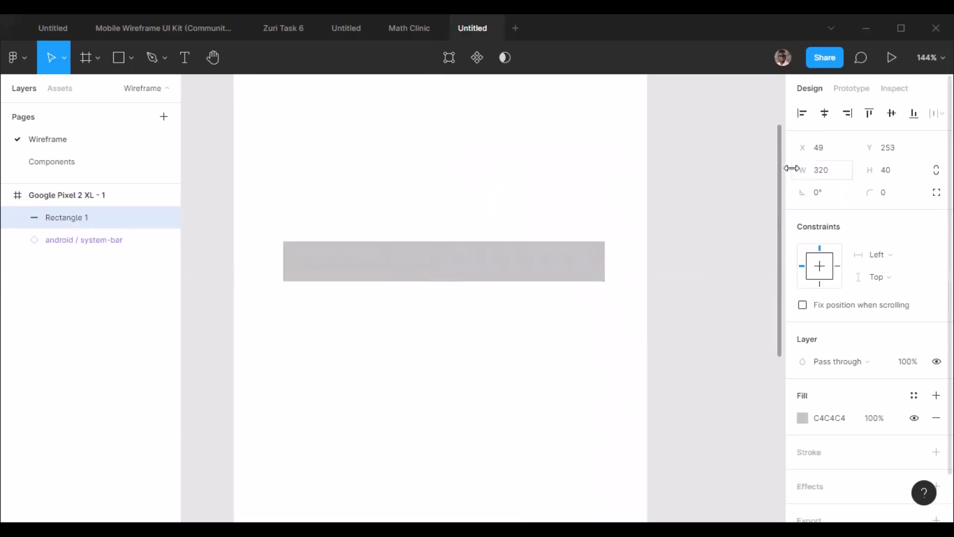
left_click(829, 116)
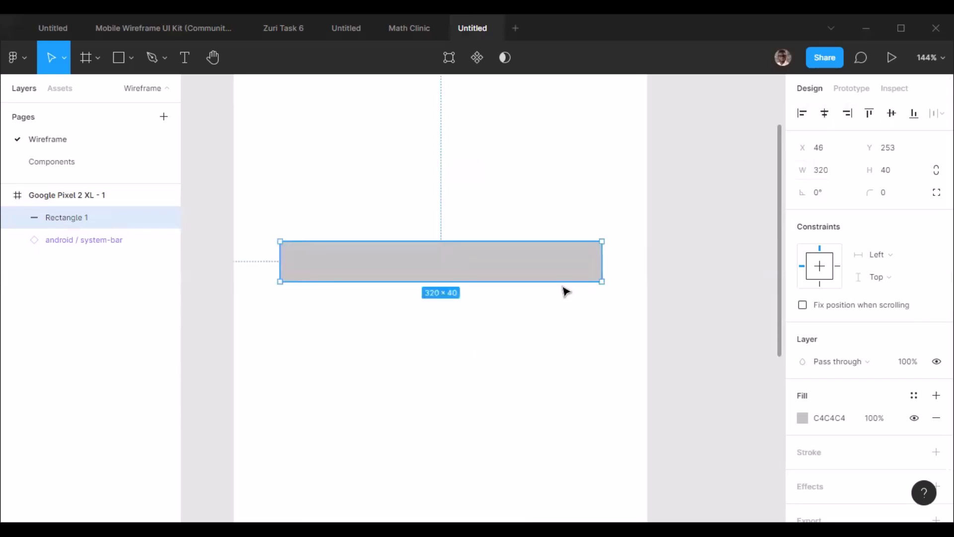
Step: Round the rectangle's corners with a radius of 8
left_click(886, 194)
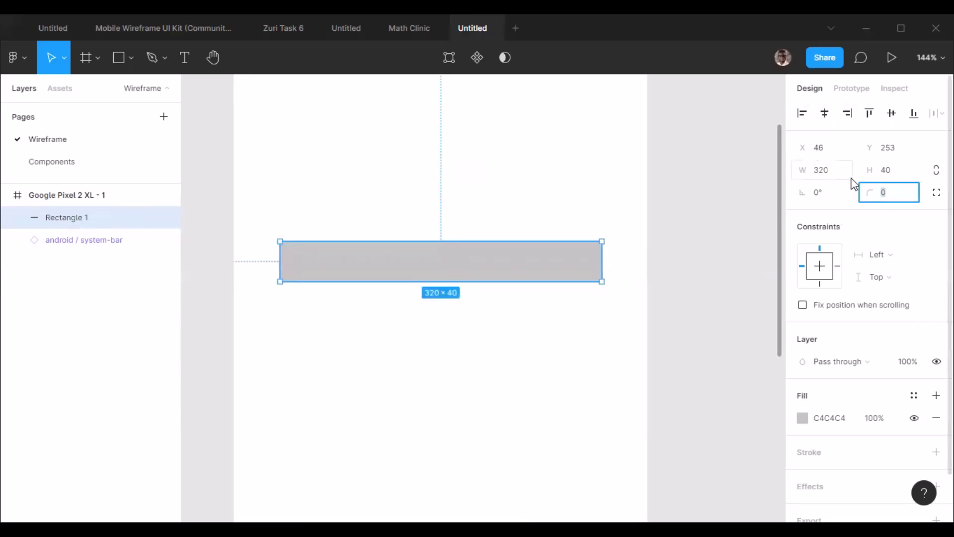
key("Return")
left_click(375, 324)
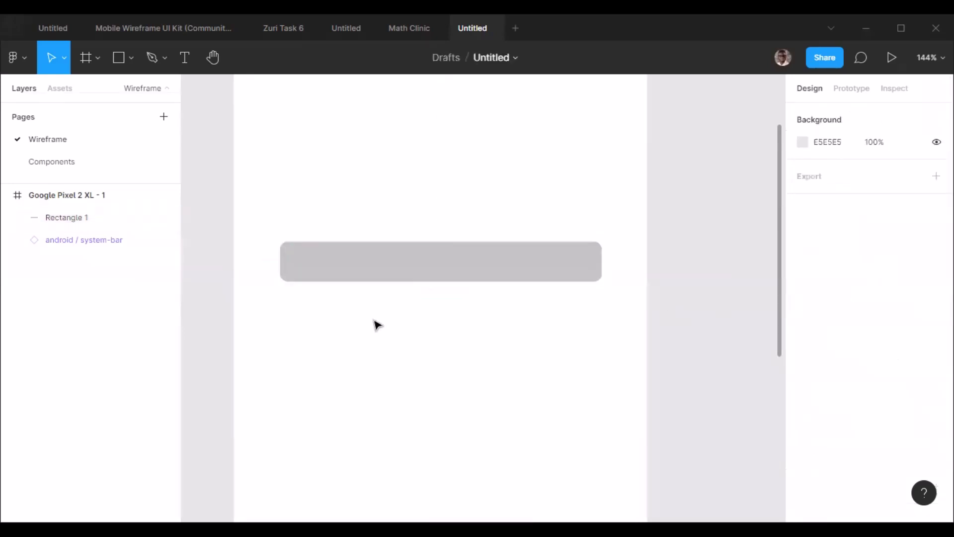
Step: Set the rounded rectangle's height to 48
left_click(401, 269)
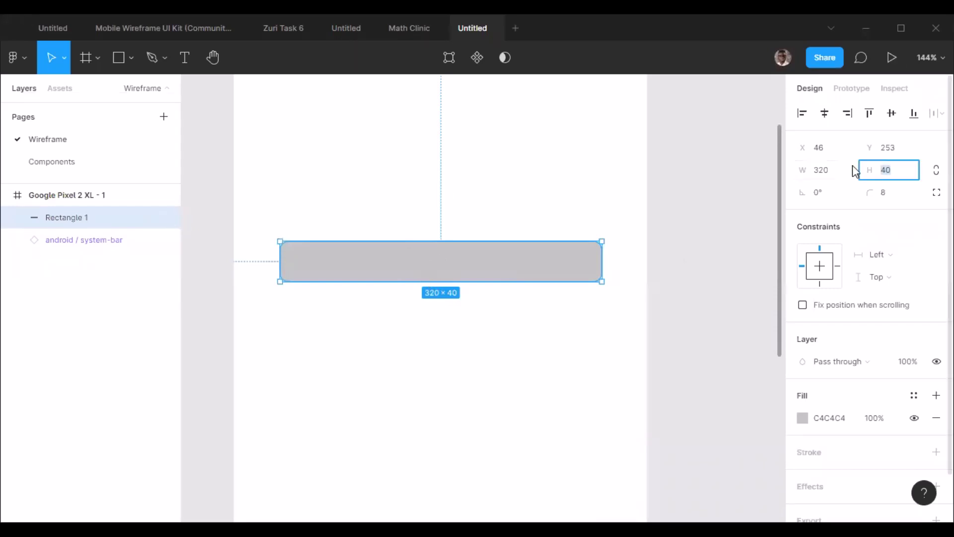
type("48")
key("Return")
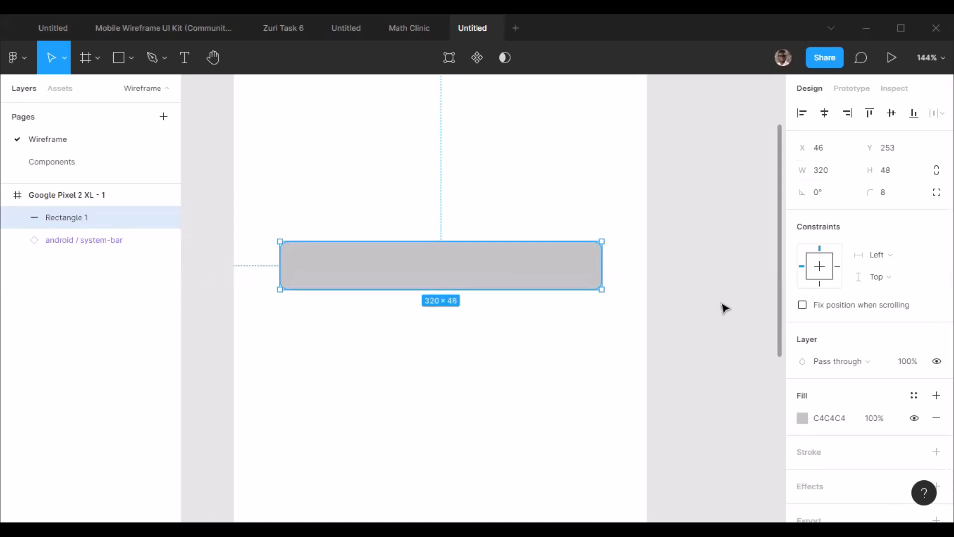
left_click(318, 345)
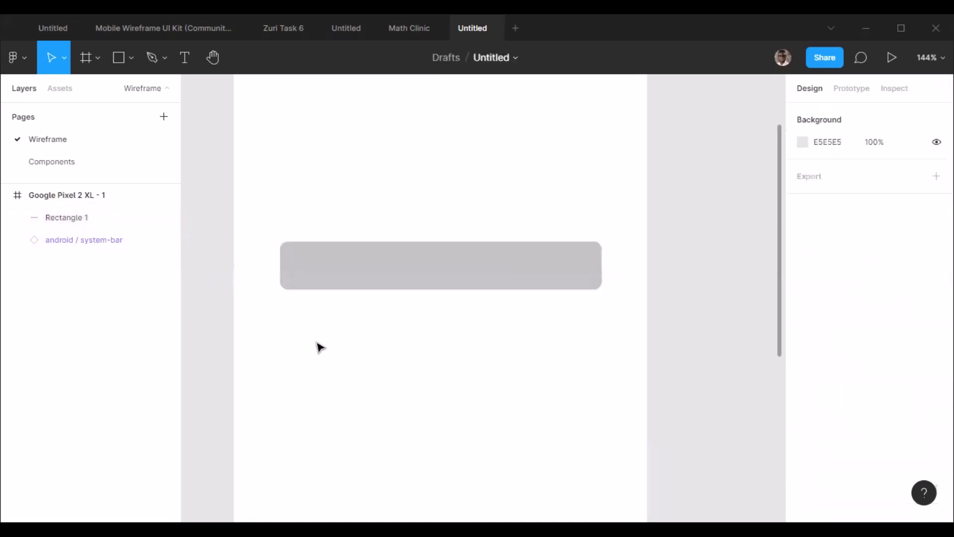
left_click(403, 282)
scroll(513, 240, "down", 1)
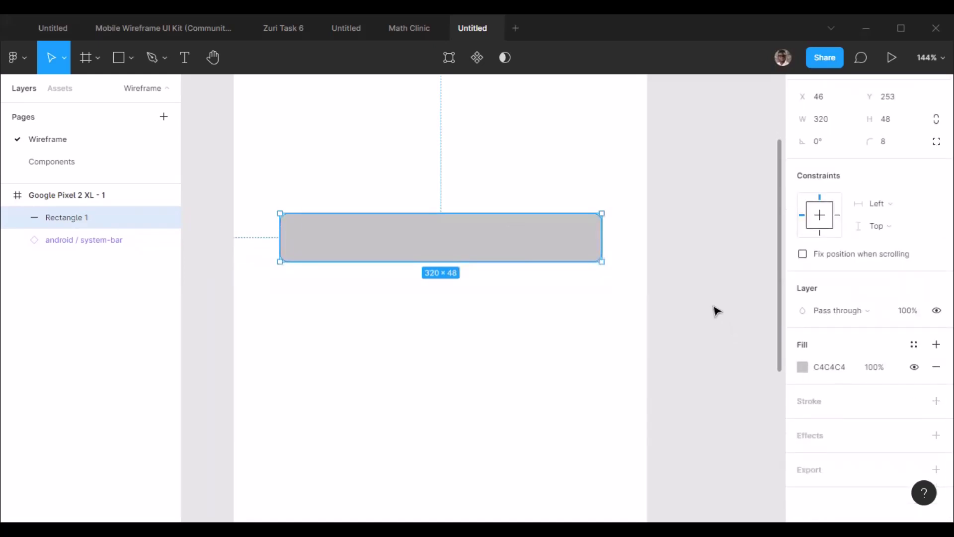
left_click(686, 301)
Step: Draw a small swatch rectangle about 113 × 64 on the empty canvas beside the phone frame
scroll(533, 253, "down", 4)
scroll(447, 144, "up", 2)
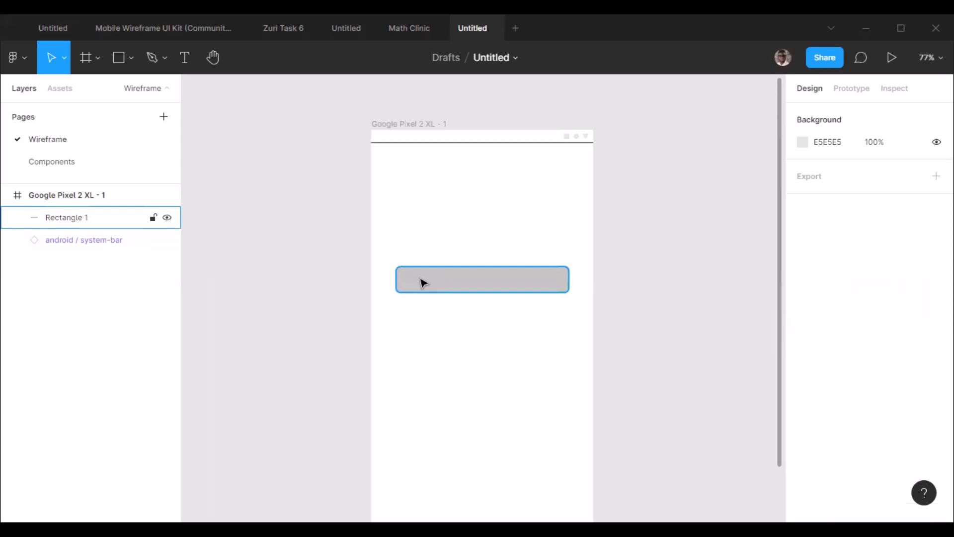
left_click(121, 66)
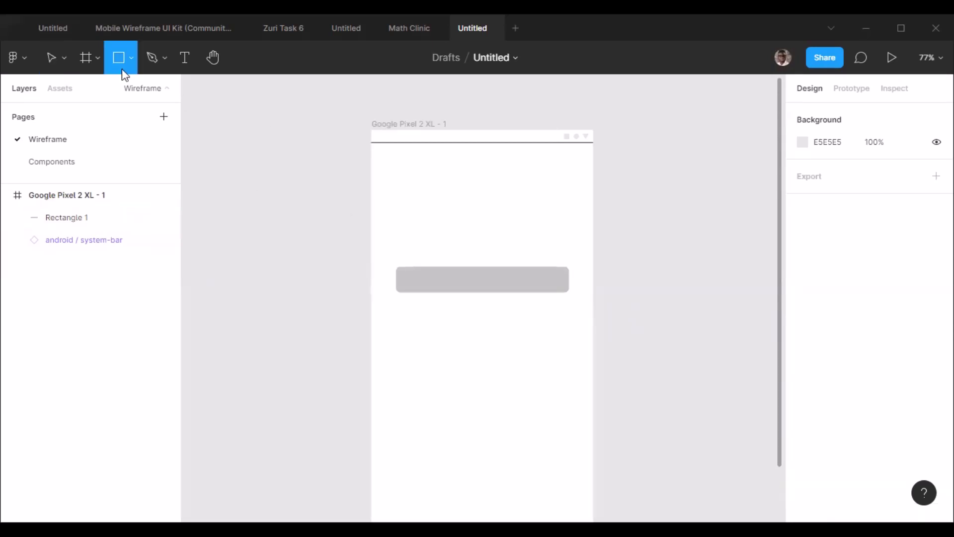
left_click_drag(323, 269, 262, 234)
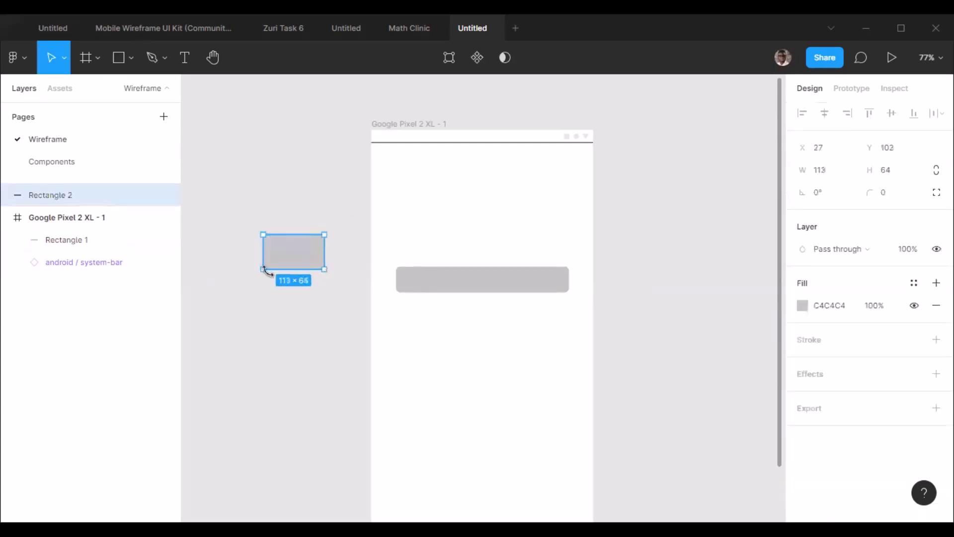
left_click(298, 296)
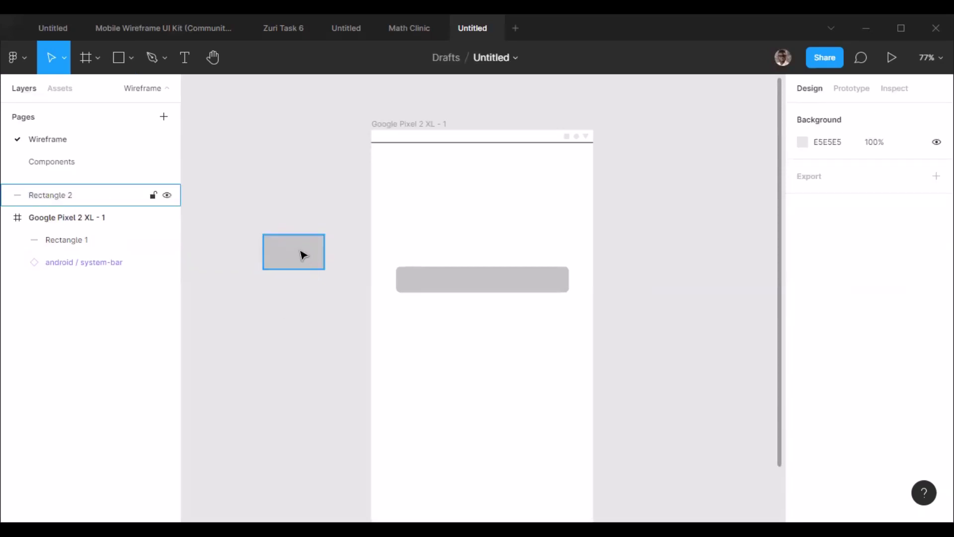
Step: Darken the small swatch rectangle's solid fill to 464646
left_click(302, 253)
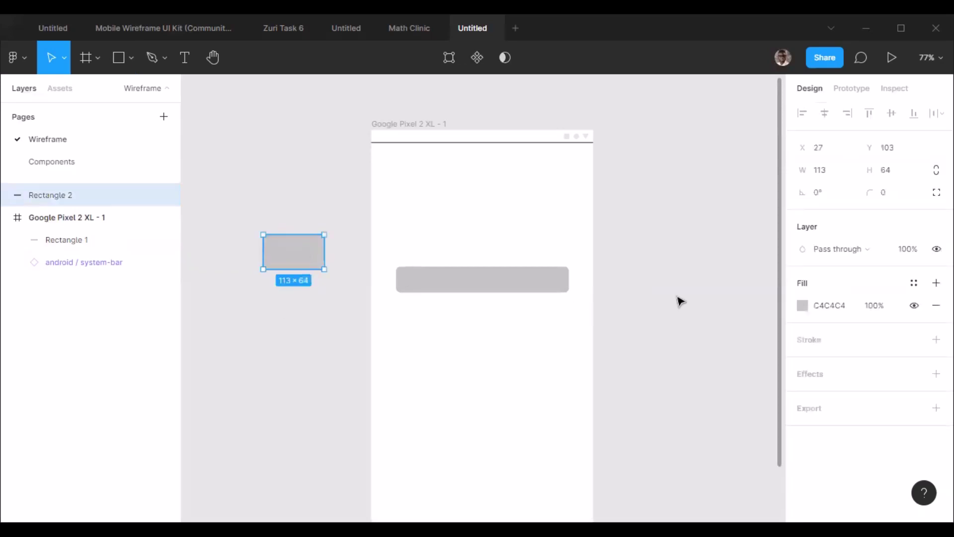
left_click(802, 305)
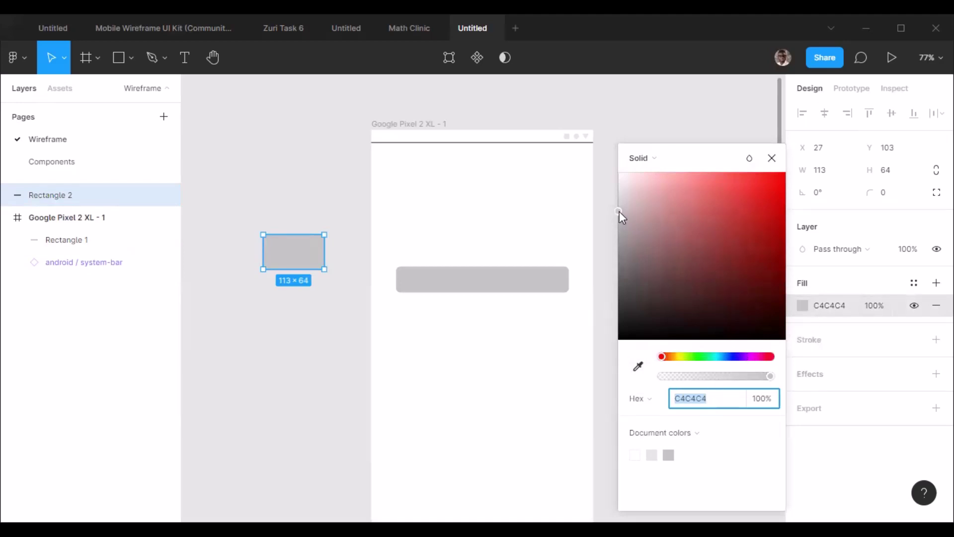
left_click_drag(619, 210, 618, 301)
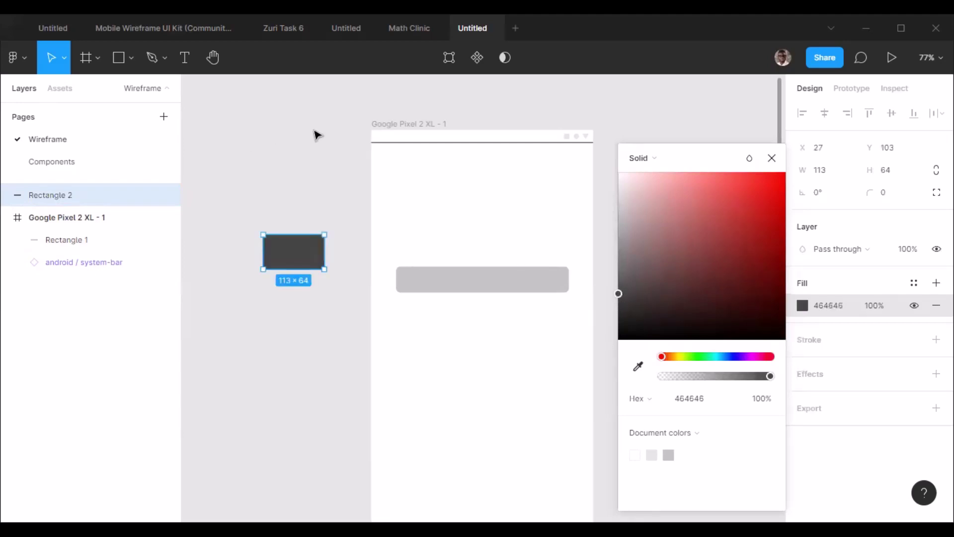
left_click(318, 130)
Step: Copy the fill colour code 818181 from the first grey swatch of Frame 75 in the Zuri Task 6 file
left_click(296, 27)
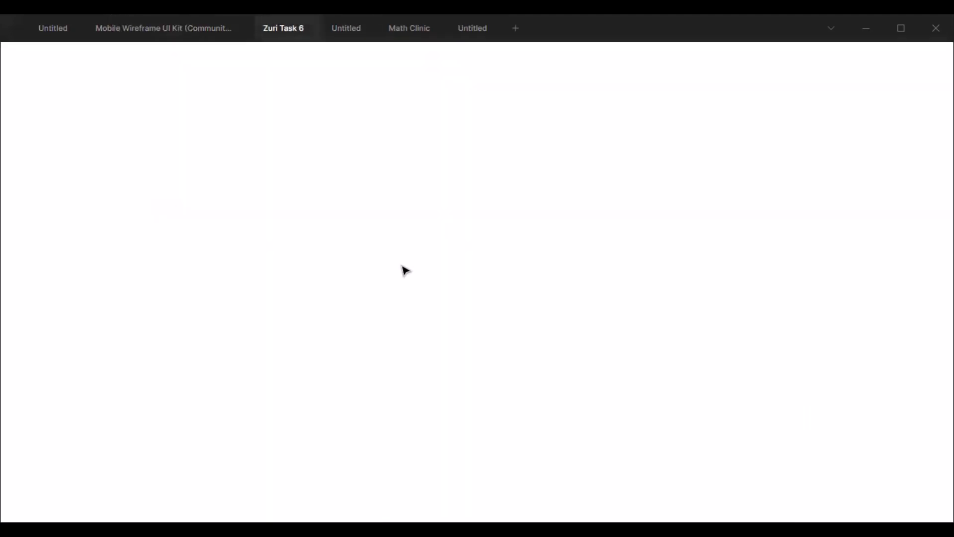
scroll(631, 204, "up", 5)
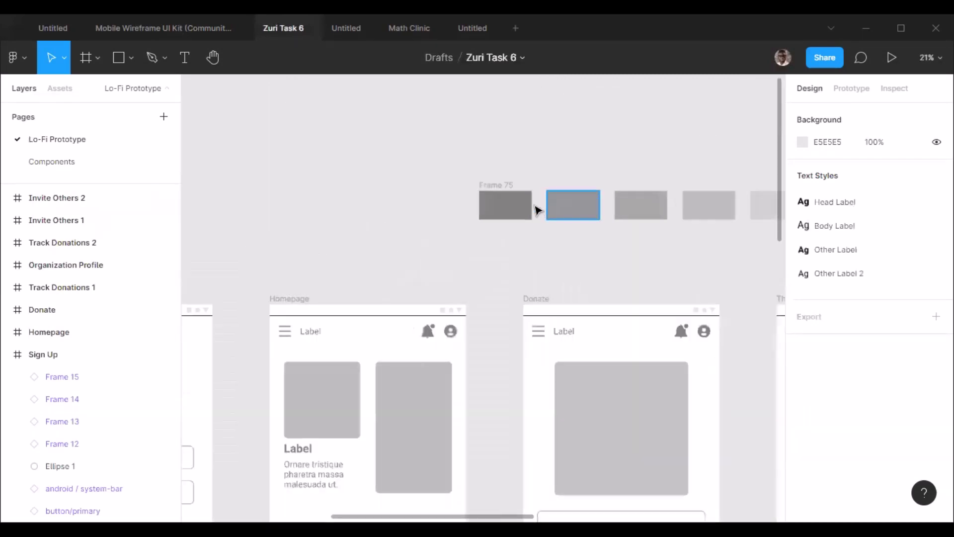
left_click(502, 208)
left_click(839, 370)
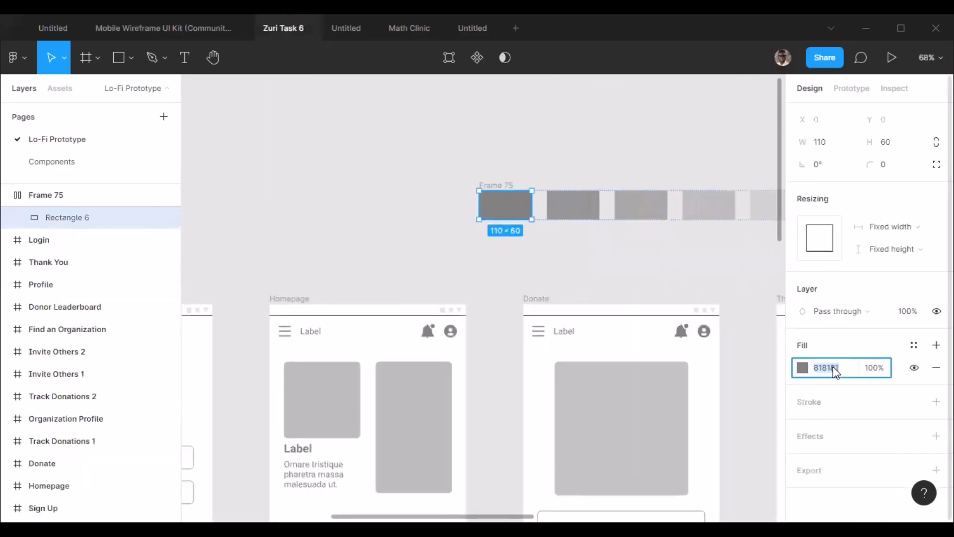
Step: Set the fill of the small swatch rectangle in the wireframe file to 818181
left_click(476, 30)
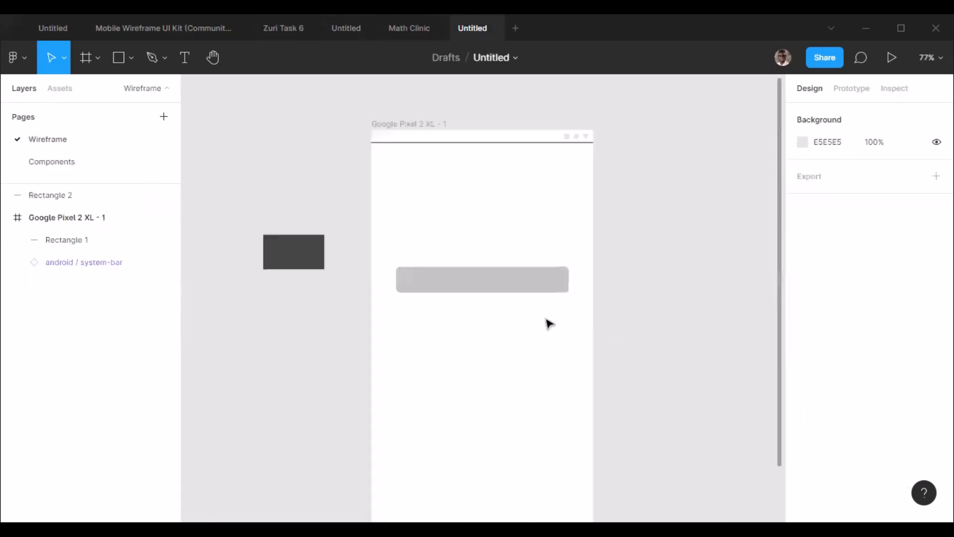
left_click(293, 250)
left_click(828, 308)
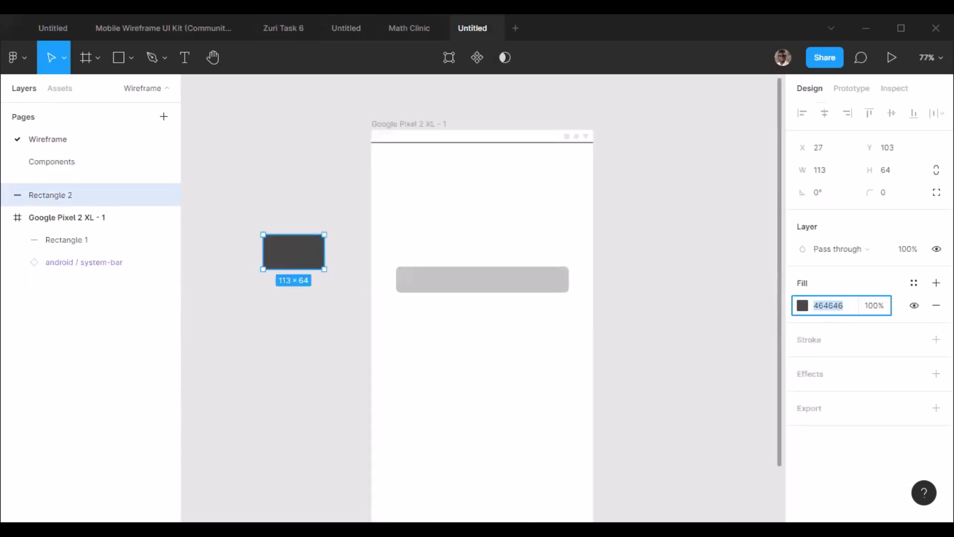
type("83")
key("Return")
left_click(319, 292)
left_click(298, 255)
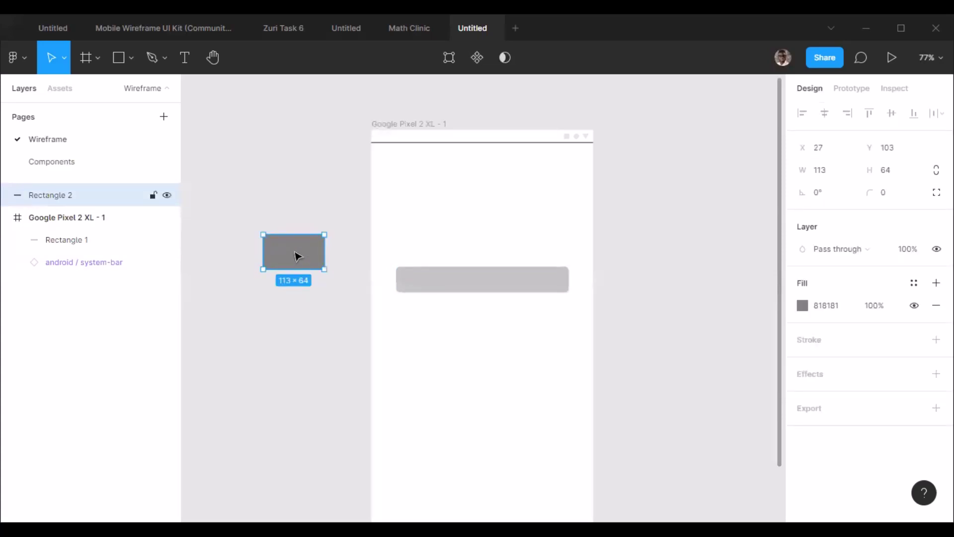
scroll(298, 254, "up", 3)
scroll(233, 244, "down", 2)
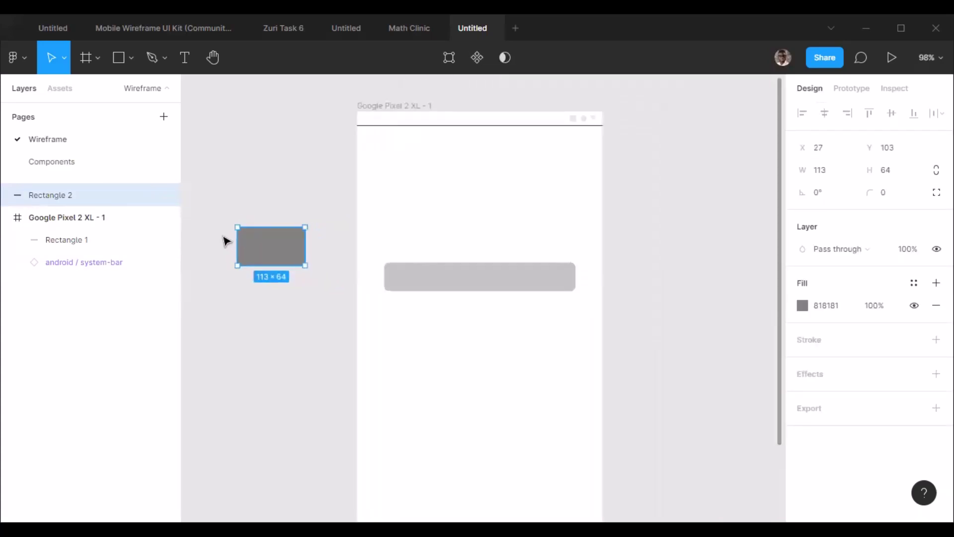
scroll(226, 242, "down", 2)
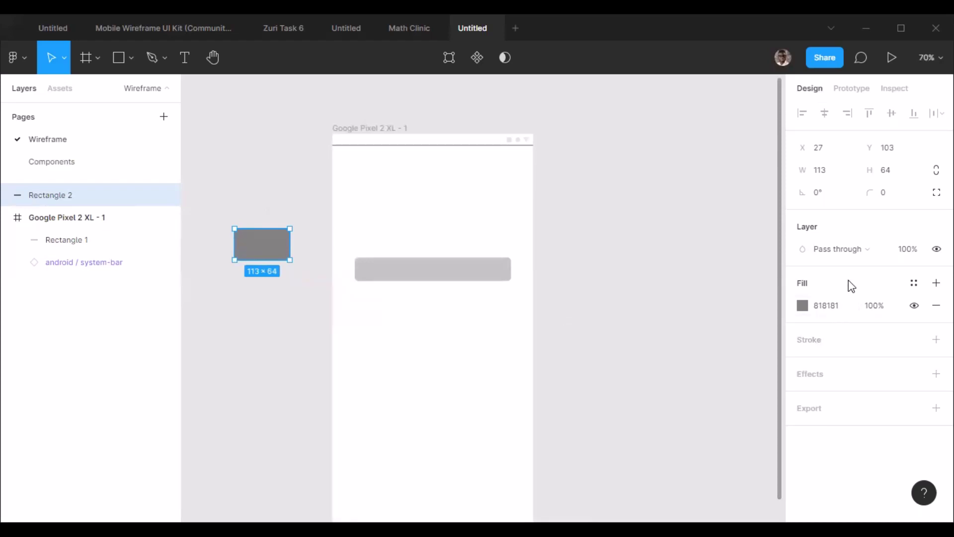
left_click(840, 311)
type("81")
key("Return")
left_click(633, 294)
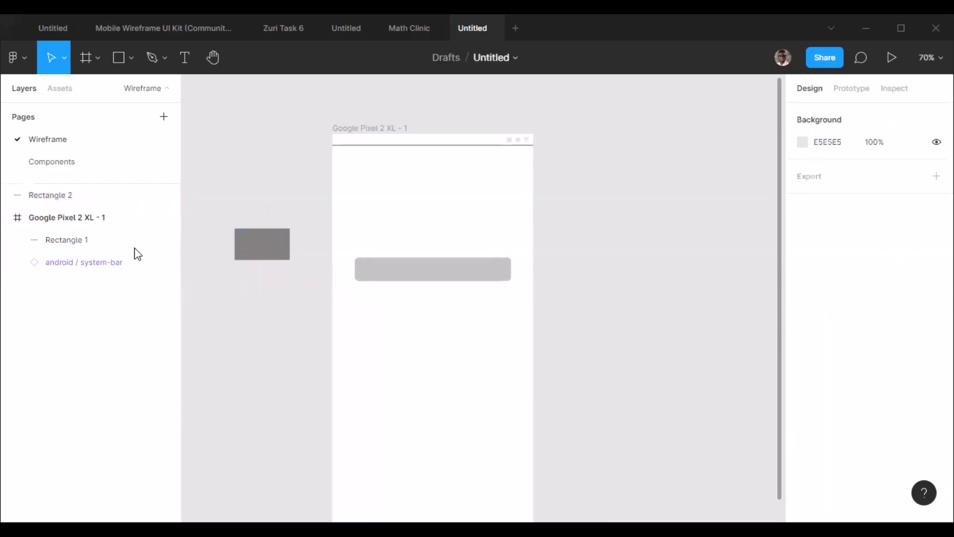
Step: Duplicate the swatch rectangle directly below itself and set the copy's fill opacity to 80%
left_click(272, 256)
scroll(228, 246, "up", 6)
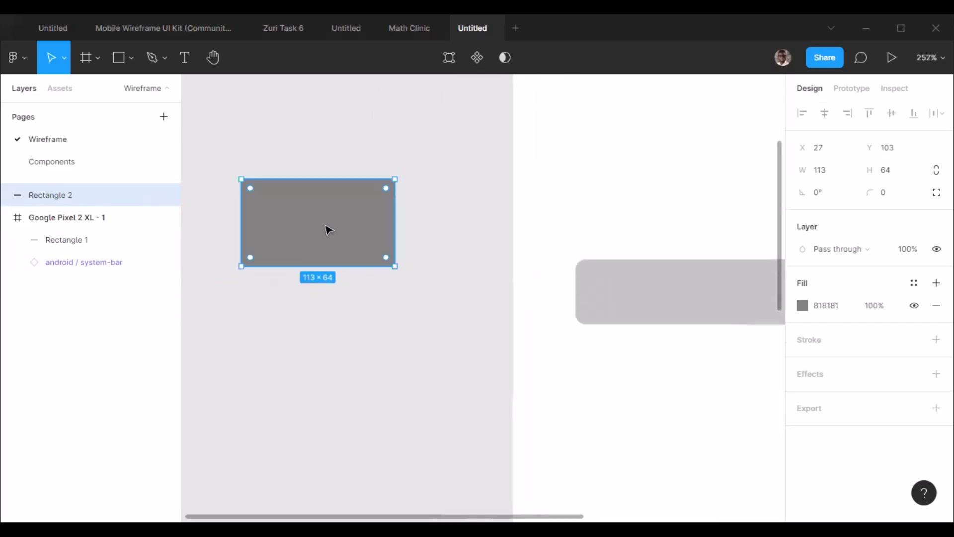
left_click_drag(322, 226, 346, 343)
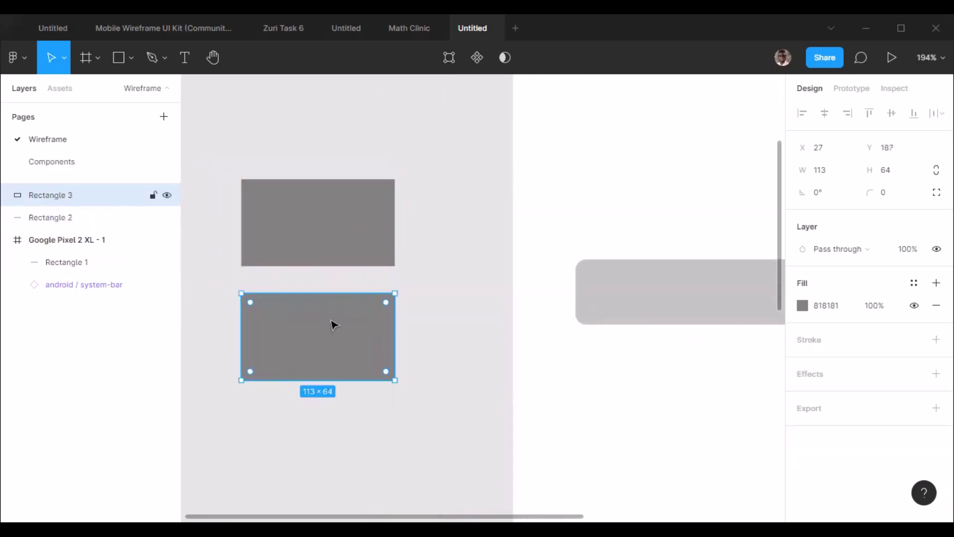
left_click(873, 305)
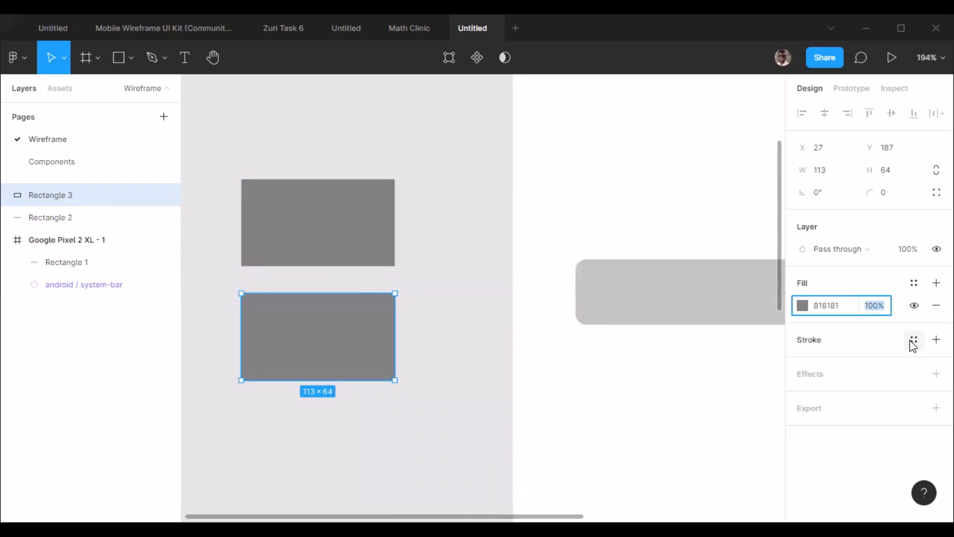
key("Return")
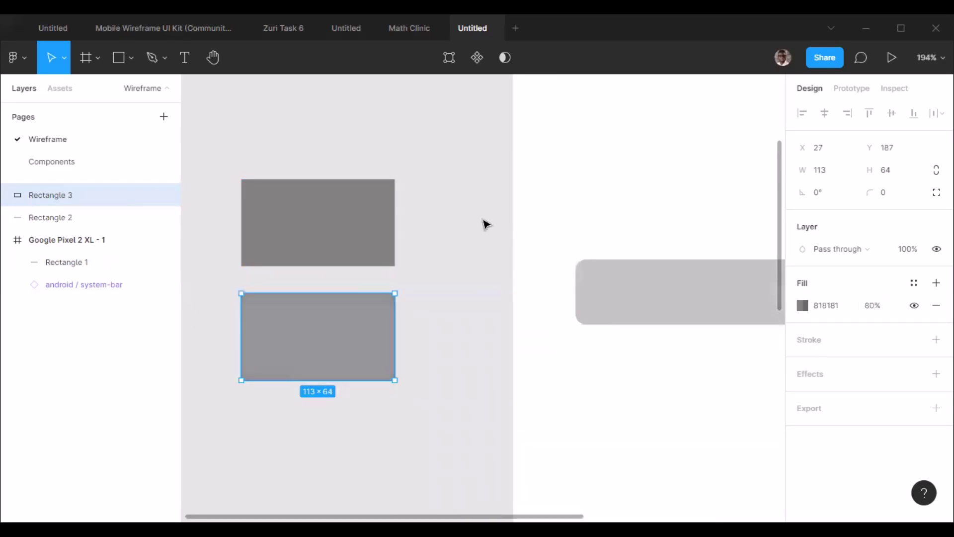
Step: Duplicate the 80% swatch directly below itself and set the new copy's fill opacity to 60%
scroll(486, 222, "down", 3)
left_click_drag(380, 297, 387, 364)
left_click(875, 305)
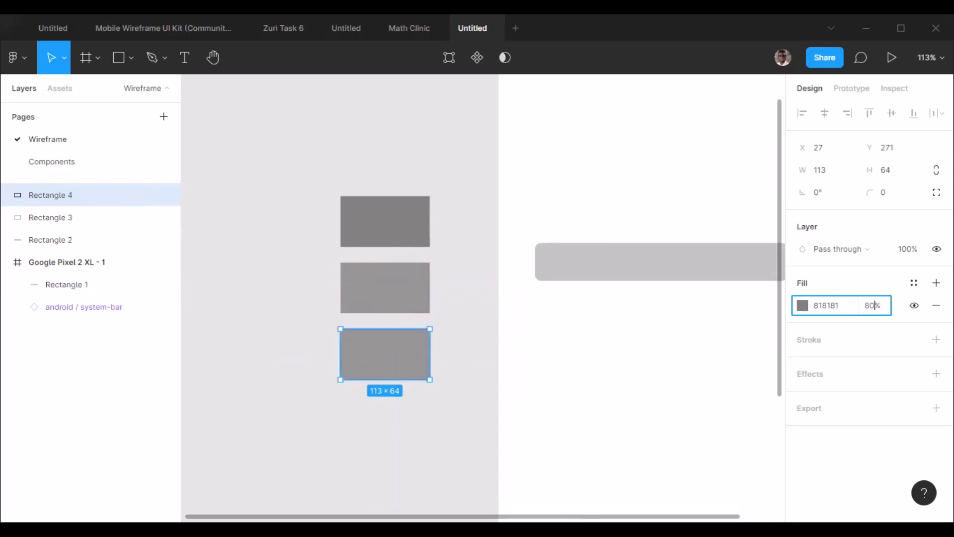
type("60")
key("Return")
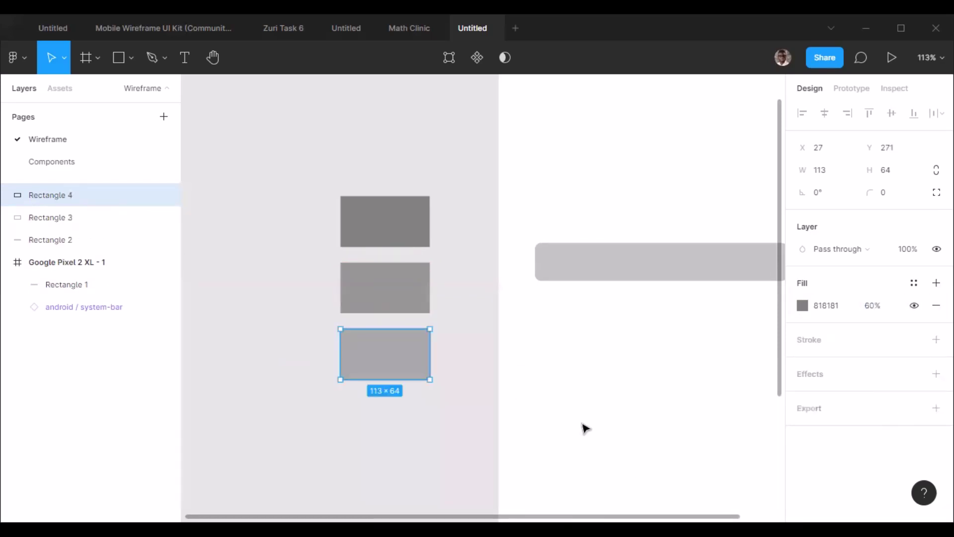
Step: Duplicate the 60% swatch directly below itself and set the new copy's fill opacity to 40%
left_click_drag(383, 368, 387, 434)
left_click(865, 305)
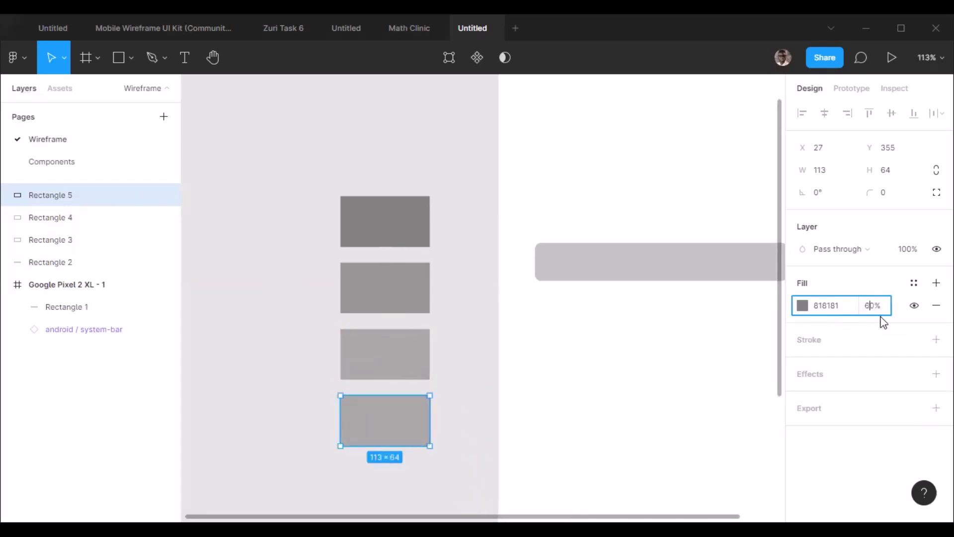
type("40")
key("Return")
Step: Duplicate the 40% swatch directly below itself and set the new copy's fill opacity to 20%
scroll(410, 298, "down", 3)
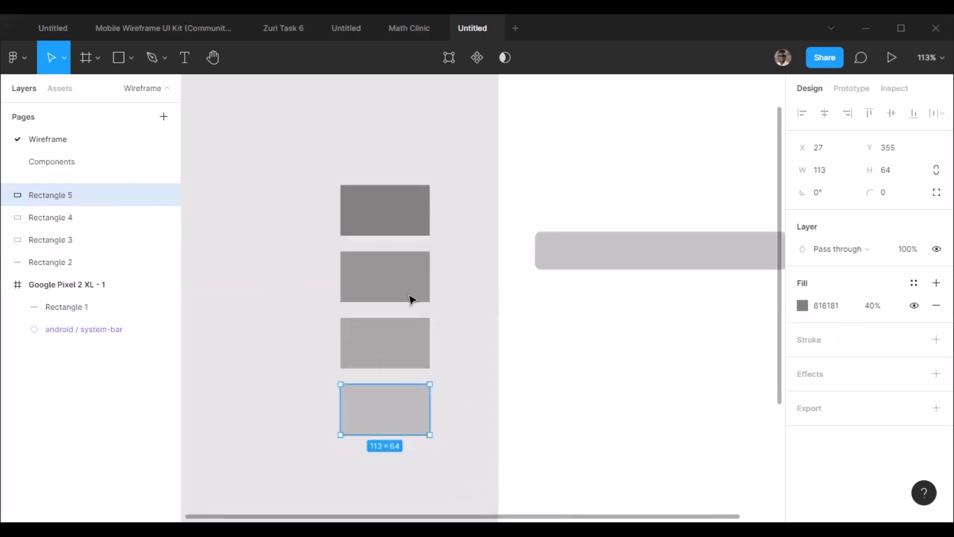
left_click_drag(395, 380, 402, 440)
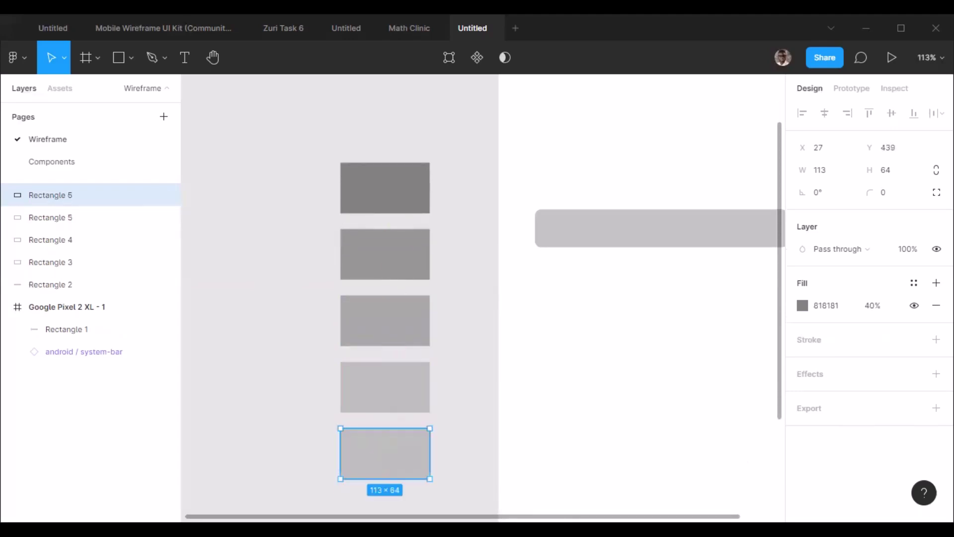
left_click(869, 305)
type("20")
key("Return")
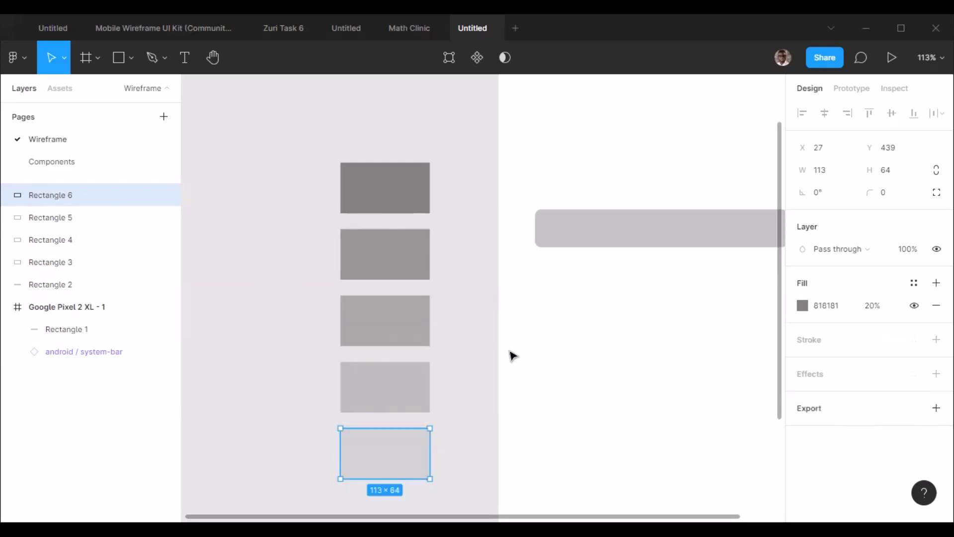
Step: Duplicate the whole column of five grey swatches to the left of the original column
left_click(481, 246)
scroll(481, 246, "down", 5)
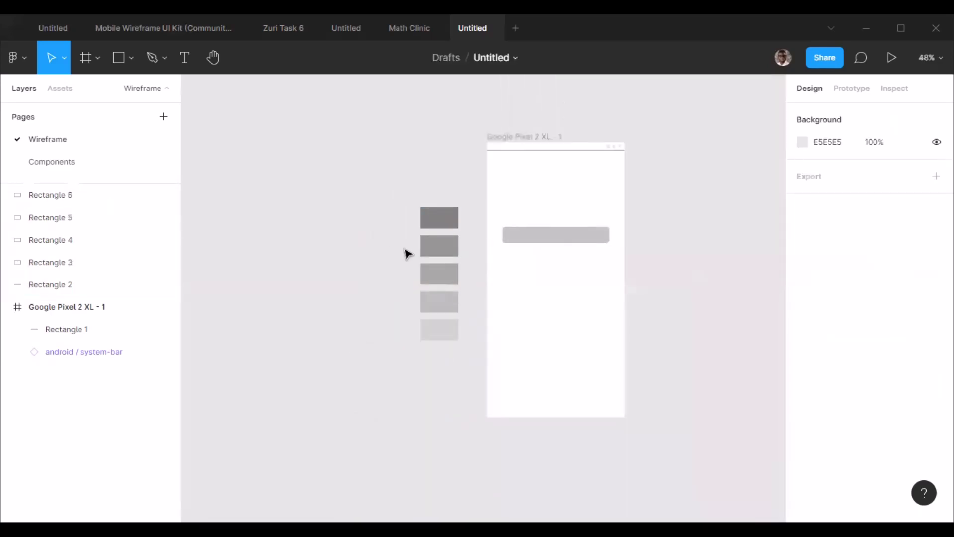
scroll(412, 223, "up", 1)
scroll(413, 266, "up", 2)
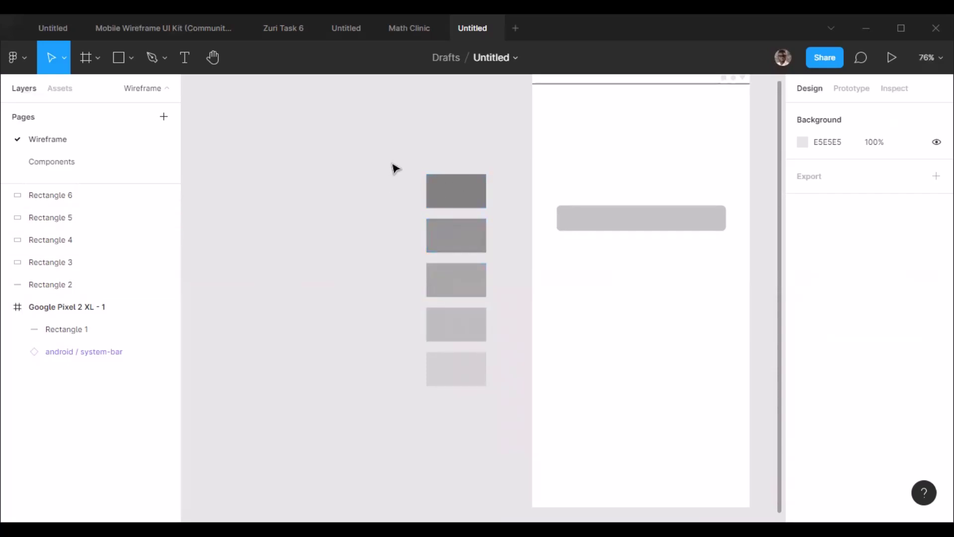
left_click_drag(394, 149, 505, 409)
left_click(373, 318)
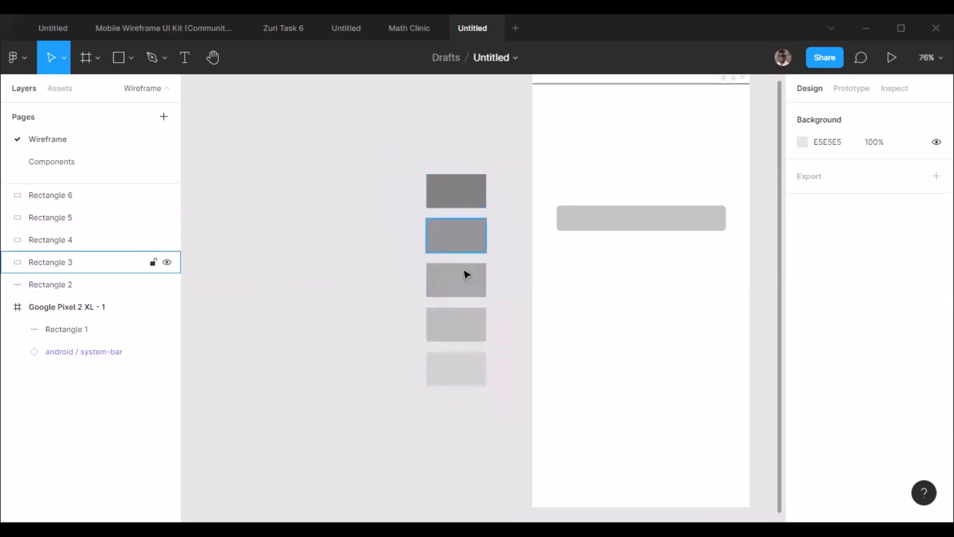
left_click_drag(392, 149, 521, 419)
left_click_drag(479, 289, 380, 290)
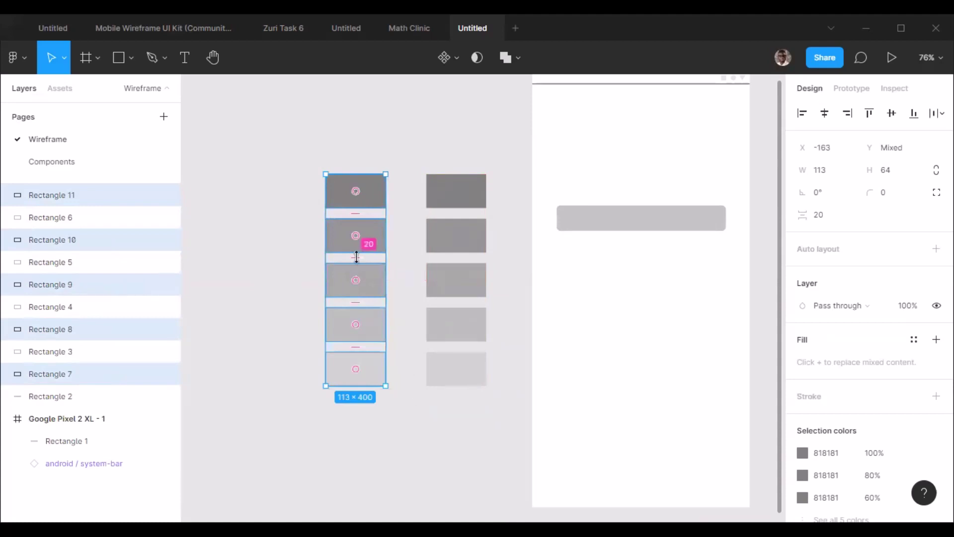
Step: Replace the fill of the copied column's second swatch with the solid colour sampled from its original counterpart
left_click(409, 270)
left_click(375, 233)
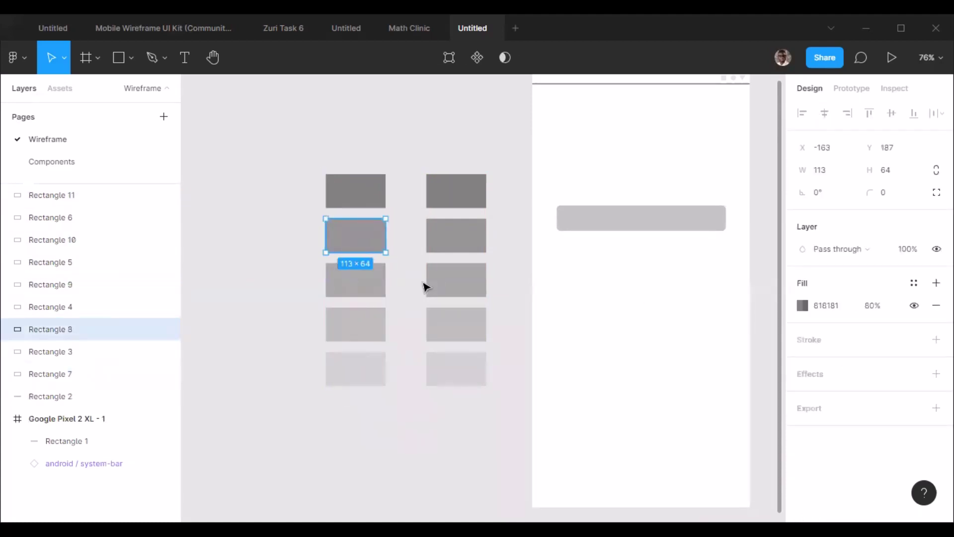
left_click(375, 202)
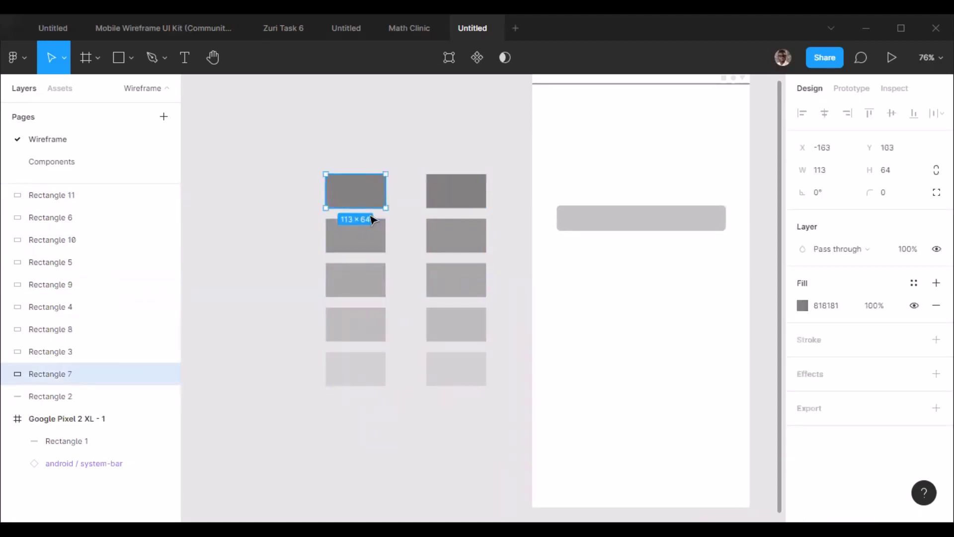
left_click(360, 242)
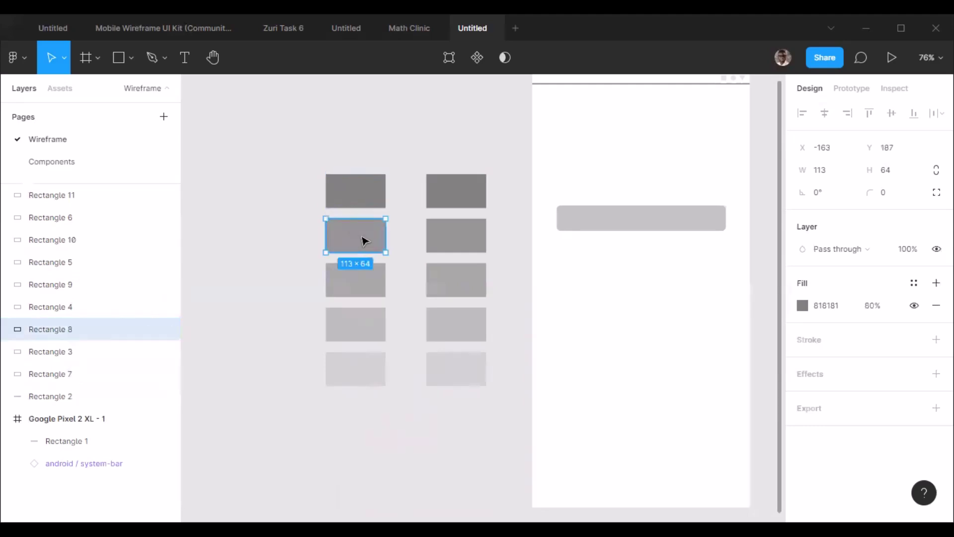
left_click(800, 310)
left_click(638, 366)
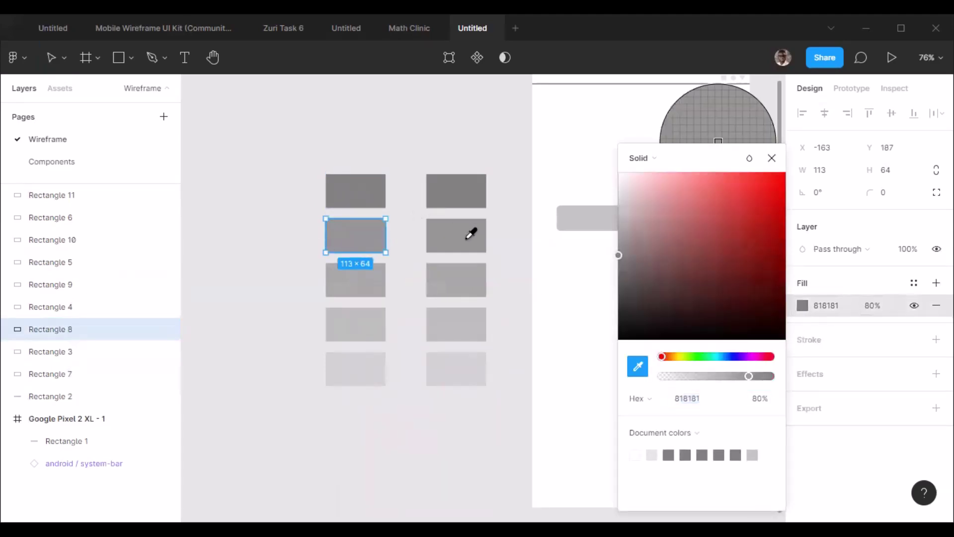
left_click(470, 234)
left_click(395, 281)
Step: Replace the fill of the copied column's third swatch with A9A9A9 at 100%, sampled from its original counterpart
left_click(374, 291)
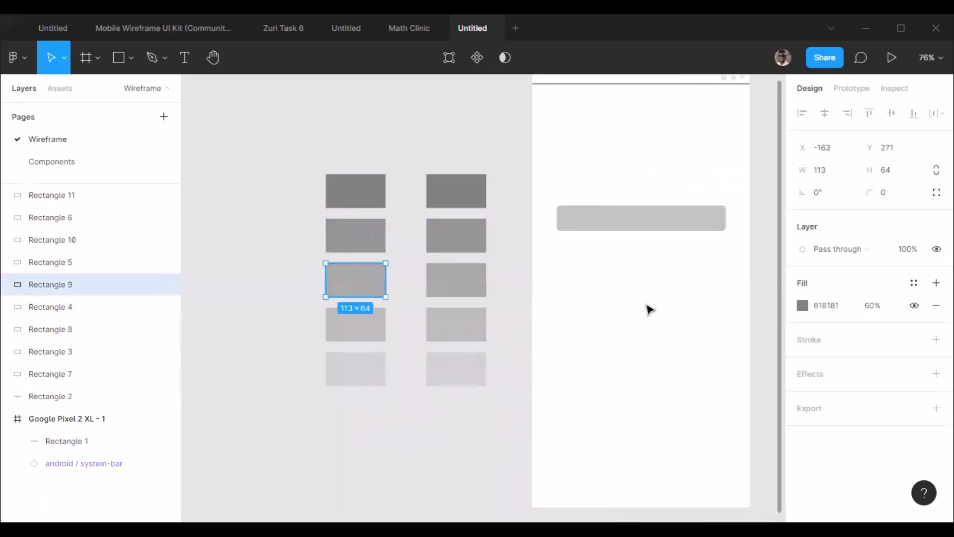
left_click(802, 305)
left_click(636, 368)
left_click(470, 279)
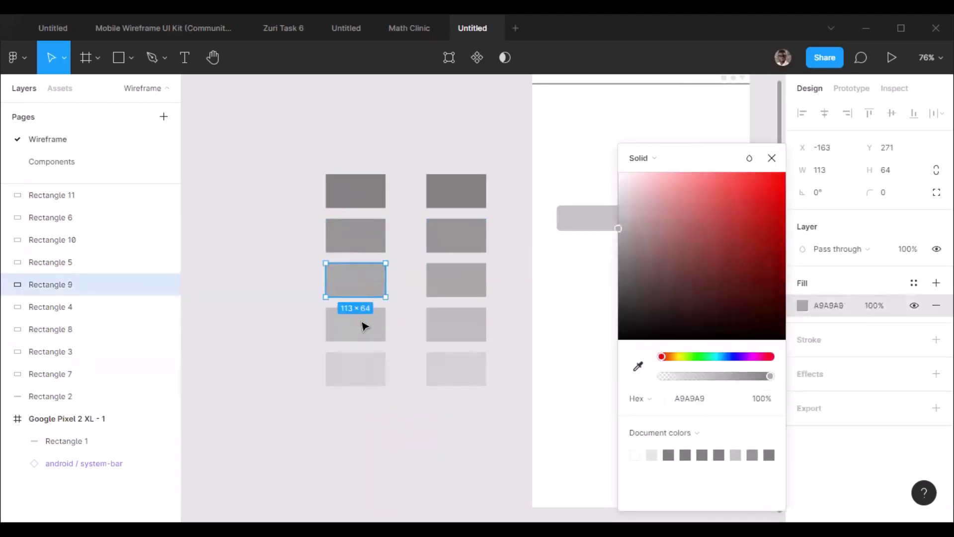
Step: Replace the fills of the copied column's fourth and fifth swatches with solid colours sampled from their original counterparts
left_click(381, 338)
left_click(802, 305)
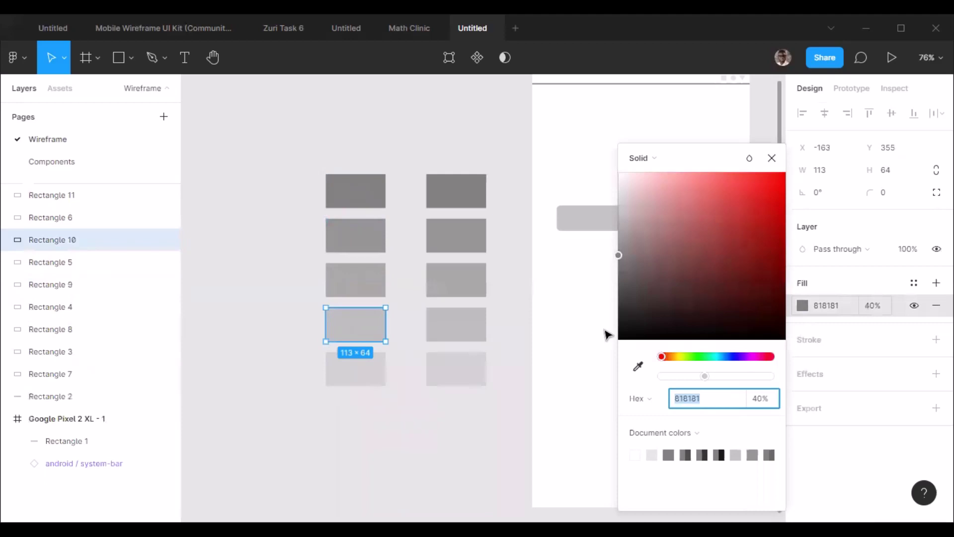
left_click(638, 367)
left_click(478, 320)
left_click(362, 375)
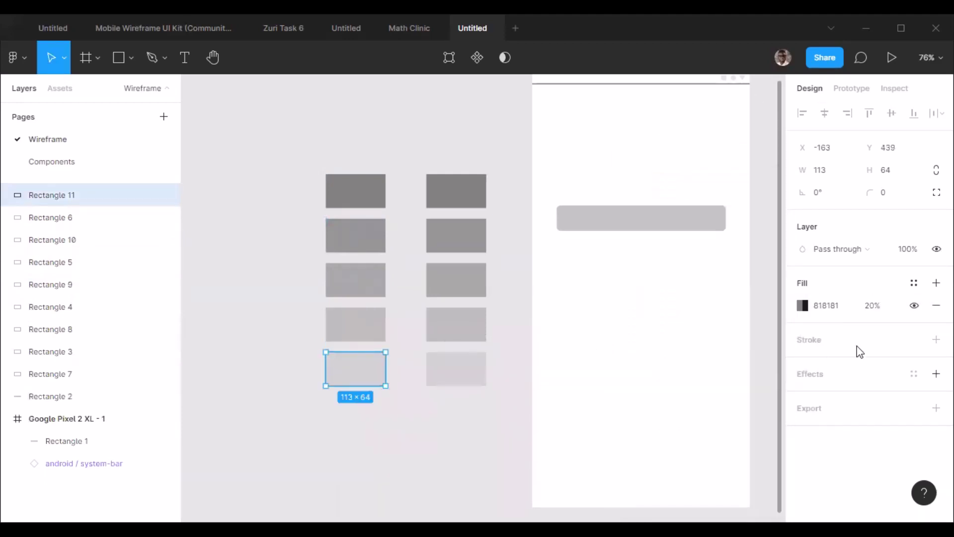
left_click(802, 305)
left_click(639, 368)
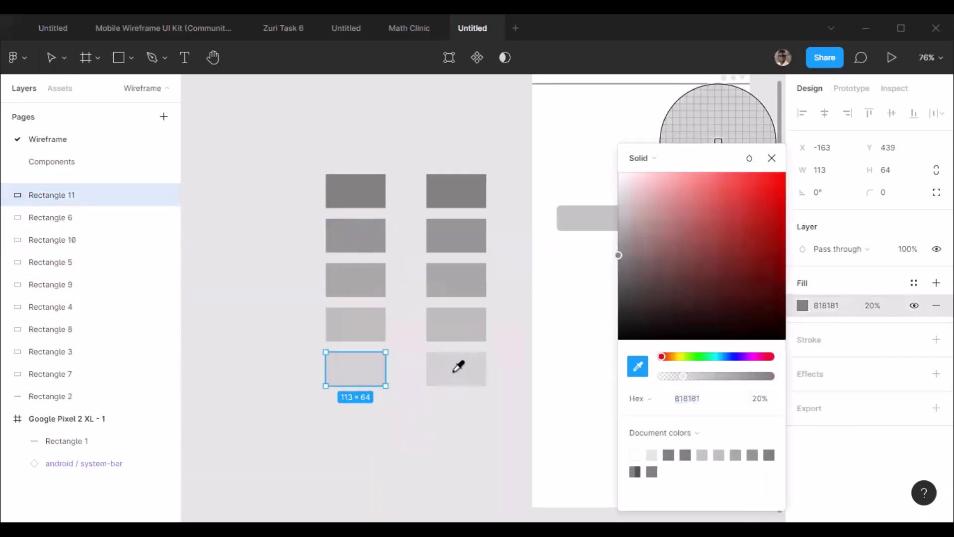
left_click(452, 367)
left_click(434, 426)
Step: Delete the original semi-transparent swatch column and move the copied column into its place beside the phone frame
left_click_drag(396, 134, 516, 450)
key("Delete")
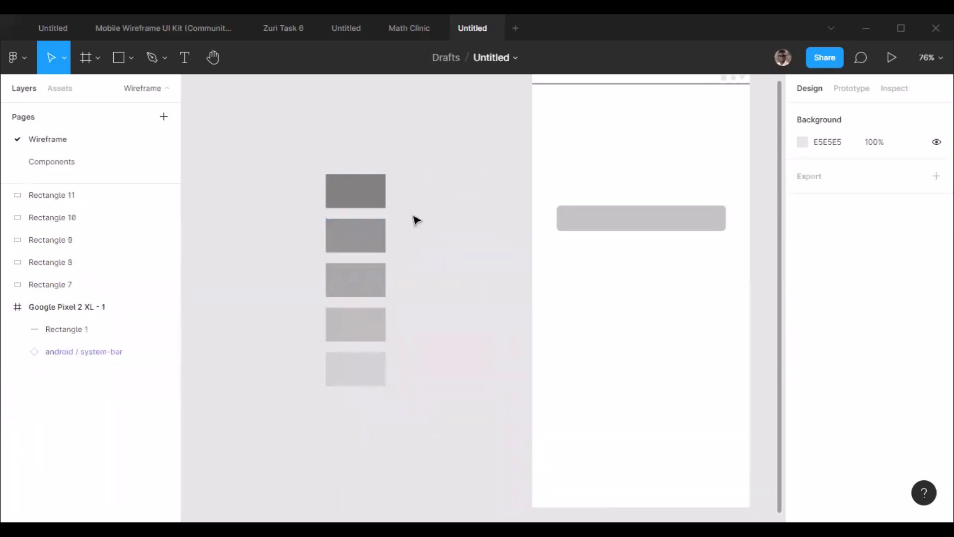
left_click_drag(247, 121, 385, 389)
left_click_drag(374, 256, 500, 256)
left_click(358, 264)
Step: Try heights of 80 and 72 for the rounded button rectangle in the phone frame
scroll(553, 234, "down", 2)
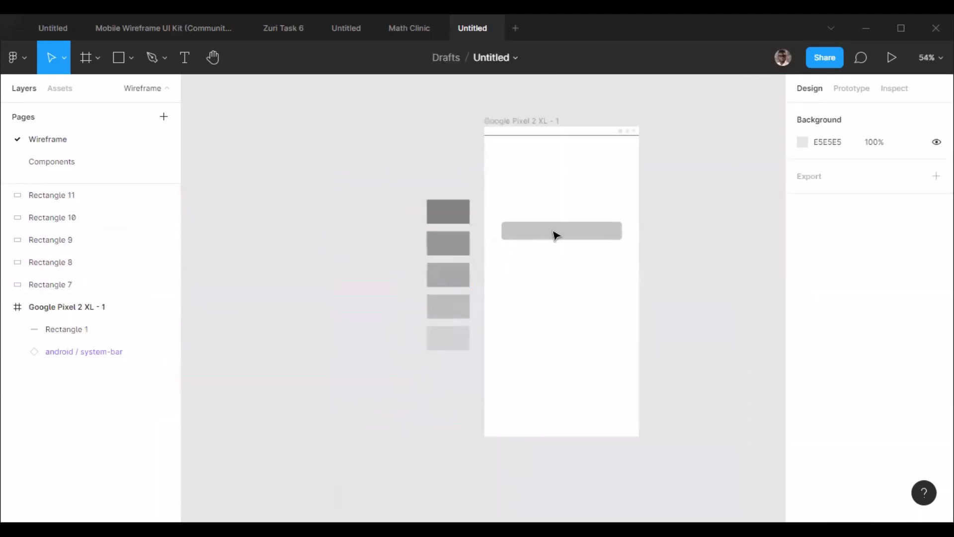
scroll(553, 234, "up", 4)
left_click(557, 237)
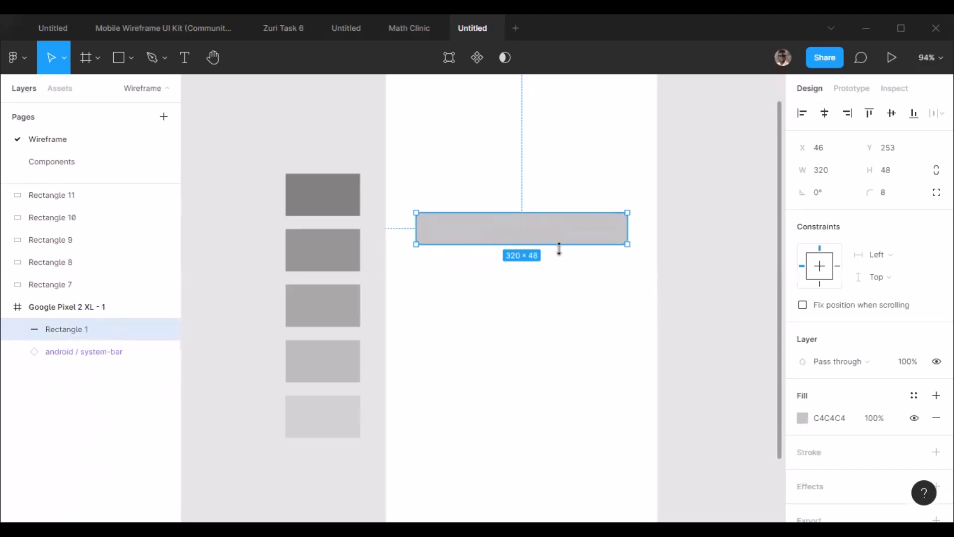
left_click(896, 170)
type("80")
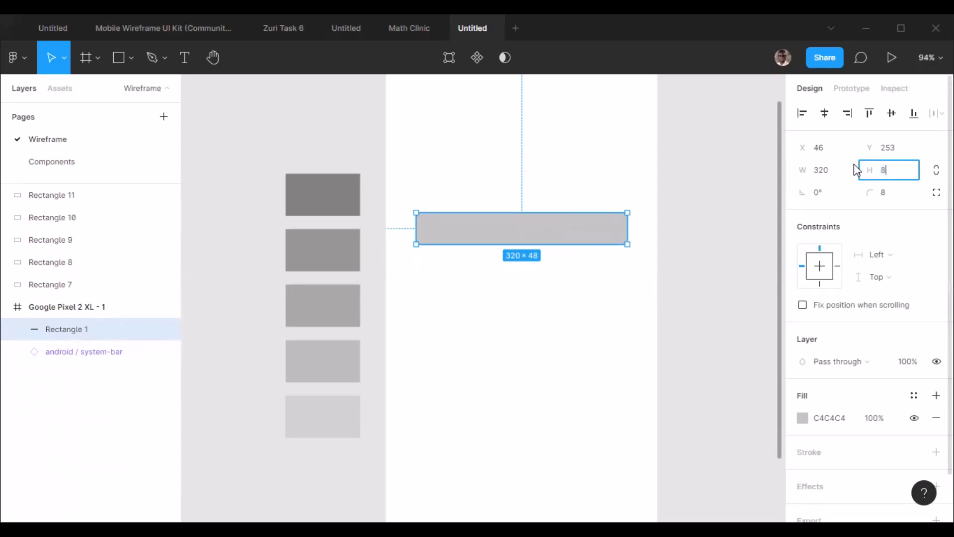
key("Return")
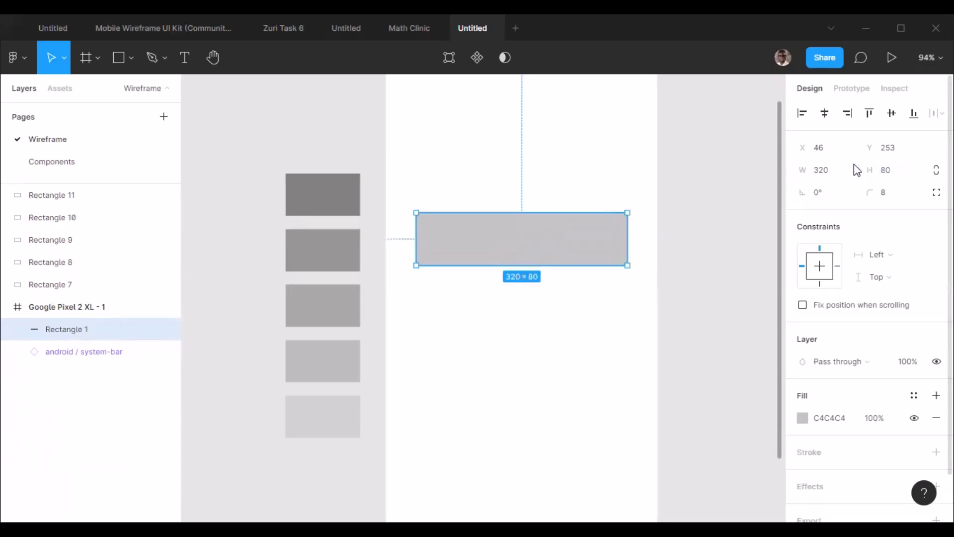
left_click(887, 170)
type("72")
key("Return")
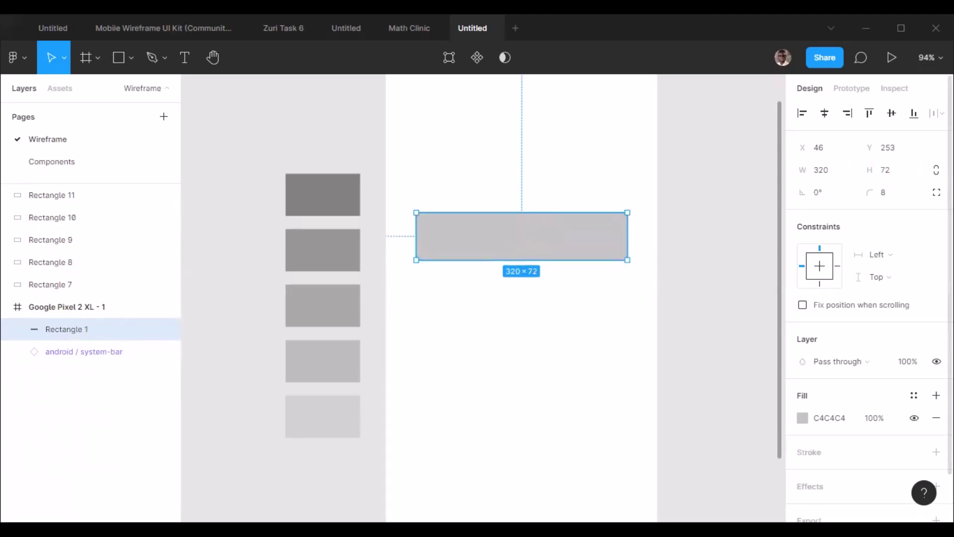
Step: Set the height of the rounded button rectangle to 64
left_click(900, 173)
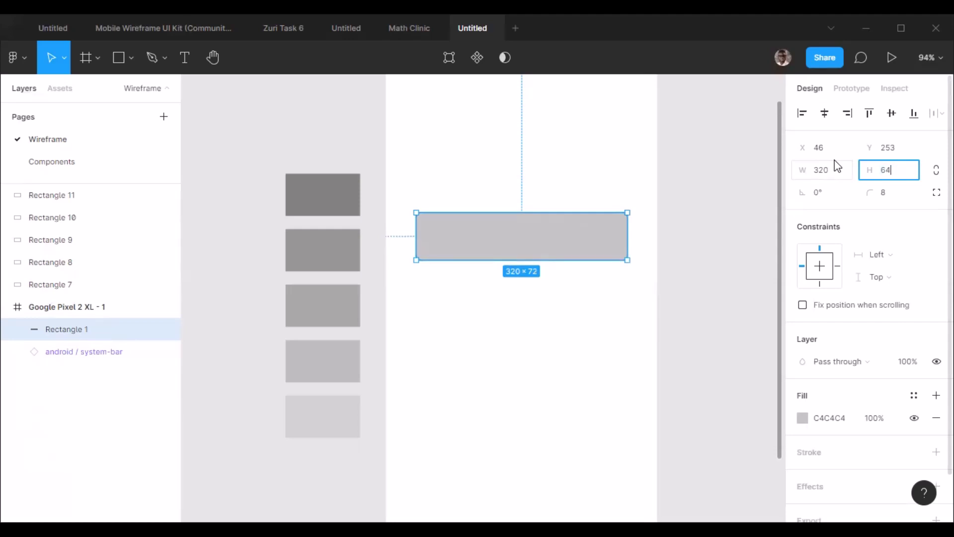
key("Return")
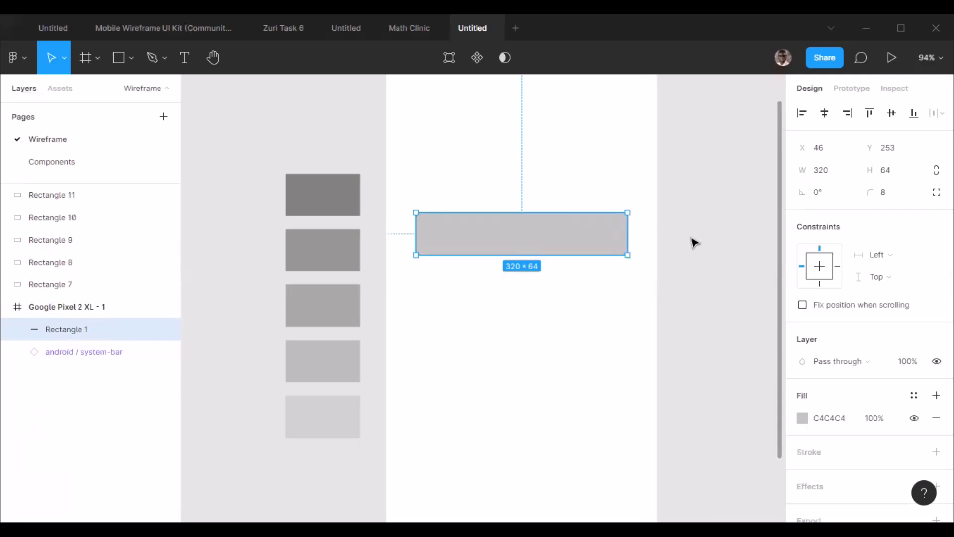
left_click(694, 243)
Step: Set the height of the rounded rectangle in the phone frame to 56
scroll(445, 258, "down", 3)
scroll(471, 241, "up", 2)
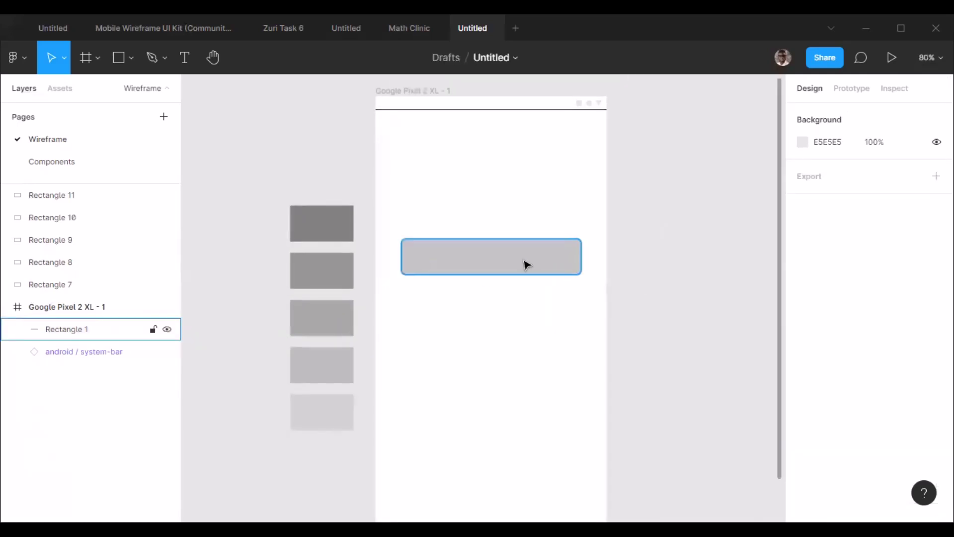
left_click(526, 264)
left_click(887, 169)
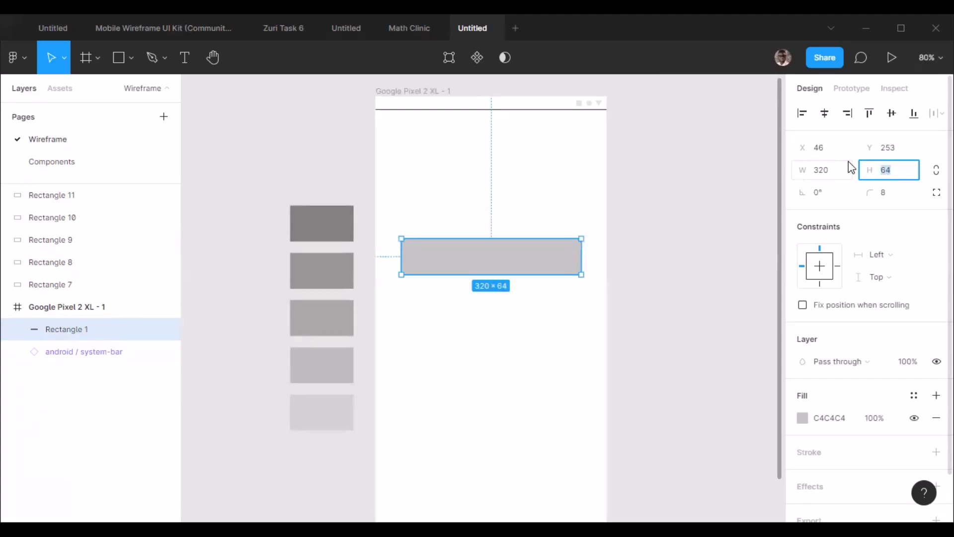
key("Return")
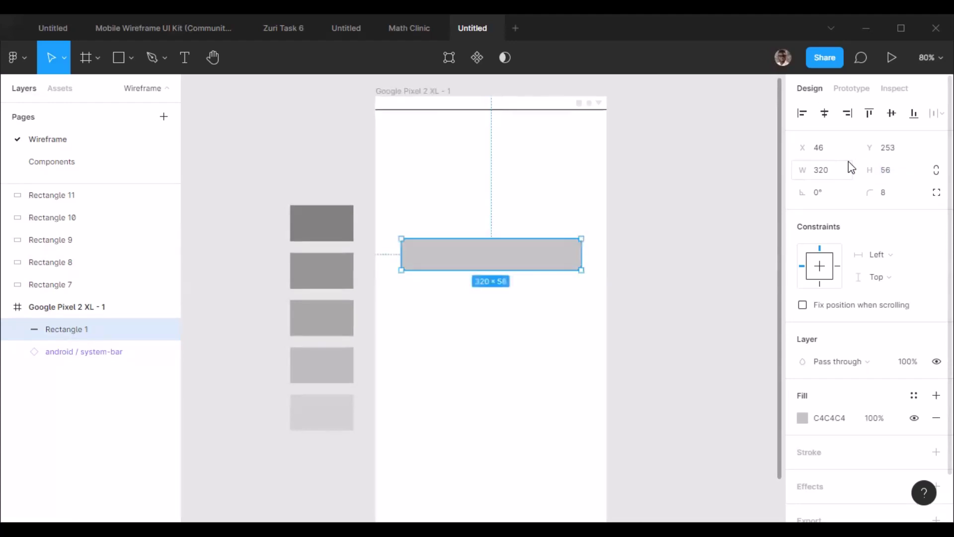
left_click(700, 288)
left_click(462, 259)
scroll(646, 226, "down", 2)
left_click(513, 287)
Step: Change the rounded rectangle's fill to solid white, FFFFFF
left_click(517, 254)
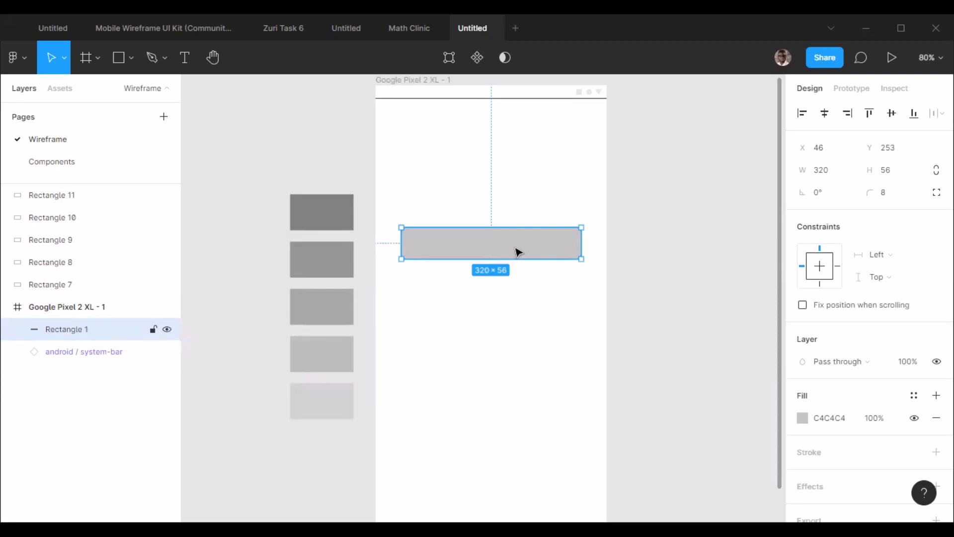
left_click(802, 417)
left_click_drag(620, 226, 618, 145)
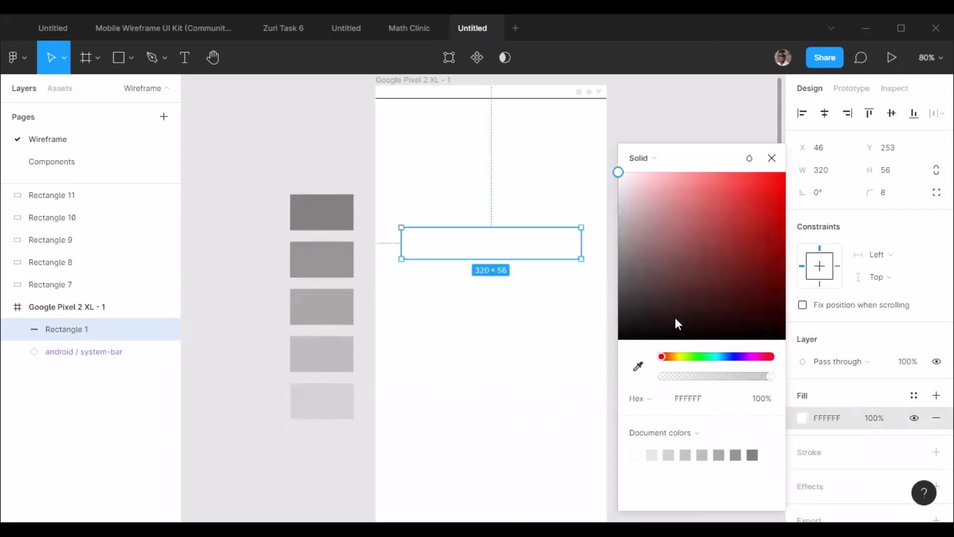
left_click(836, 392)
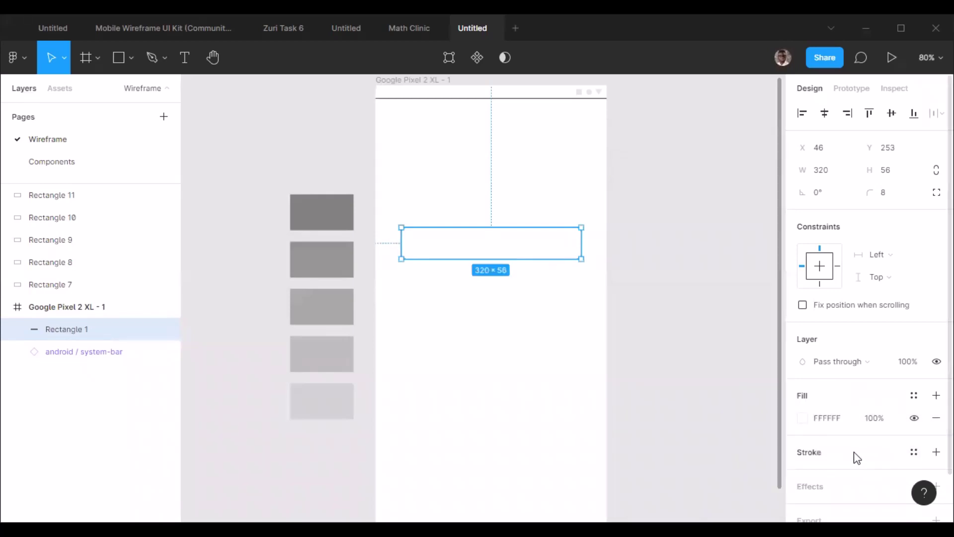
Step: Add a 1-pixel inside stroke to the rounded rectangle, coloured 818181 by sampling the darkest grey swatch
left_click(936, 452)
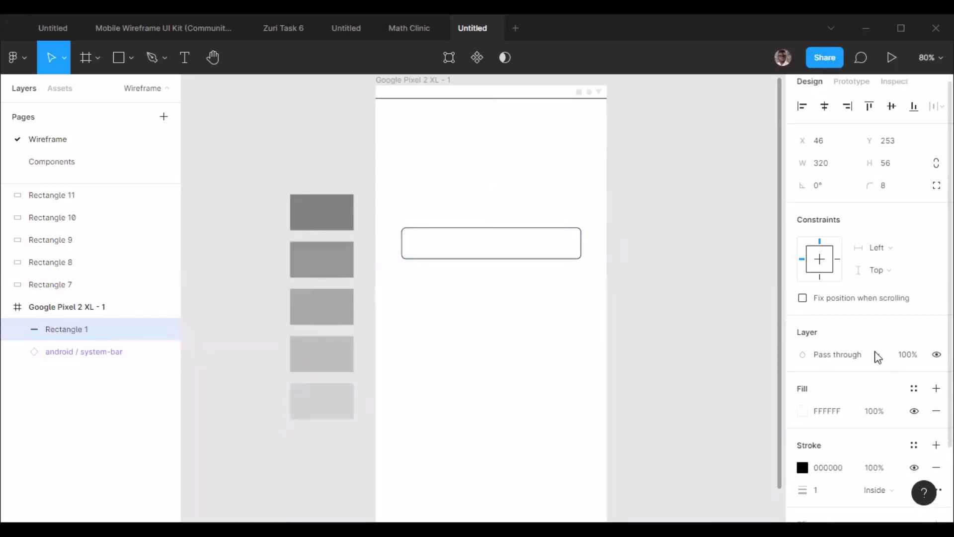
scroll(873, 356, "down", 2)
left_click(802, 379)
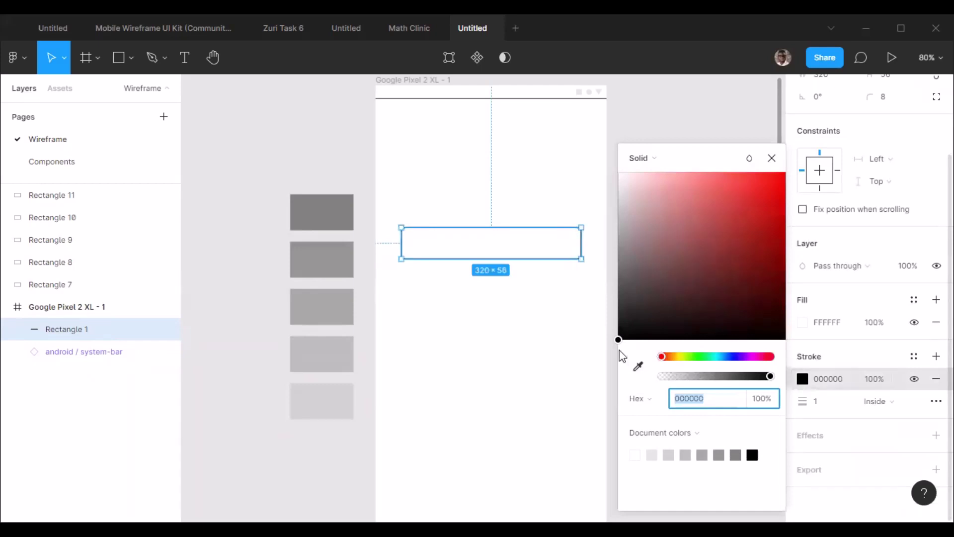
left_click(638, 366)
left_click(330, 221)
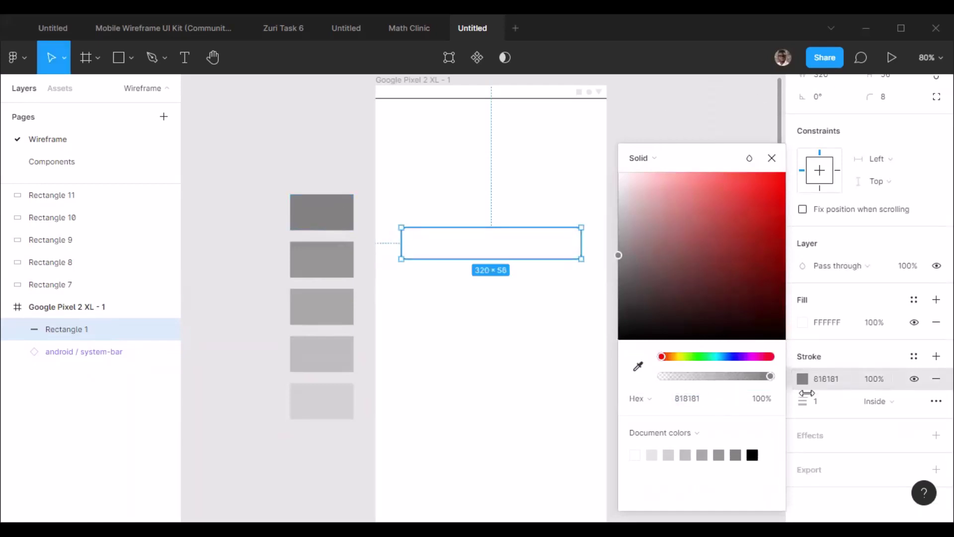
left_click(271, 194)
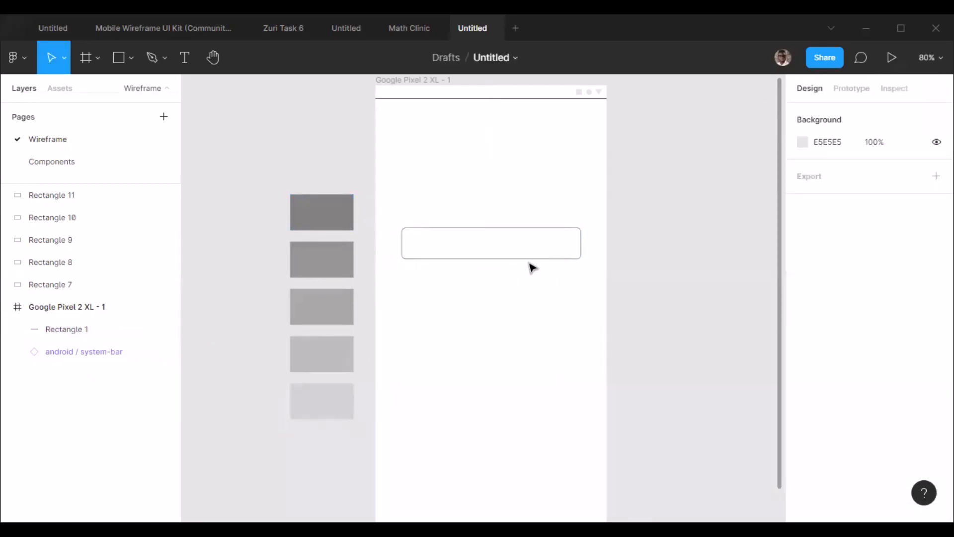
Step: Add the text label "Text Field" below the rounded rectangle
scroll(477, 249, "up", 5, "ctrl")
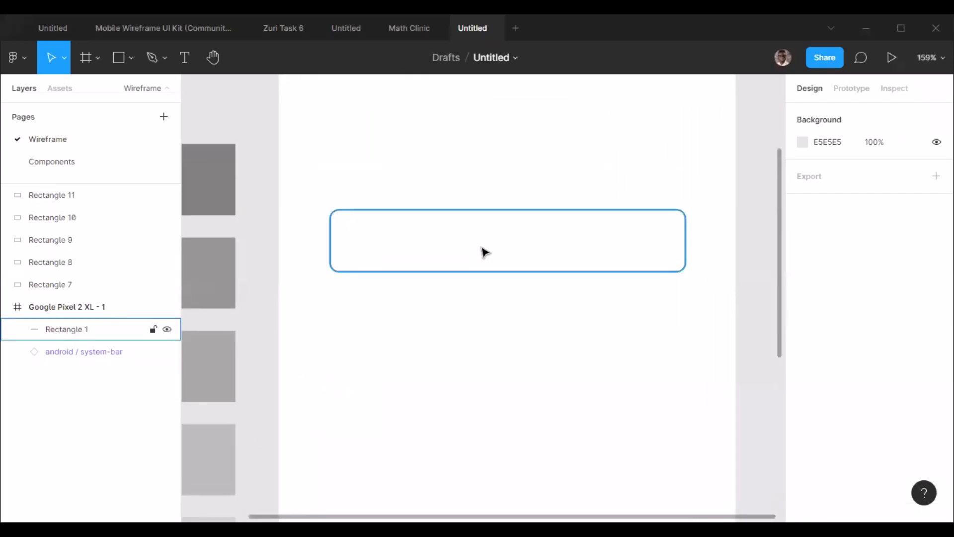
left_click(182, 70)
left_click(501, 356)
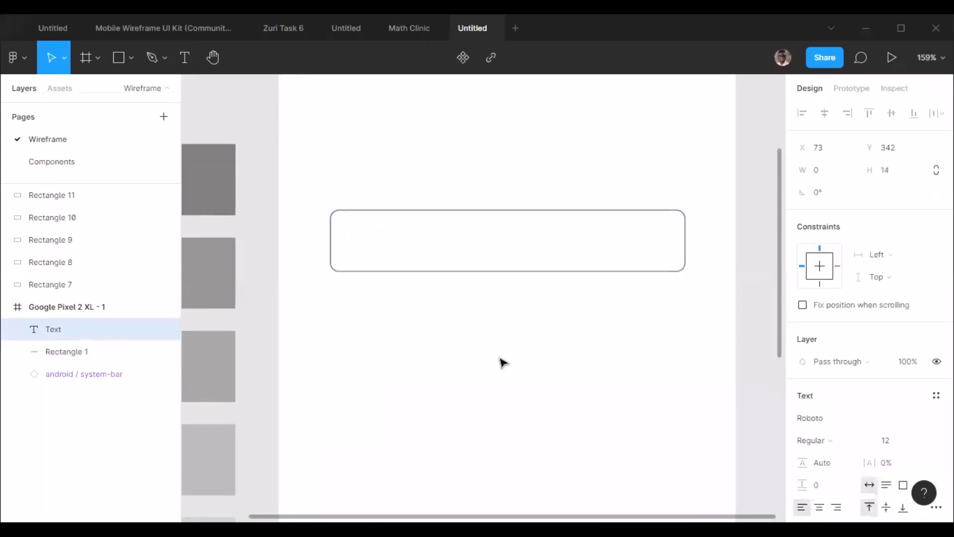
type("Tecxt Field")
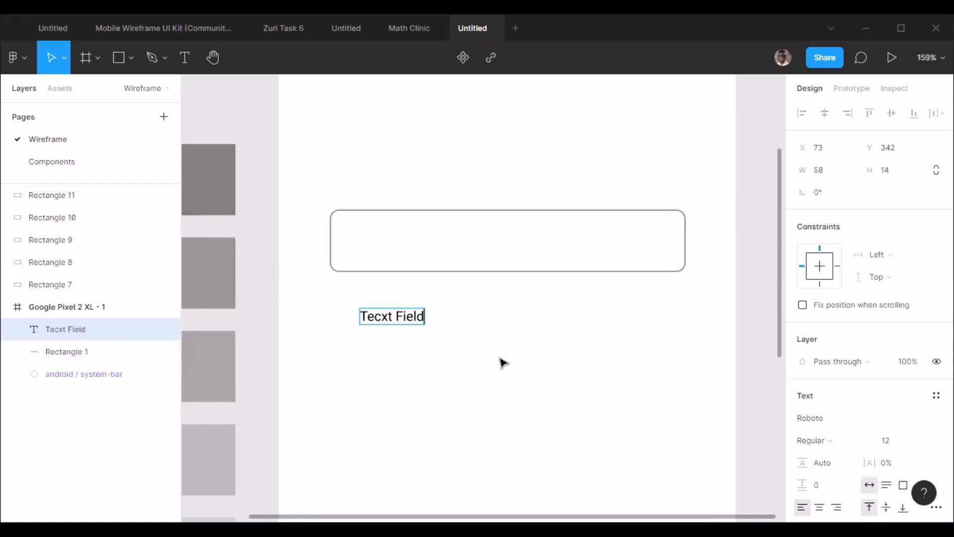
key("ctrl+shift+Left")
key("Home")
key("Delete")
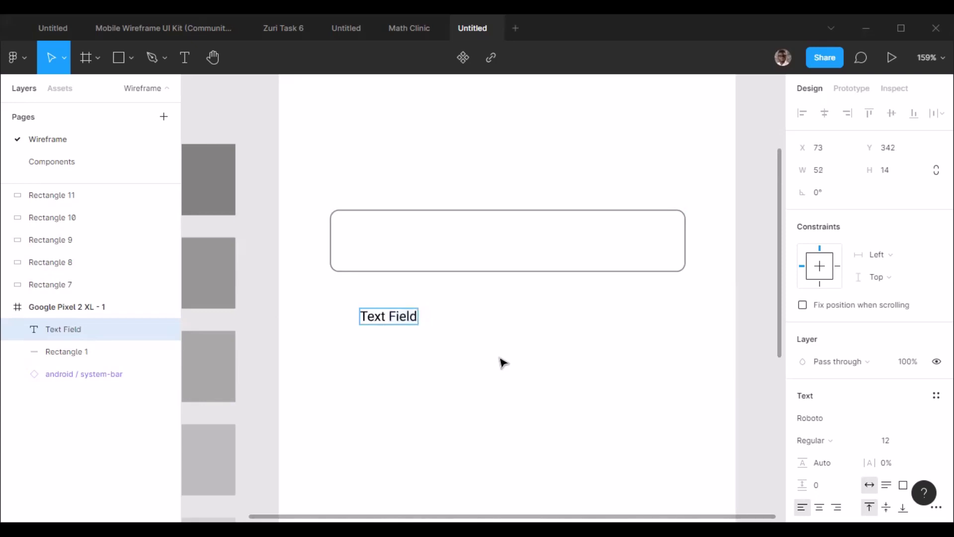
scroll(526, 399, "up", 1)
key("Escape")
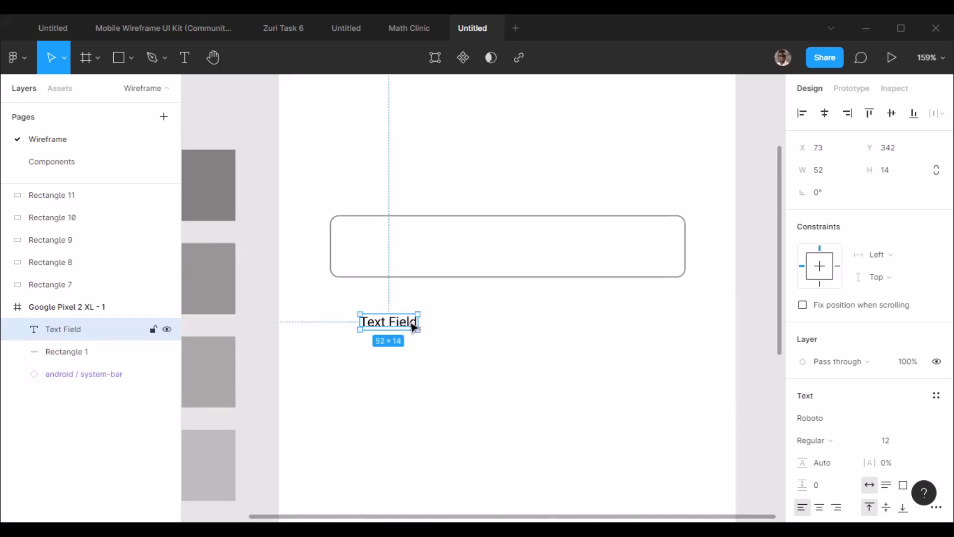
Step: Set the font size of the "Text Field" label to 16
scroll(919, 393, "down", 4)
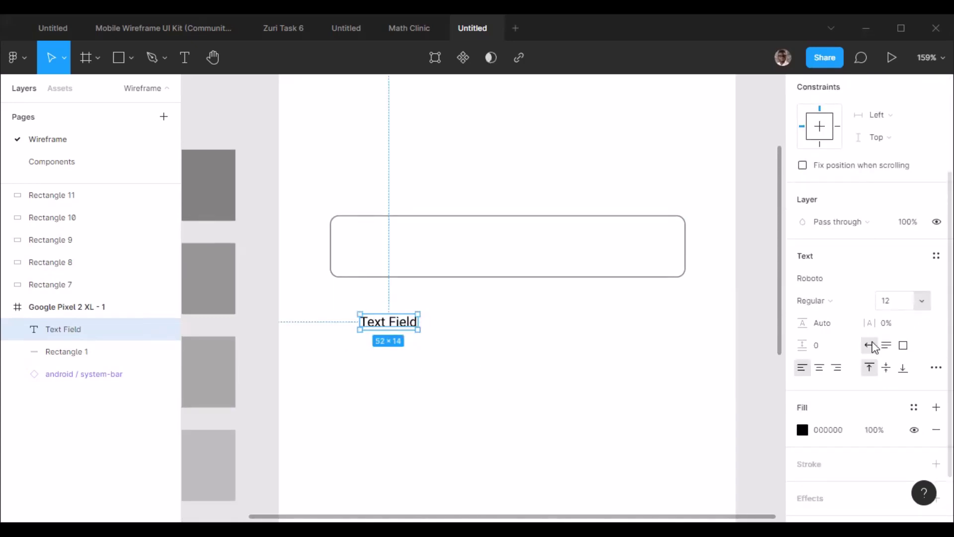
left_click(922, 301)
left_click(906, 350)
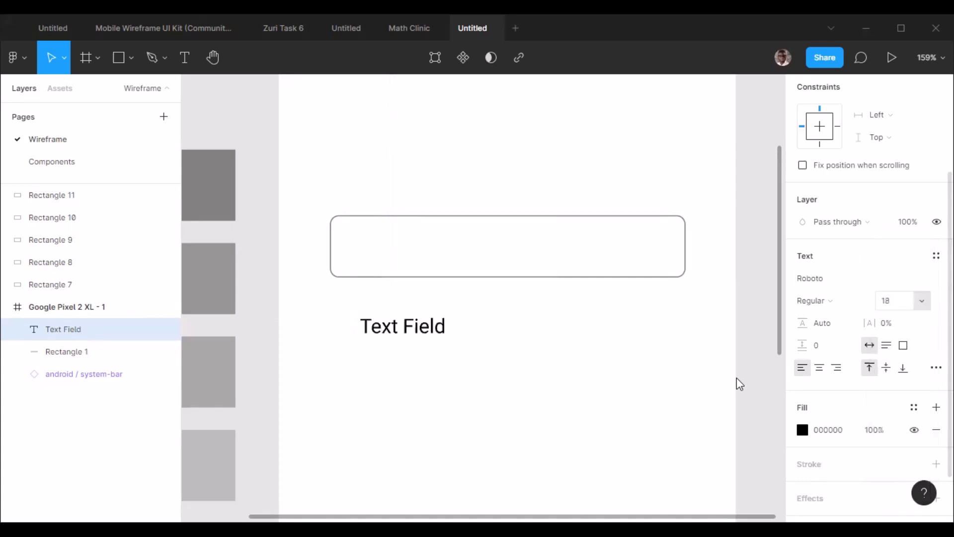
left_click(893, 302)
key("Return")
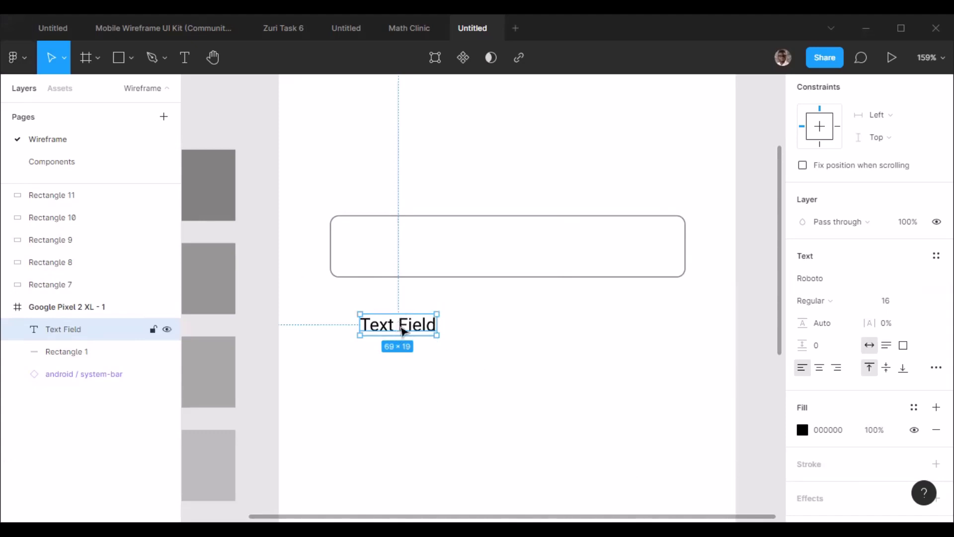
Step: Move the "Text Field" label inside the rounded rectangle, 16 from its left edge, and align their vertical centres
left_click_drag(403, 328, 379, 249)
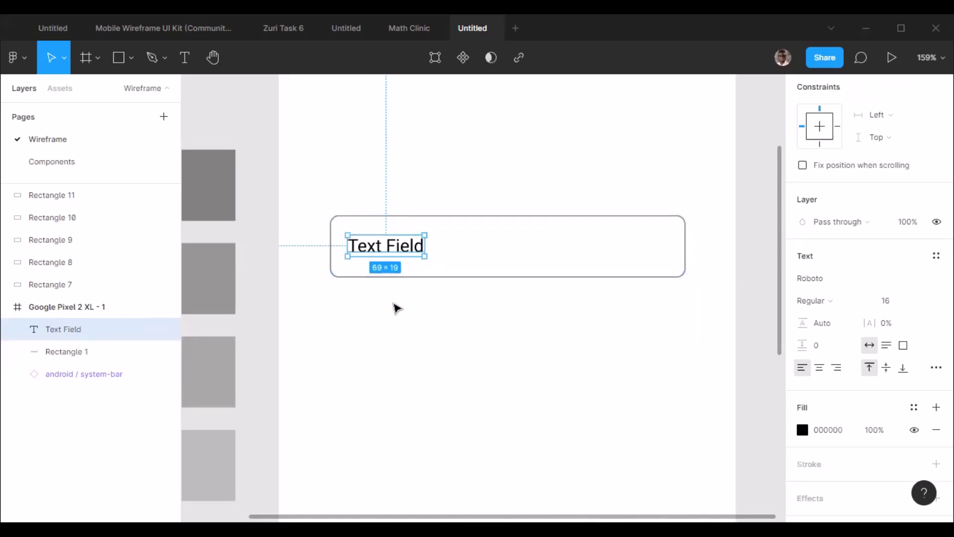
scroll(360, 246, "up", 5)
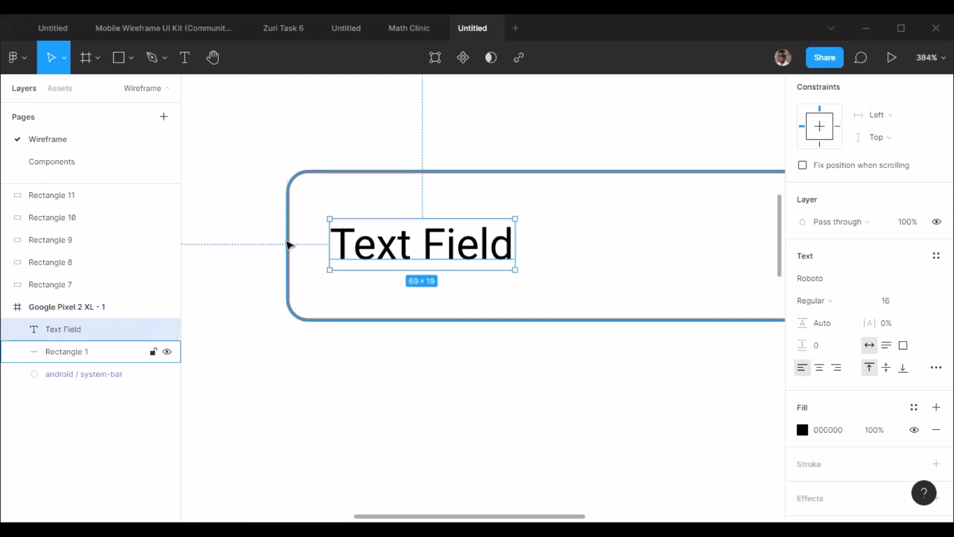
scroll(289, 244, "down", 2)
left_click(539, 255, "shift")
scroll(758, 202, "up", 2)
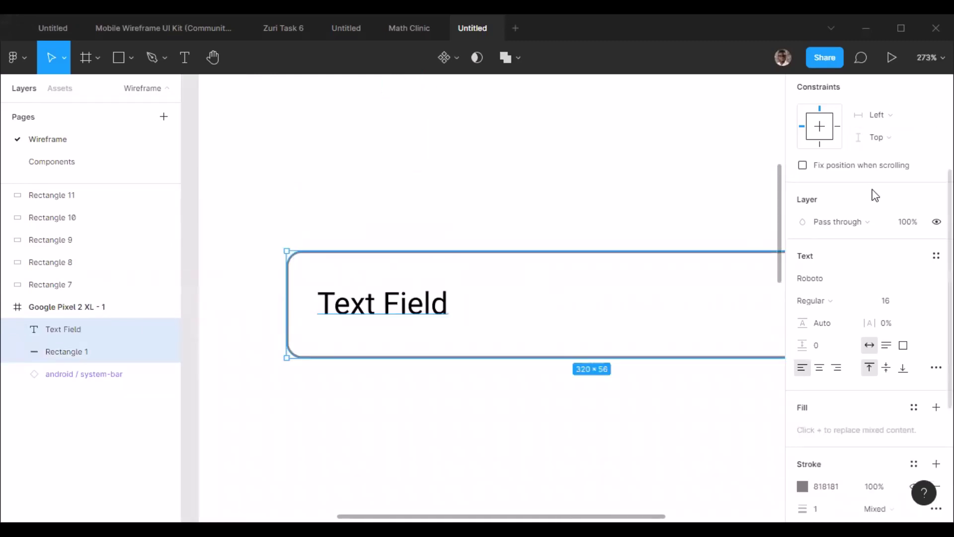
scroll(873, 194, "up", 4)
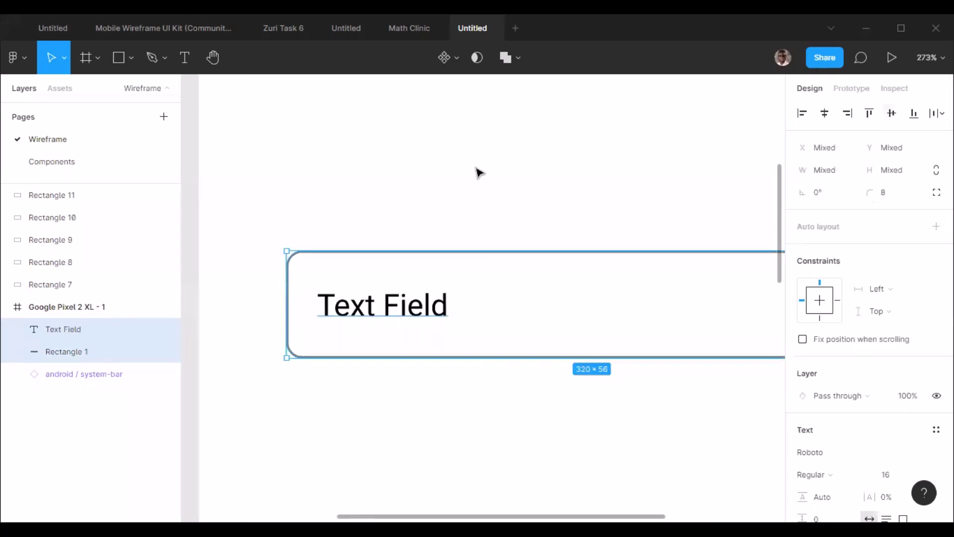
Step: Measure the spacing between the "Text Field" label and the edges of the rounded rectangle
left_click(481, 246)
left_click(447, 255)
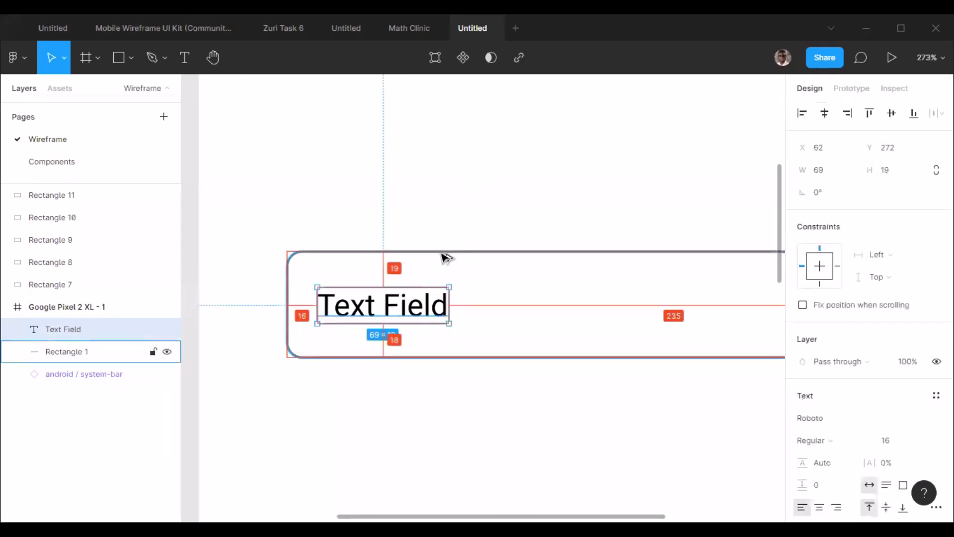
left_click(260, 240)
scroll(259, 239, "down", 3)
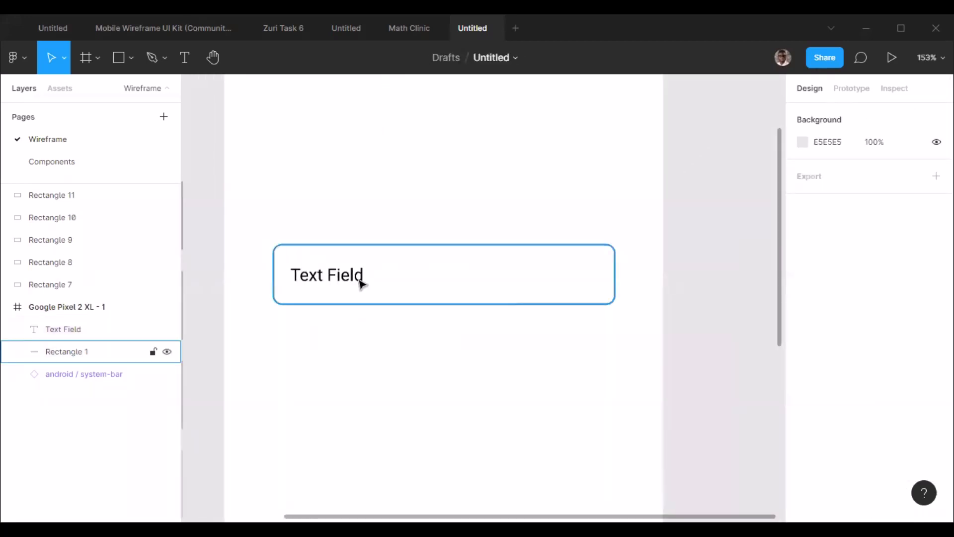
scroll(340, 279, "up", 4)
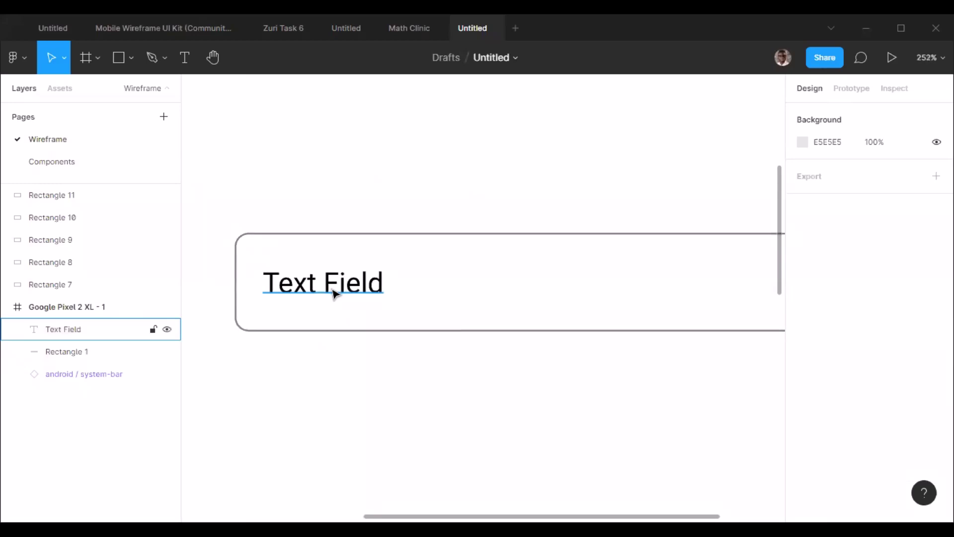
scroll(529, 290, "down", 5)
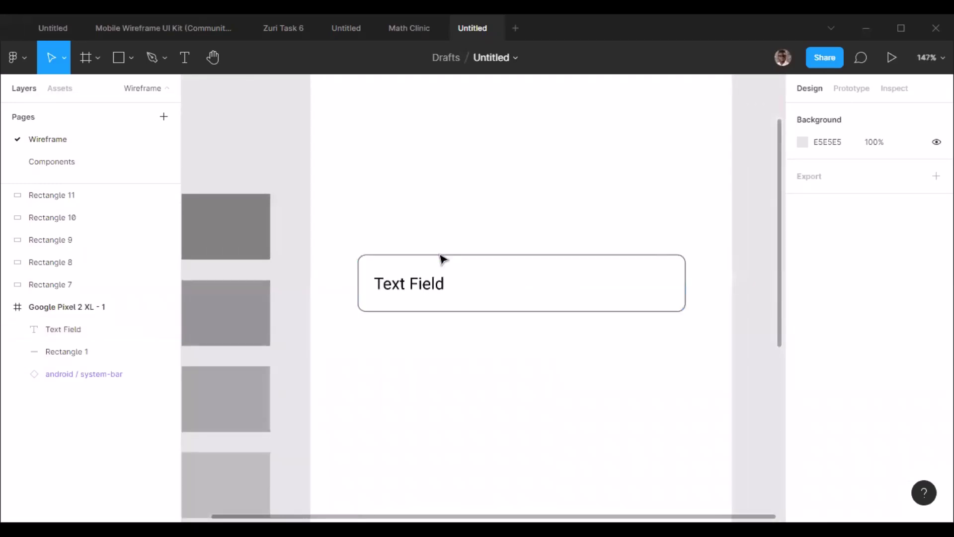
left_click(428, 285)
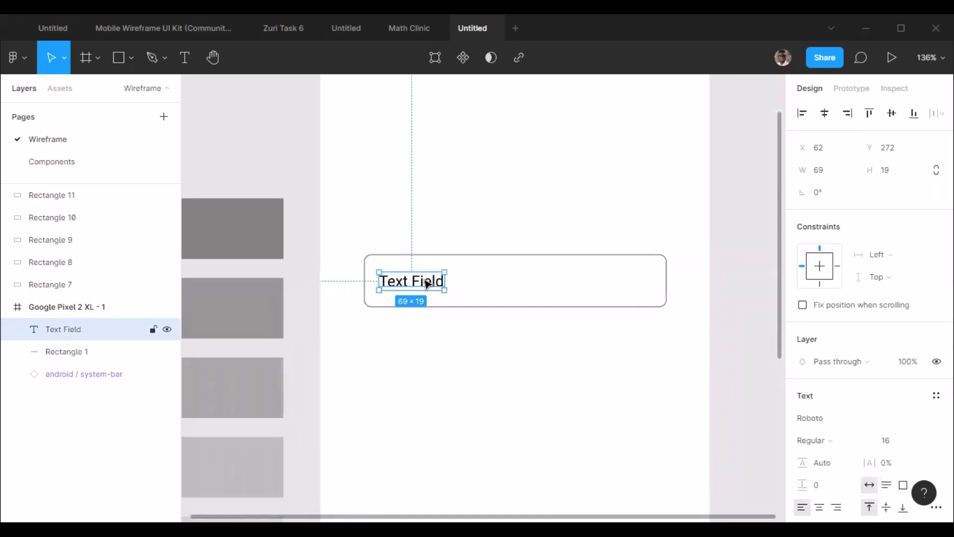
left_click(323, 255)
Step: Combine the label and the rounded rectangle into a horizontal auto layout frame and set its width to 320
left_click_drag(475, 347, 692, 330)
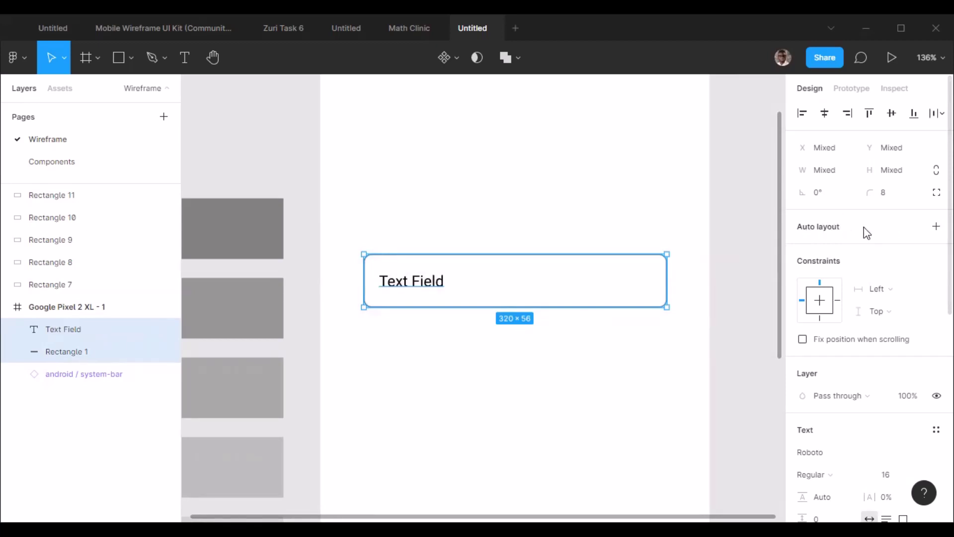
key("shift+a")
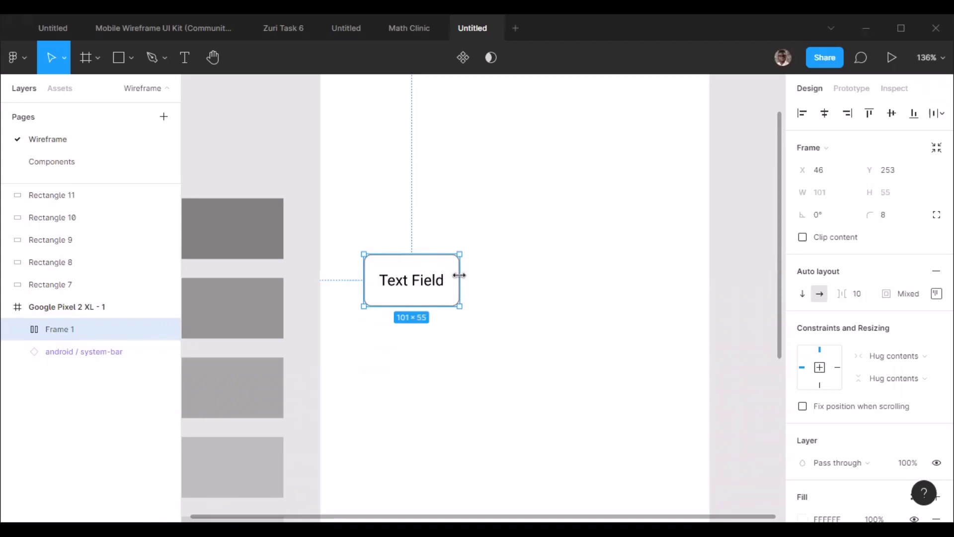
left_click_drag(458, 278, 659, 282)
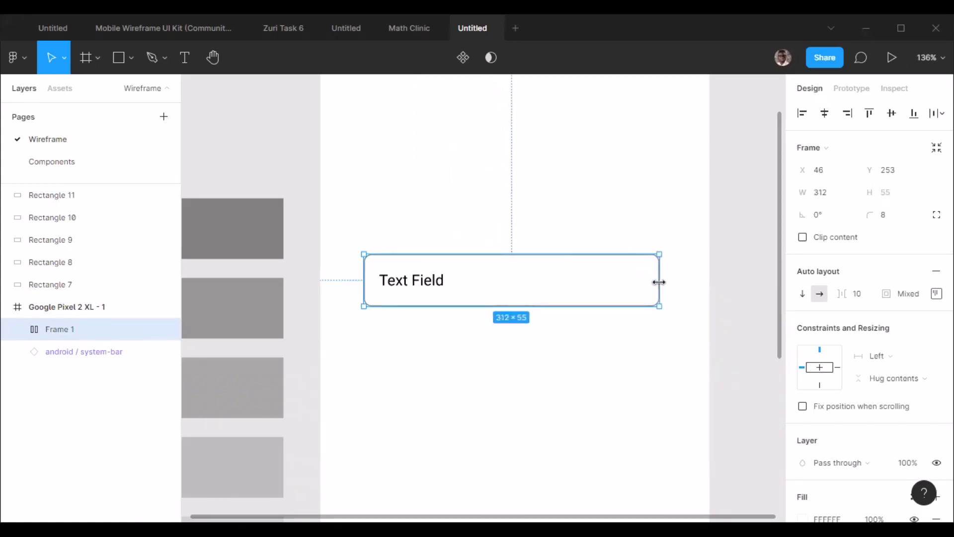
left_click(827, 191)
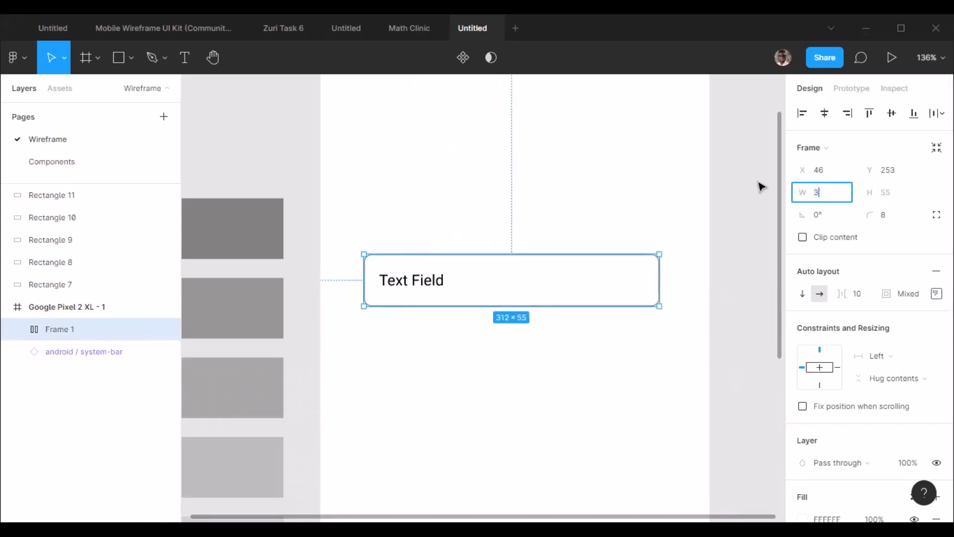
key("Return")
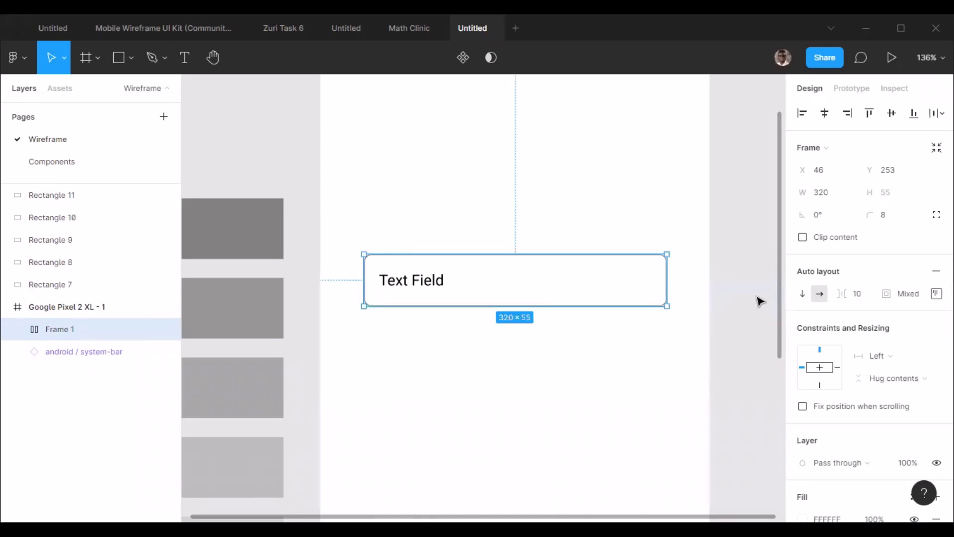
left_click(760, 299)
Step: Turn the 320 × 55 text field frame into a reusable component
left_click(400, 281)
left_click(682, 294)
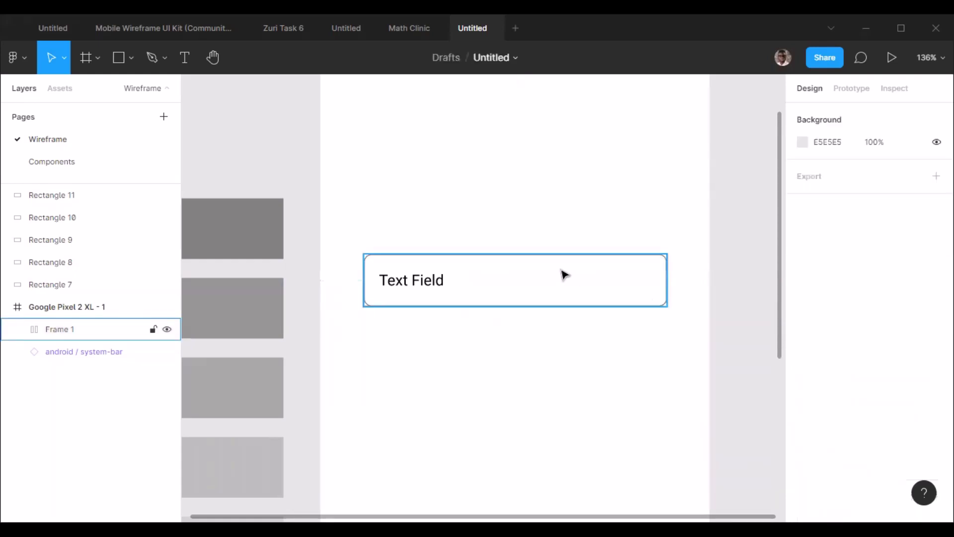
left_click(474, 291)
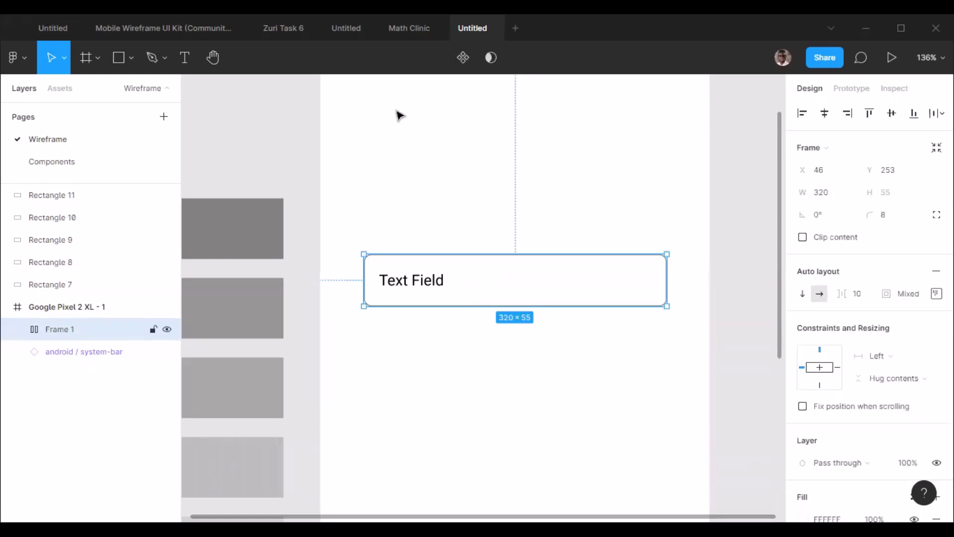
left_click(463, 55)
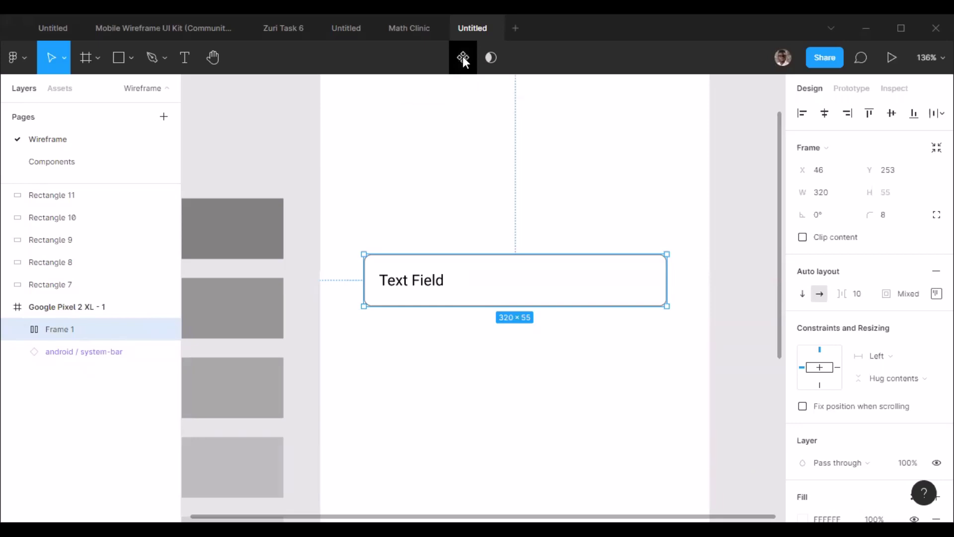
left_click(732, 292)
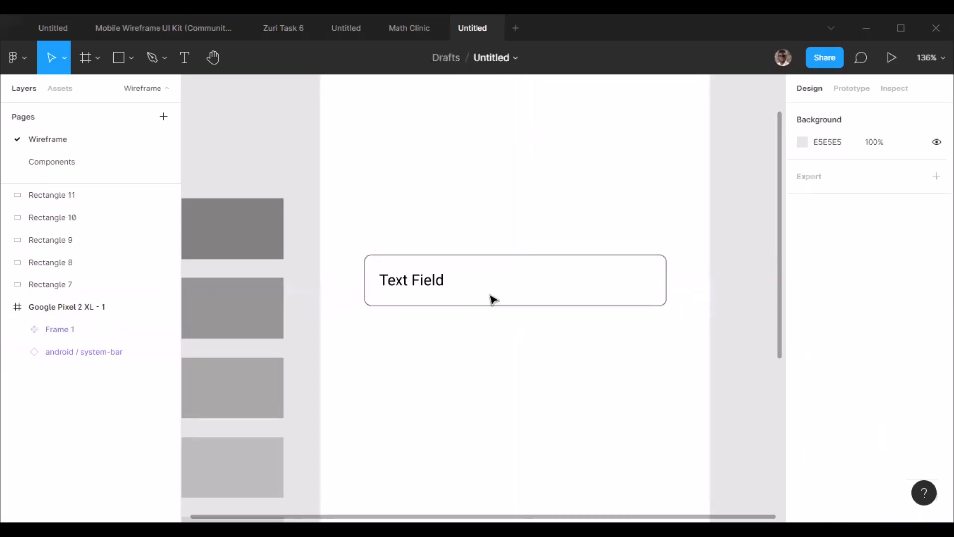
Step: Rename the text field component as "Text Field"
left_click(463, 287)
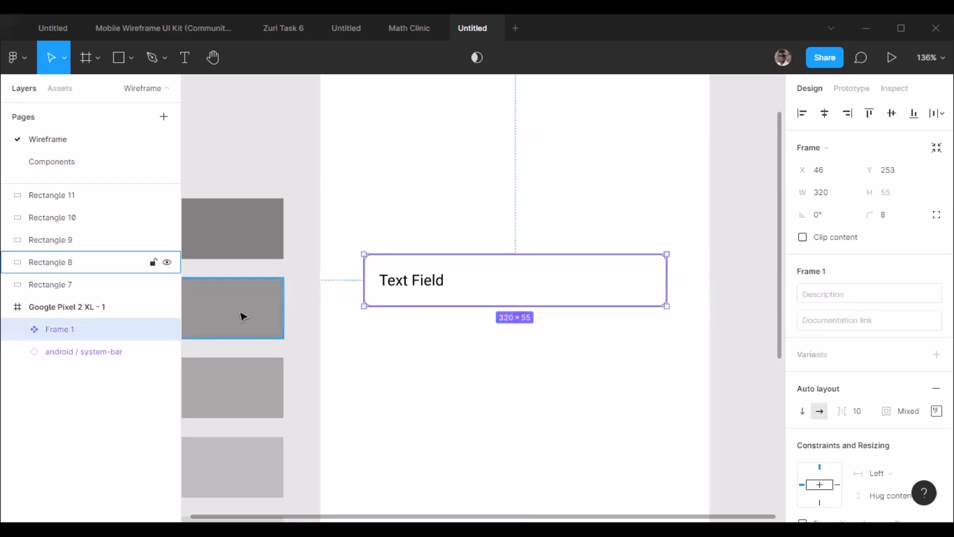
double_click(59, 330)
type("Tex")
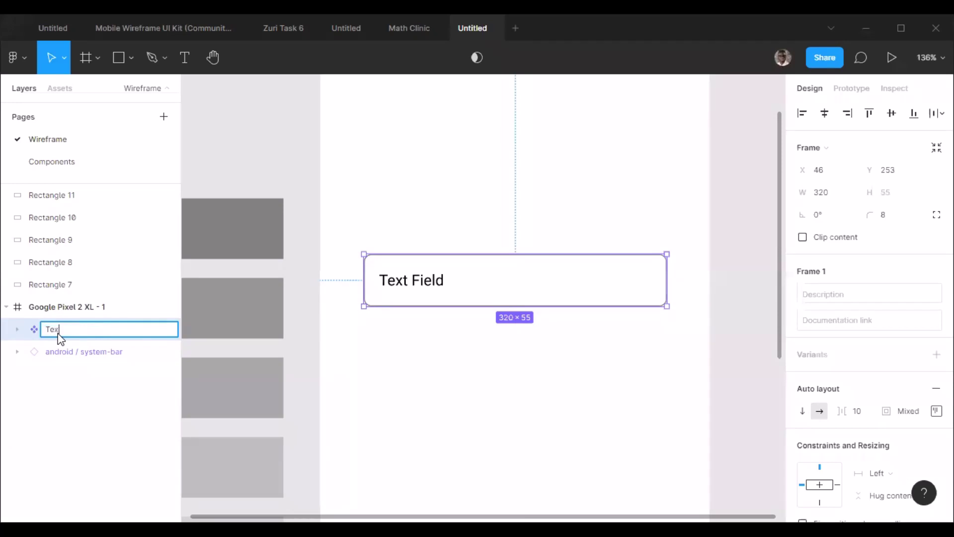
type("t Field")
key("Return")
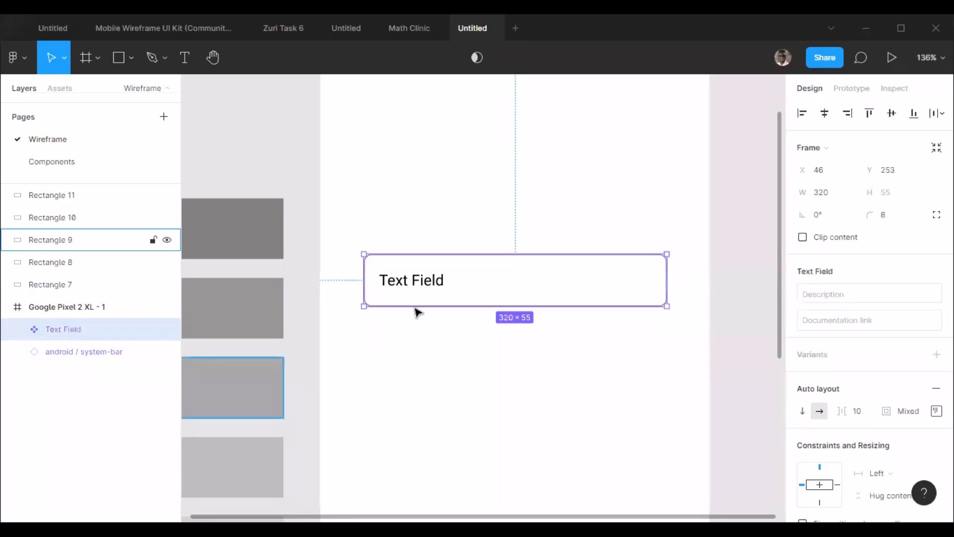
Step: Move the Text Field component to the Components page
right_click(423, 282)
mouse_move(560, 146)
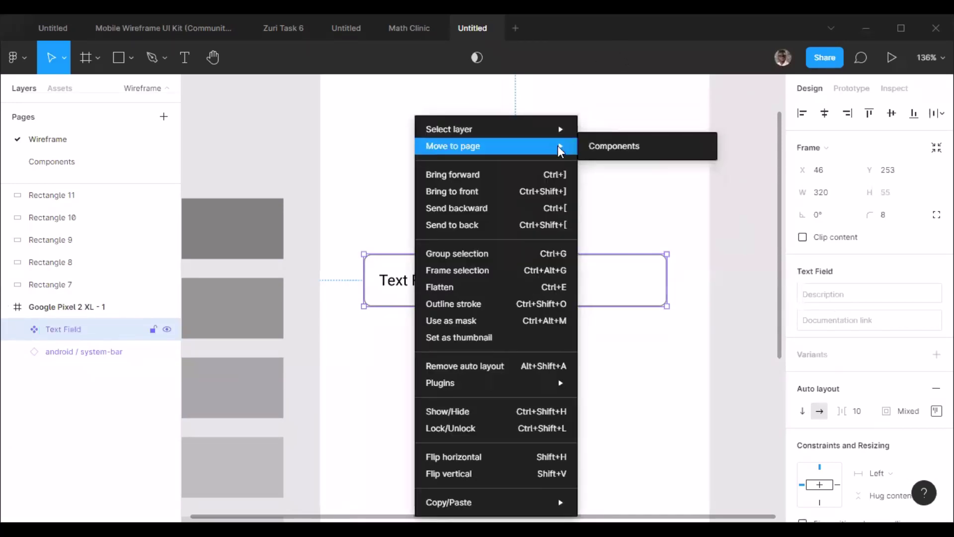
left_click(601, 147)
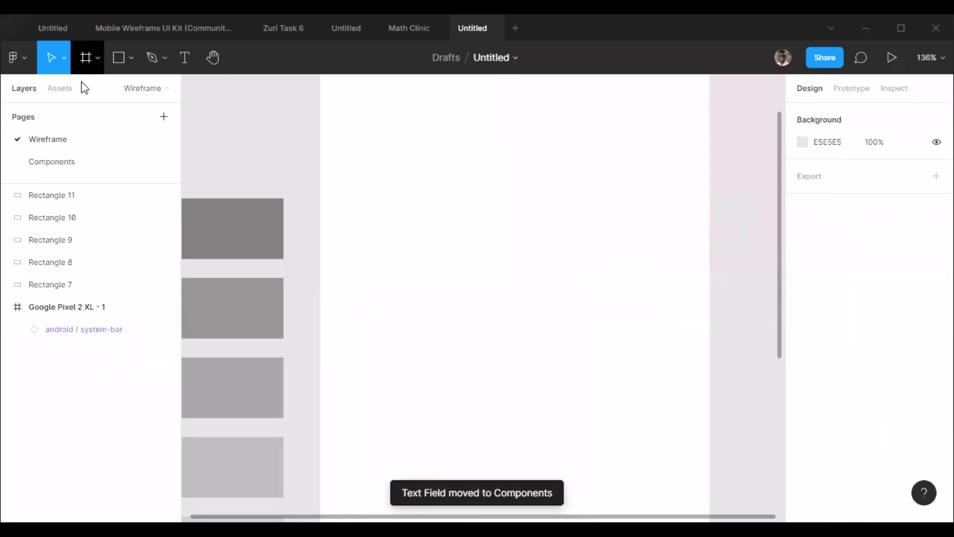
Step: Place an instance of the local Text Field component on the phone frame and centre it horizontally
left_click(60, 88)
left_click_drag(45, 185, 484, 300)
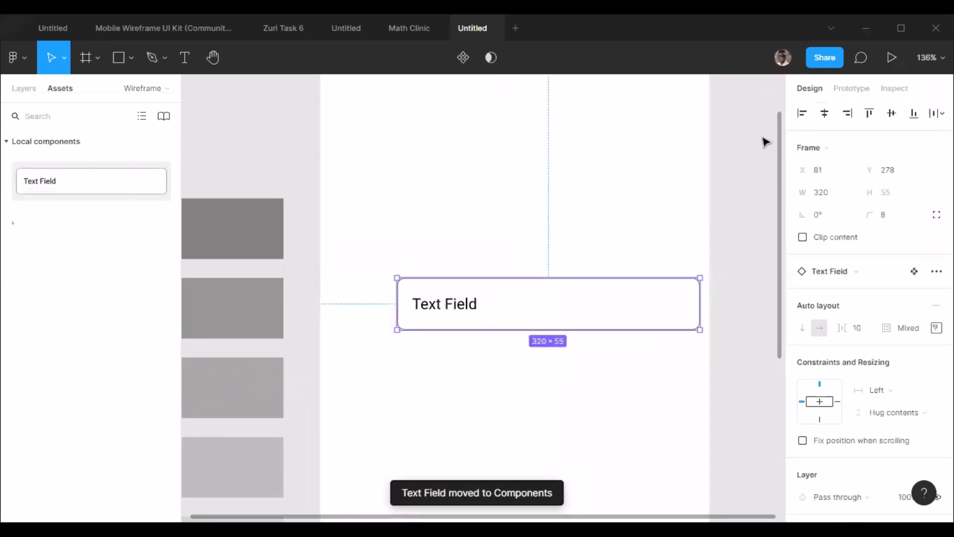
left_click(824, 113)
scroll(434, 300, "down", 2)
scroll(434, 300, "down", 3)
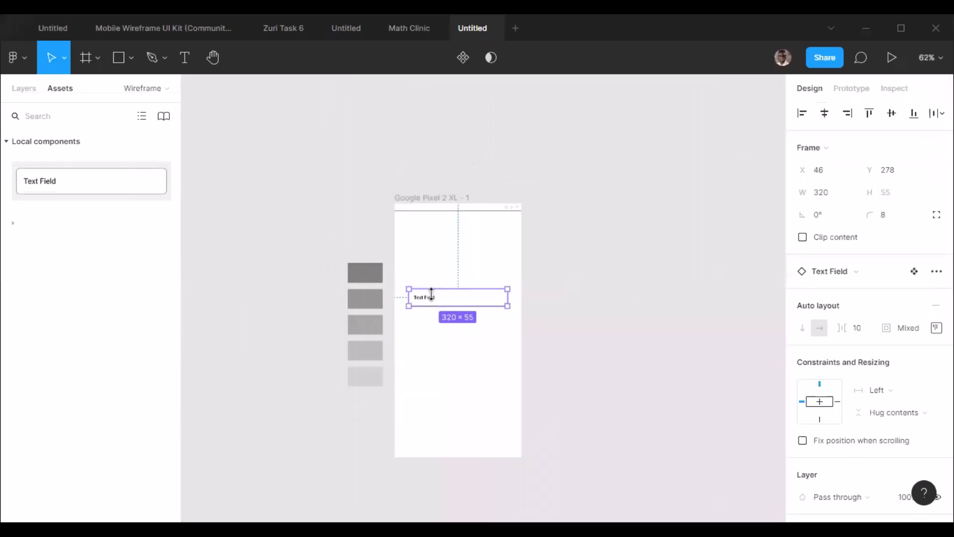
scroll(451, 304, "up", 1)
scroll(453, 318, "up", 3)
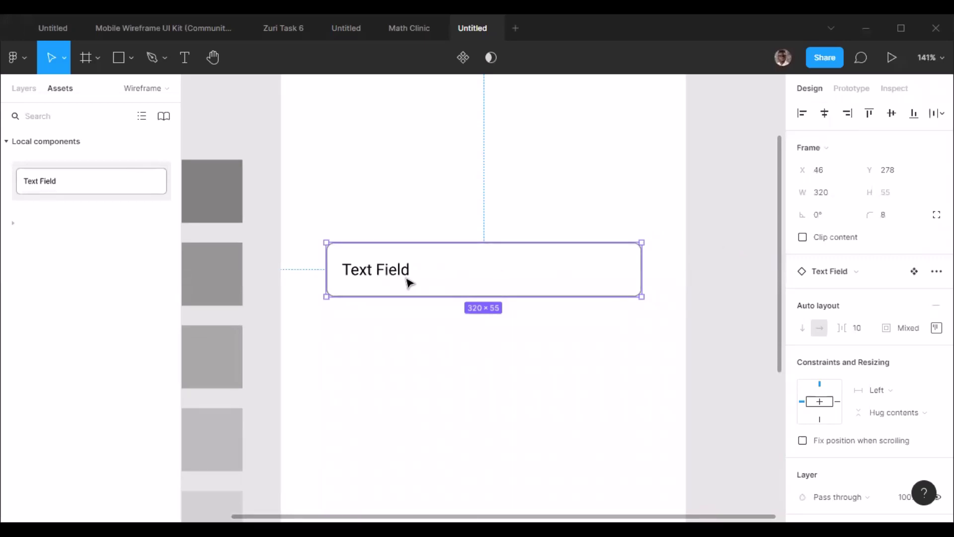
Step: Copy the Text Field instance three times downwards to form an evenly spaced column of four fields
left_click_drag(47, 185, 497, 426)
key("Delete")
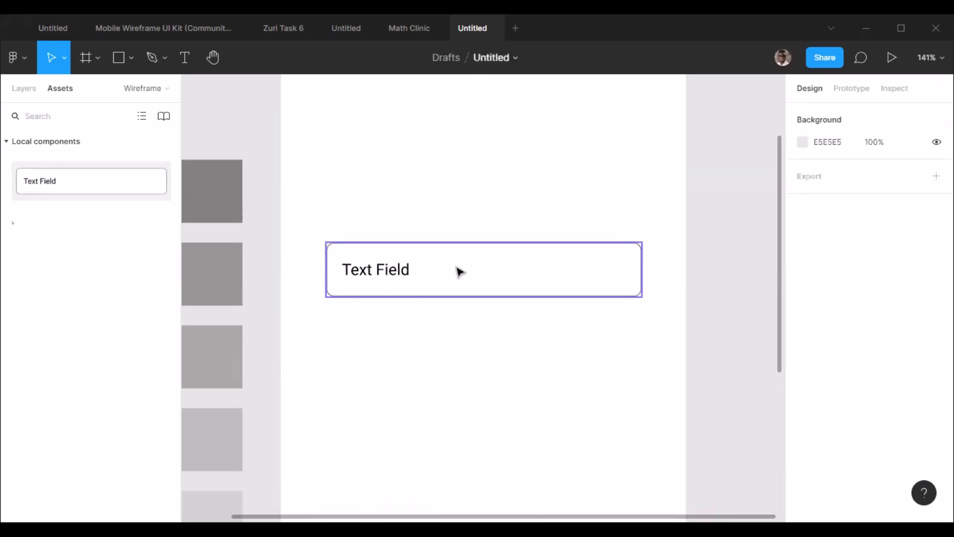
left_click_drag(460, 271, 455, 347)
key("ctrl+d")
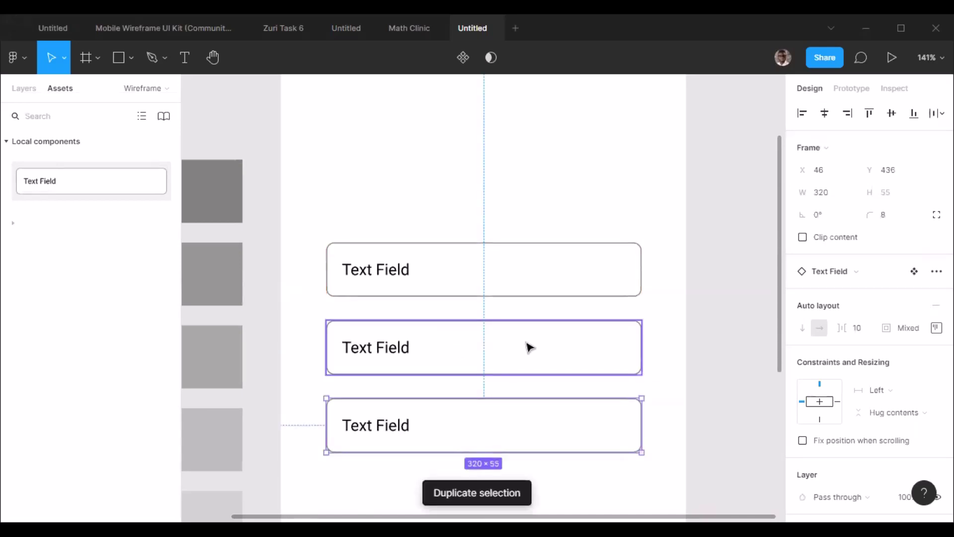
key("ctrl+d")
scroll(529, 345, "down", 1)
scroll(472, 251, "down", 3)
scroll(500, 287, "down", 5)
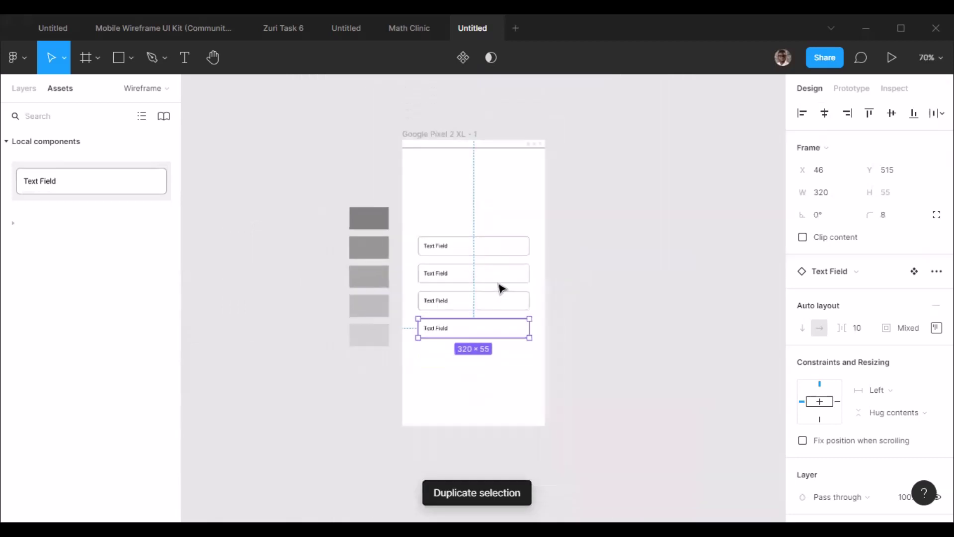
left_click(575, 304)
scroll(462, 258, "up", 3)
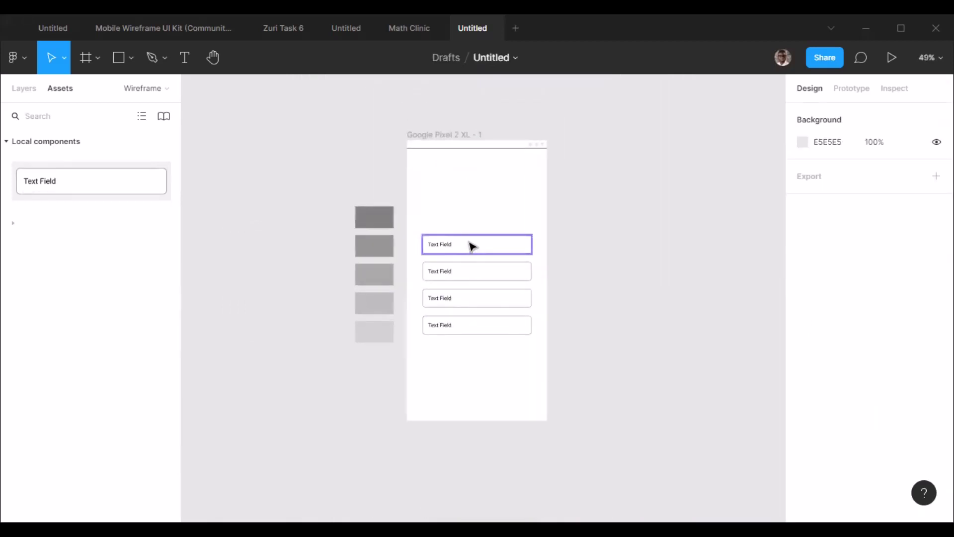
scroll(487, 323, "up", 3)
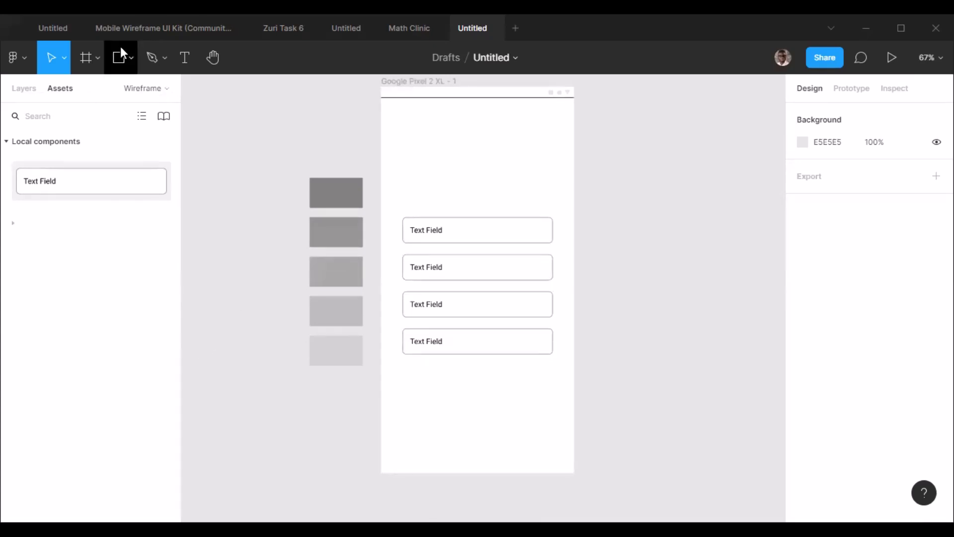
Step: Draw a rectangle about 197 wide below the text fields on the phone frame and set its height to 48
key("r")
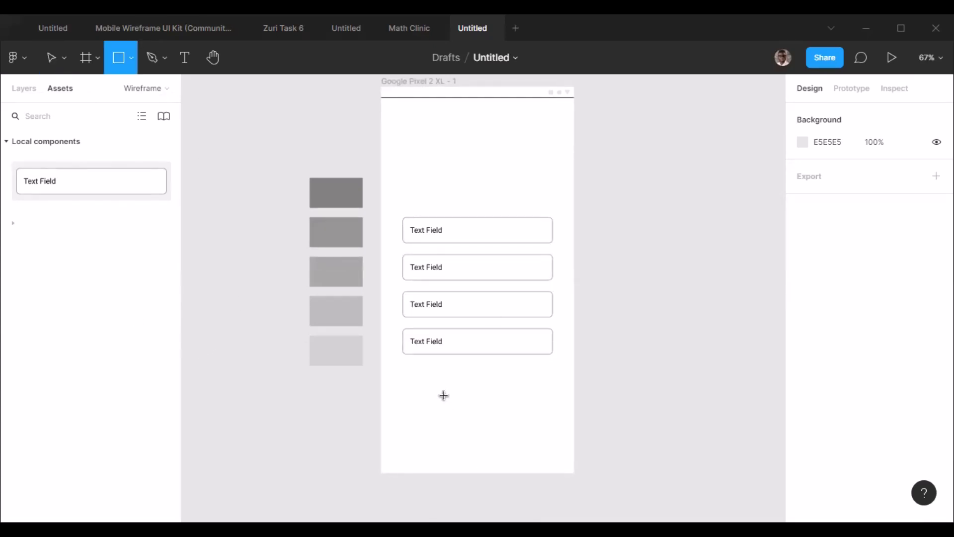
left_click_drag(456, 404, 548, 426)
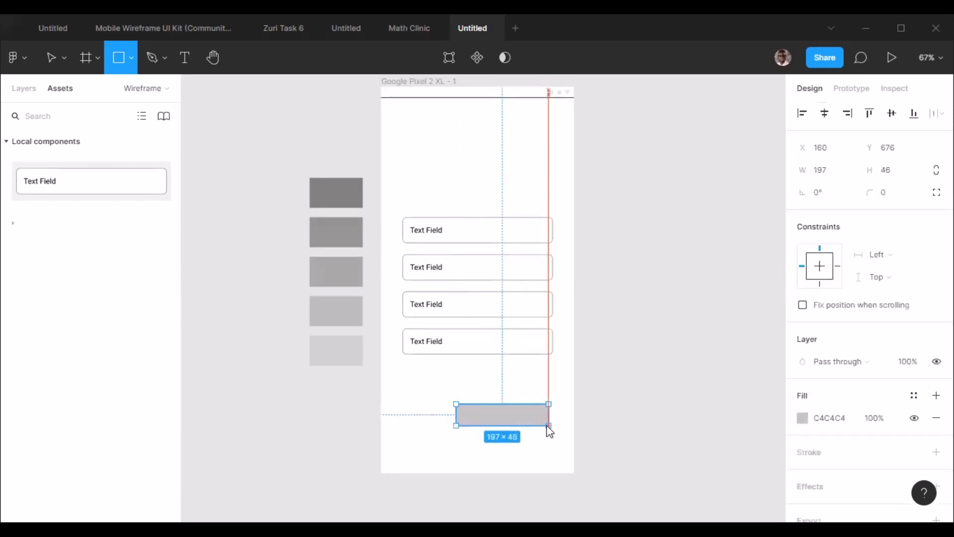
left_click(888, 170)
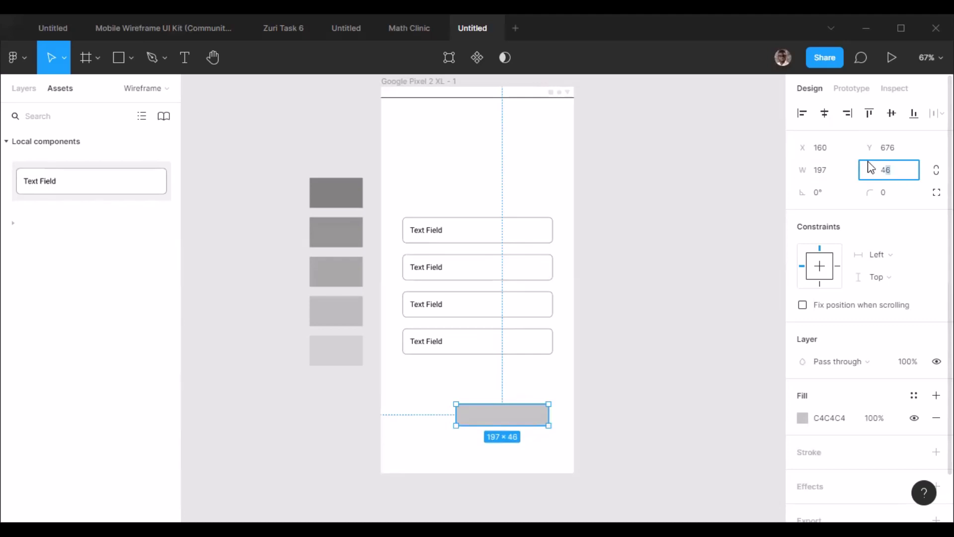
left_click(910, 178)
key("Return")
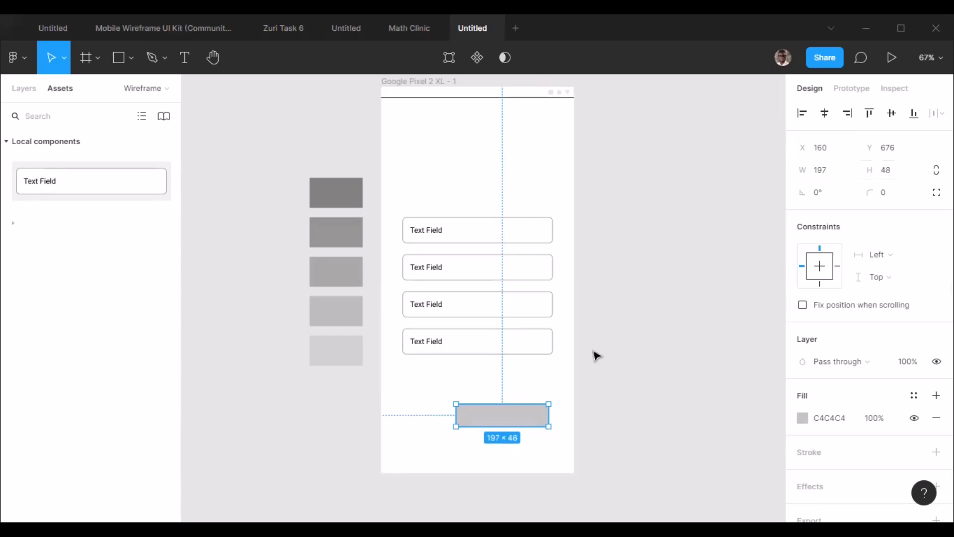
Step: Set the corner radius of the rectangle below the text fields to 8
scroll(585, 373, "up", 5)
left_click(249, 207)
left_click(479, 386)
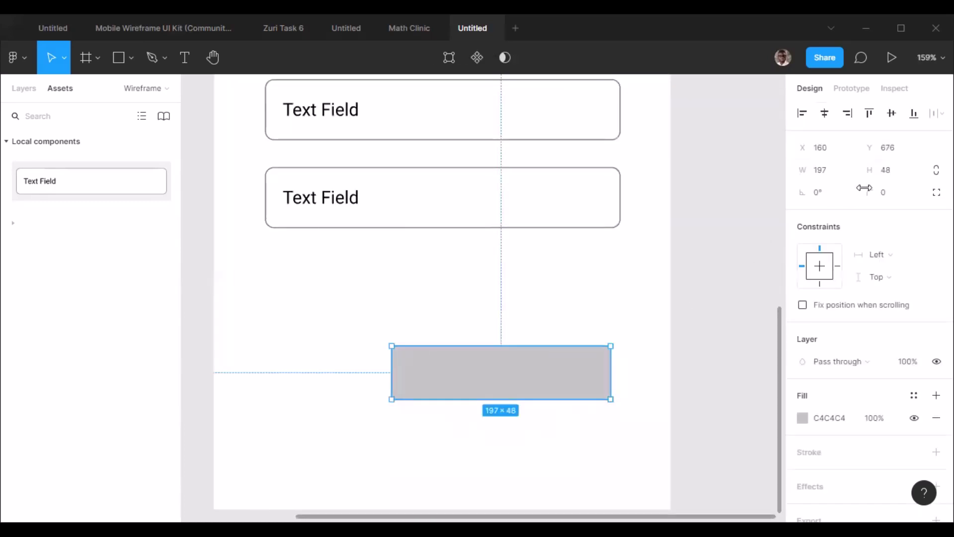
left_click(895, 193)
type("8")
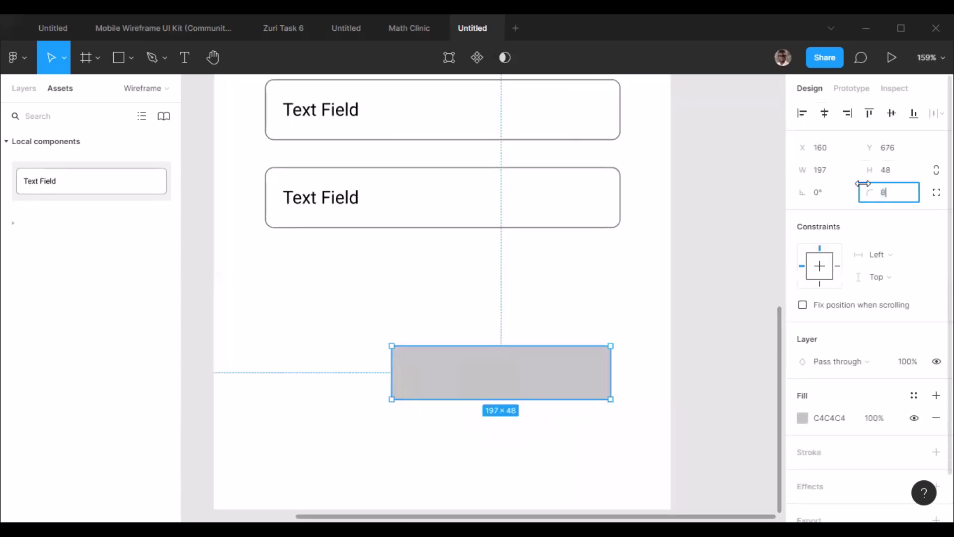
key("Return")
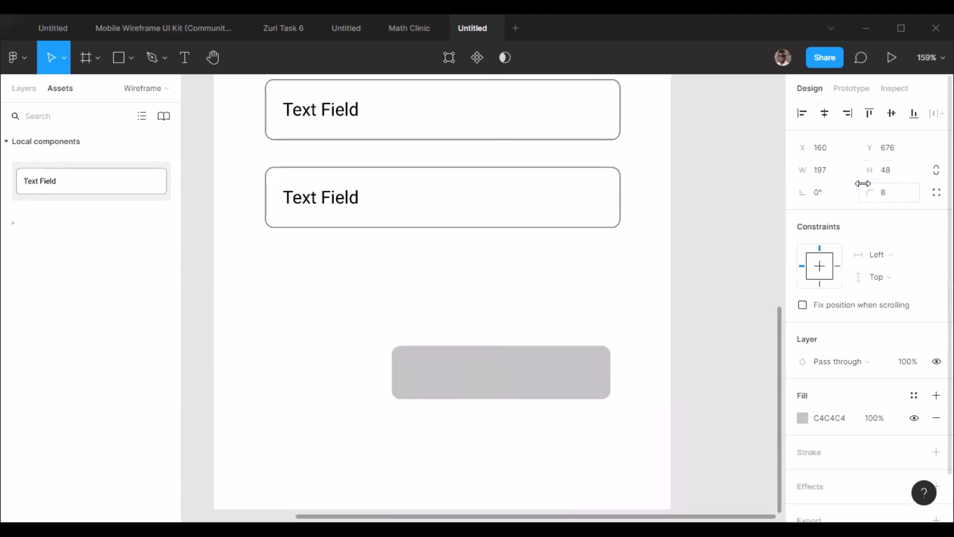
Step: Fill the rounded rectangle with the darkest grey sampled from the palette swatches beside the phone frame
left_click(802, 418)
left_click(638, 366)
scroll(420, 270, "down", 5)
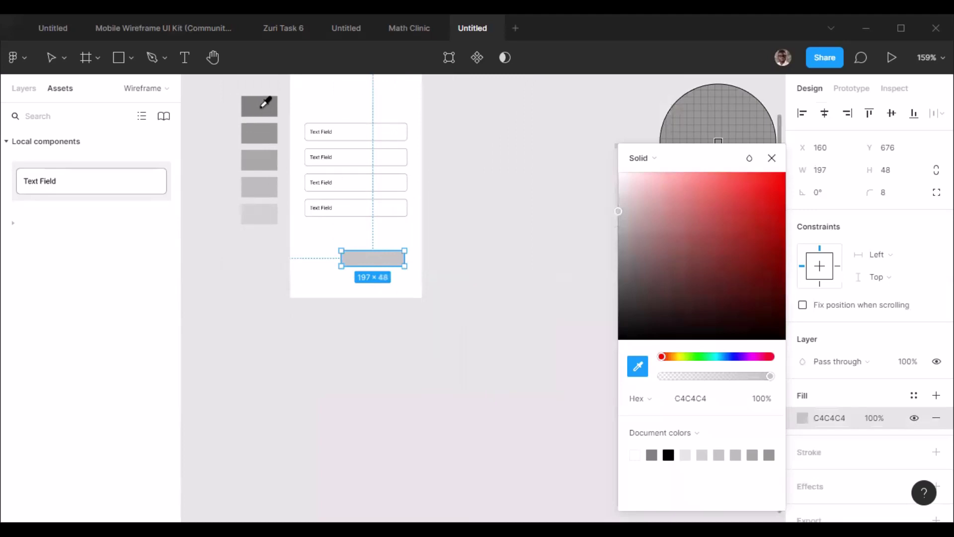
left_click(264, 99)
left_click(329, 278)
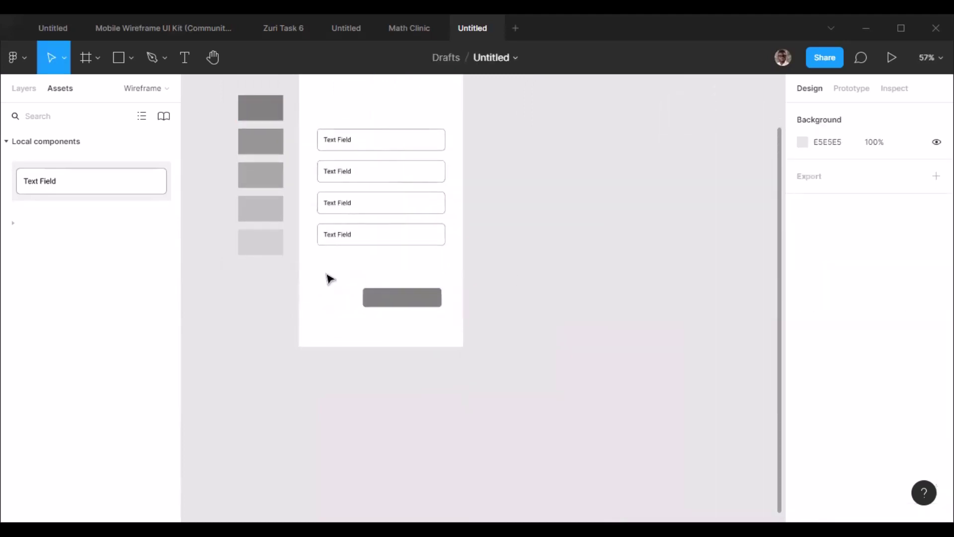
scroll(402, 297, "up", 5)
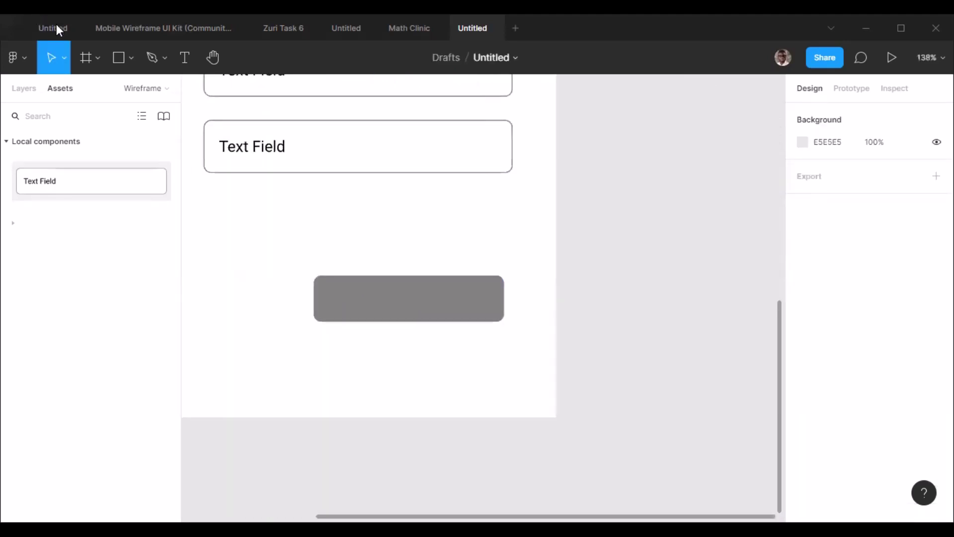
Step: Add the text "Button" below the dark grey rectangle and set its font size to 18
left_click(184, 57)
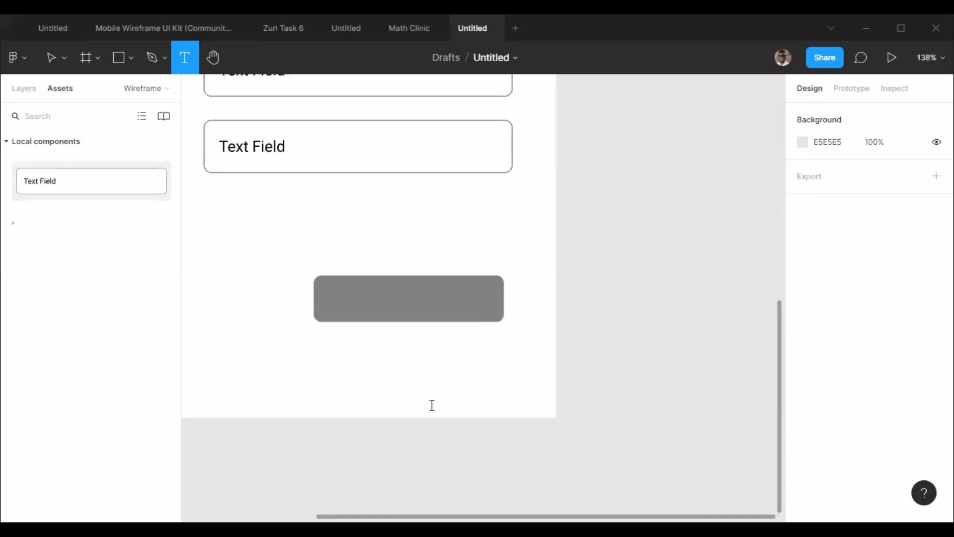
left_click(318, 353)
type("Button")
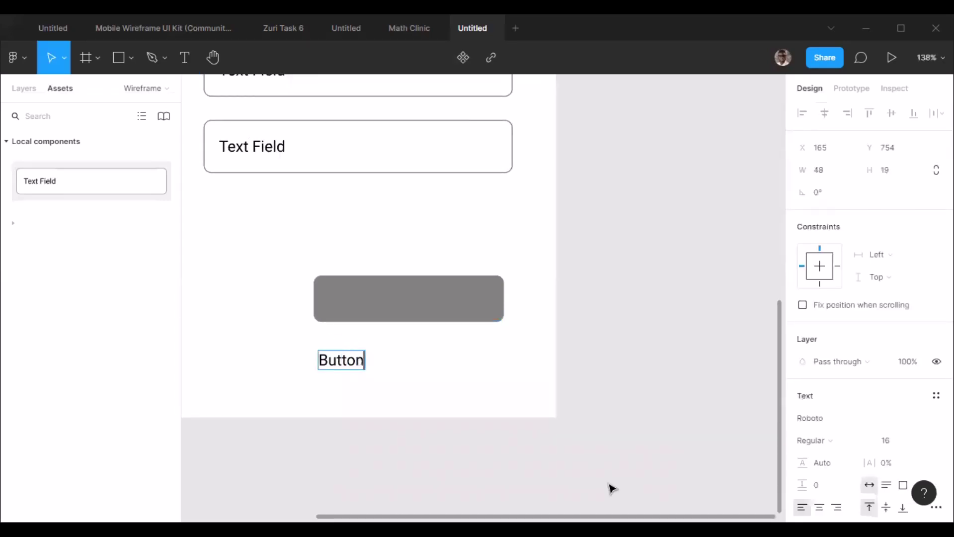
key("Return")
key("BackSpace")
key("Escape")
left_click(923, 449)
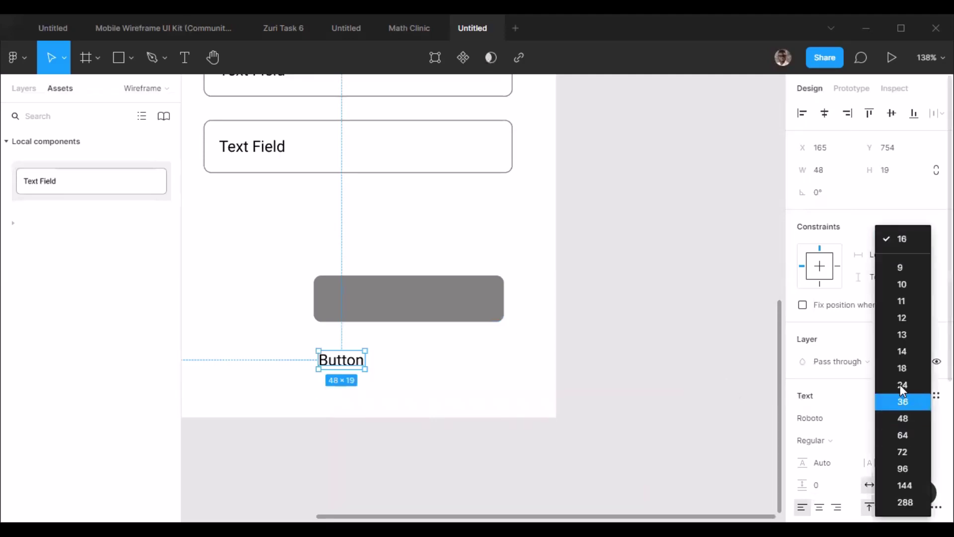
left_click(905, 352)
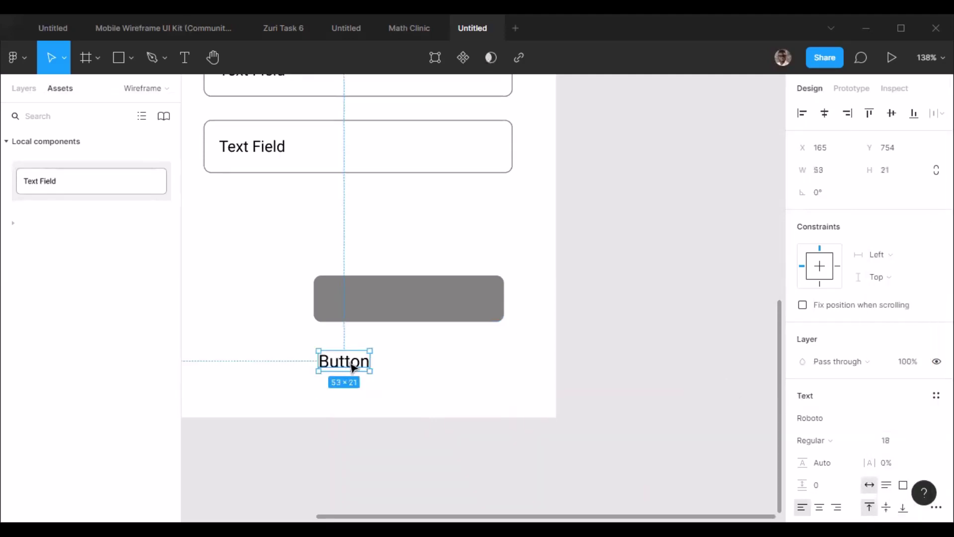
Step: Centre the "Button" label on the dark grey rectangle and change its fill to white
left_click_drag(348, 367, 411, 304)
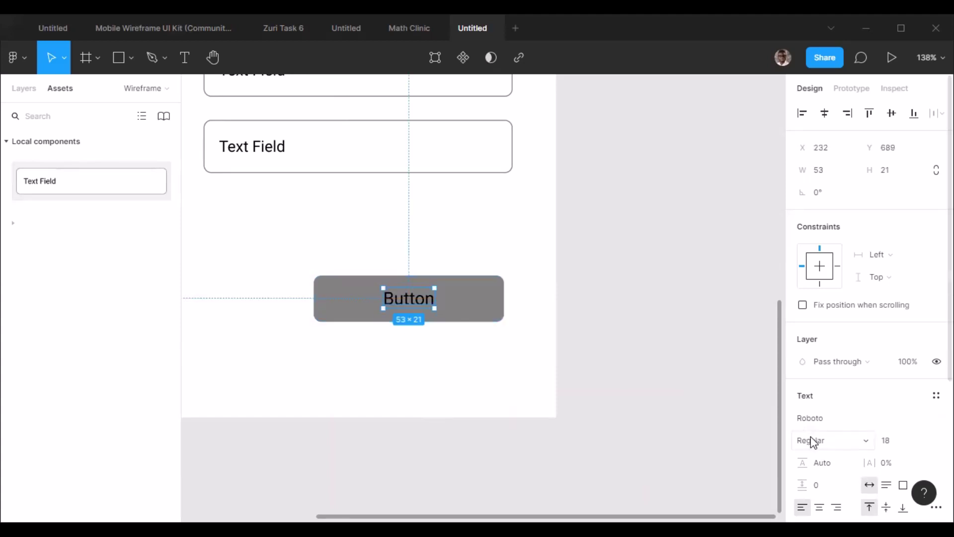
scroll(807, 407, "down", 4)
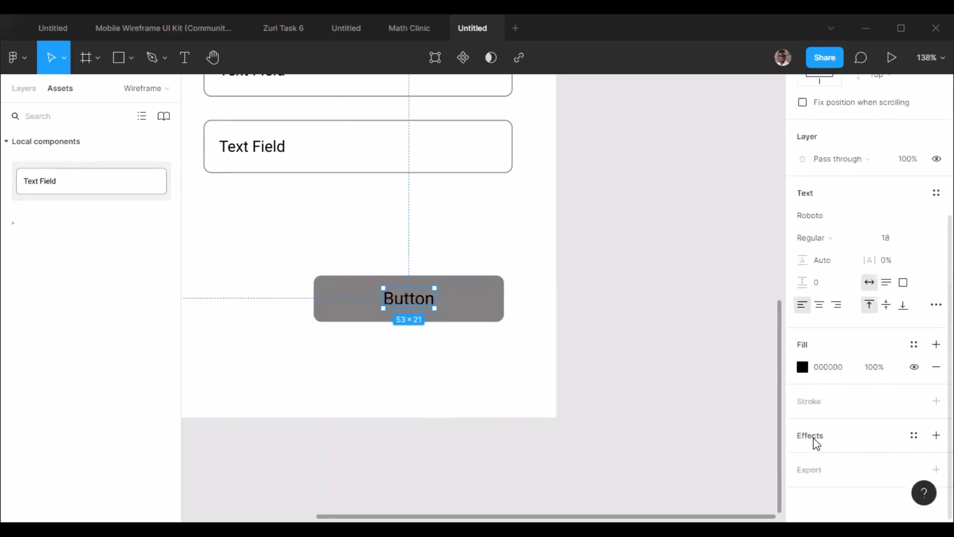
left_click(801, 368)
left_click_drag(619, 339, 603, 153)
left_click(578, 241)
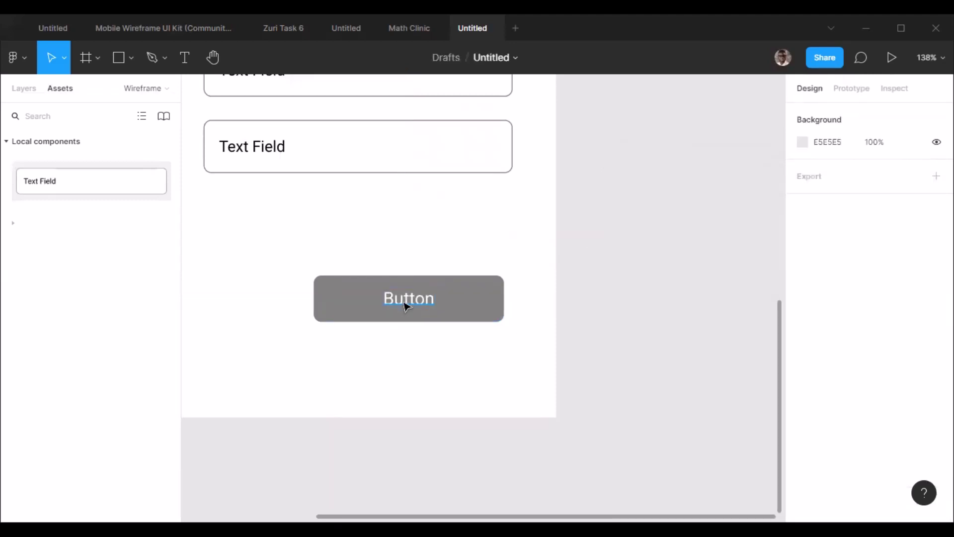
Step: Apply auto layout to the dark grey rectangle and its "Button" label, and narrow the resulting frame to a width of 190
left_click(356, 313)
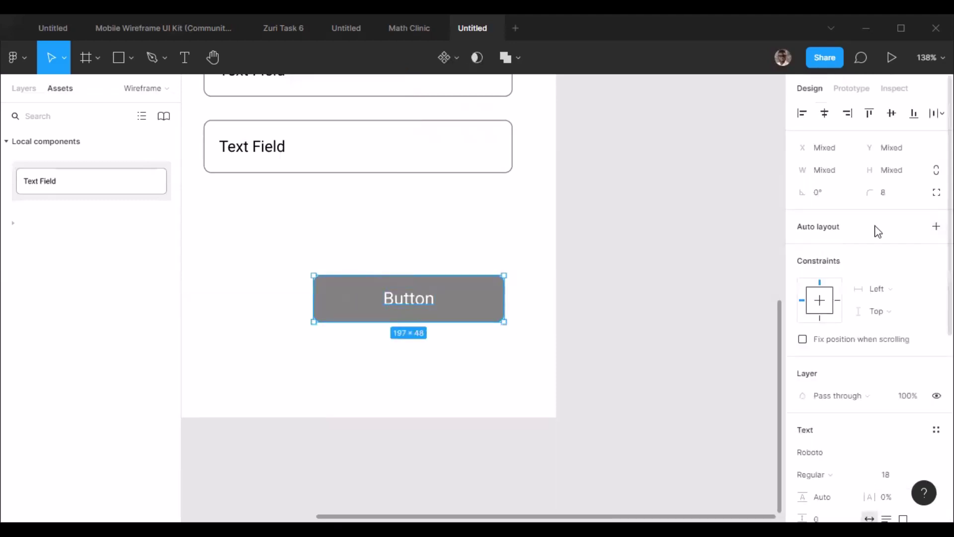
key("shift+a")
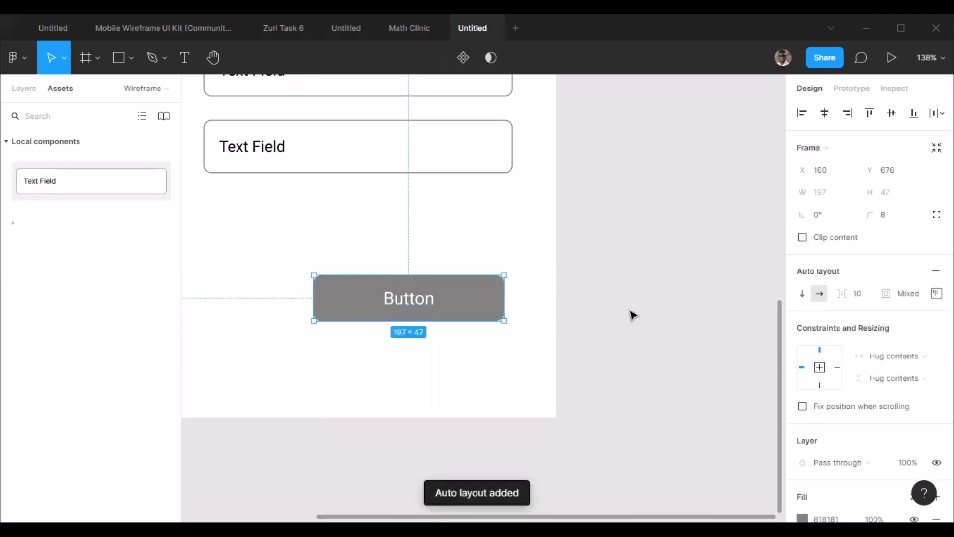
left_click(628, 313)
left_click(497, 304)
mouse_move(499, 292)
left_mouse_down()
mouse_move(406, 299)
mouse_move(520, 288)
mouse_move(525, 296)
mouse_move(496, 296)
left_mouse_up()
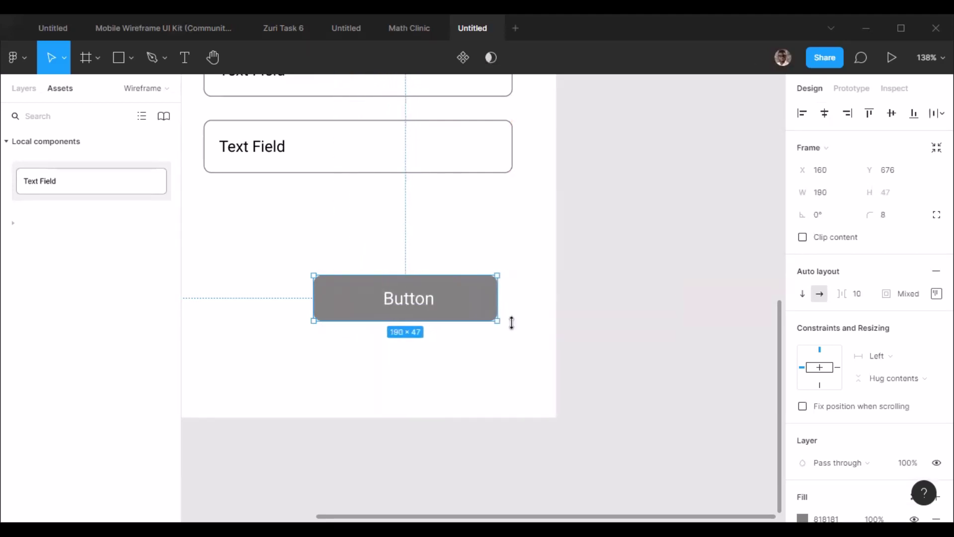
Step: Set the button frame's auto layout alignment so that its label sits in the centre
left_click(592, 289)
left_click(391, 297)
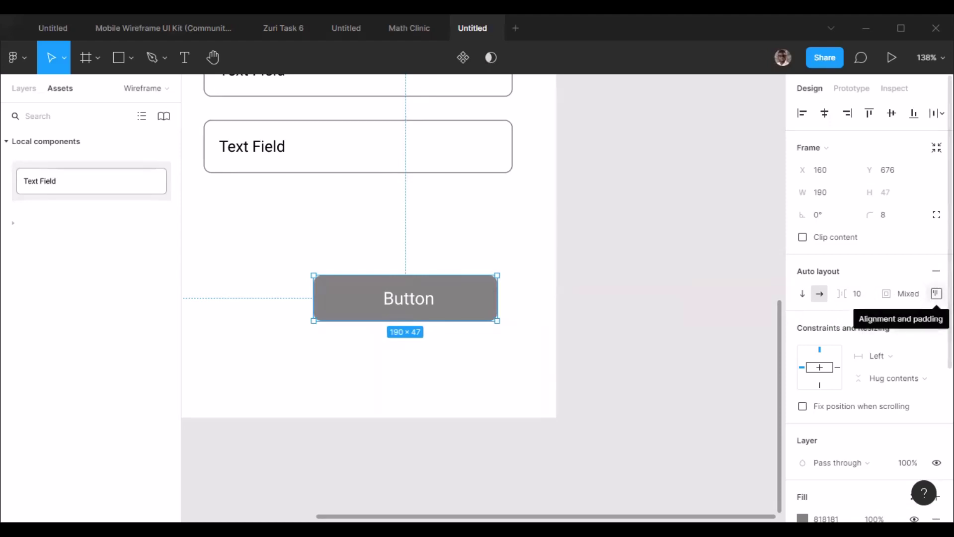
left_click(936, 293)
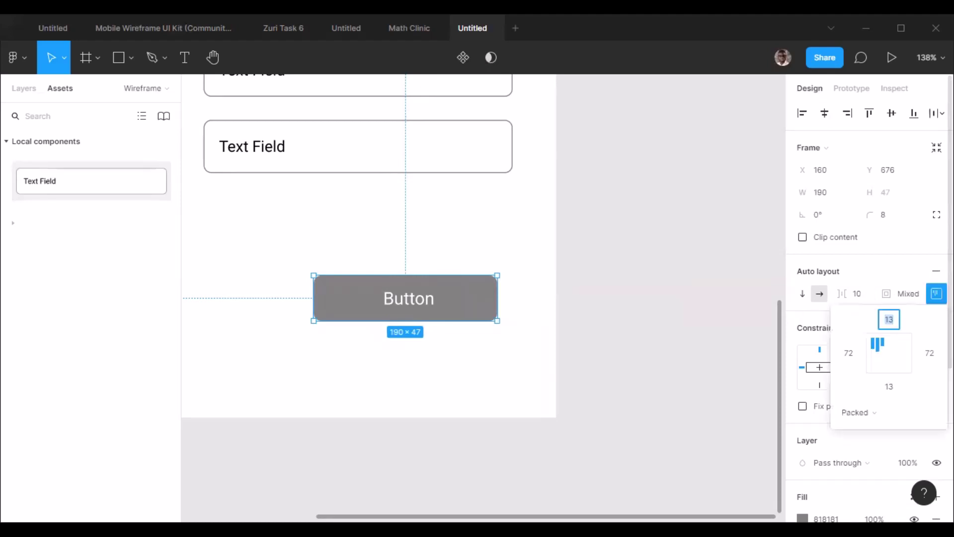
left_click(896, 359)
Step: Resize the button frame to 144 wide and 48 high
left_click_drag(493, 293, 443, 303)
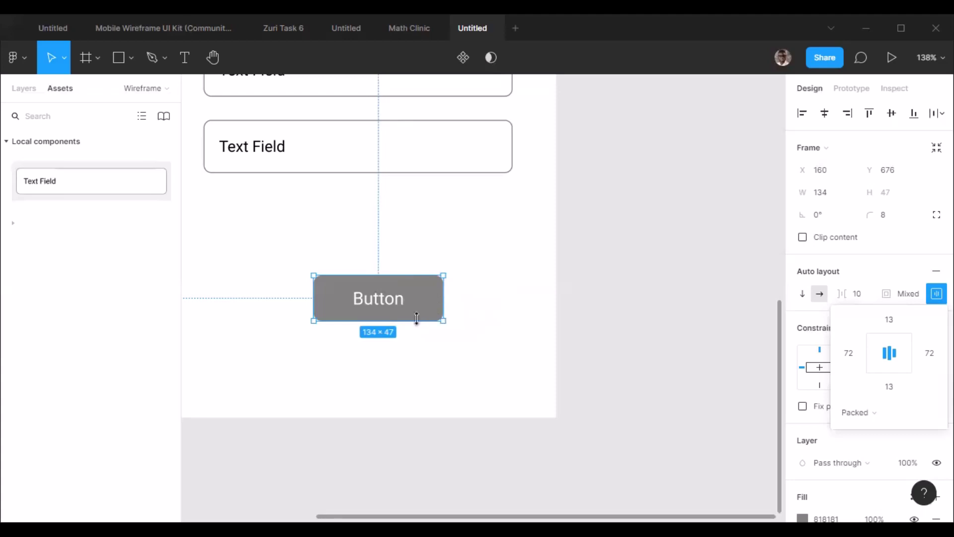
left_click_drag(401, 321, 403, 323)
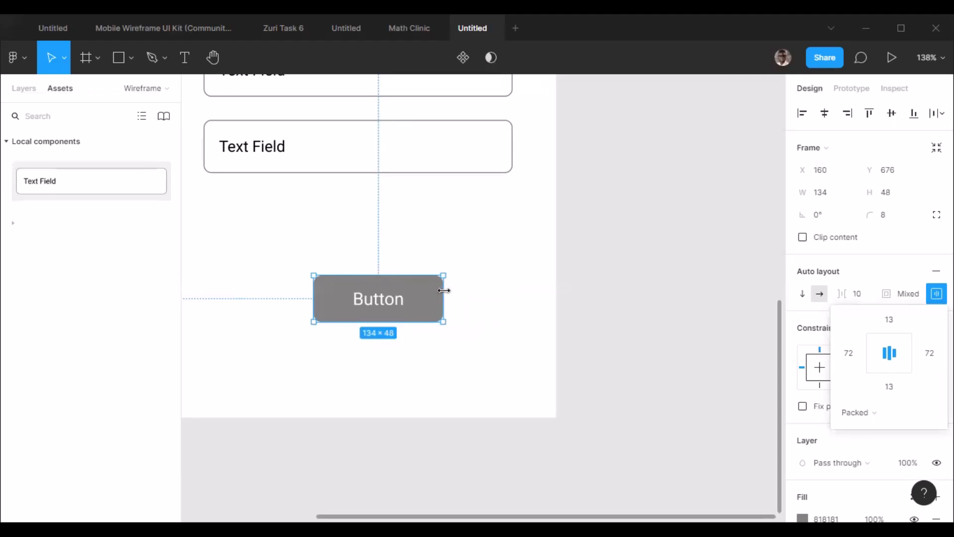
left_click_drag(444, 290, 454, 291)
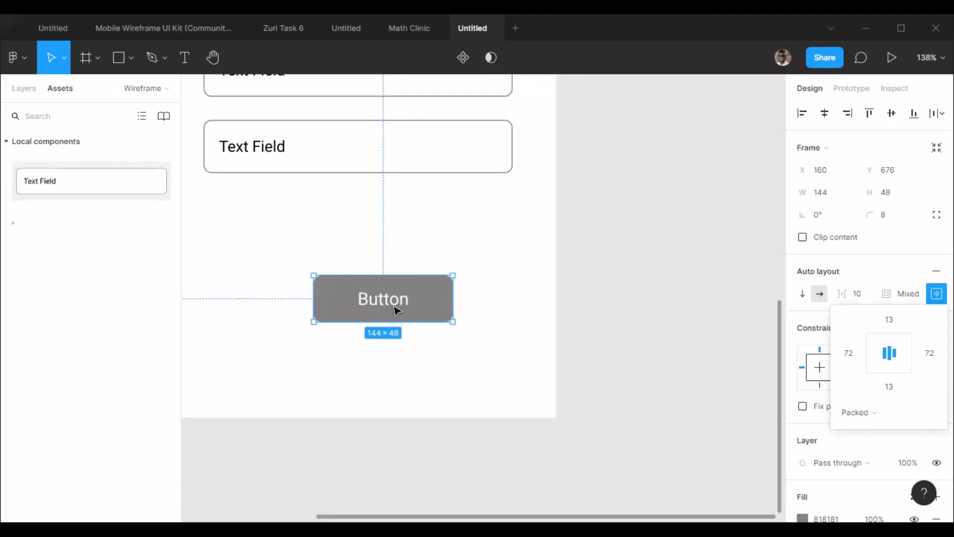
Step: Move the button just below the last text field, near its right end, to X 218, Y 602
scroll(441, 305, "down", 5, "ctrl")
scroll(473, 340, "up", 1, "ctrl")
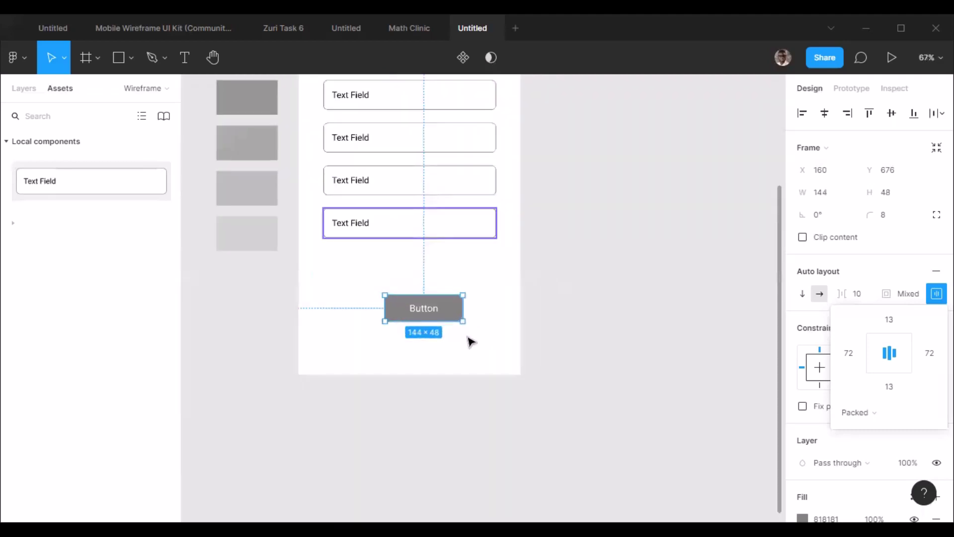
left_click_drag(426, 318, 460, 277)
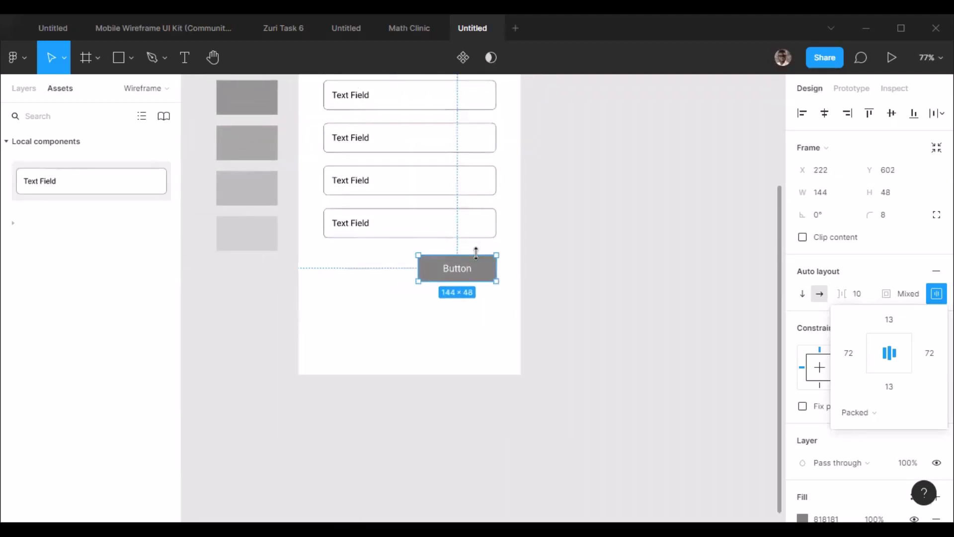
scroll(479, 233, "up", 3, "ctrl")
scroll(478, 273, "up", 4, "ctrl")
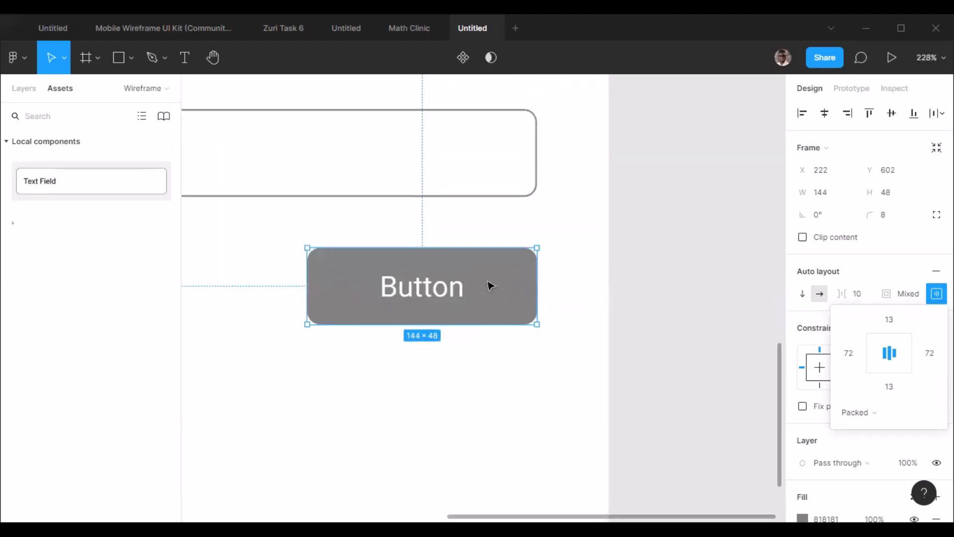
left_click_drag(490, 286, 484, 283)
scroll(483, 283, "down", 5)
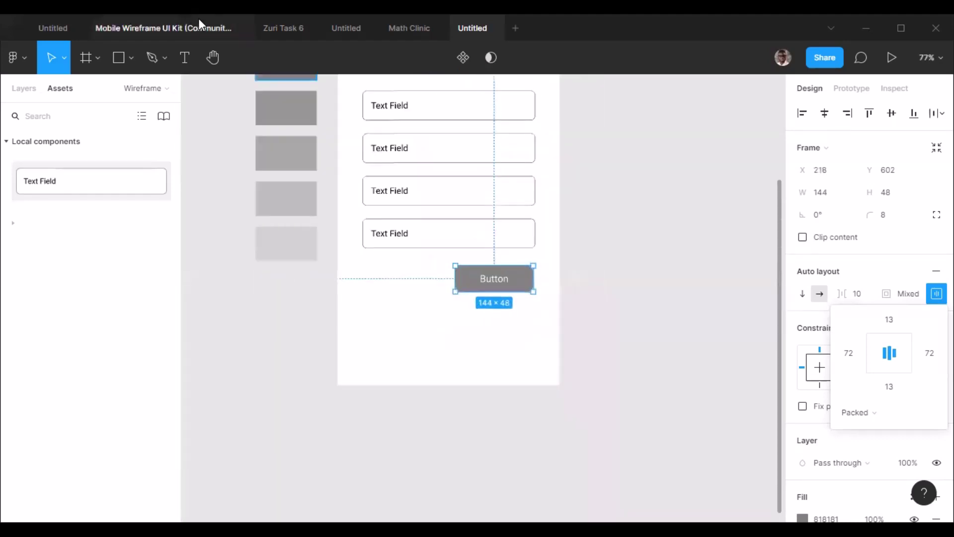
Step: Inspect the Sign Up screen's button in the Zuri Task 6 file and return to the wireframe file
left_click(283, 27)
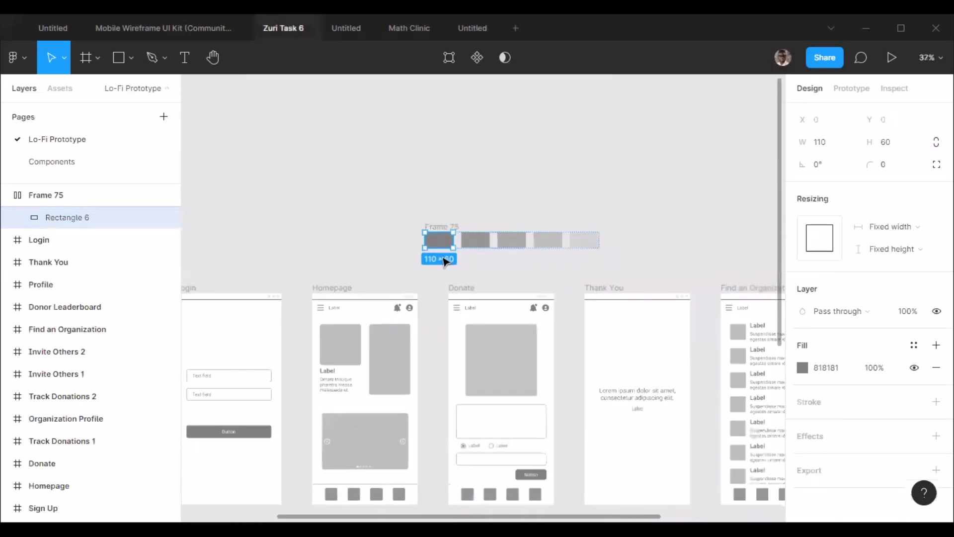
scroll(433, 288, "down", 4)
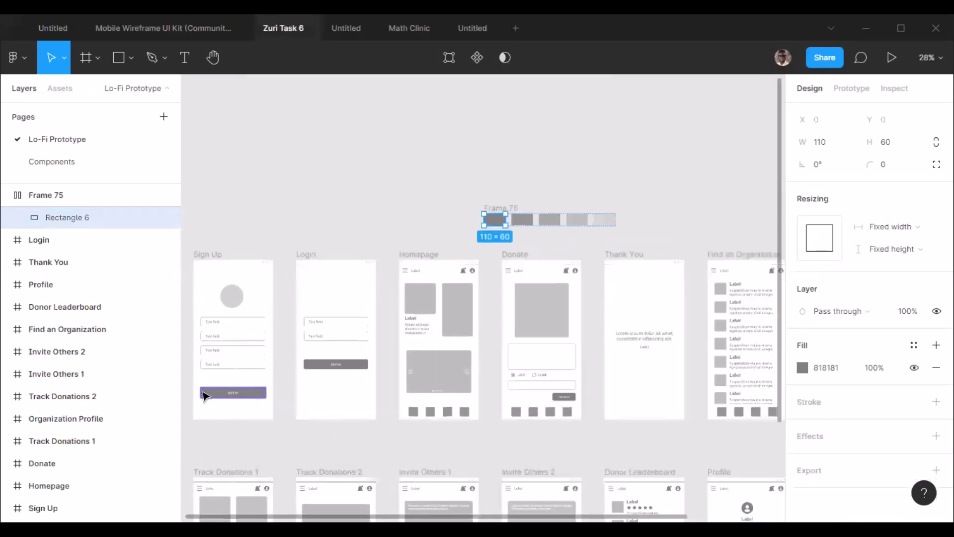
scroll(203, 395, "up", 6)
left_click(293, 400)
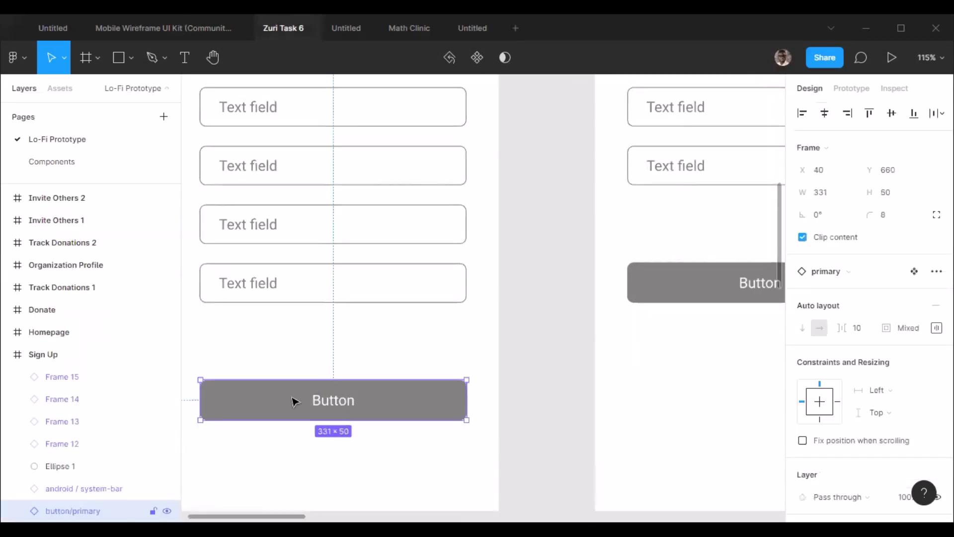
left_click(468, 22)
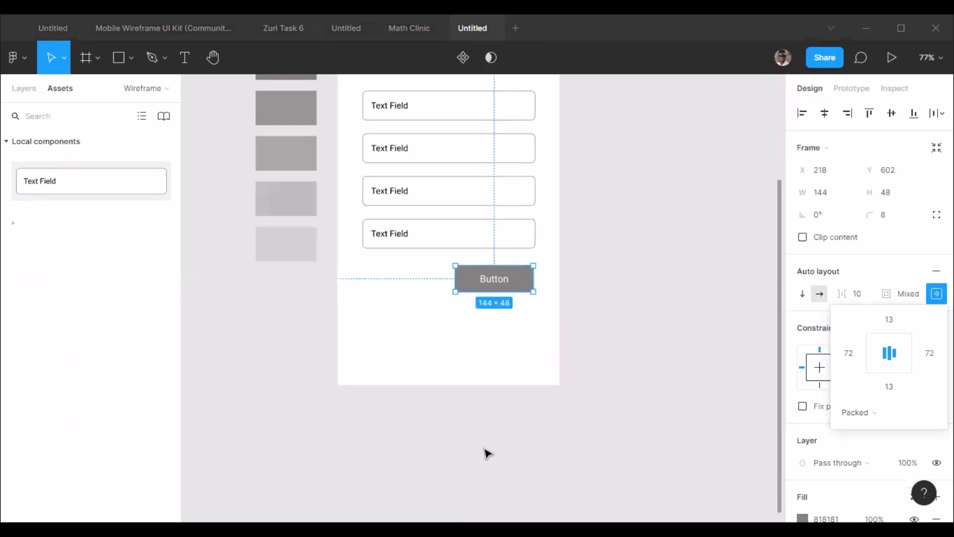
Step: Widen the button to 316 by extending its left edge to line up with the text fields
left_click_drag(455, 279, 365, 280)
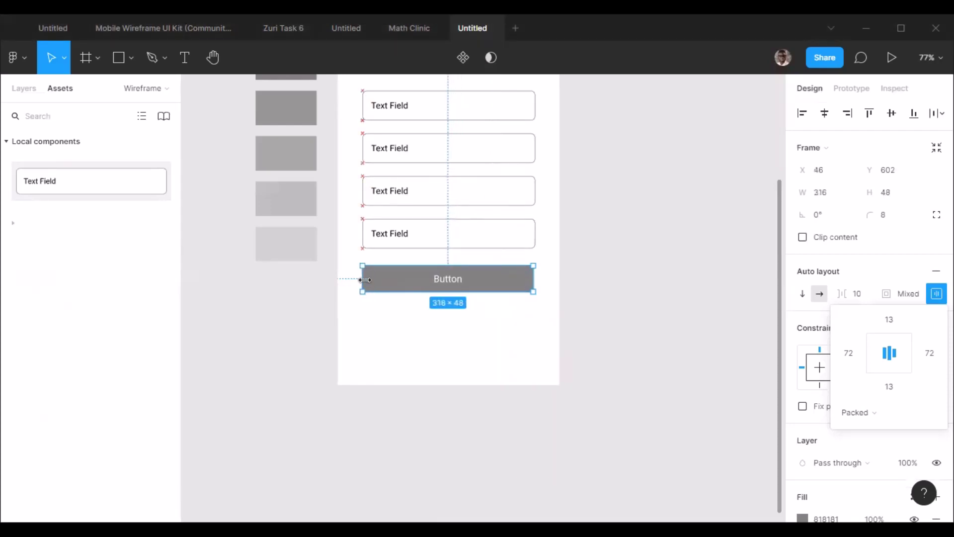
scroll(457, 262, "up", 5)
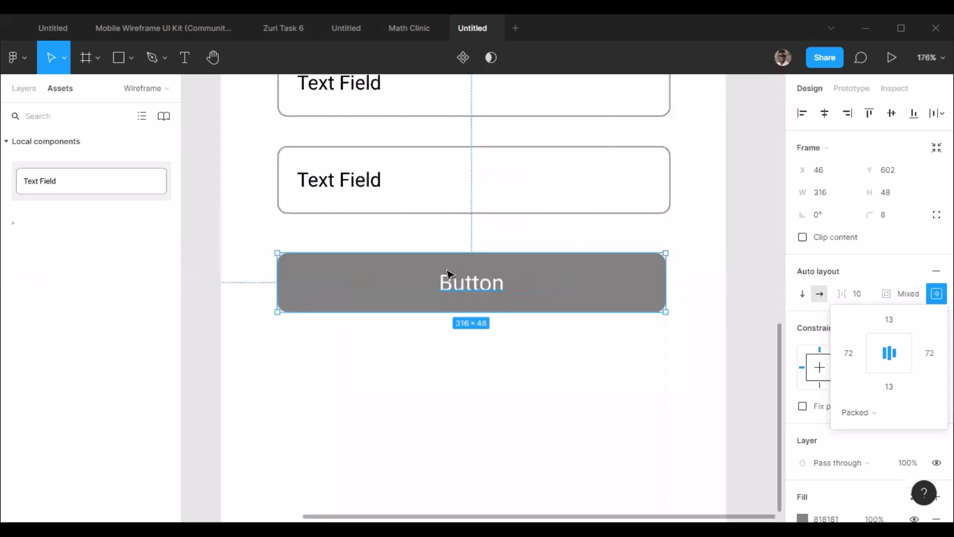
scroll(444, 277, "down", 2)
scroll(445, 278, "down", 3)
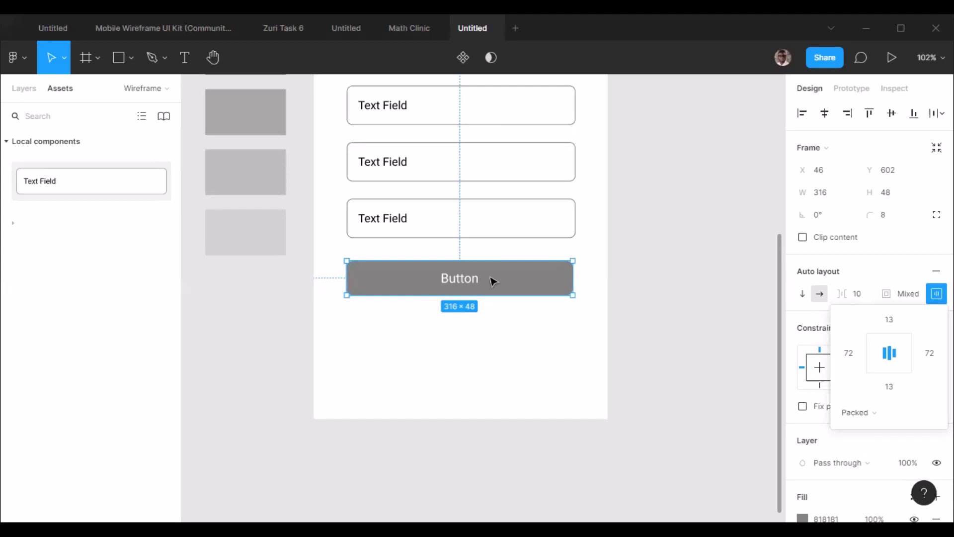
key("alt")
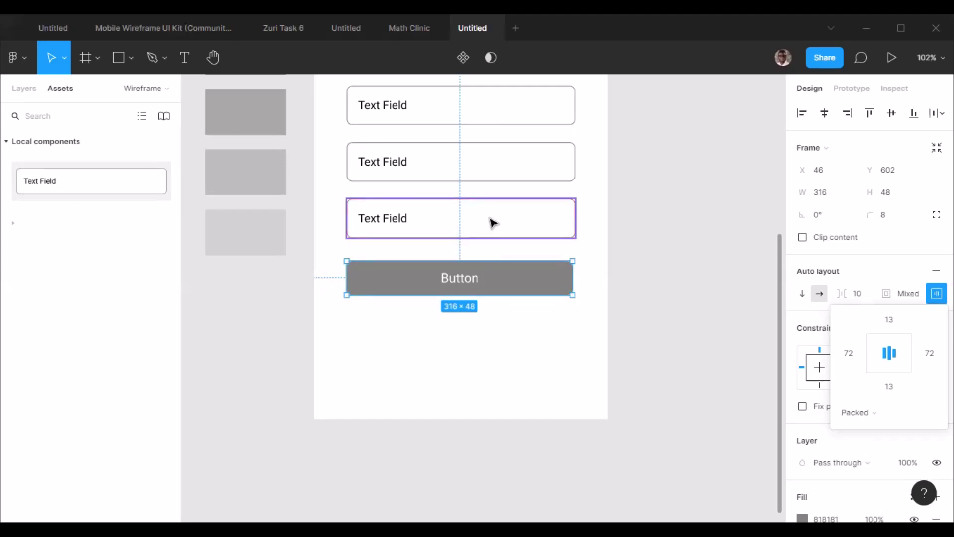
left_click(653, 228)
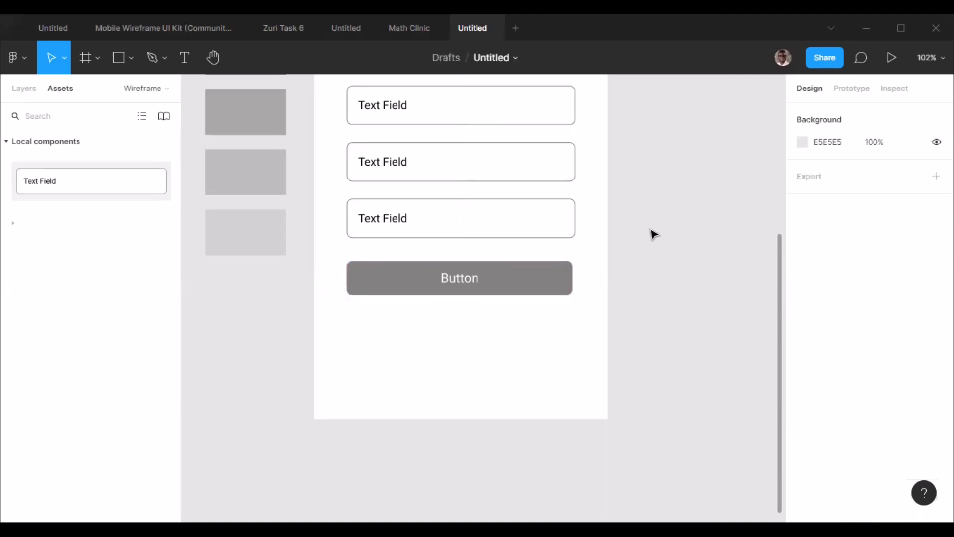
Step: Open the Font Scale plugin and place its window over the middle of the canvas
right_click(653, 246)
mouse_move(686, 284)
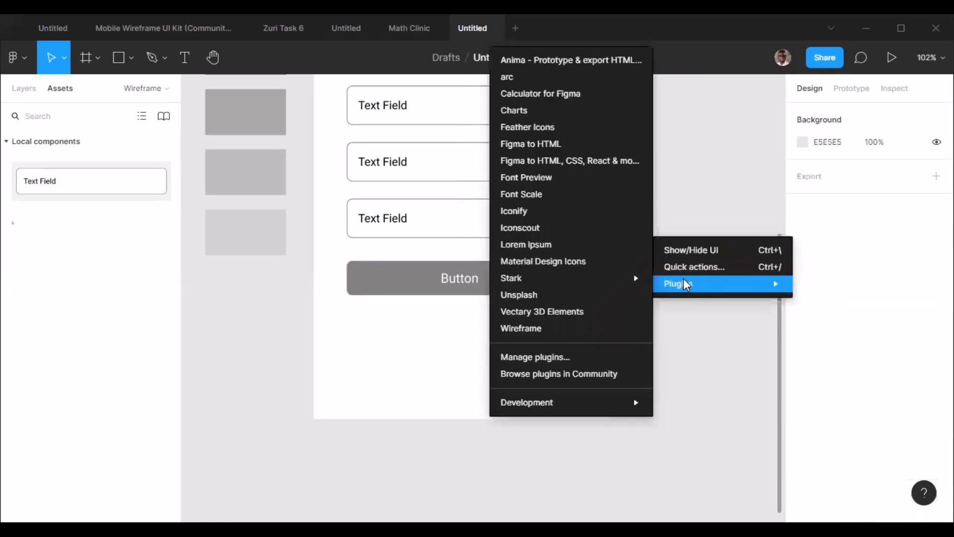
left_click(535, 195)
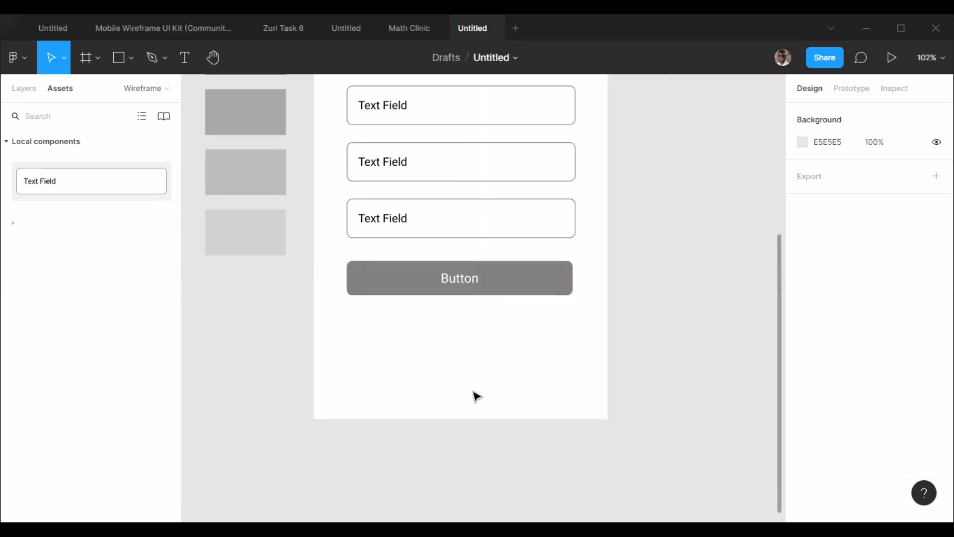
left_click(451, 280)
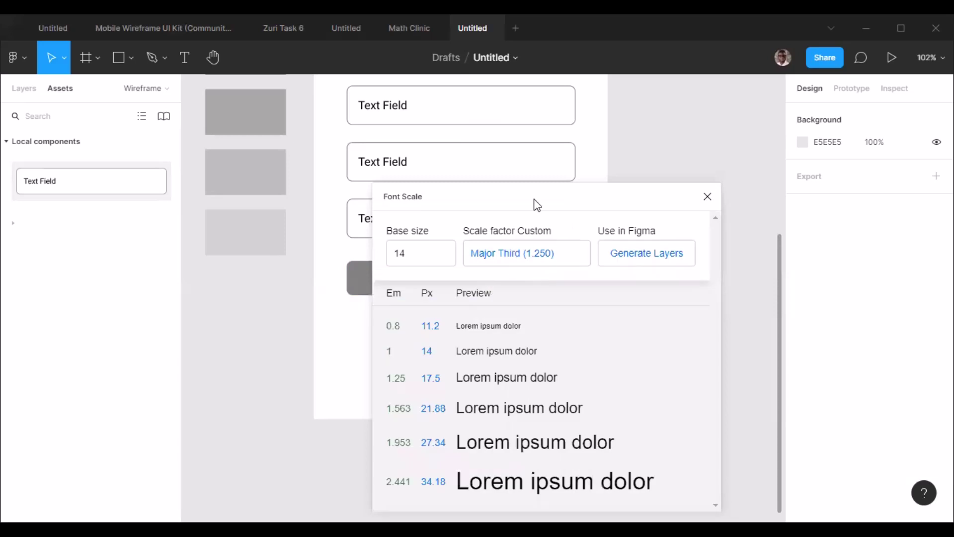
left_click_drag(538, 194, 493, 128)
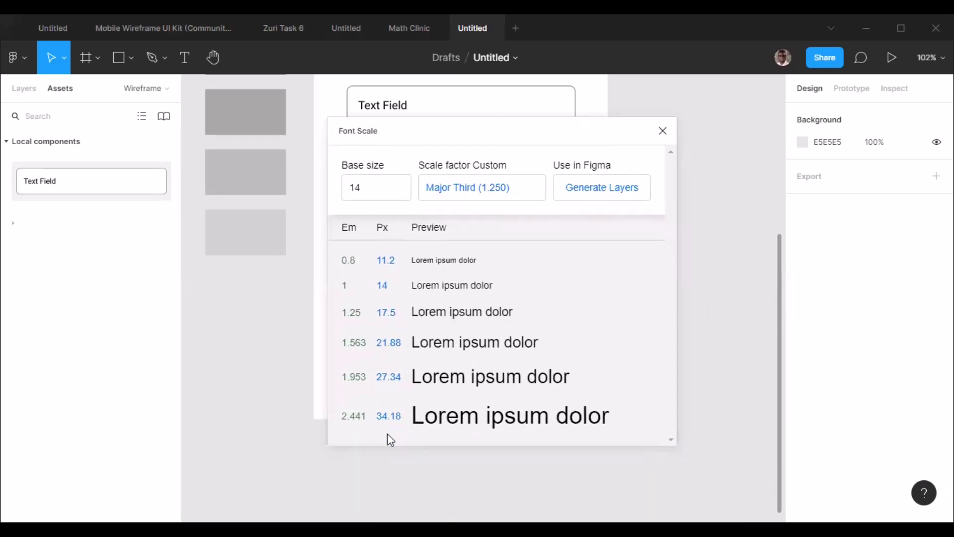
Step: Preview the font scale for base size 36, close the plugin, and check the text properties of the last text field's label
left_click(373, 189)
key("ctrl+a")
type("36")
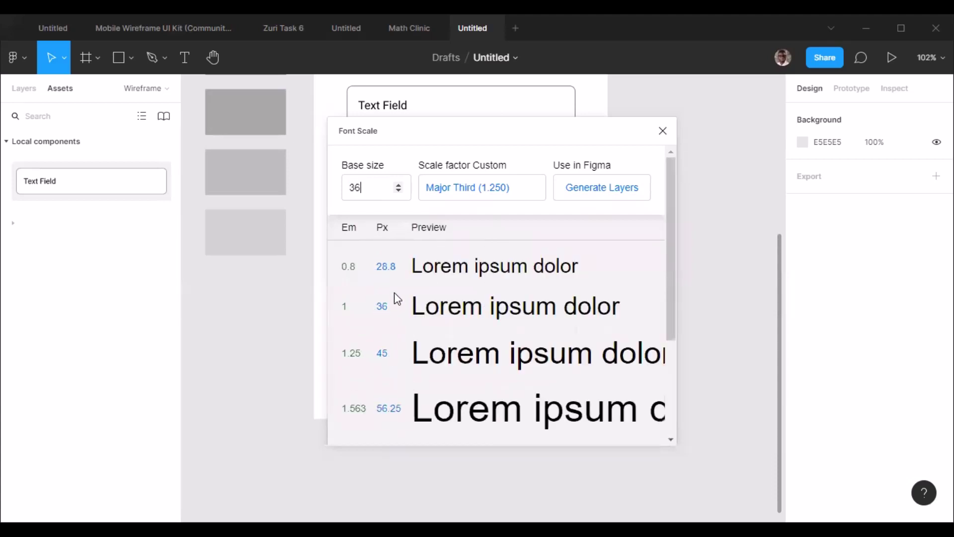
scroll(397, 339, "down", 3)
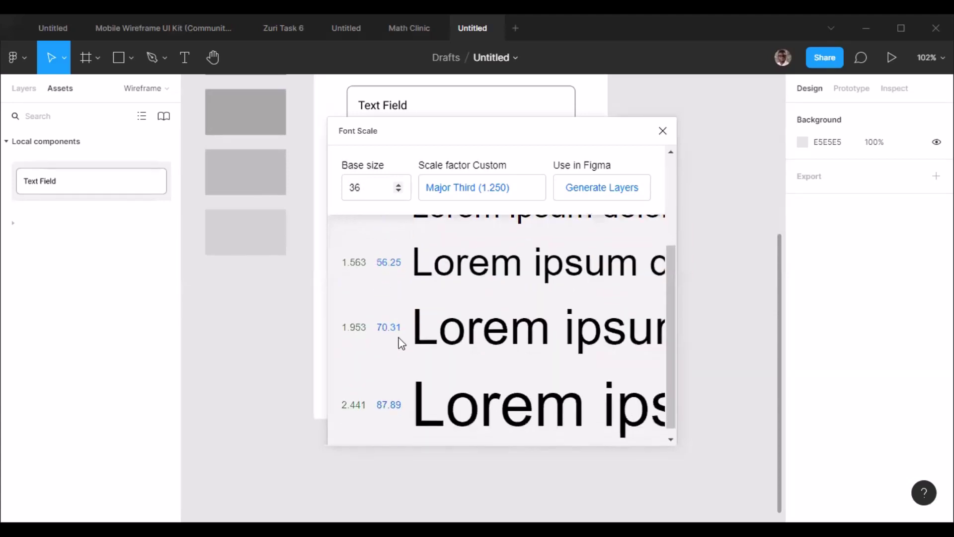
scroll(404, 371, "up", 2)
scroll(406, 380, "up", 1)
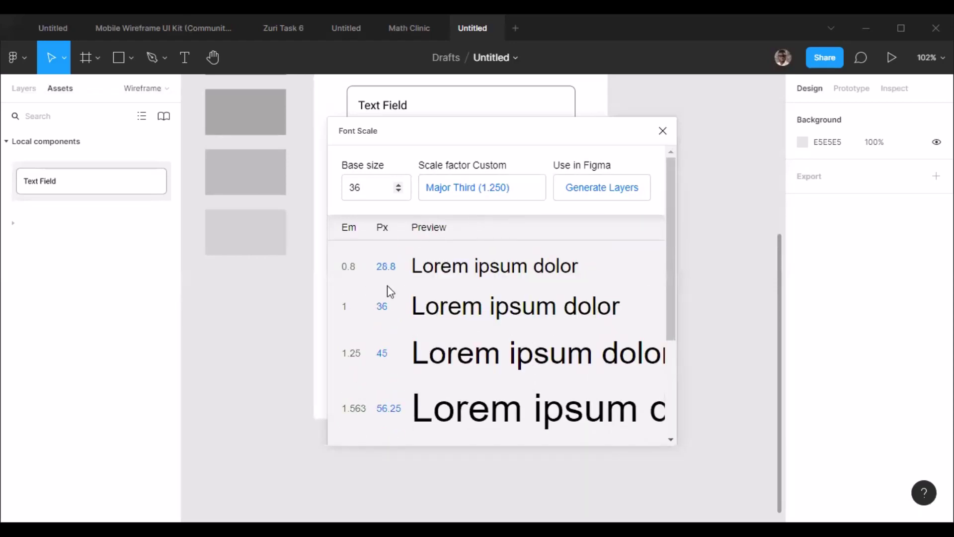
left_click(662, 131)
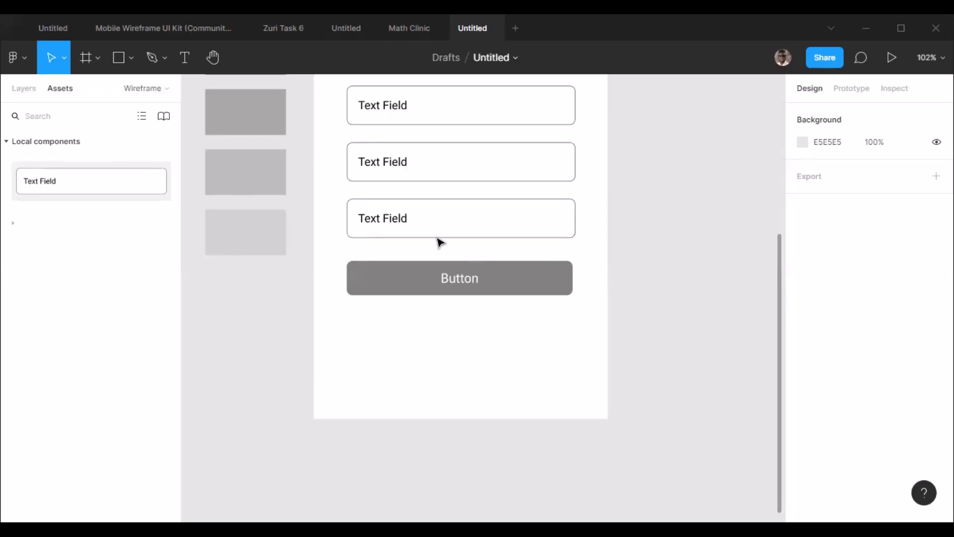
double_click(403, 224)
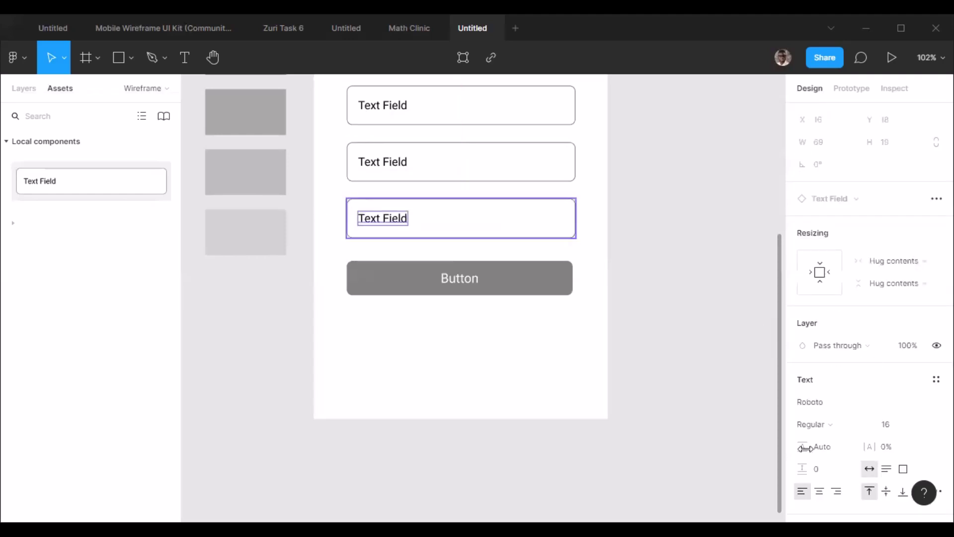
left_click(624, 354)
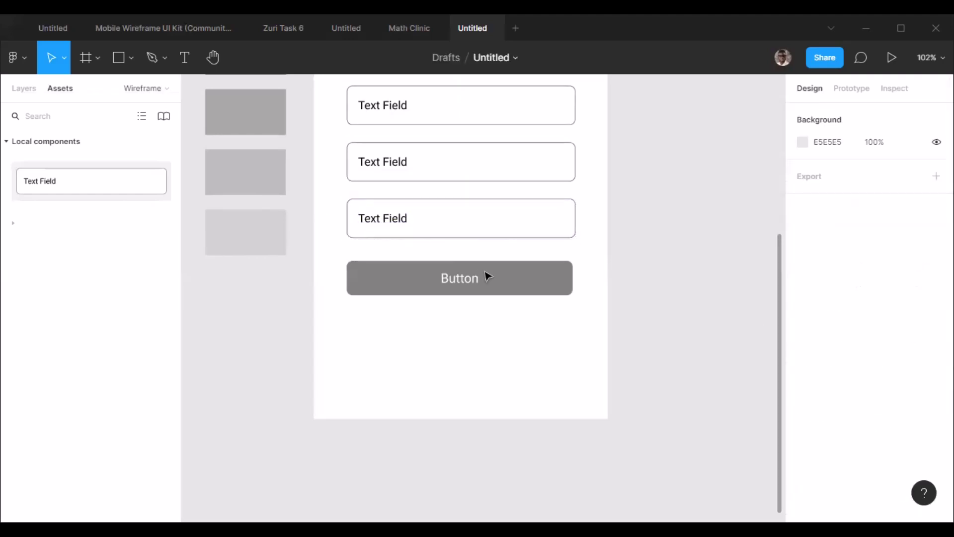
Step: Move the button down to Y 617, keeping it left-aligned with the text fields at X 46
left_click(558, 286)
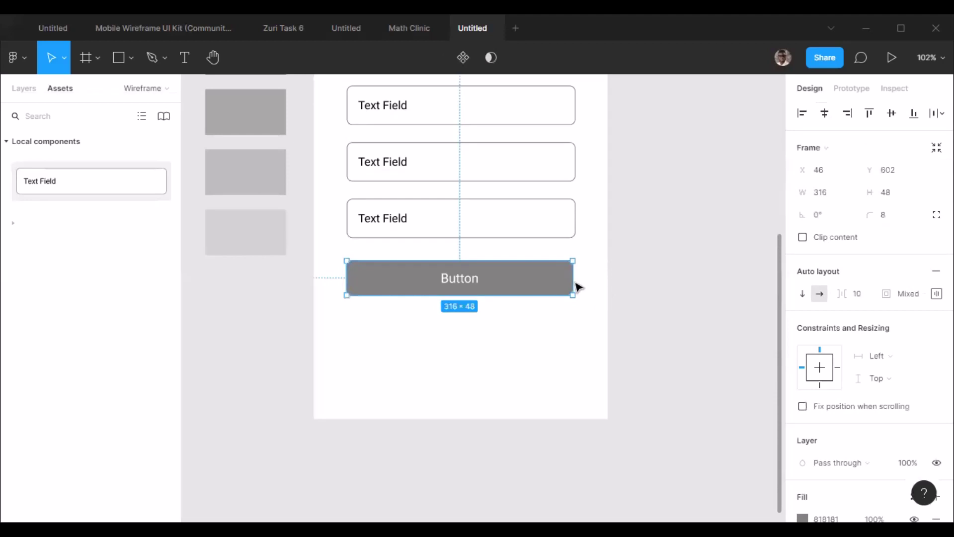
scroll(522, 328, "up", 2)
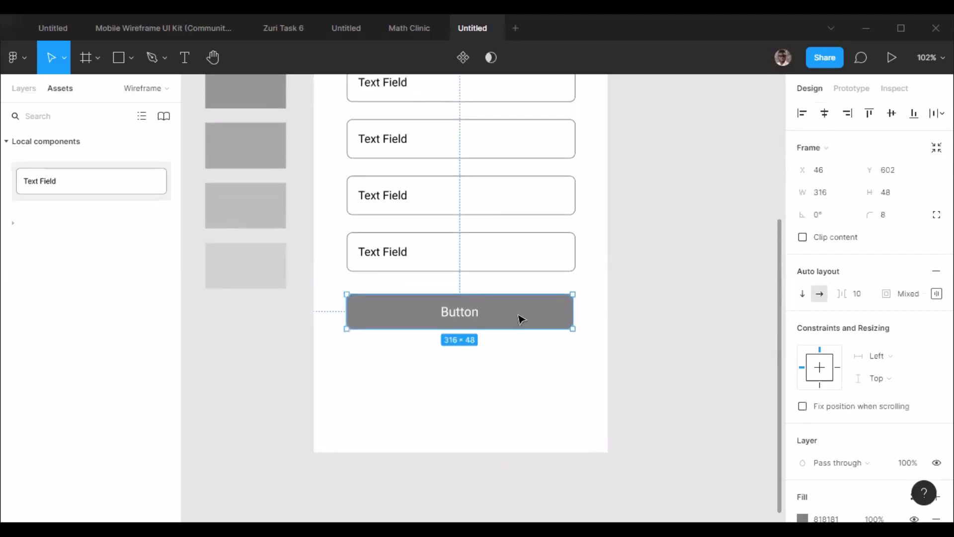
left_click_drag(519, 325, 522, 342)
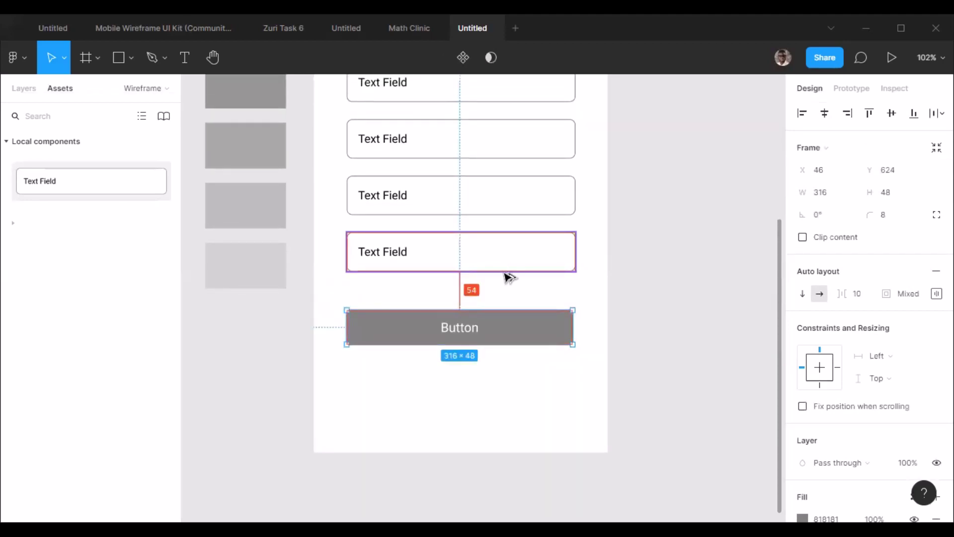
left_click_drag(513, 326, 513, 322)
key("Down")
key("Down")
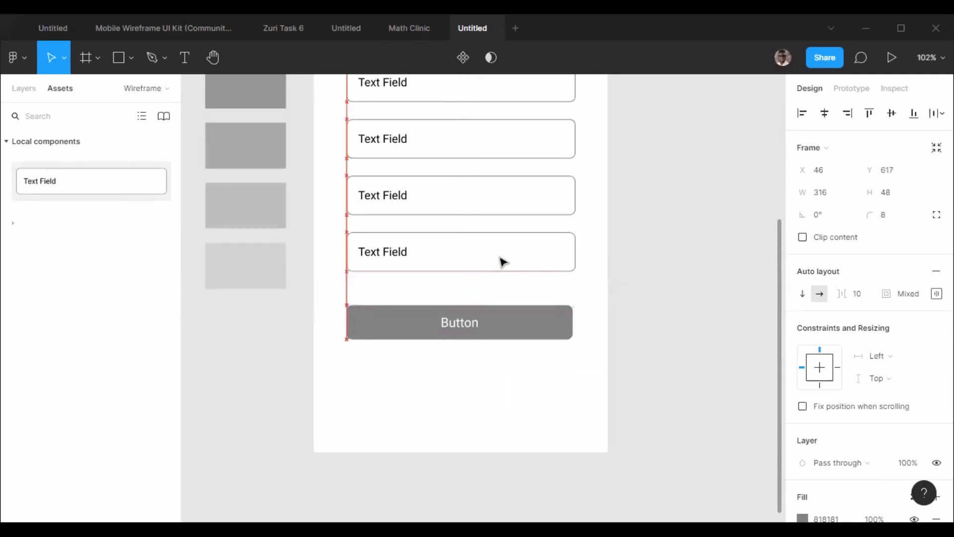
Step: Review the spacing of the text fields and button on the phone frame, and check the button's size and position
left_click(660, 279)
scroll(582, 335, "up", 1)
scroll(547, 325, "up", 3)
scroll(530, 317, "down", 3)
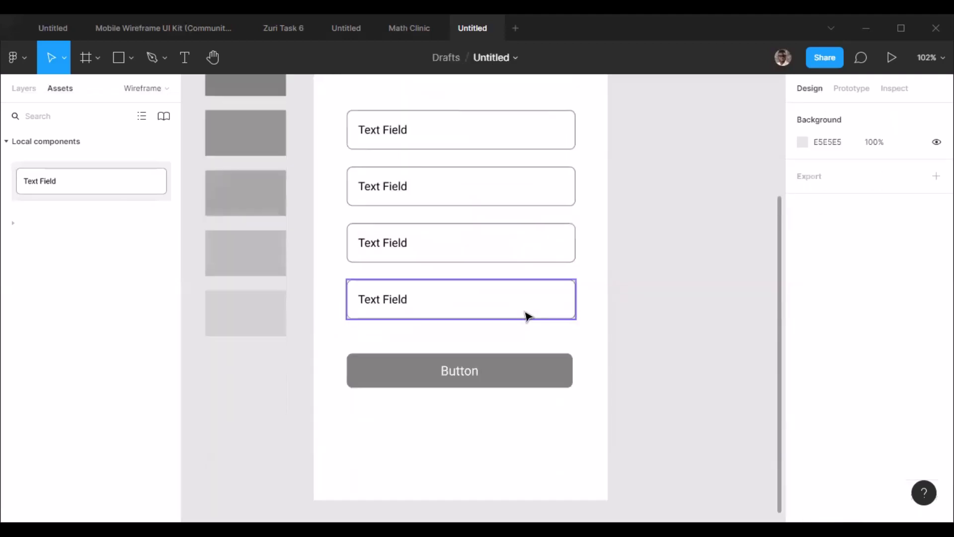
scroll(526, 313, "down", 3)
scroll(362, 162, "up", 2)
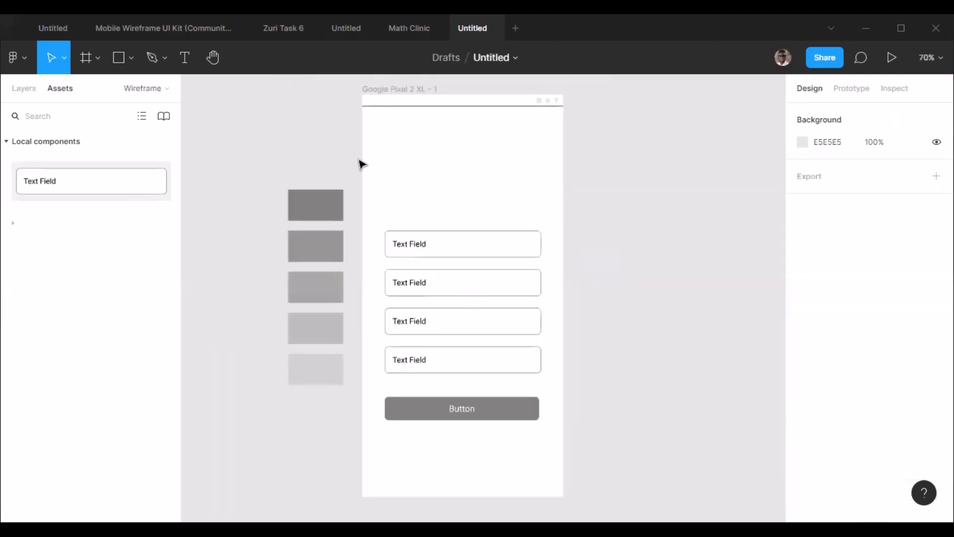
scroll(427, 341, "down", 1)
scroll(476, 401, "up", 3)
scroll(476, 400, "up", 3)
scroll(449, 394, "down", 2)
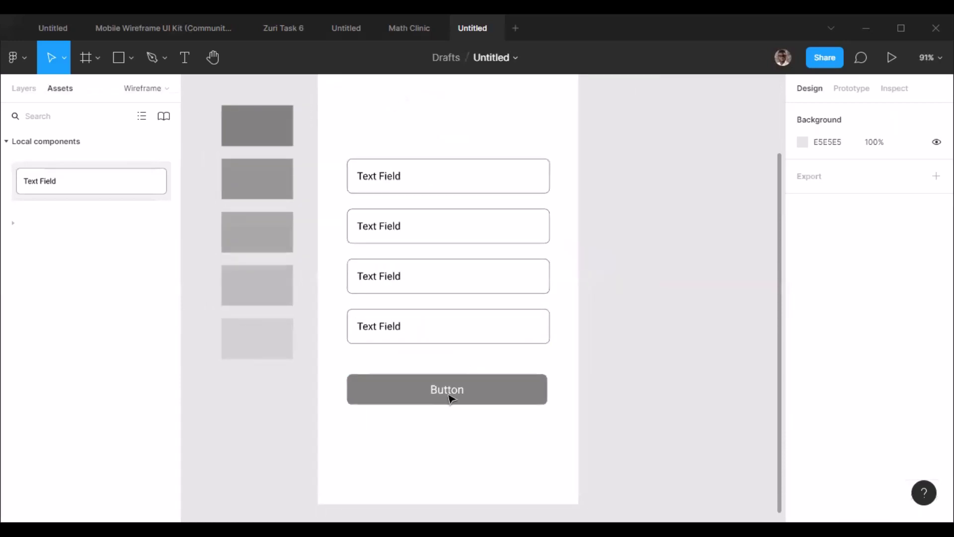
left_click(457, 403)
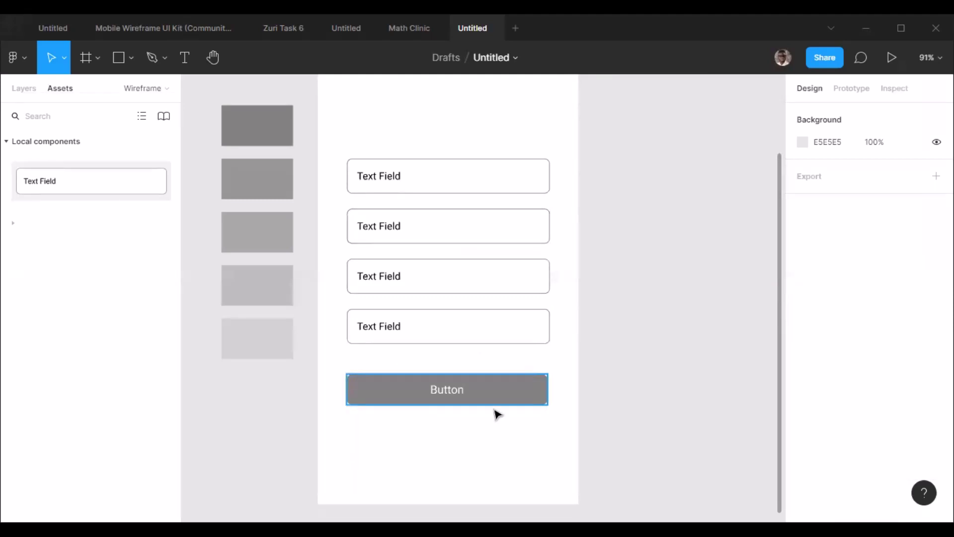
left_click(479, 398)
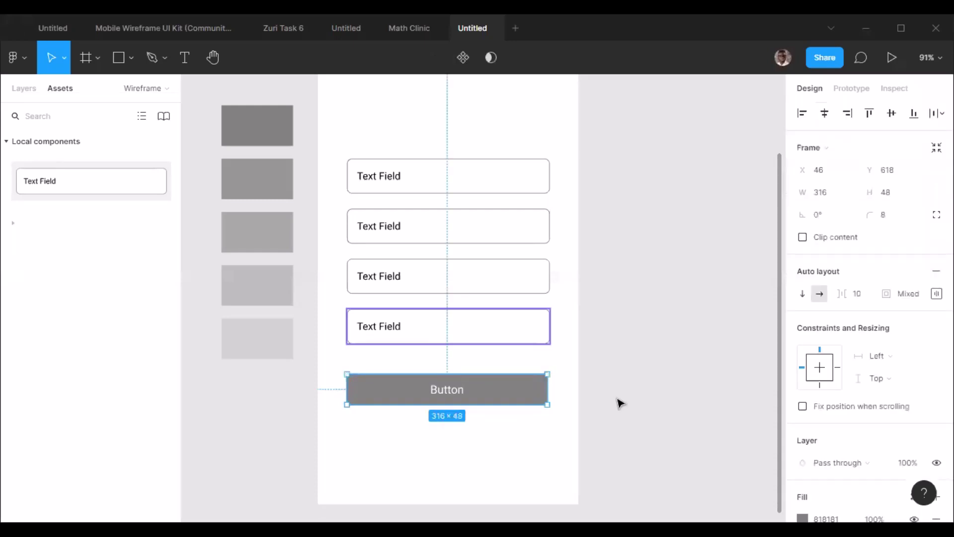
left_click(647, 338)
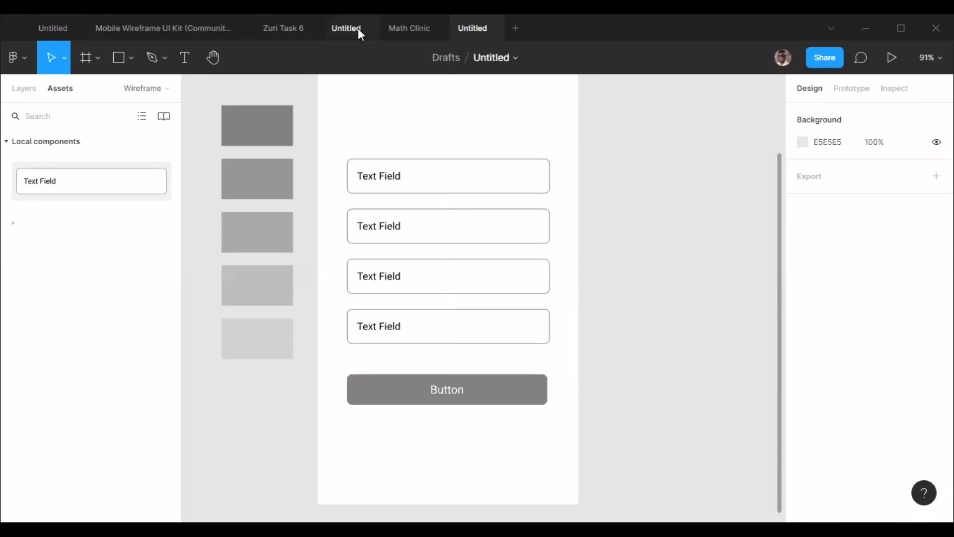
Step: Look at the Sign Up screen in the Zuri Task 6 file for reference and return to the wireframe file
left_click(266, 29)
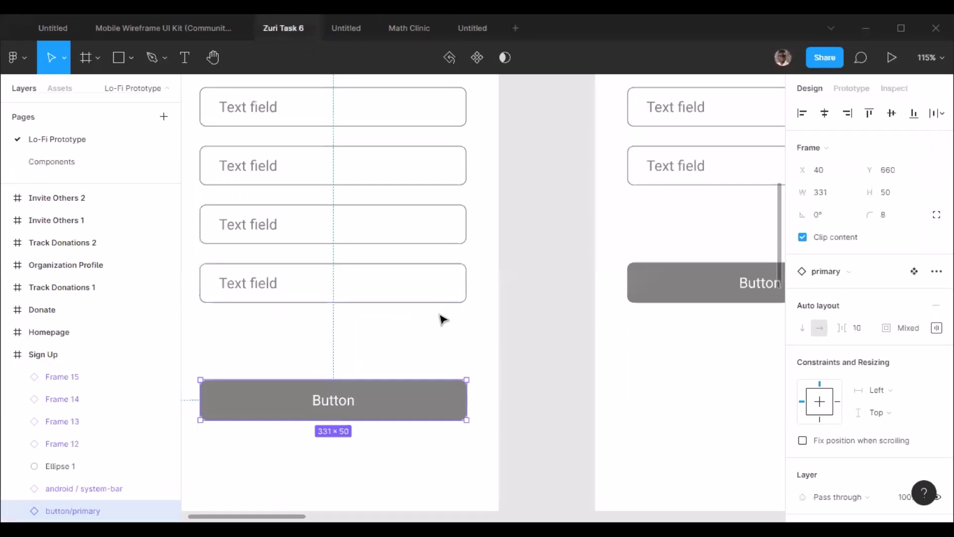
scroll(442, 320, "down", 5)
left_click(472, 28)
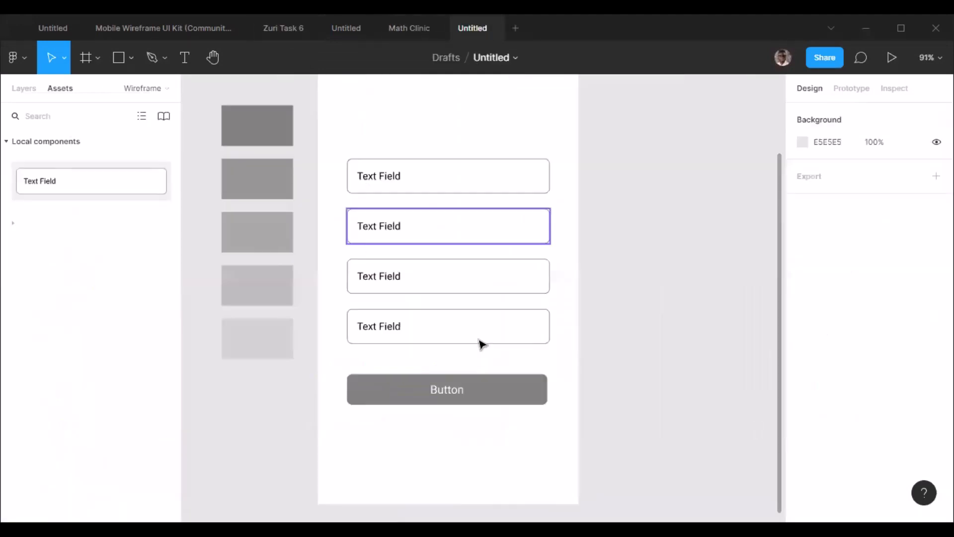
Step: Draw a freehand ellipse about 162 × 117 in the empty area above the text fields, and delete it
scroll(452, 347, "up", 5)
scroll(439, 370, "down", 5)
scroll(426, 234, "up", 3)
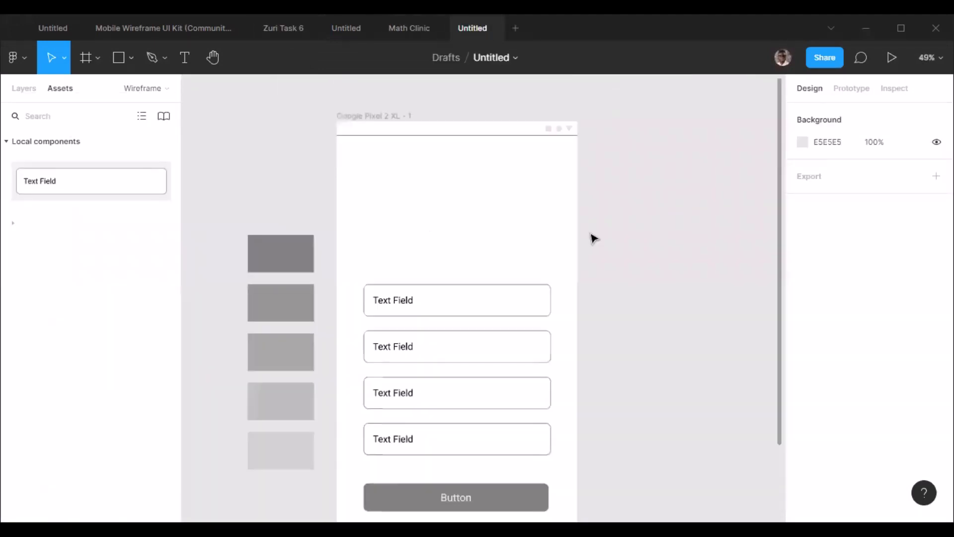
scroll(430, 245, "up", 3)
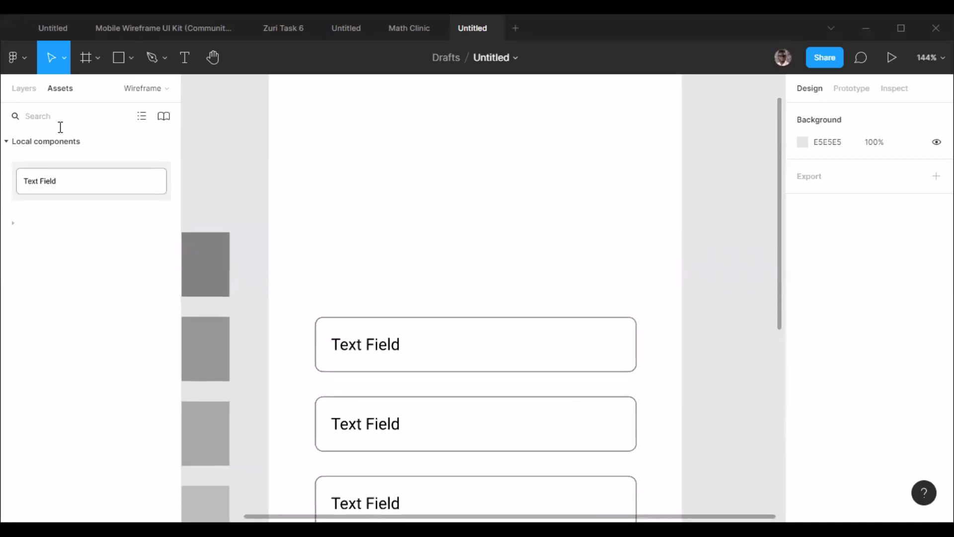
left_click(24, 87)
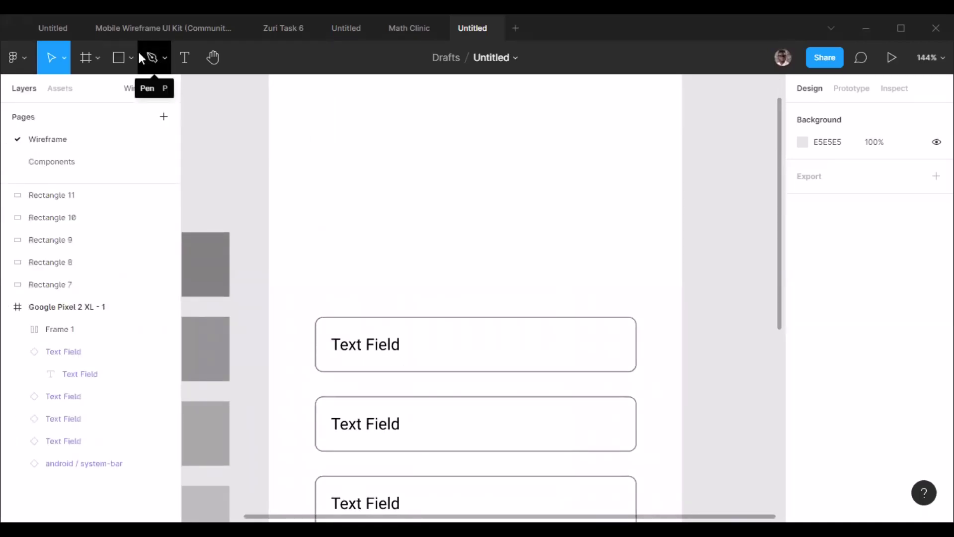
left_click(119, 59)
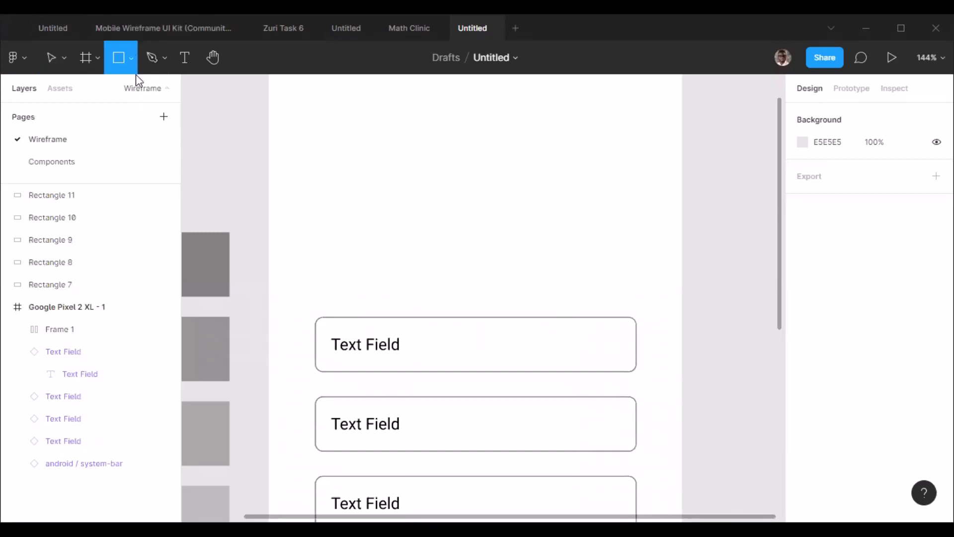
left_click(132, 60)
left_click(101, 142)
scroll(396, 289, "down", 5)
scroll(413, 245, "up", 3)
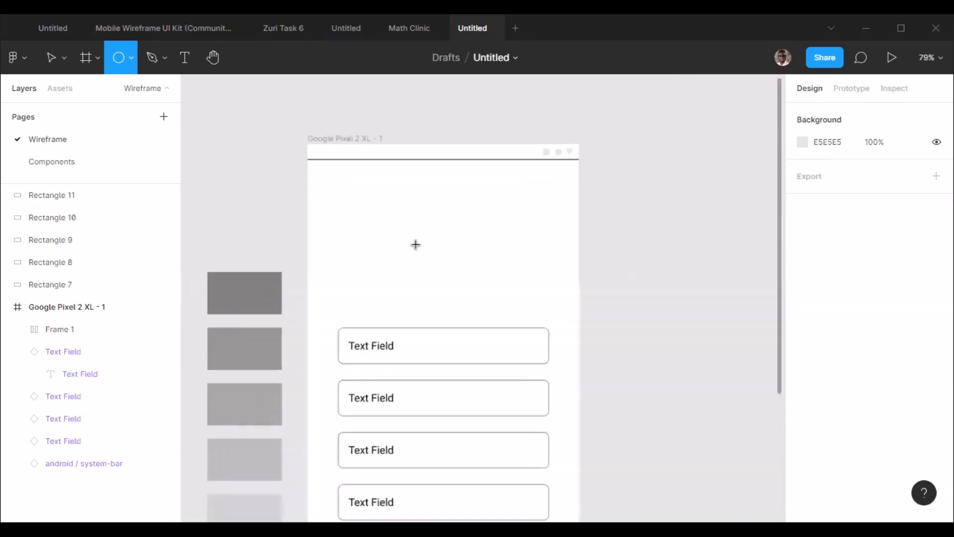
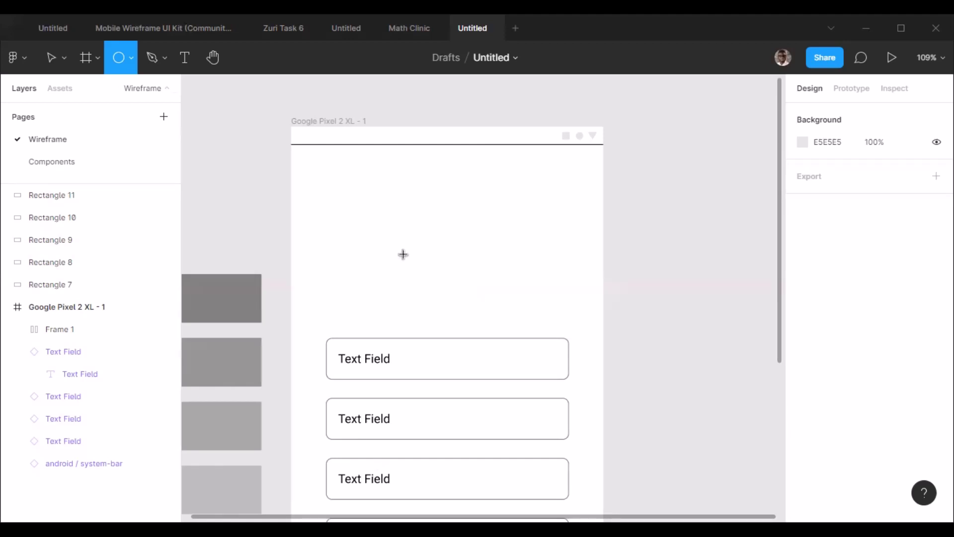
scroll(403, 254, "down", 3)
scroll(402, 254, "down", 1)
scroll(411, 256, "up", 10)
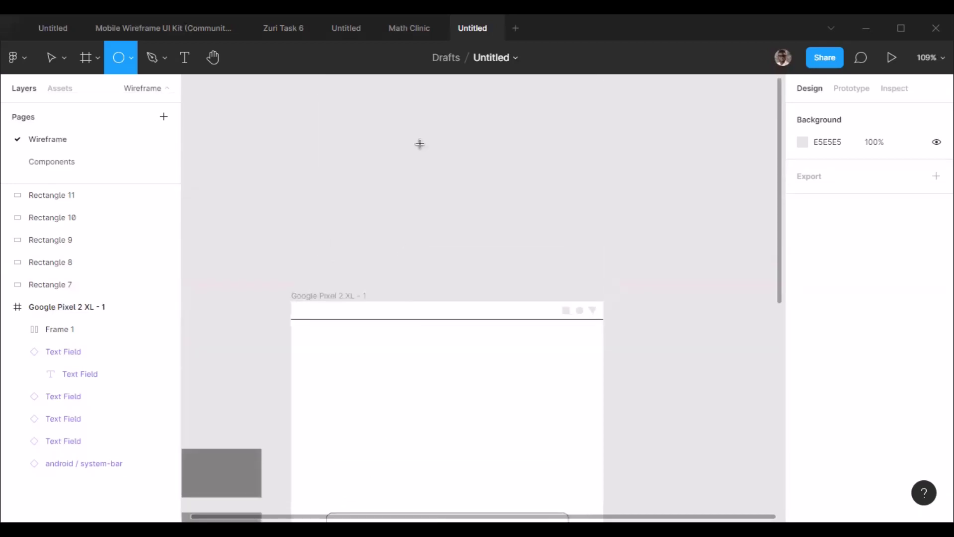
scroll(382, 303, "down", 3)
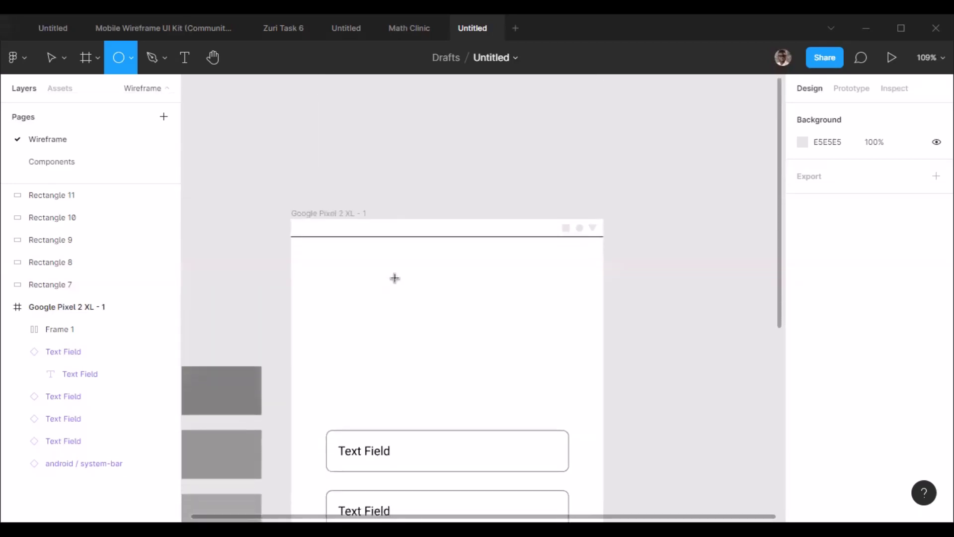
left_click_drag(393, 279, 528, 302)
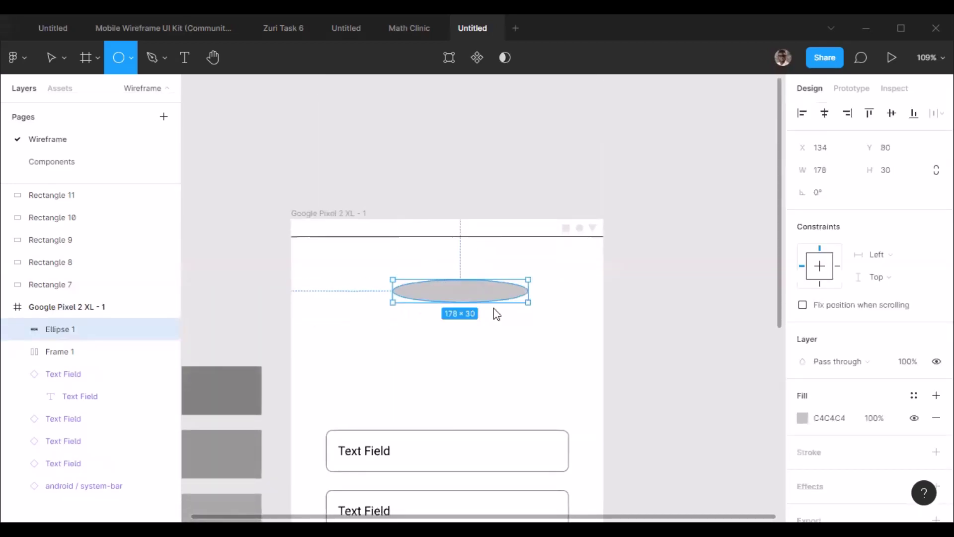
mouse_move(472, 391)
left_mouse_down()
mouse_move(539, 381)
mouse_move(500, 383)
mouse_move(516, 369)
left_mouse_up()
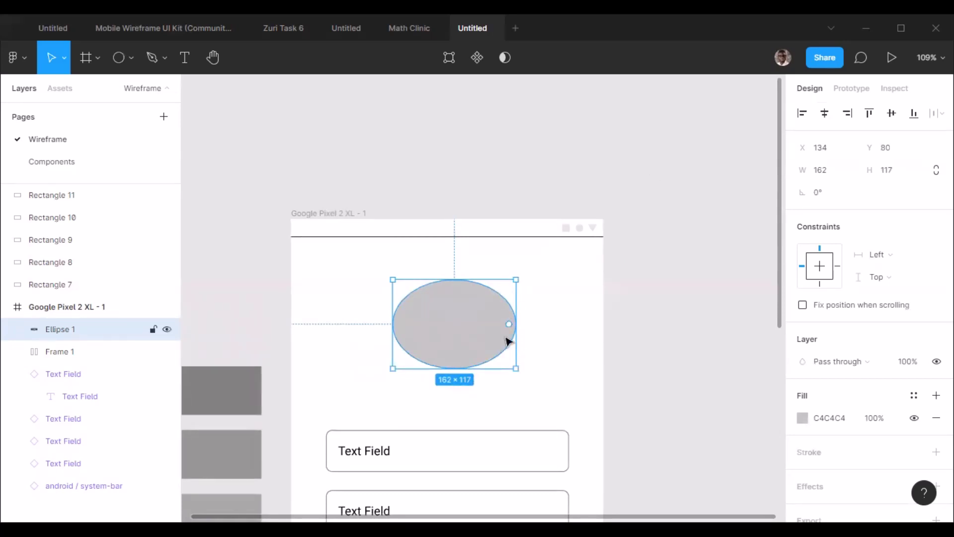
key("Delete")
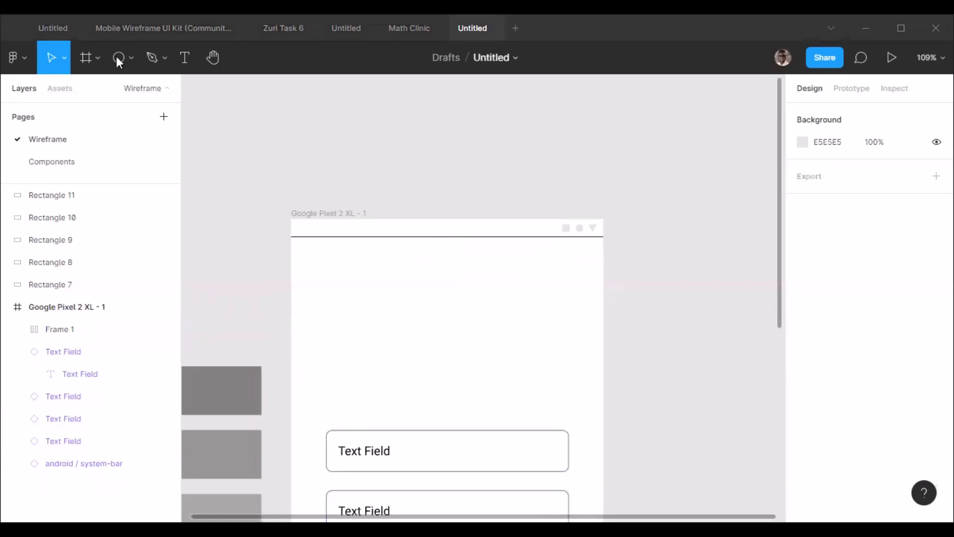
Step: Draw a perfect circle in the empty area above the text fields and set its width and height to 120
key("o")
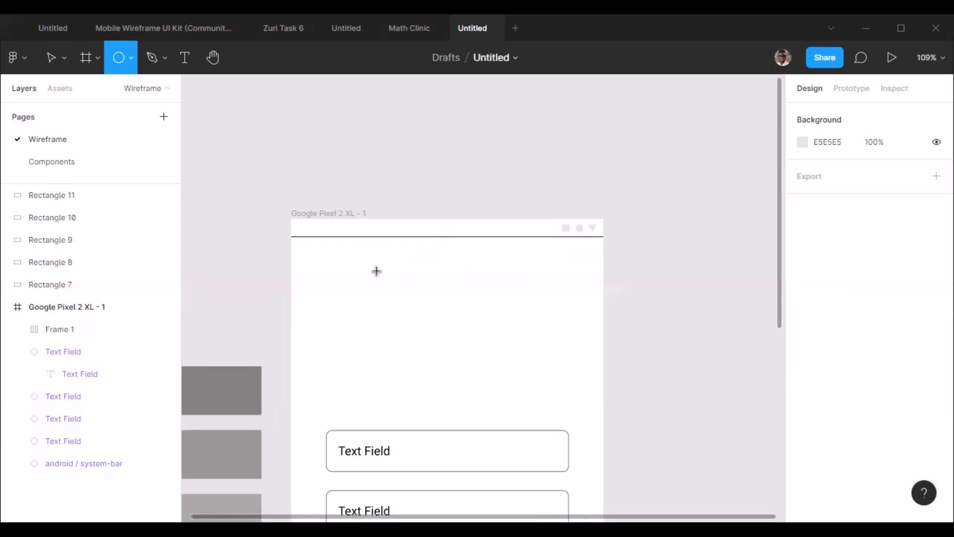
left_click_drag(376, 272, 466, 351)
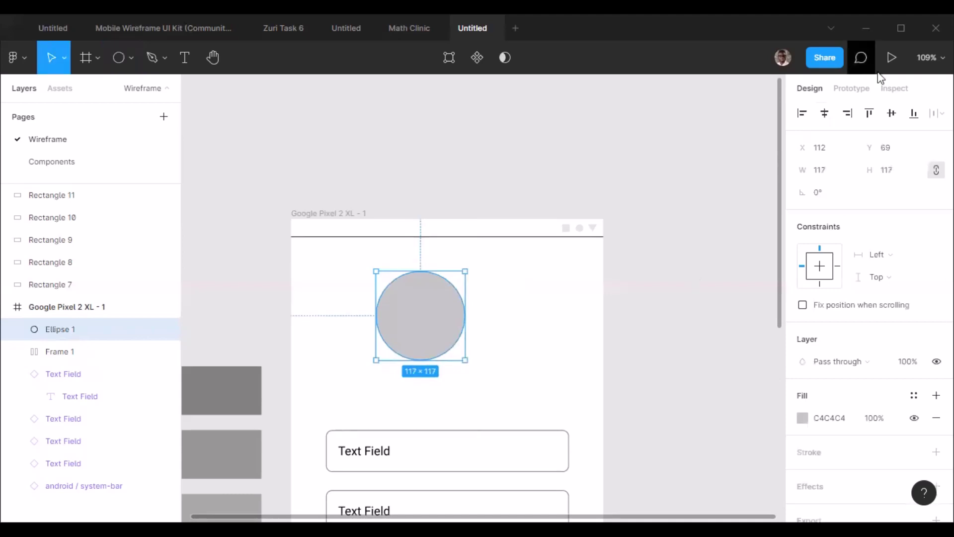
left_click(828, 175)
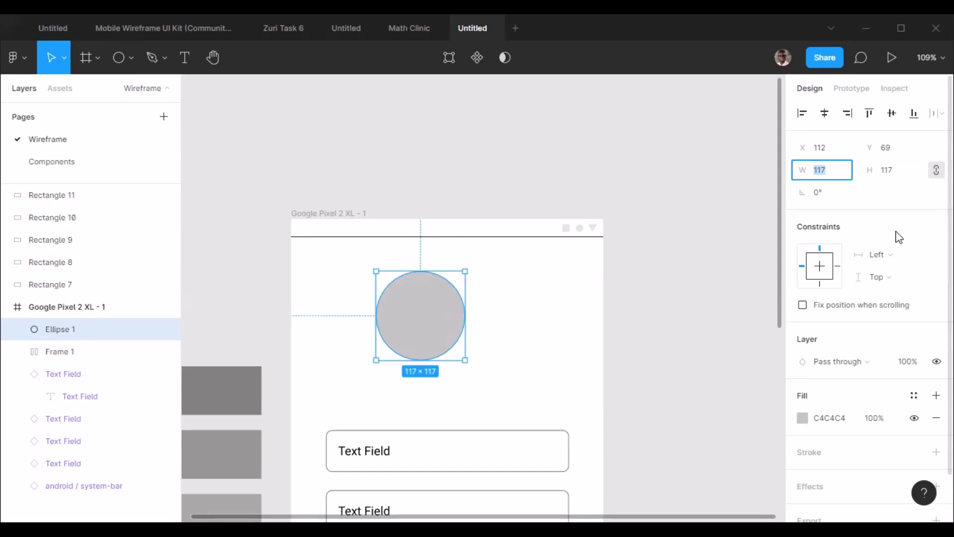
type("120")
key("Return")
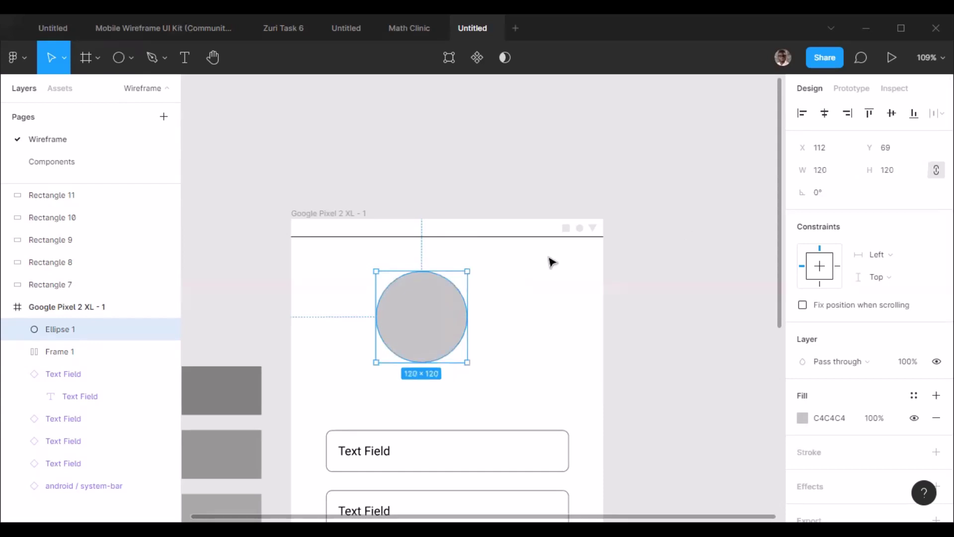
Step: Center the circle horizontally in the phone frame and move it down to Y 111
scroll(563, 268, "down", 5)
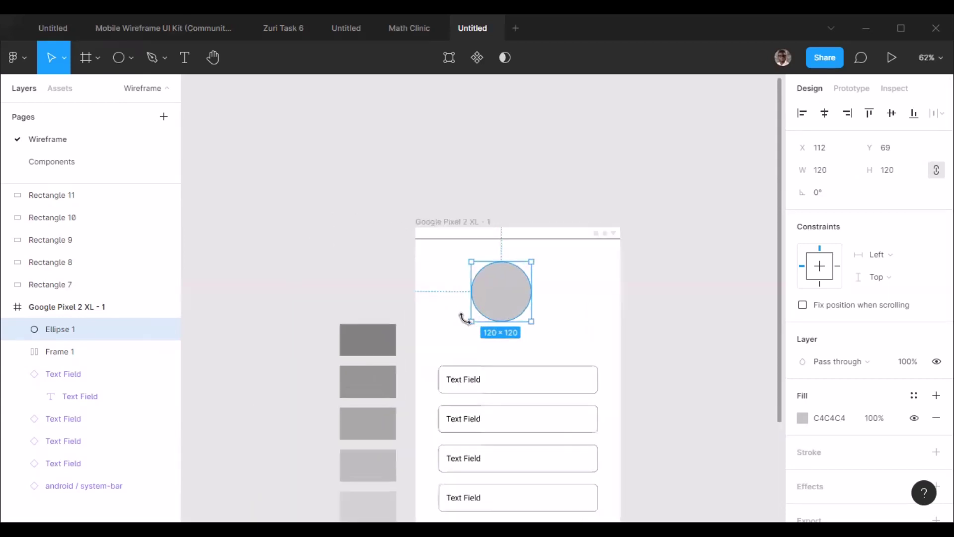
scroll(448, 289, "up", 5)
left_click(824, 113)
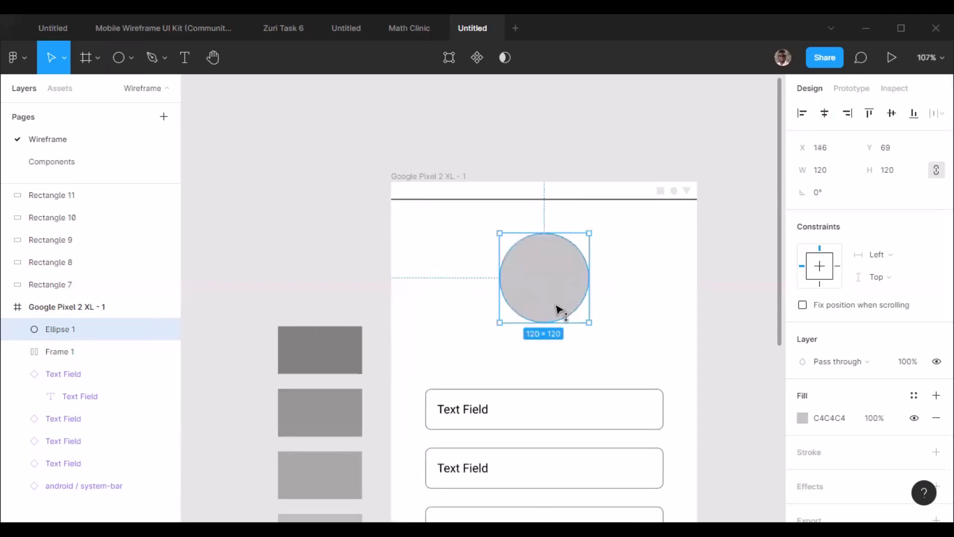
left_click_drag(556, 306, 559, 337)
scroll(492, 258, "up", 1)
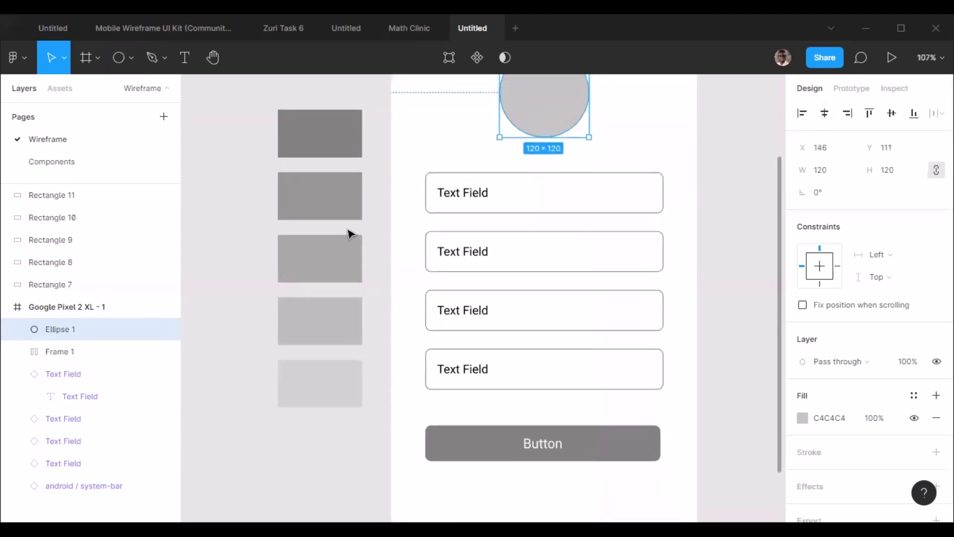
Step: Fill the circle with the grey A9A9A9 sampled from the third palette swatch
left_click(800, 418)
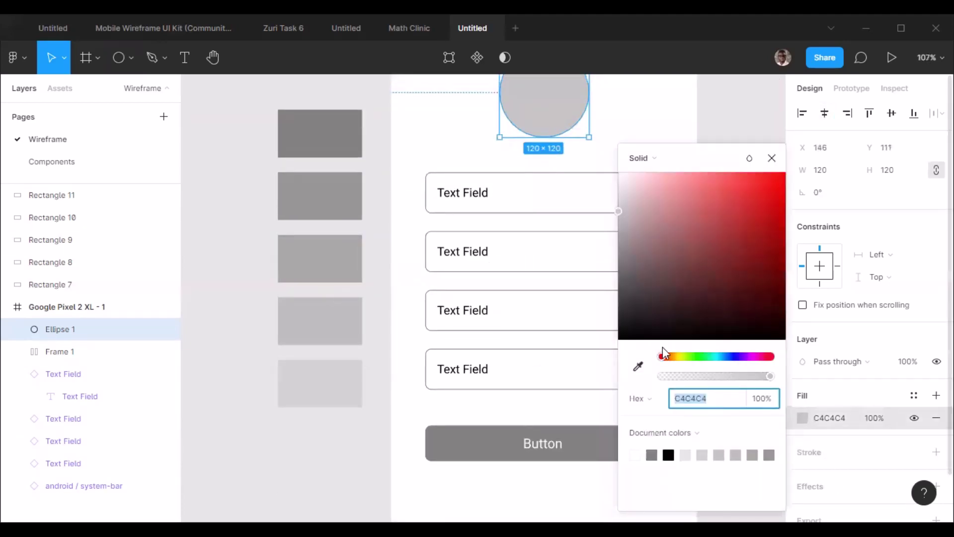
left_click(638, 367)
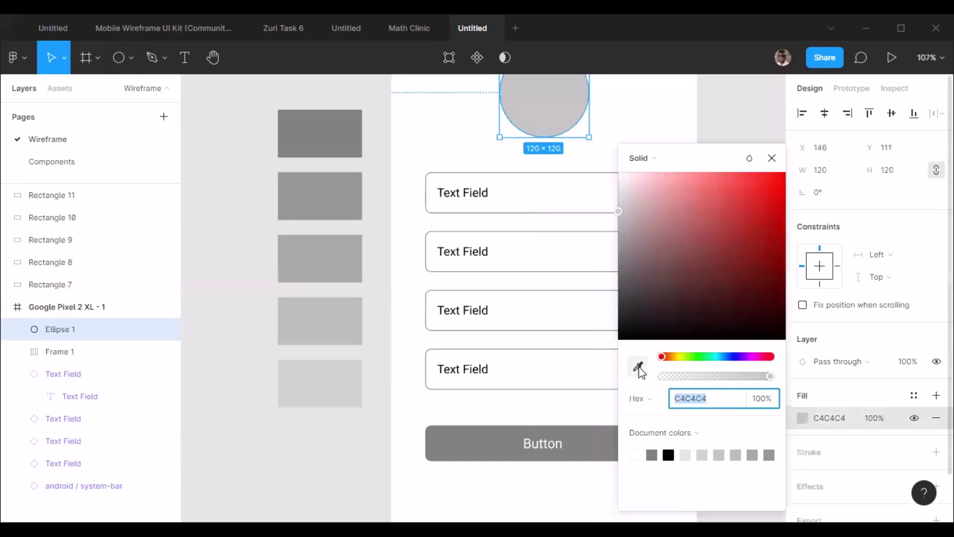
left_click(319, 261)
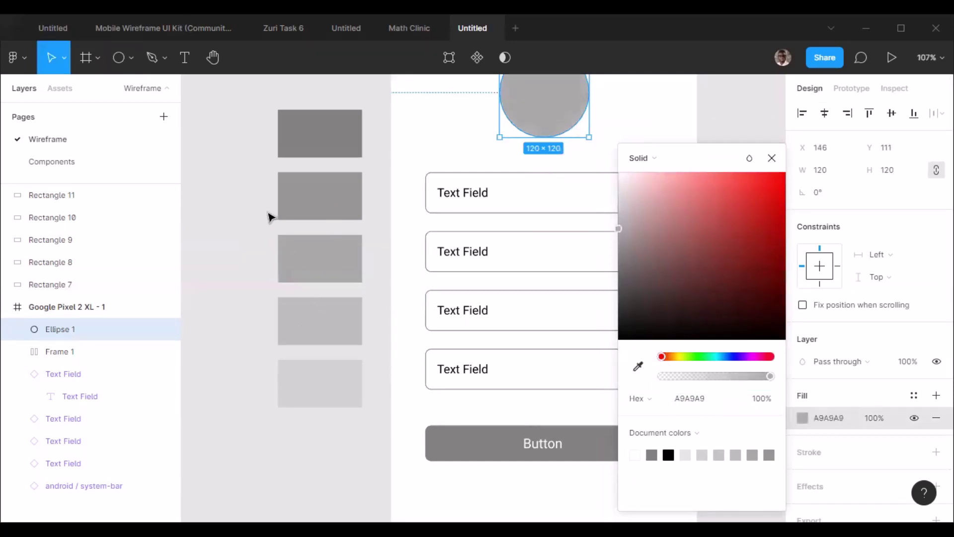
left_click(378, 239)
scroll(434, 253, "down", 5)
scroll(471, 205, "up", 4)
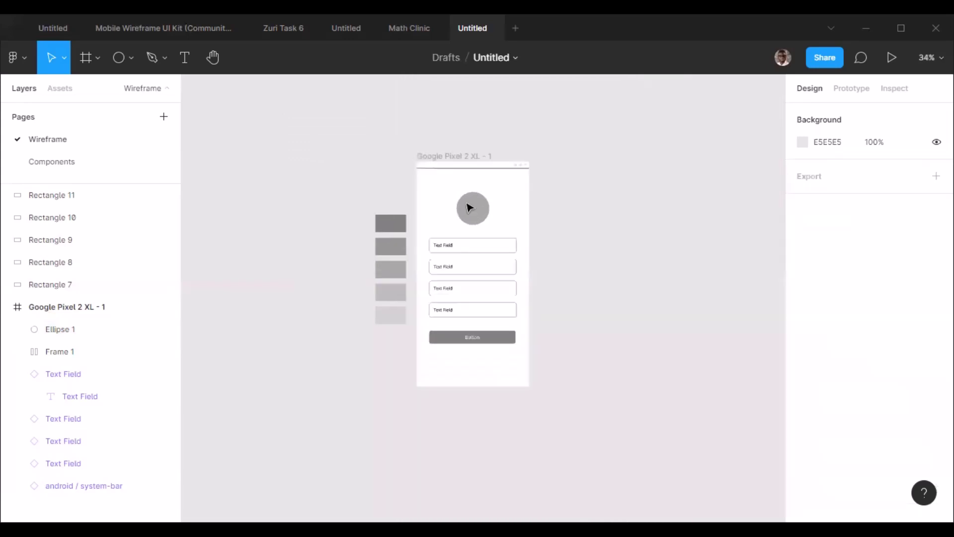
scroll(465, 298, "down", 3)
scroll(472, 348, "up", 3)
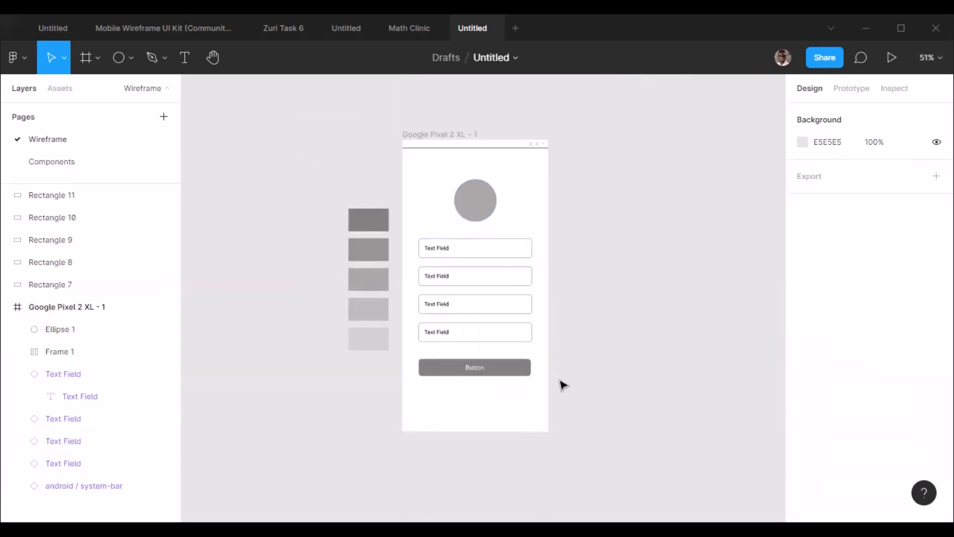
Step: Center the circle, text fields and button vertically in the phone frame as a temporary group at Y 134, and ungroup them
left_click_drag(582, 391, 416, 181)
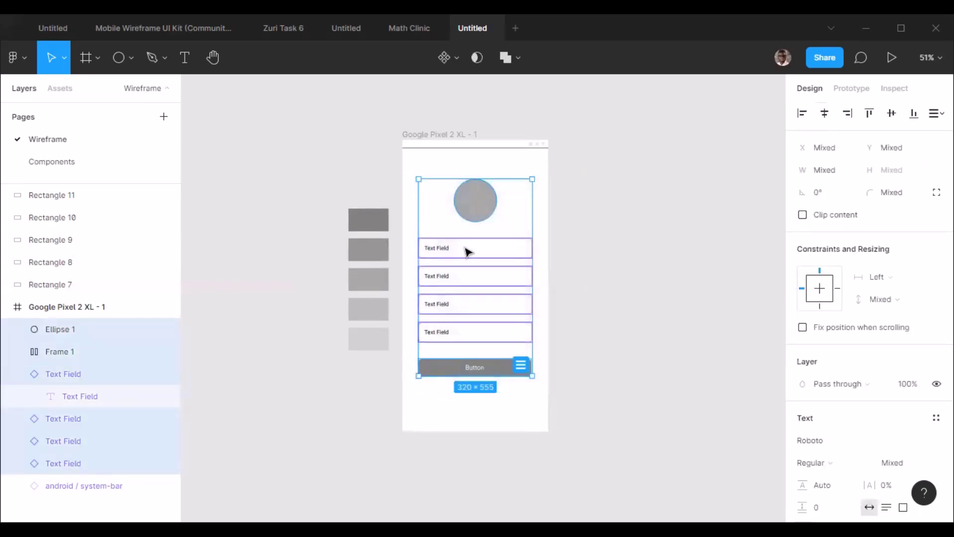
key("ctrl+g")
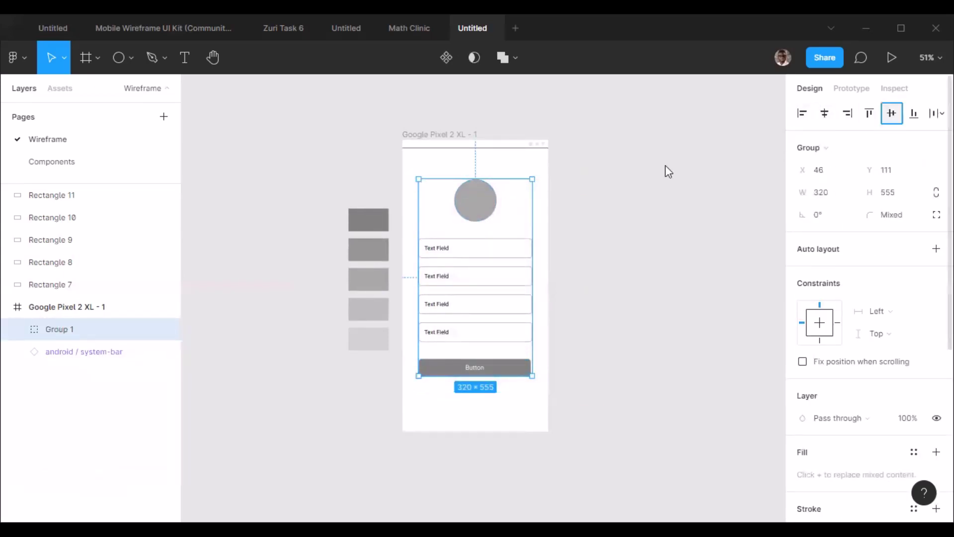
left_click_drag(485, 238, 517, 243)
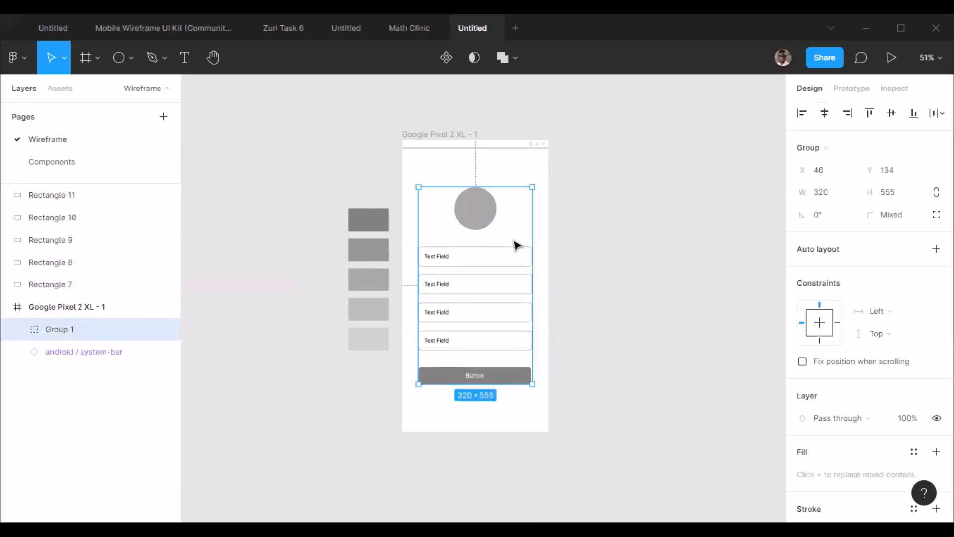
key("ctrl+shift+g")
left_click(594, 197)
left_click(488, 207)
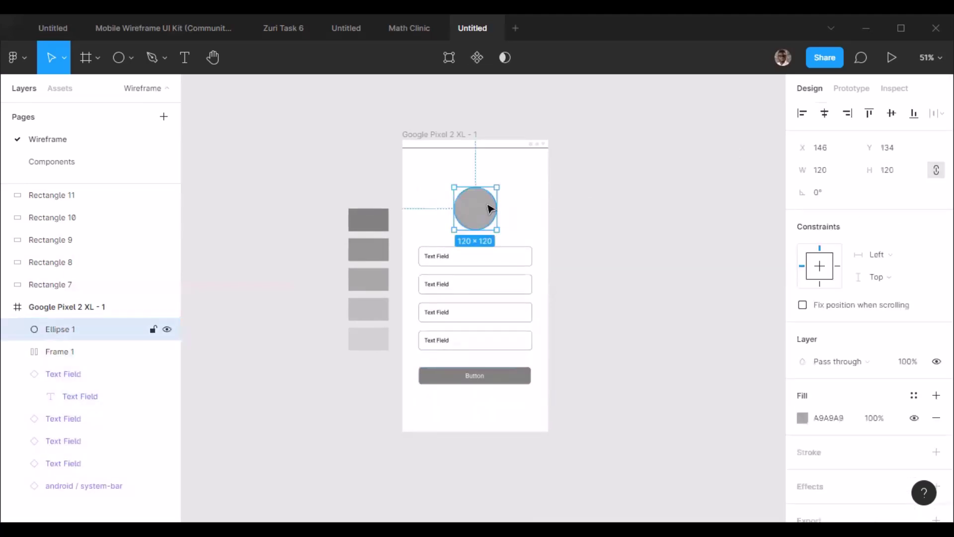
Step: Check the circle's and button's distances to the phone frame edges, and nudge the circle up to Y 133
key("alt")
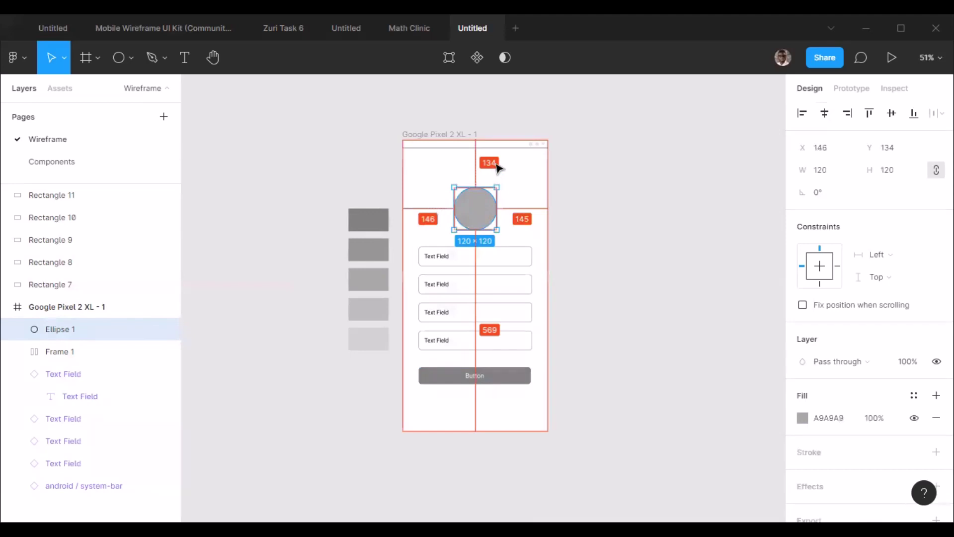
left_click(512, 378)
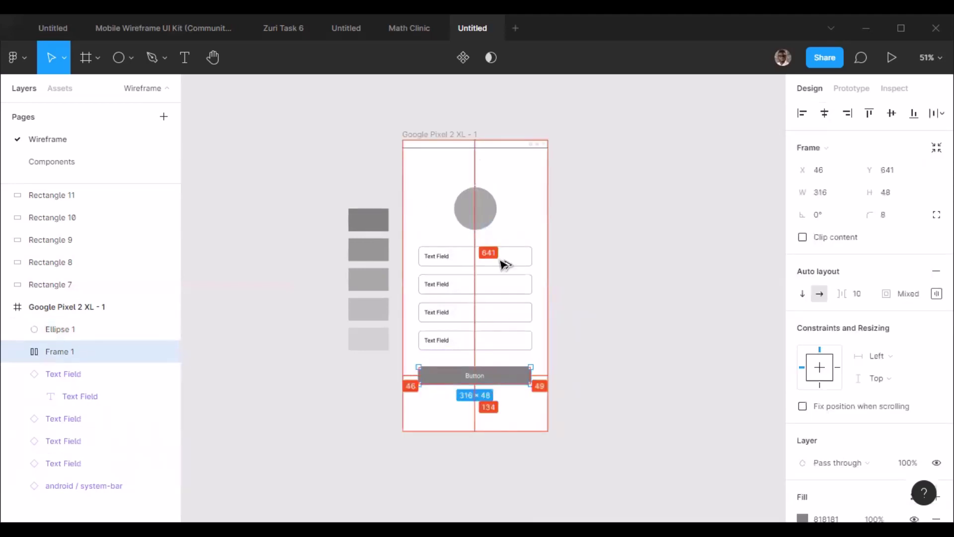
left_click(487, 217)
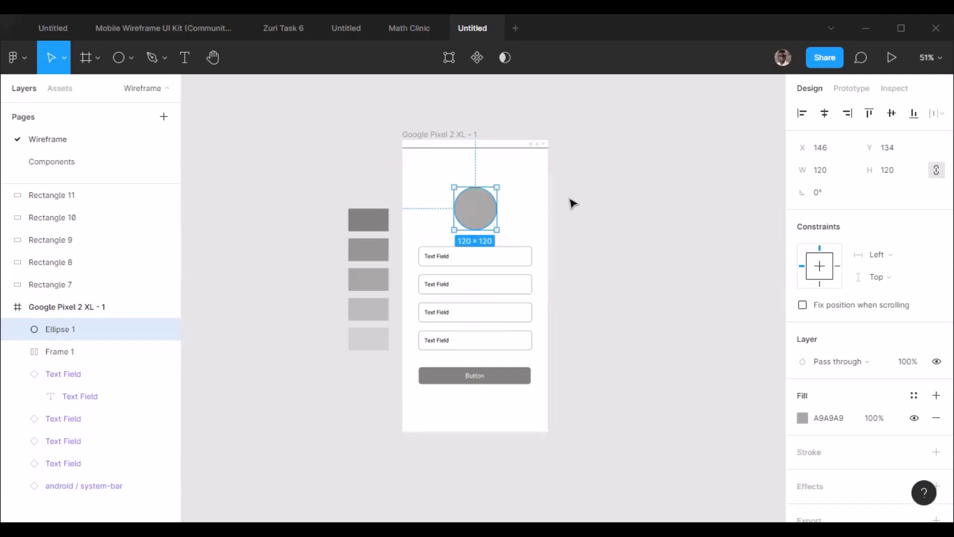
scroll(495, 239, "up", 5)
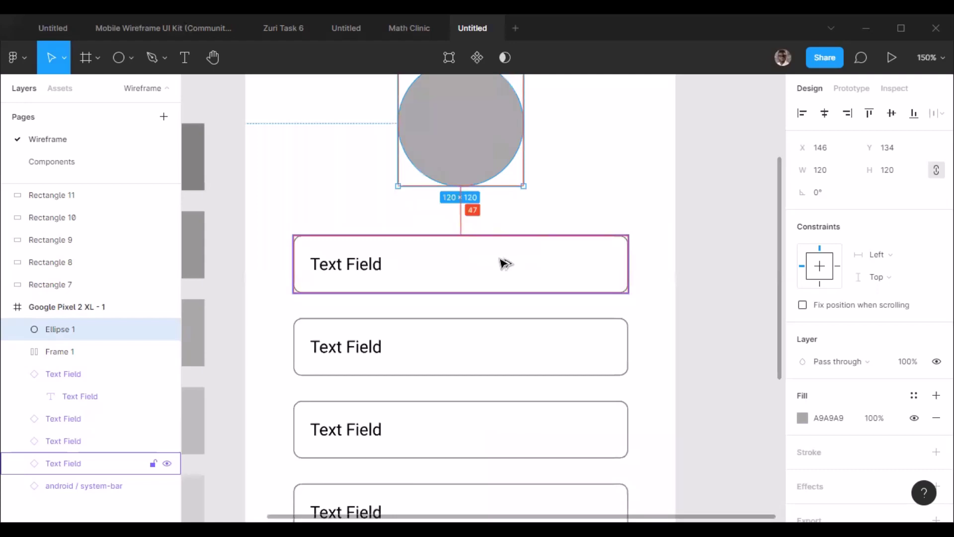
key("Up")
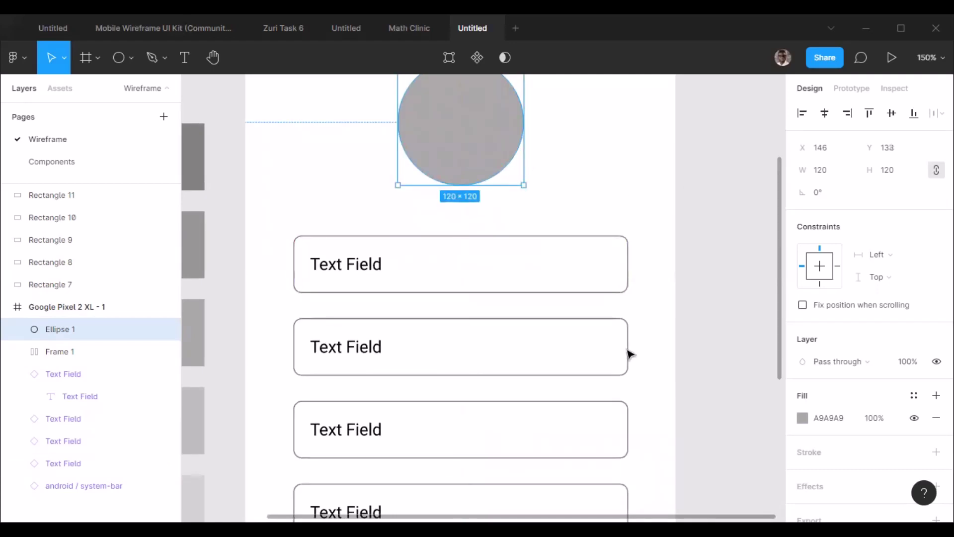
Step: Temporarily group the circle, text fields and button, center the group vertically in the phone frame at Y 134, and ungroup it
scroll(455, 150, "down", 5)
left_click_drag(639, 394, 425, 127)
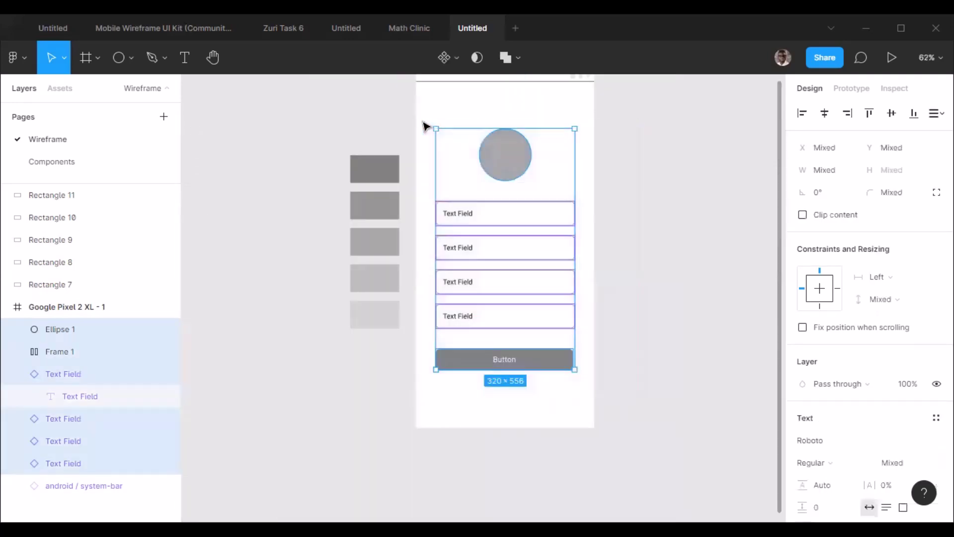
key("ctrl+g")
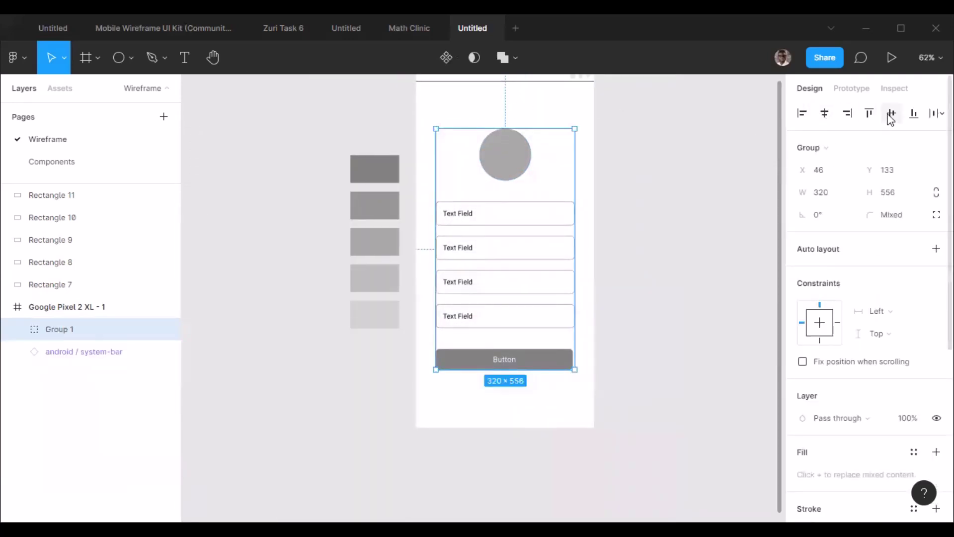
left_click(679, 165)
left_click(493, 162)
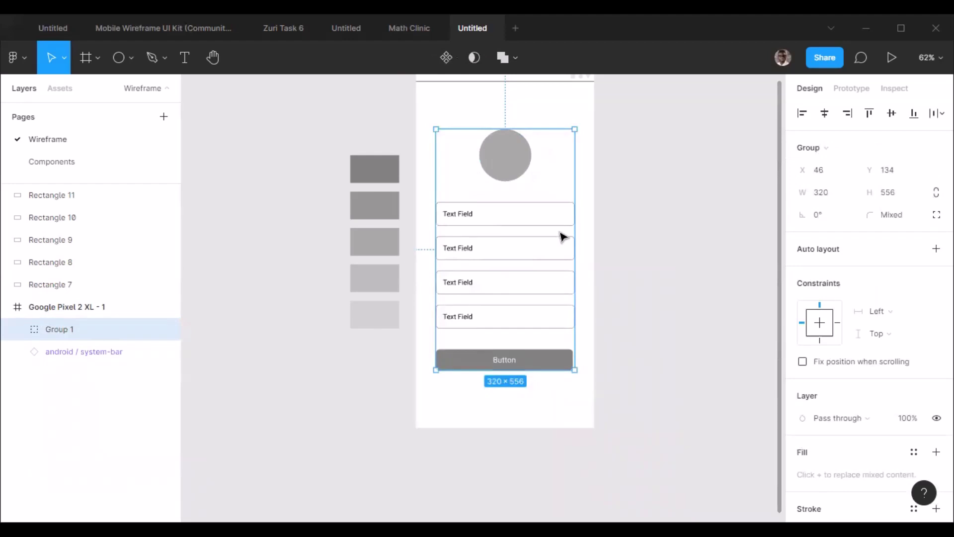
key("ctrl+shift+g")
Step: Measure the distances from the button and the circle to the edges of the phone frame
left_click(517, 354)
key("alt")
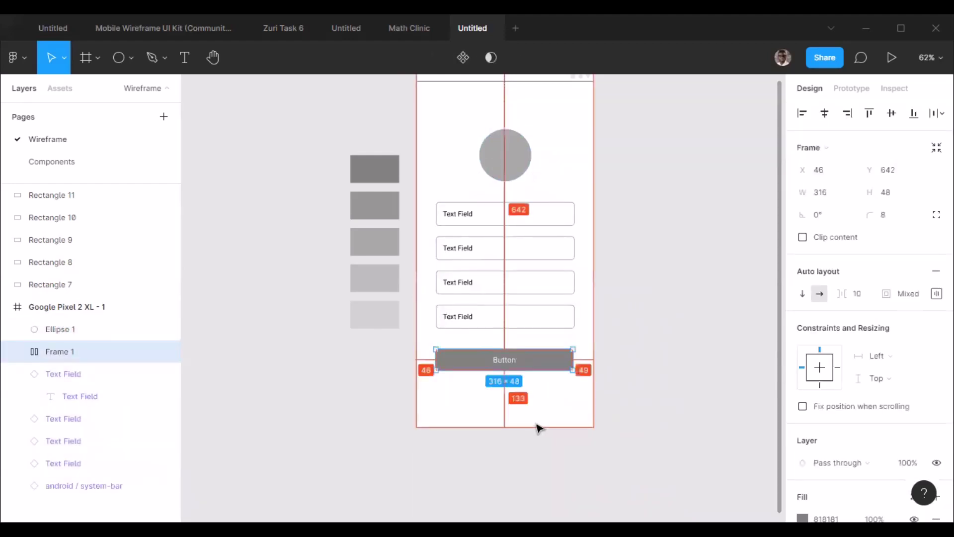
key("shift+Tab")
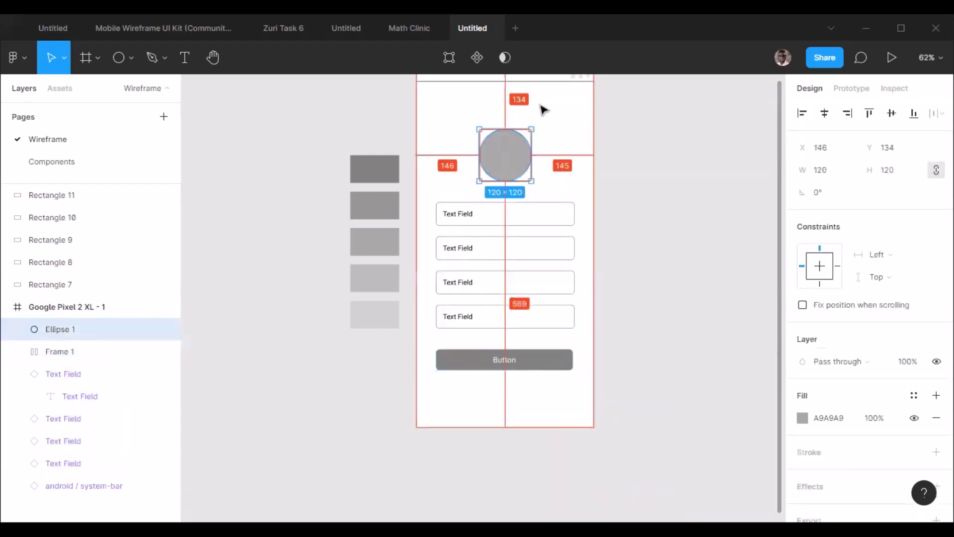
left_click(648, 158)
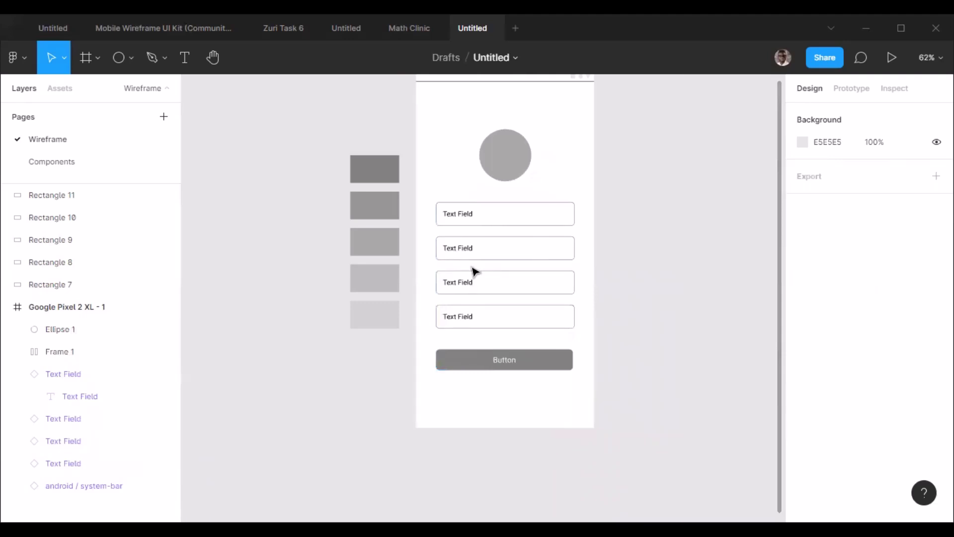
Step: Duplicate the phone frame with all its contents and place the copy beside the original at X 704, Y -91
scroll(468, 366, "down", 3)
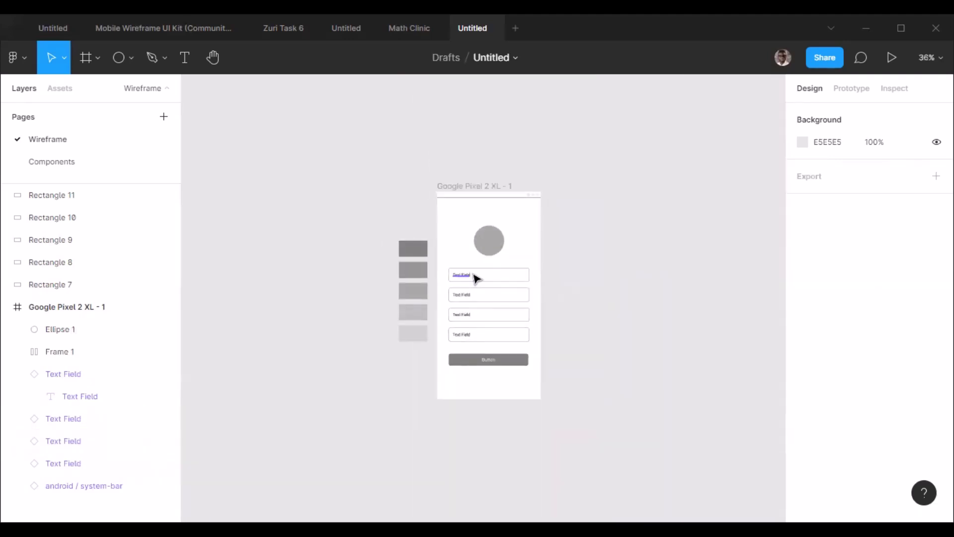
scroll(470, 187, "up", 1)
left_click(462, 181)
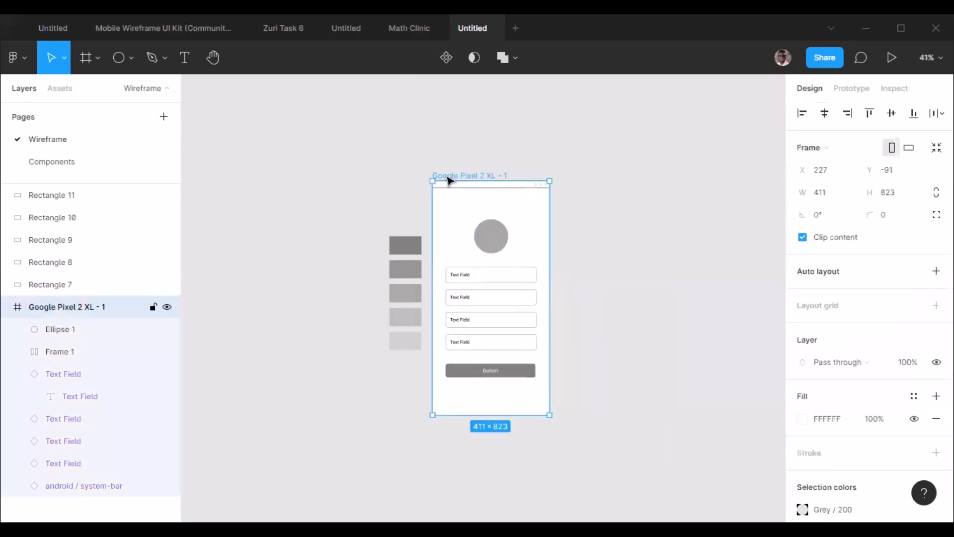
left_click_drag(448, 181, 588, 185)
key("Escape")
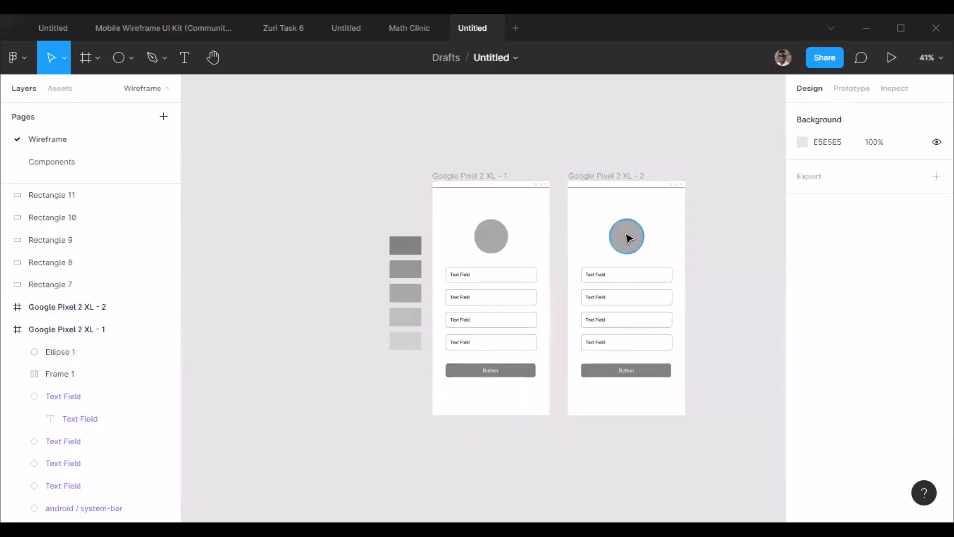
Step: Delete the circle and the lower two text fields from the second phone frame
left_click(627, 237)
key("Delete")
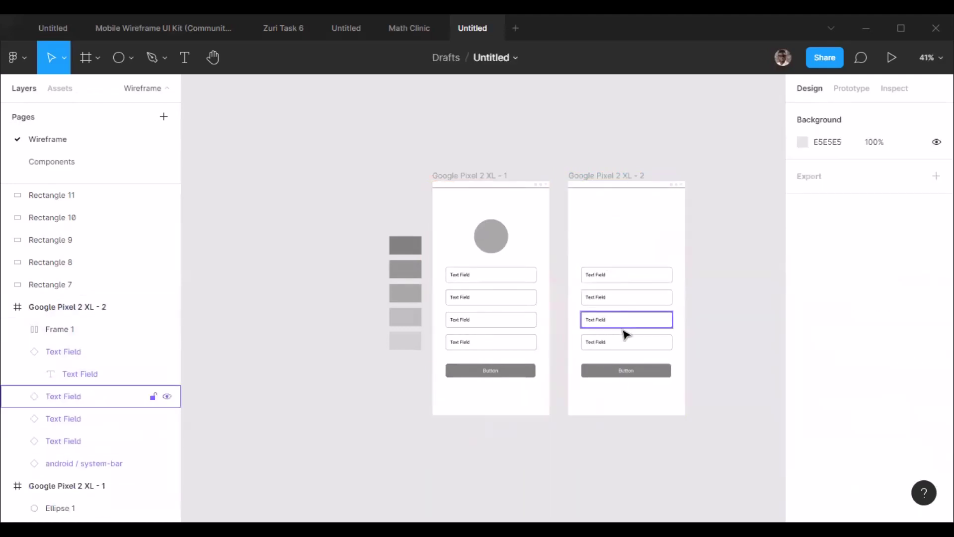
left_click(624, 322)
left_click(629, 347, "shift")
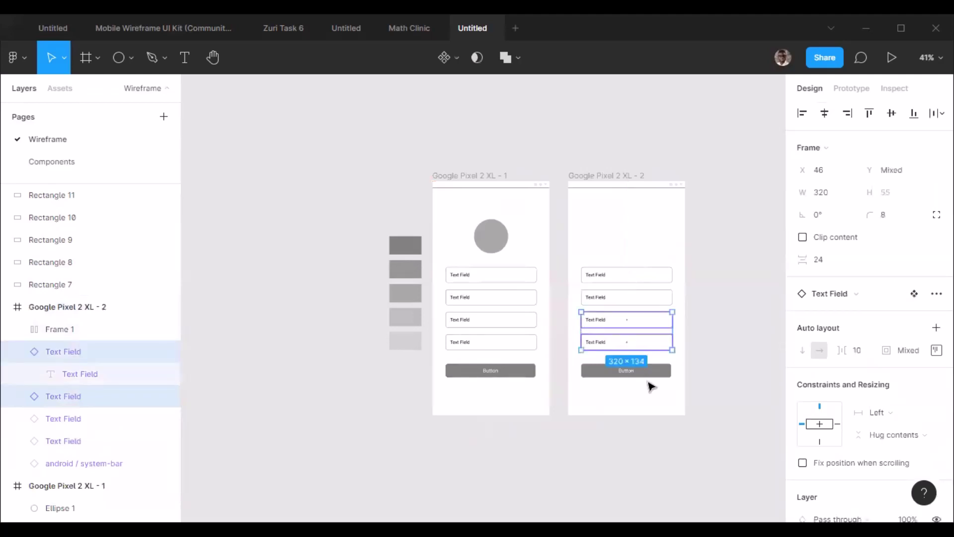
key("Delete")
Step: Move the button in the second phone frame up below the remaining text fields, to Y 484
left_click_drag(638, 369, 635, 328)
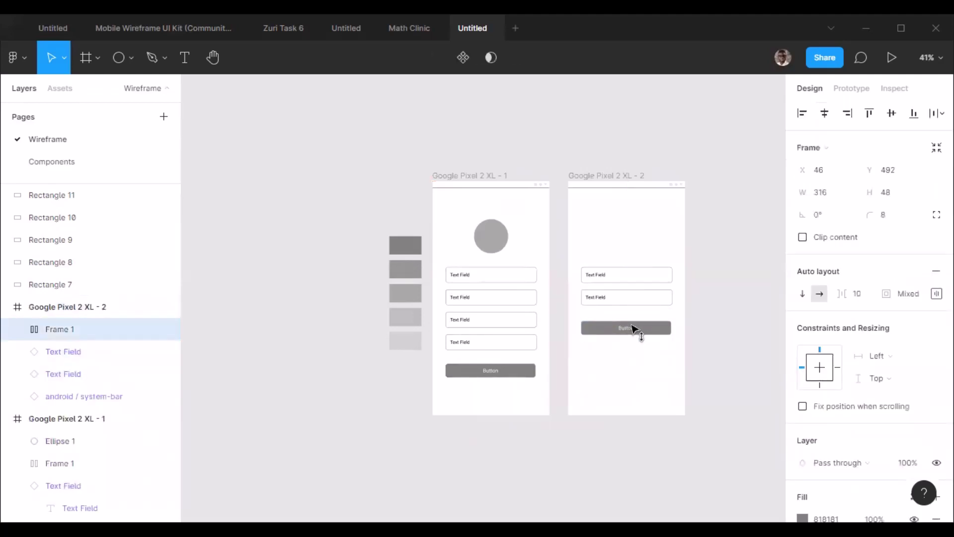
scroll(640, 311, "up", 2)
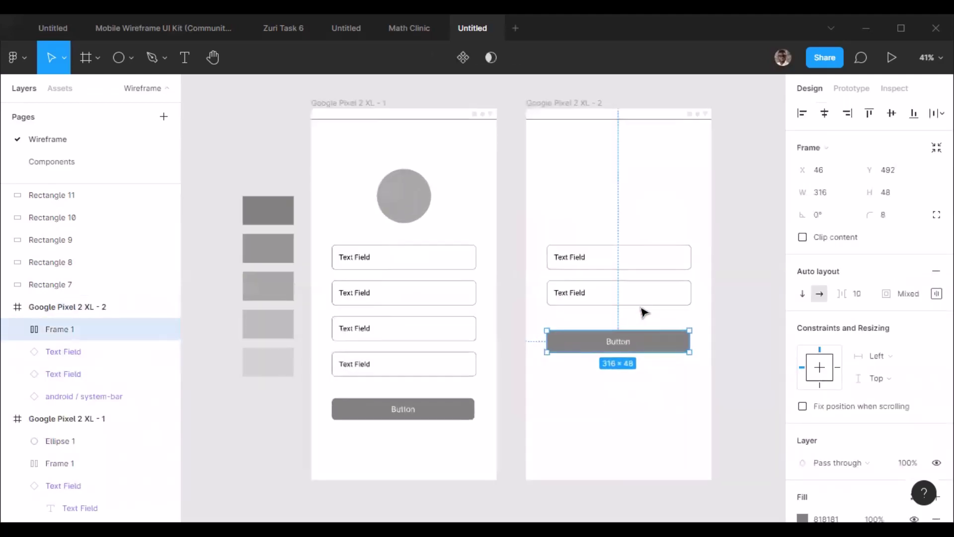
key("shift+Up")
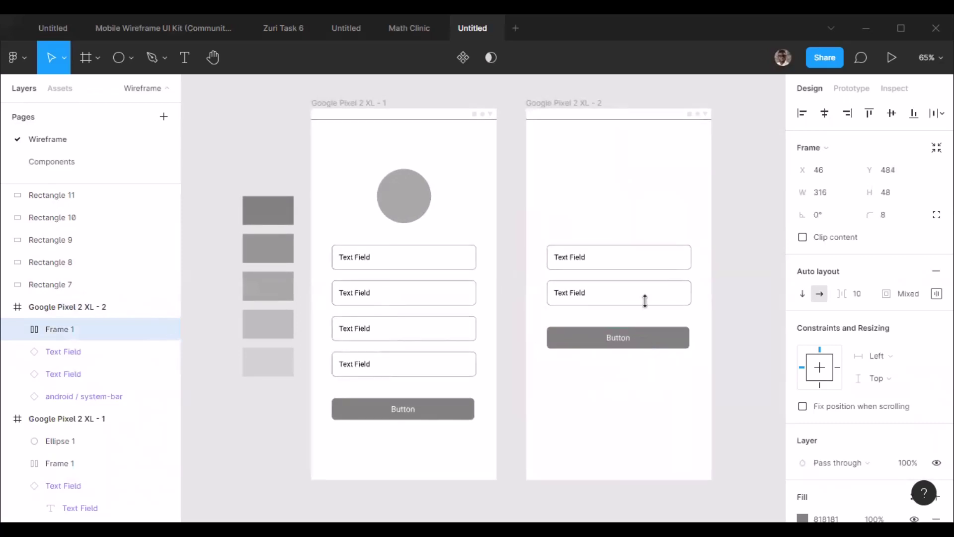
left_click(749, 274)
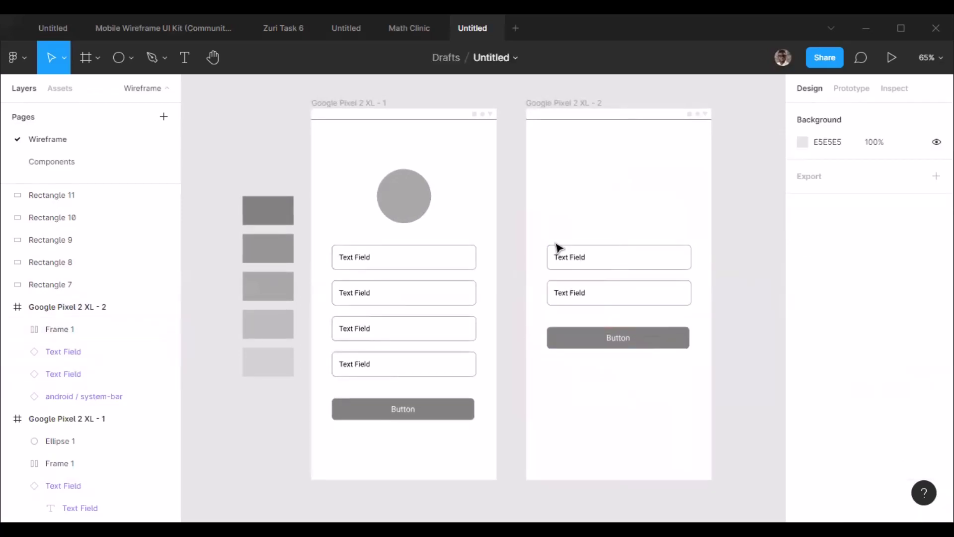
Step: Switch to the Zuri Task 6 file, examine the layout of its Homepage wireframe, and return to the working file
scroll(558, 249, "down", 3)
scroll(541, 253, "up", 2)
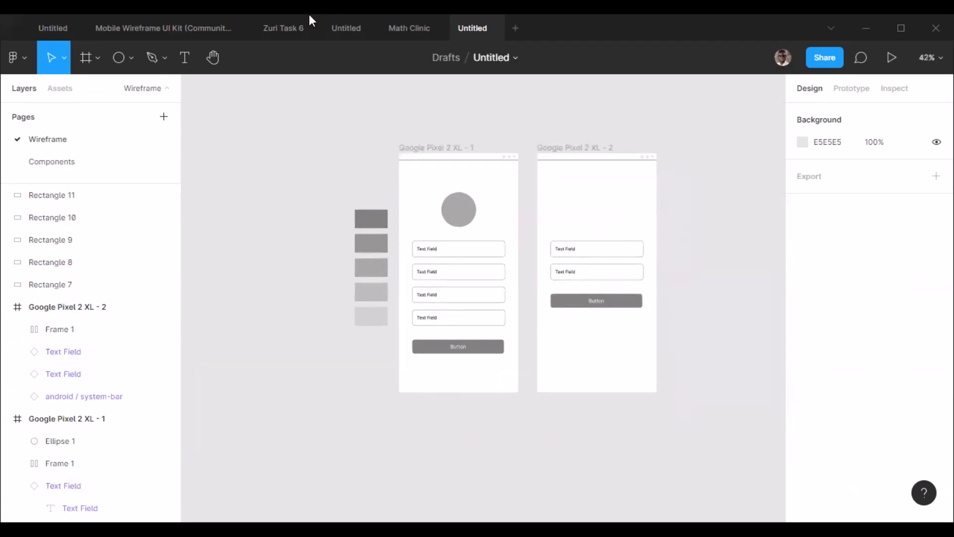
left_click(287, 28)
scroll(340, 230, "down", 3)
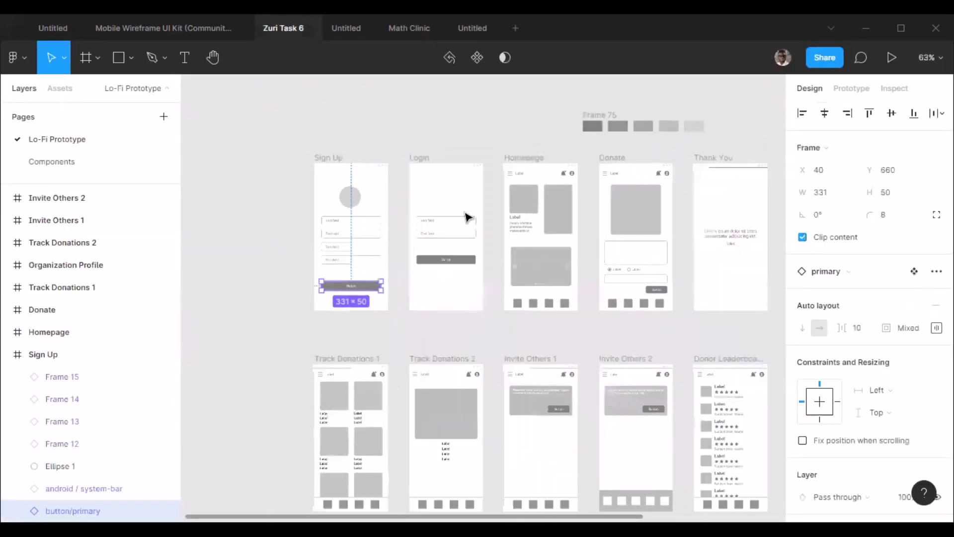
scroll(472, 192, "up", 2)
scroll(647, 162, "up", 5)
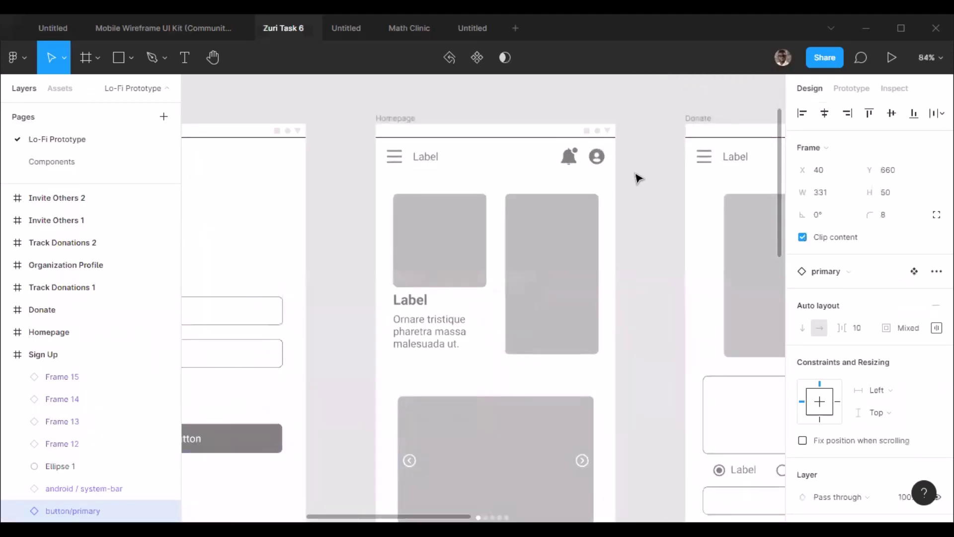
left_click(467, 29)
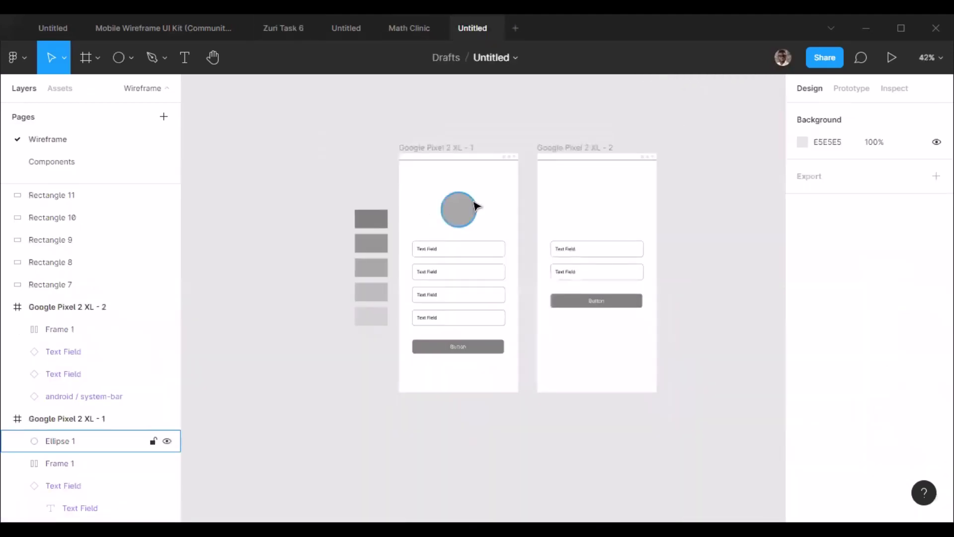
Step: Duplicate the second phone frame and space the copy 66 px from it, at X 1161
scroll(670, 172, "up", 1)
left_click(513, 159)
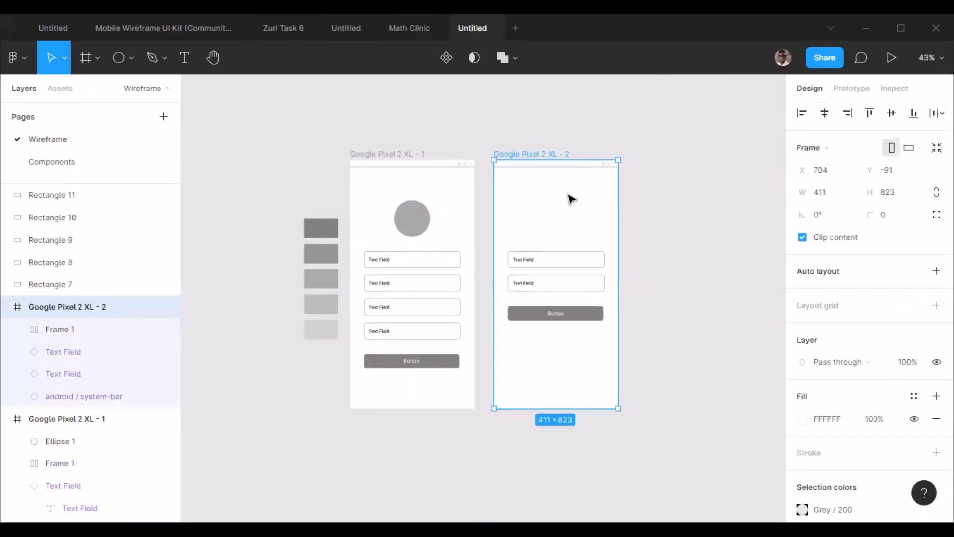
key("ctrl+d")
scroll(762, 217, "down", 2)
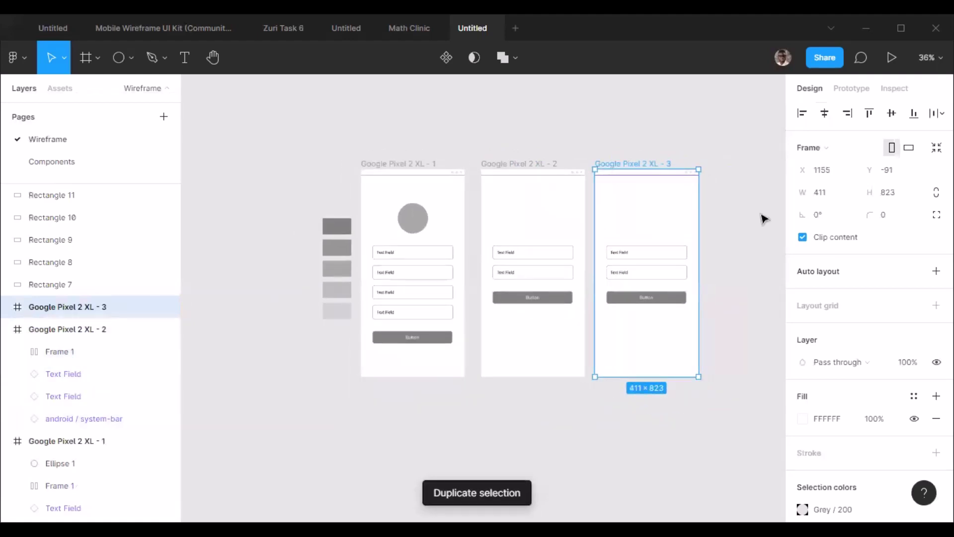
scroll(762, 217, "up", 1)
left_click_drag(604, 154, 611, 154)
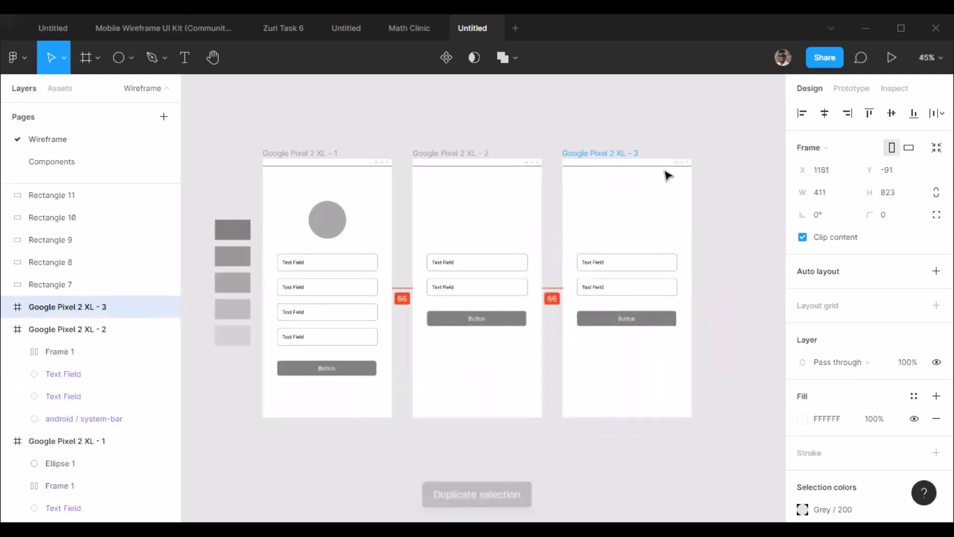
left_click(738, 251)
Step: Delete both text fields and the button from the third phone frame, keeping only the system bar
scroll(646, 343, "up", 2)
left_click(639, 309)
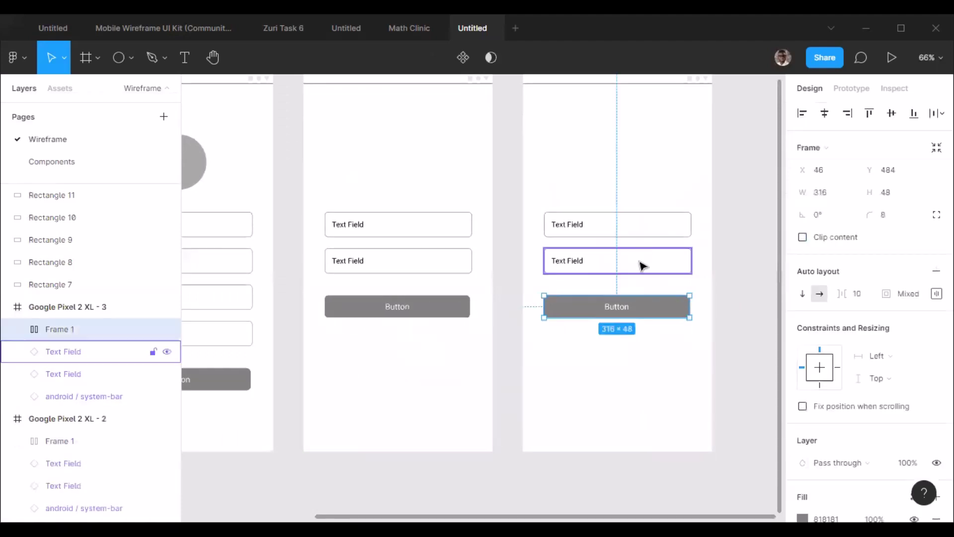
left_click(641, 266, "shift")
left_click(652, 232)
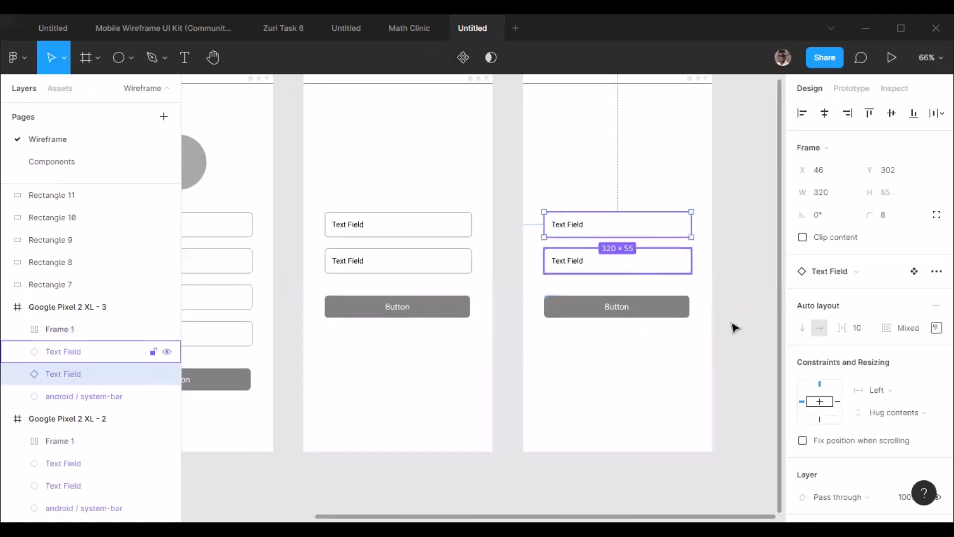
left_click_drag(744, 341, 512, 197)
key("Delete")
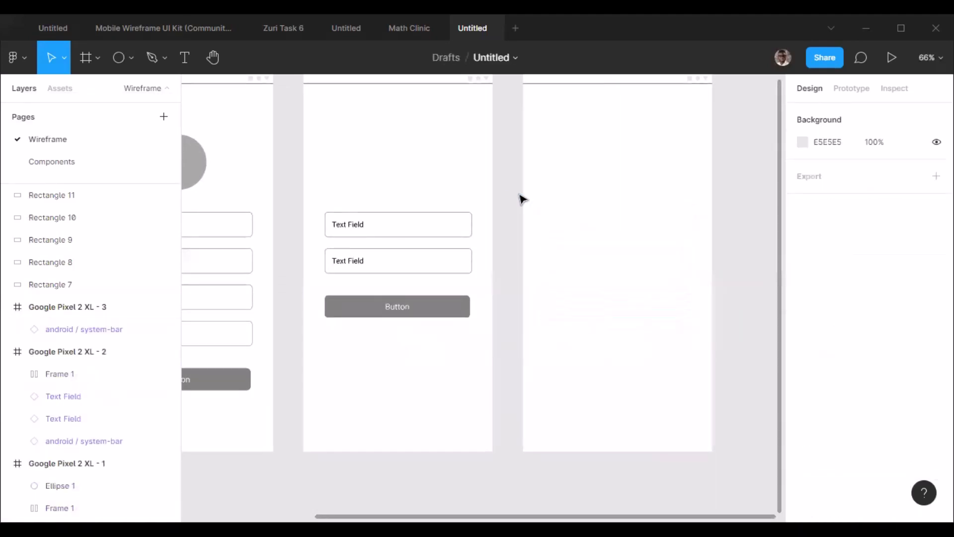
scroll(681, 216, "down", 2)
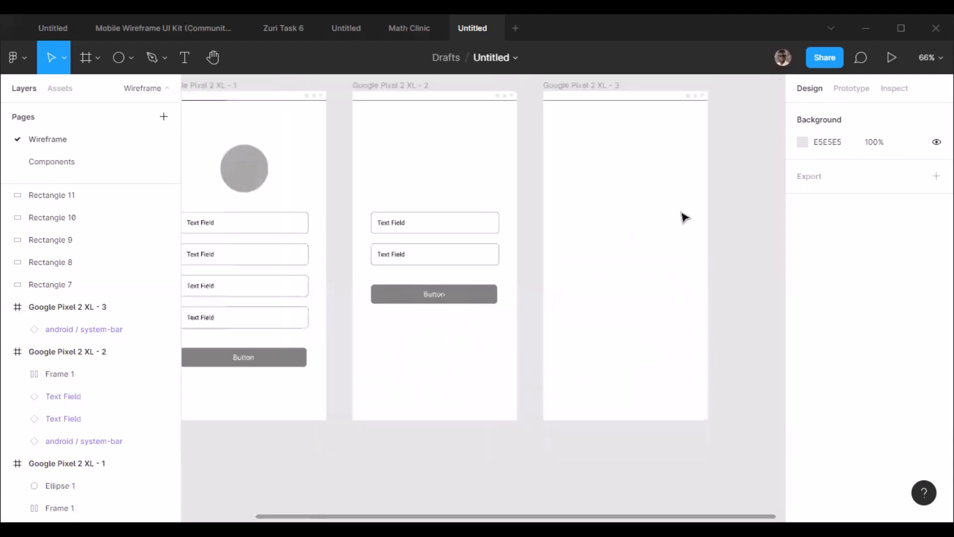
scroll(668, 94, "up", 3)
scroll(670, 106, "down", 1)
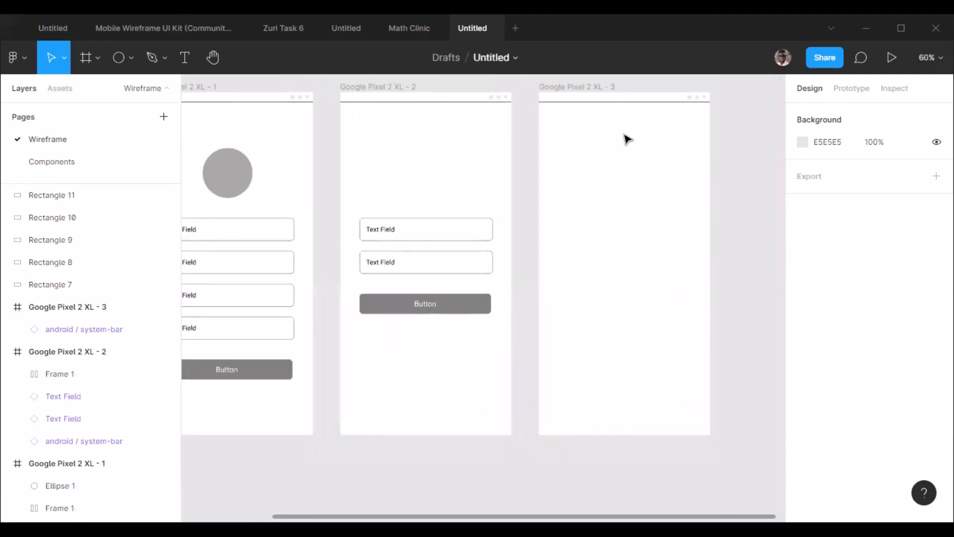
scroll(710, 89, "up", 5)
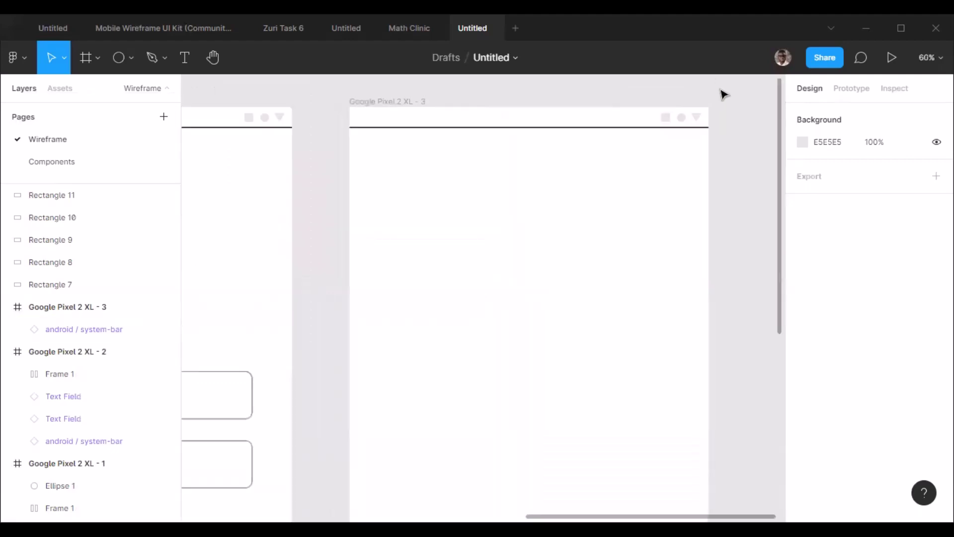
left_click(602, 149)
scroll(594, 127, "down", 3)
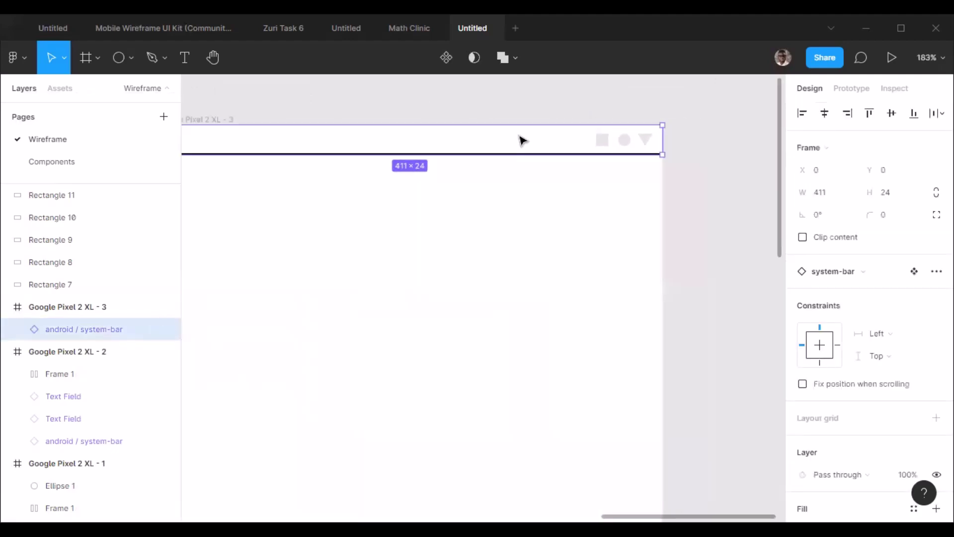
left_click(390, 122)
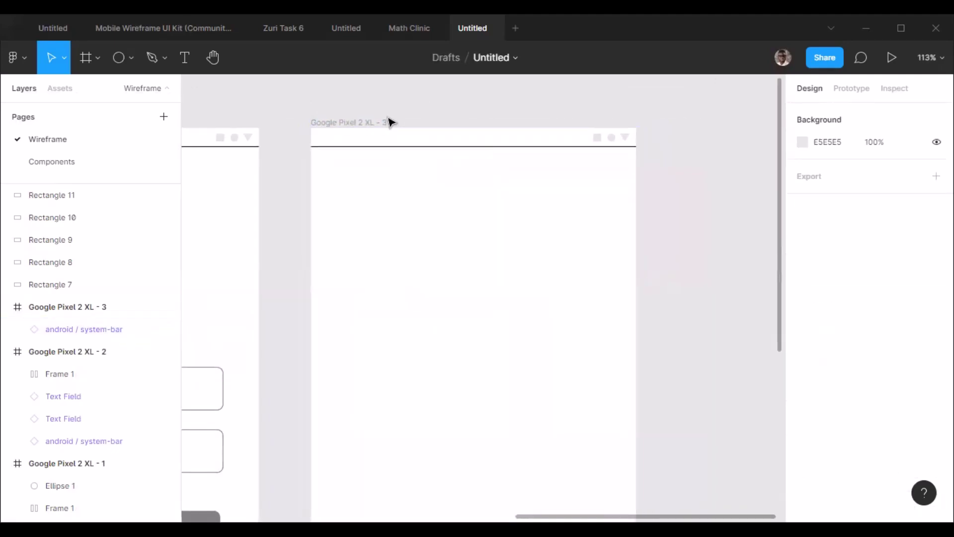
Step: Try resizing the third phone frame and undo the change
left_click(356, 128)
scroll(539, 267, "down", 6)
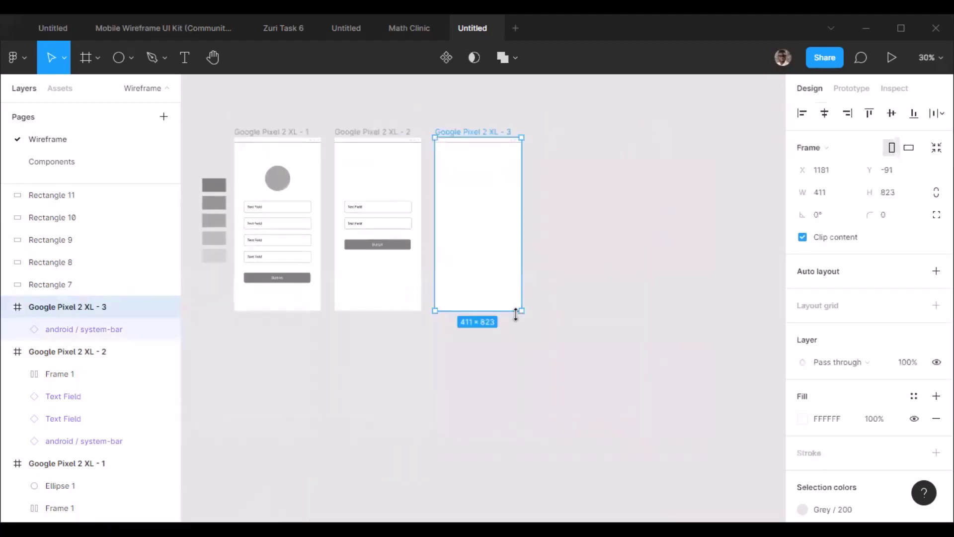
mouse_move(562, 333)
left_mouse_down()
mouse_move(571, 302)
mouse_move(562, 249)
mouse_move(535, 278)
mouse_move(569, 331)
left_mouse_up()
key("ctrl+z")
left_click(571, 178)
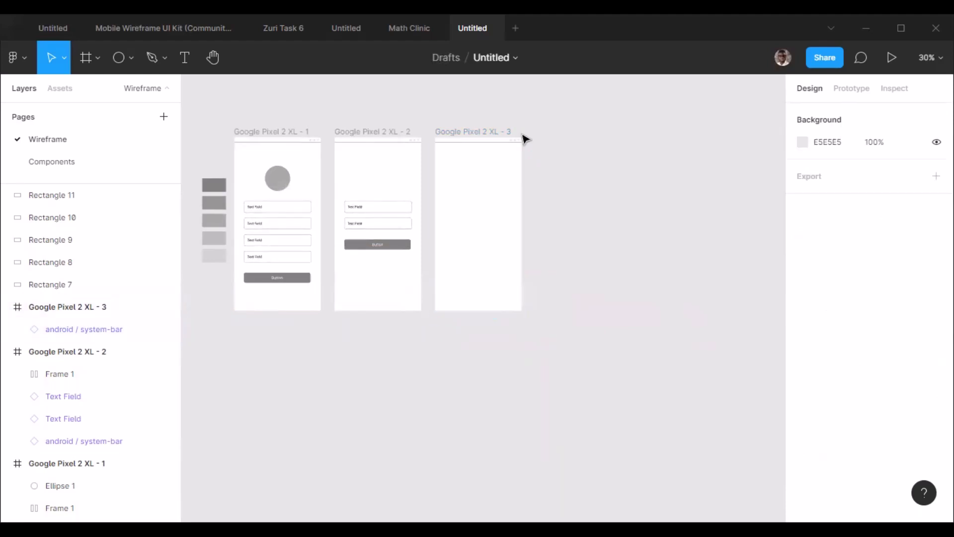
Step: Set the horizontal constraint of the third phone frame's system bar to Left and right
scroll(515, 135, "up", 5)
left_click(502, 173)
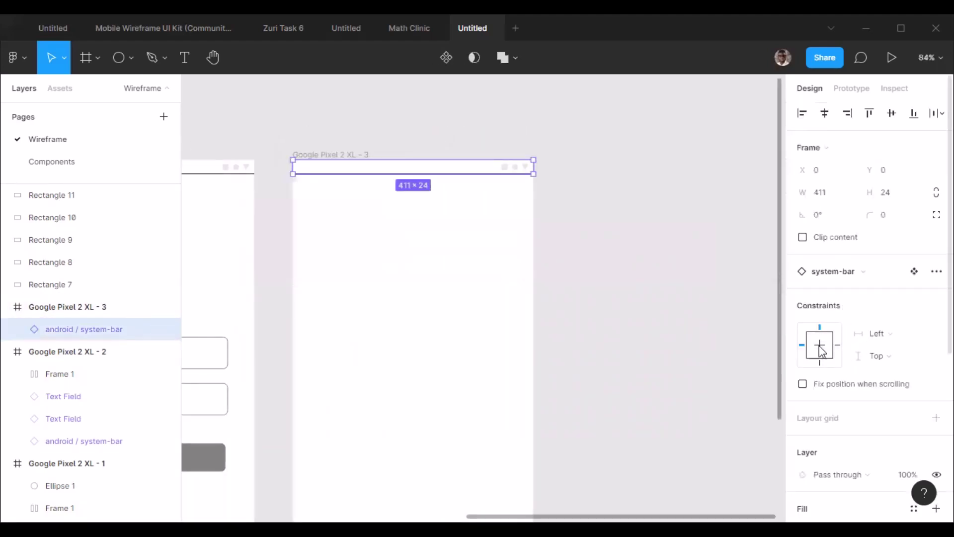
left_click(928, 335)
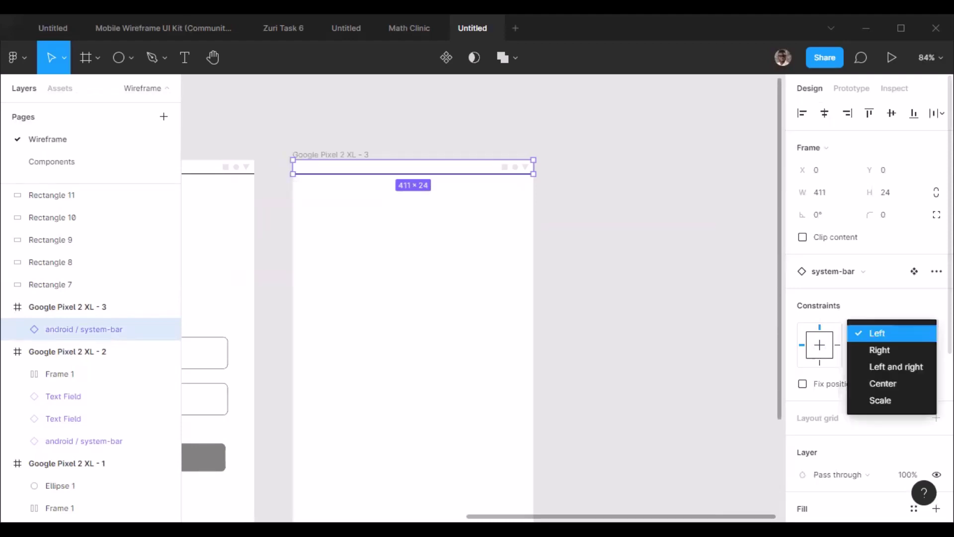
left_click(894, 367)
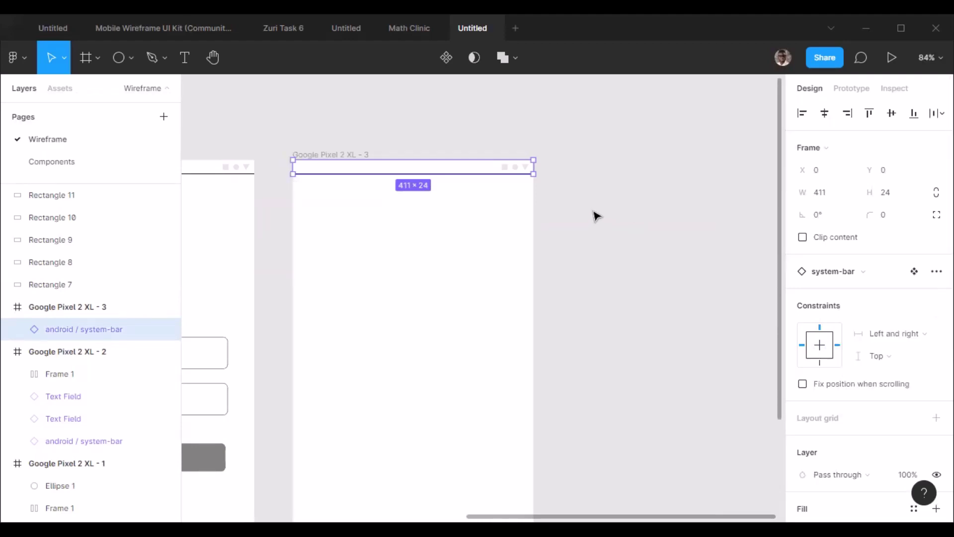
Step: Try resizing the third phone frame from its corner to test how its system bar stretches
left_click(490, 209)
left_click(366, 156)
scroll(494, 148, "down", 5)
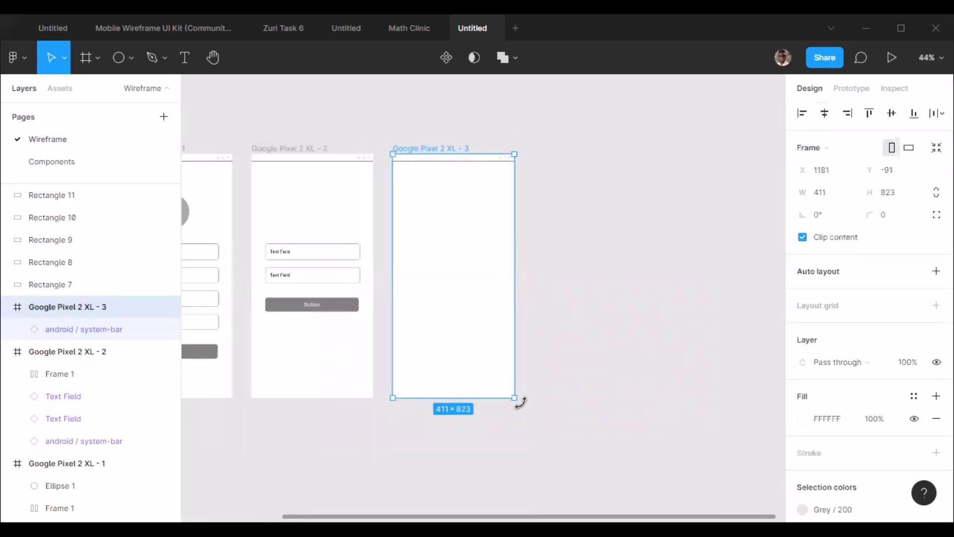
mouse_move(513, 397)
left_mouse_down()
mouse_move(647, 394)
mouse_move(768, 317)
mouse_move(633, 298)
mouse_move(566, 415)
mouse_move(711, 409)
mouse_move(749, 390)
mouse_move(508, 366)
mouse_move(518, 349)
mouse_move(499, 401)
mouse_move(516, 399)
left_mouse_up()
left_click(602, 204)
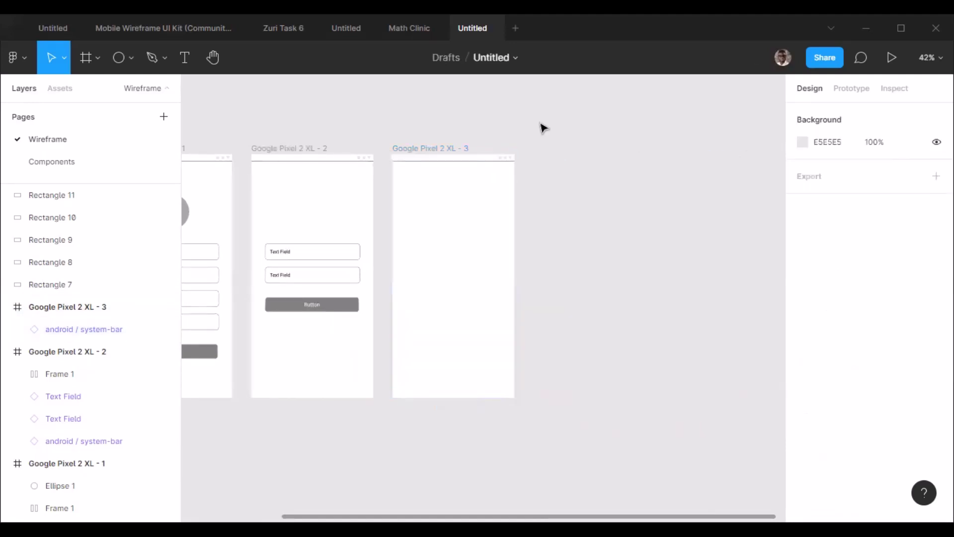
Step: Set the horizontal constraint of the system bars in the first and second phone frames to Left and right
scroll(323, 141, "down", 3)
scroll(430, 142, "up", 5)
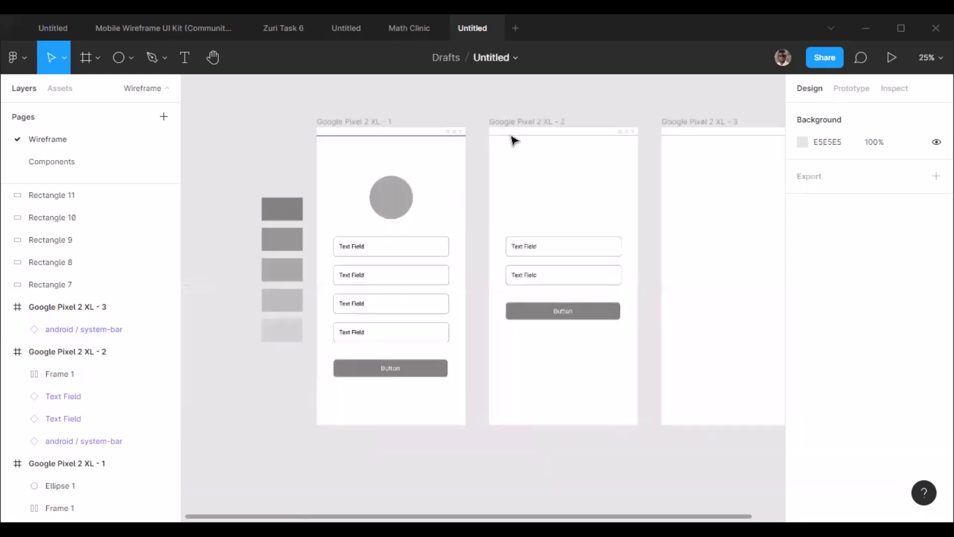
left_click_drag(513, 140, 457, 130)
left_click(894, 340)
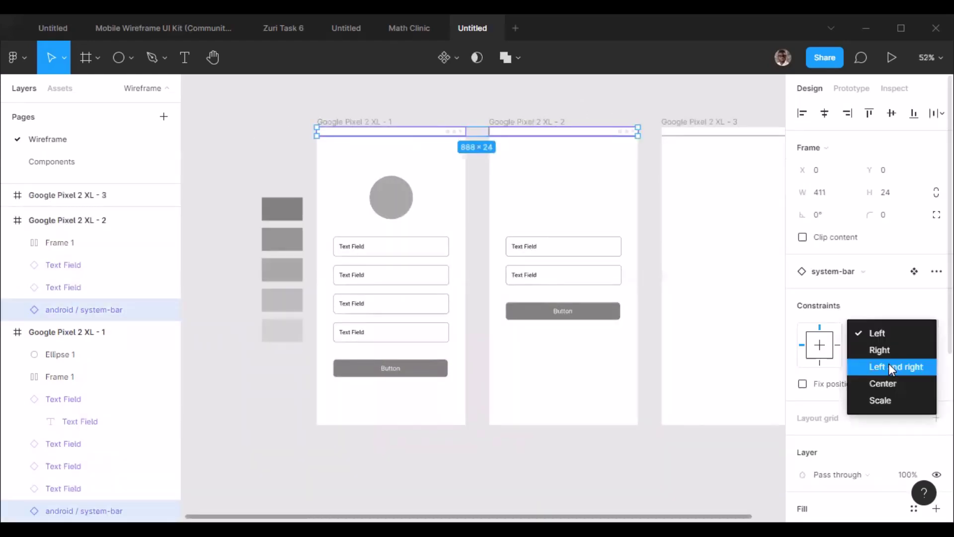
left_click(644, 113)
scroll(448, 149, "down", 2)
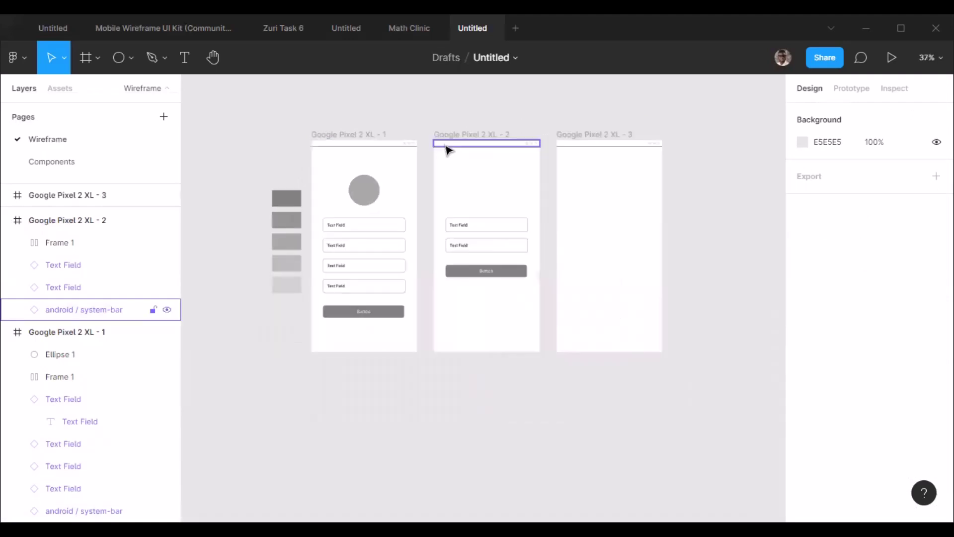
left_click(442, 145)
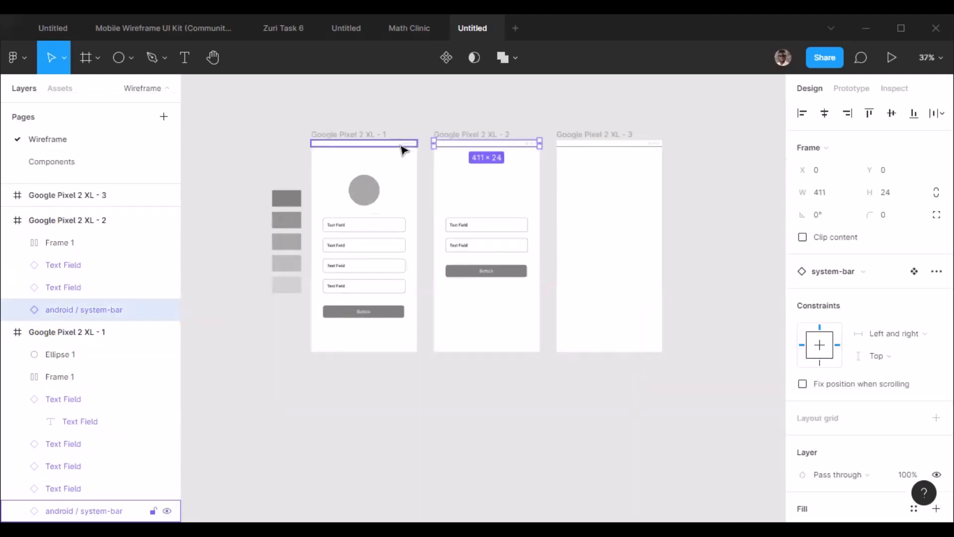
left_click(659, 138)
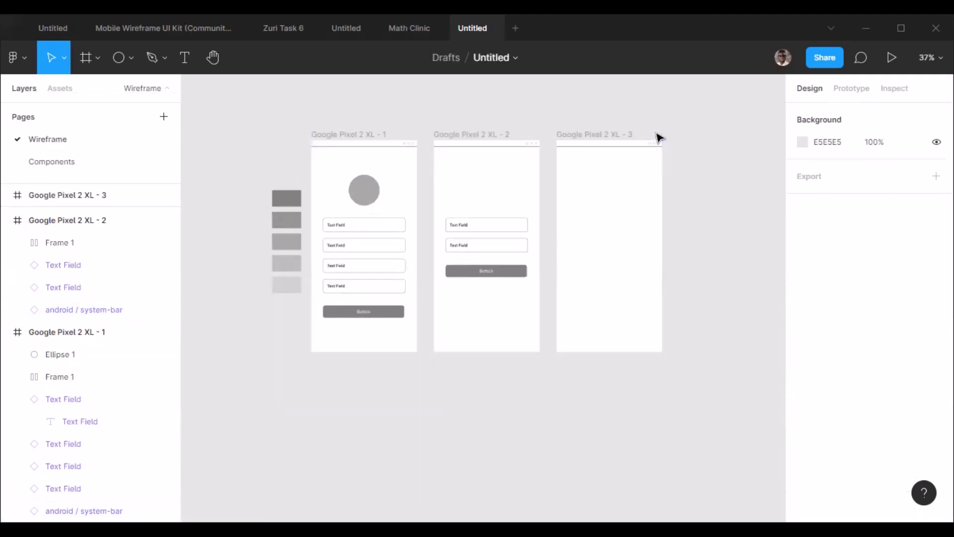
Step: Switch to the Zuri Task 6 file, examine the content blocks of its Homepage wireframe, and return to the working file
scroll(558, 237, "up", 5)
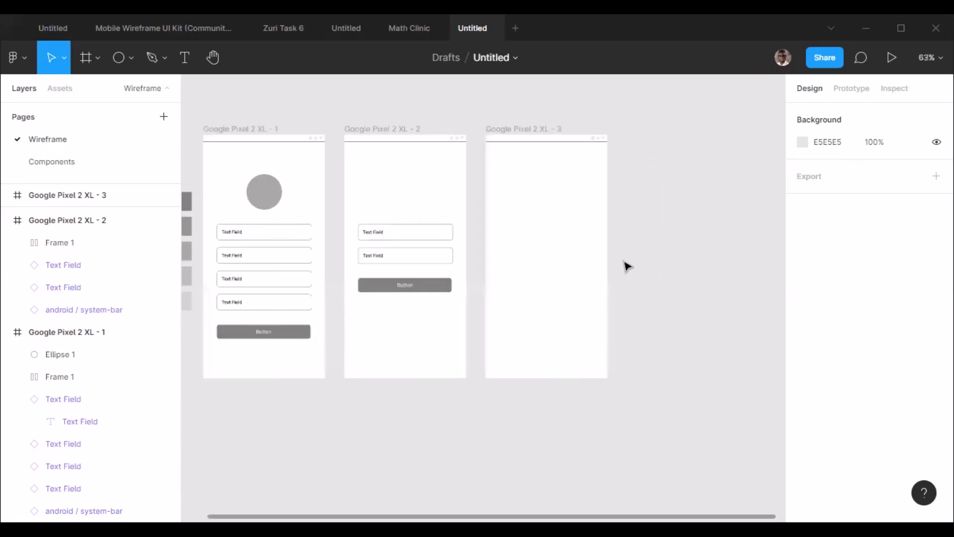
scroll(628, 267, "up", 3)
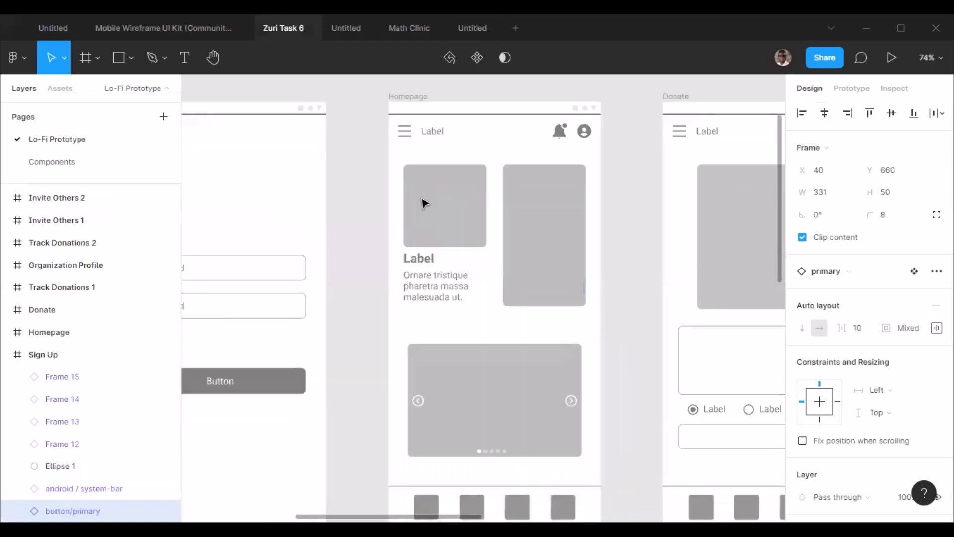
scroll(424, 203, "down", 2)
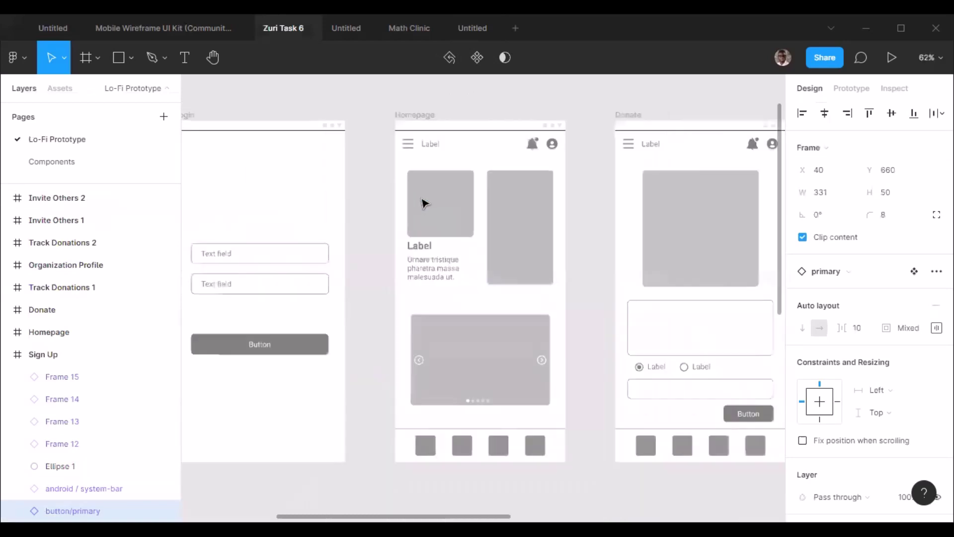
scroll(466, 386, "up", 1)
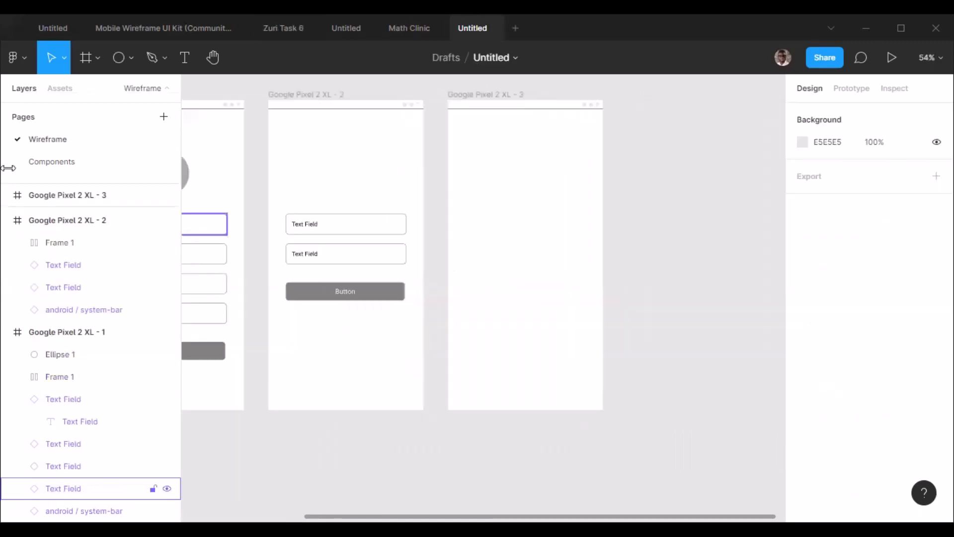
Step: Draw a square of about 147 px in the upper part of the third phone frame, at about X 36, Y 115
left_click(130, 59)
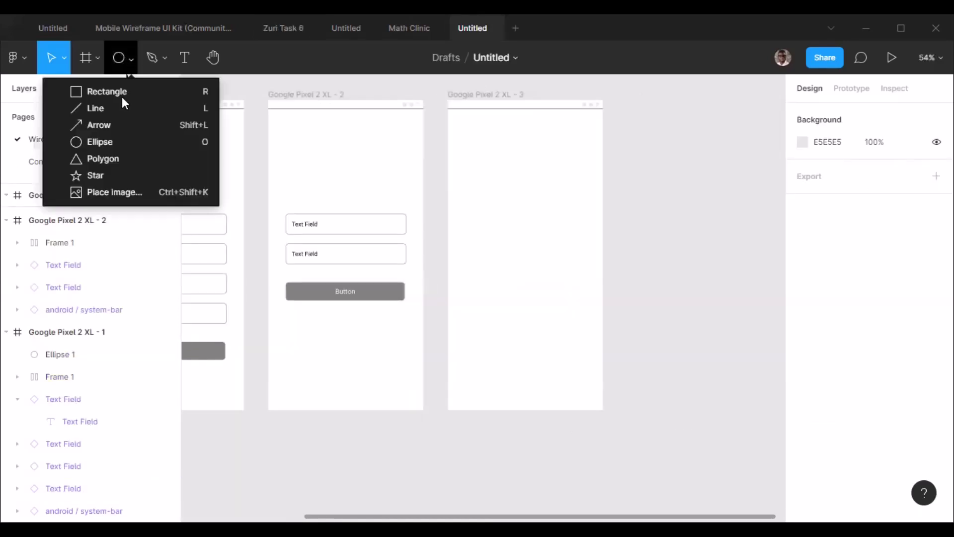
key("r")
mouse_move(462, 143)
left_mouse_down()
mouse_move(510, 191)
mouse_move(505, 199)
left_mouse_up()
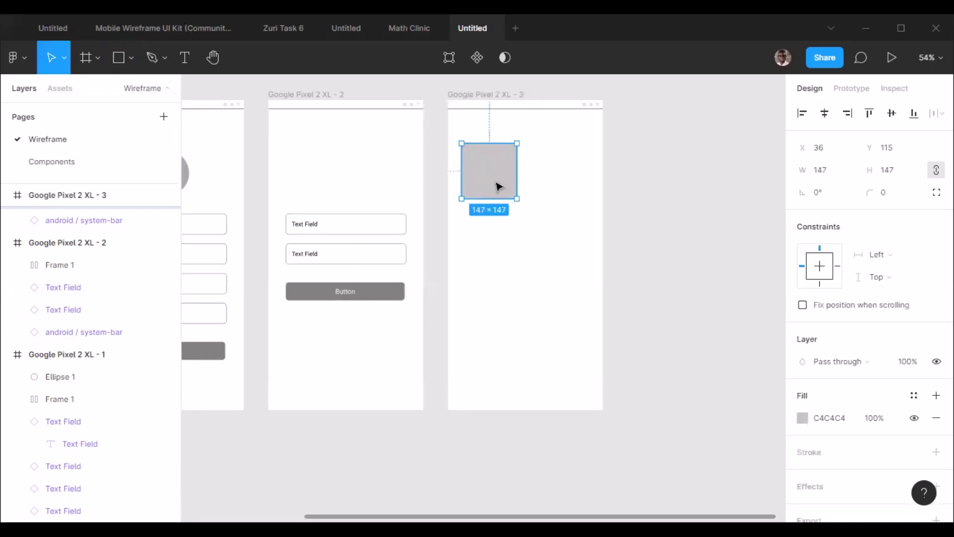
Step: Set the square's size to 144 × 144 and its corner radius to 8
scroll(478, 163, "up", 5)
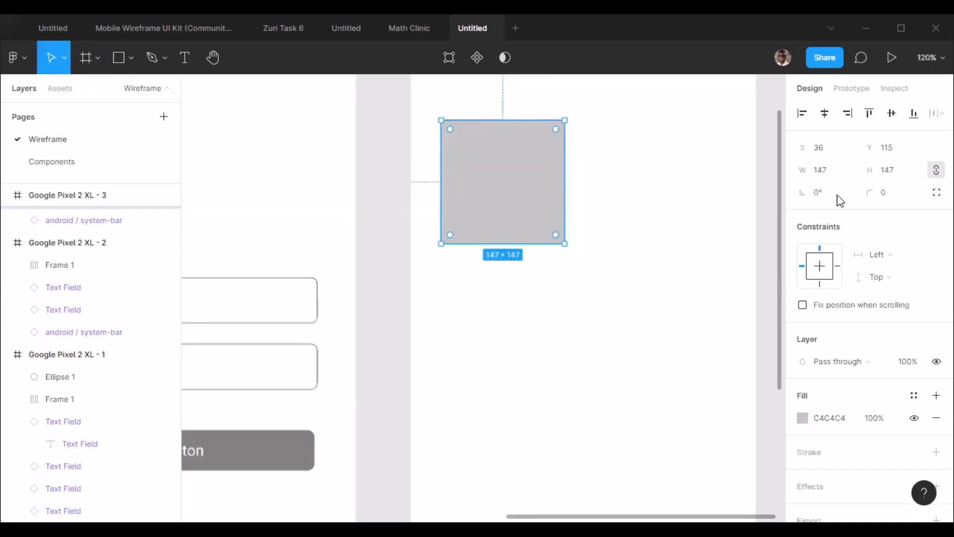
left_click(836, 173)
type("144")
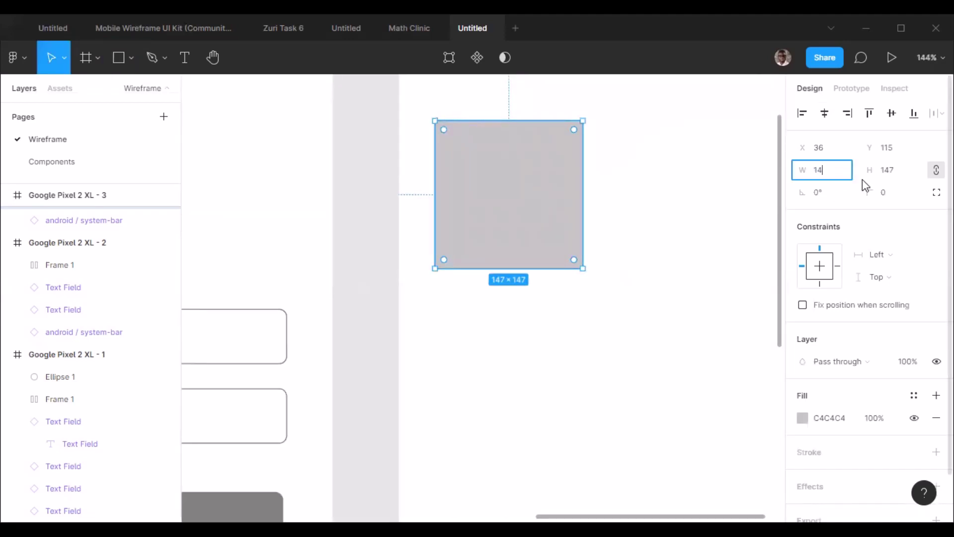
key("Return")
left_click(865, 186)
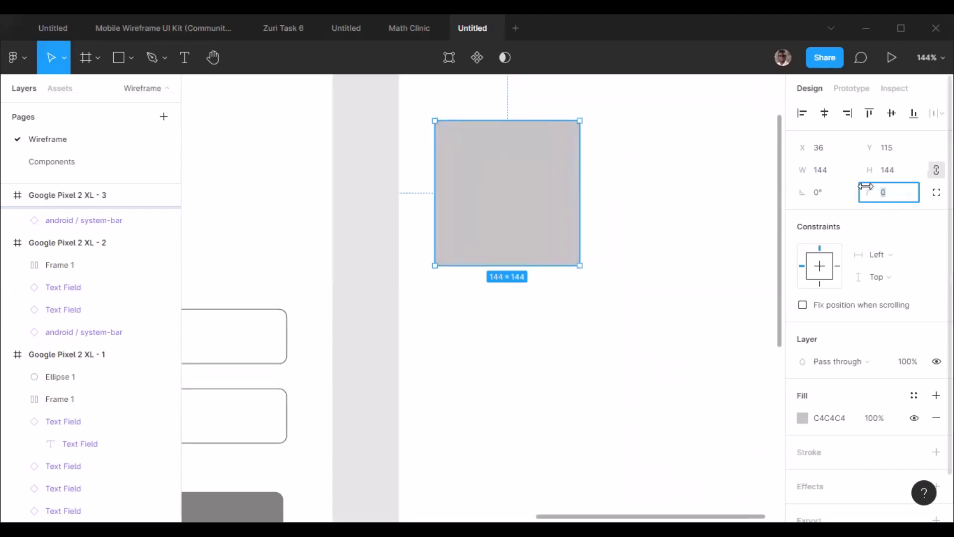
type("8")
key("Return")
Step: Duplicate the rounded square beside itself at X 212 and stretch the copy to about 263 px tall
scroll(491, 224, "down", 5)
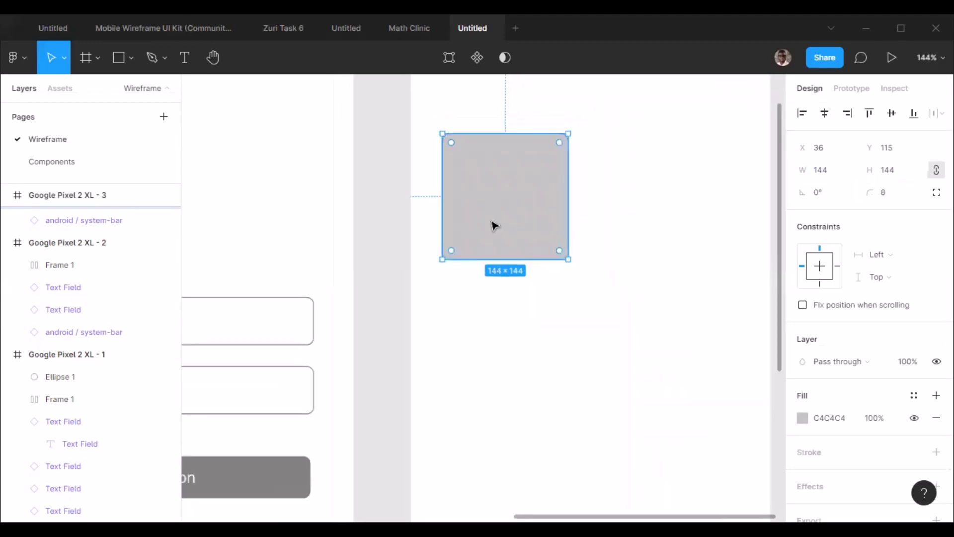
scroll(507, 219, "up", 1)
left_click_drag(506, 218, 565, 295)
left_click_drag(563, 296, 562, 295)
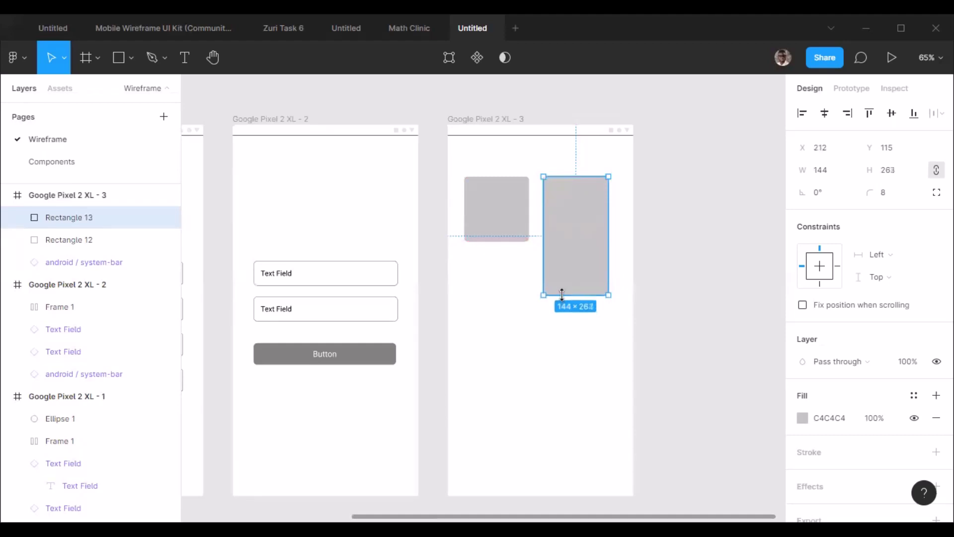
Step: Set the tall rectangle's height to 296
left_click(864, 163)
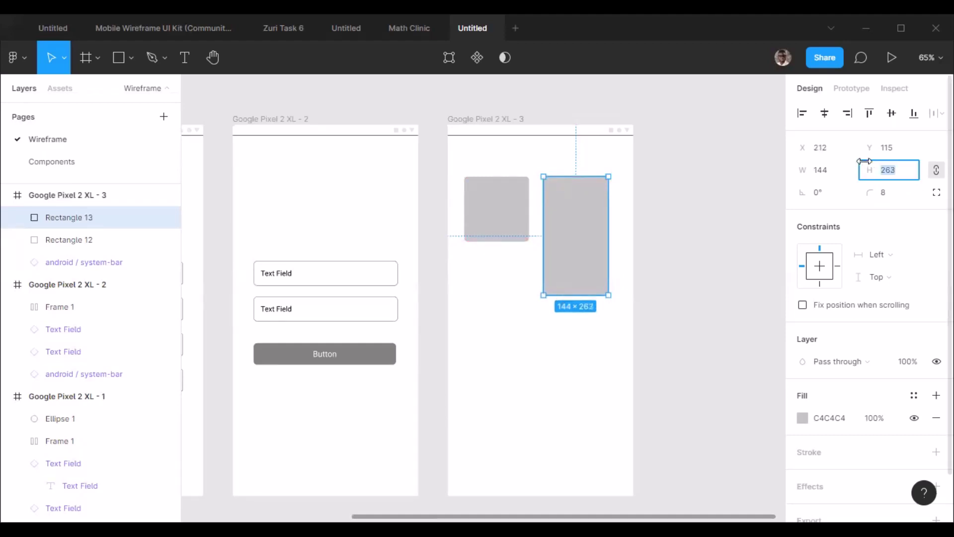
type("256")
key("Return")
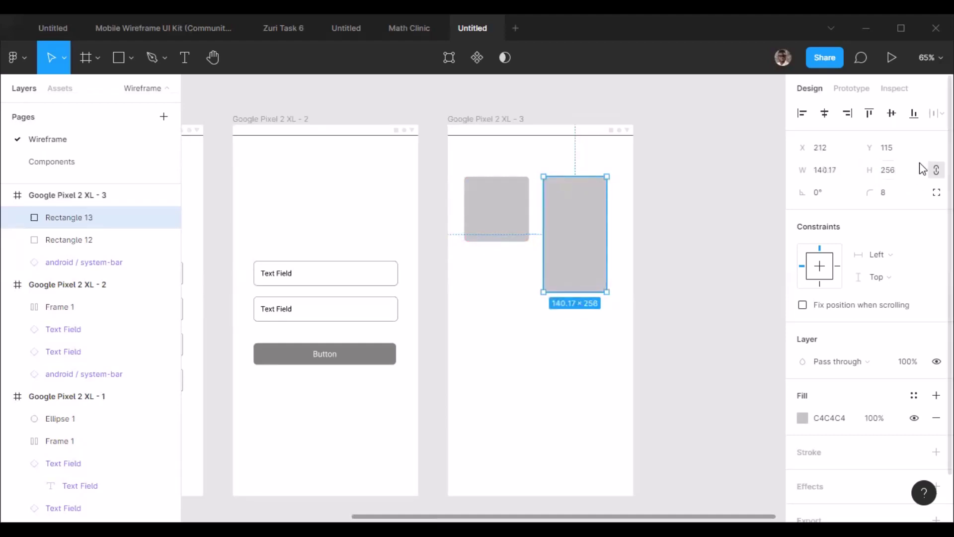
type("296")
key("Return")
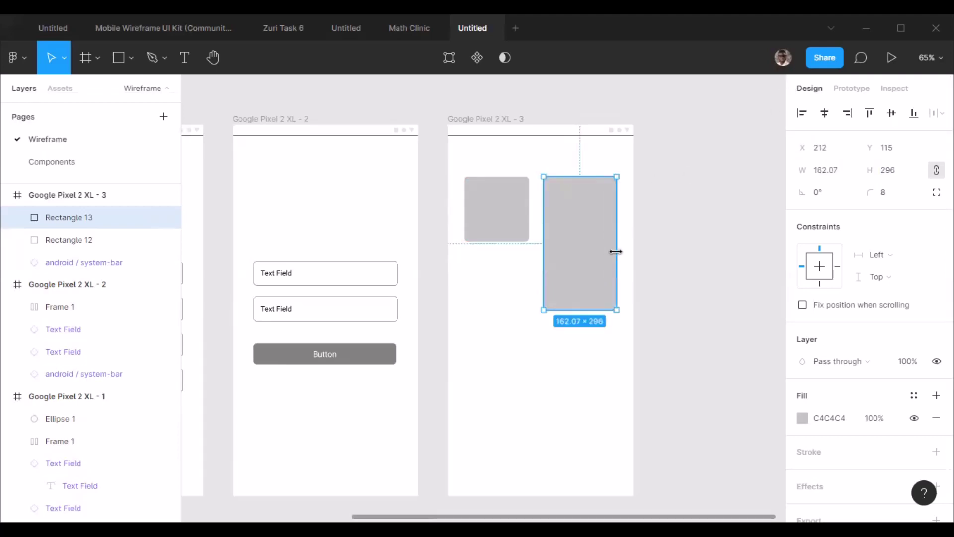
Step: Narrow the tall rectangle to a width of 144, keeping its height at 296
left_click_drag(615, 251, 610, 251)
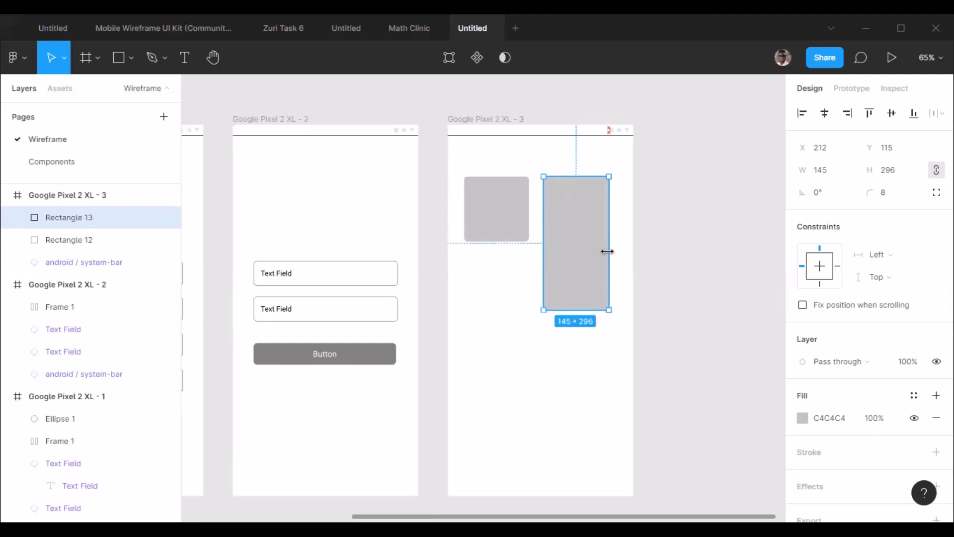
scroll(606, 251, "up", 10)
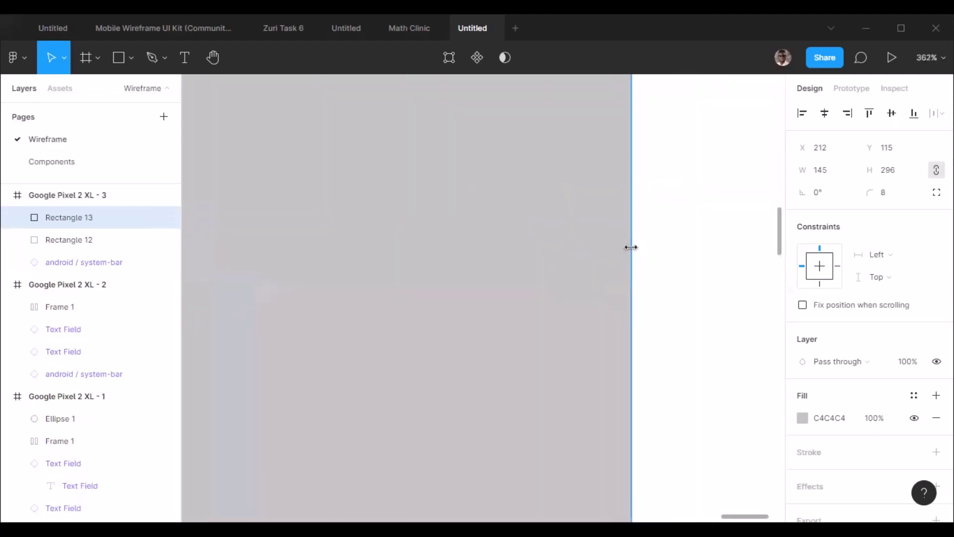
scroll(631, 247, "up", 3)
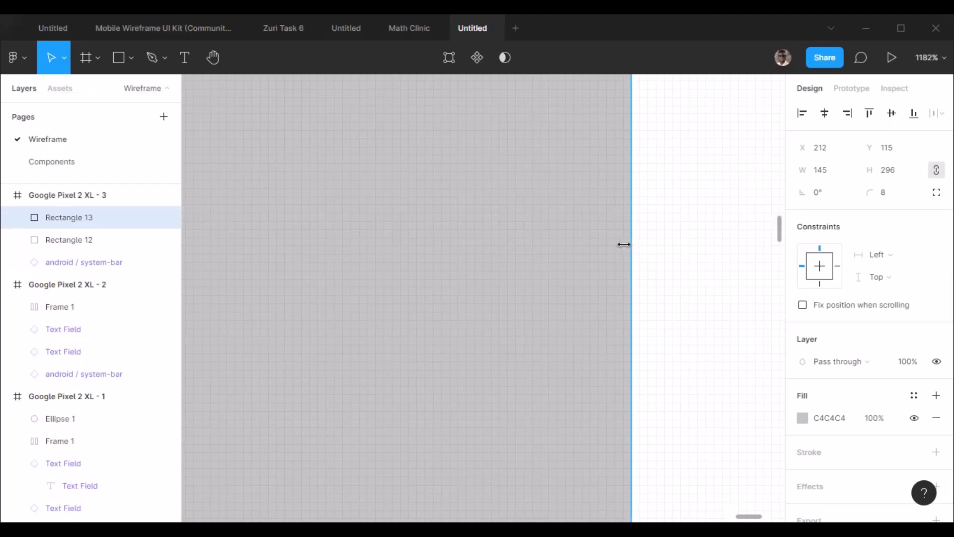
mouse_move(624, 244)
left_mouse_down()
mouse_move(619, 229)
mouse_move(615, 241)
left_mouse_up()
scroll(615, 241, "down", 8)
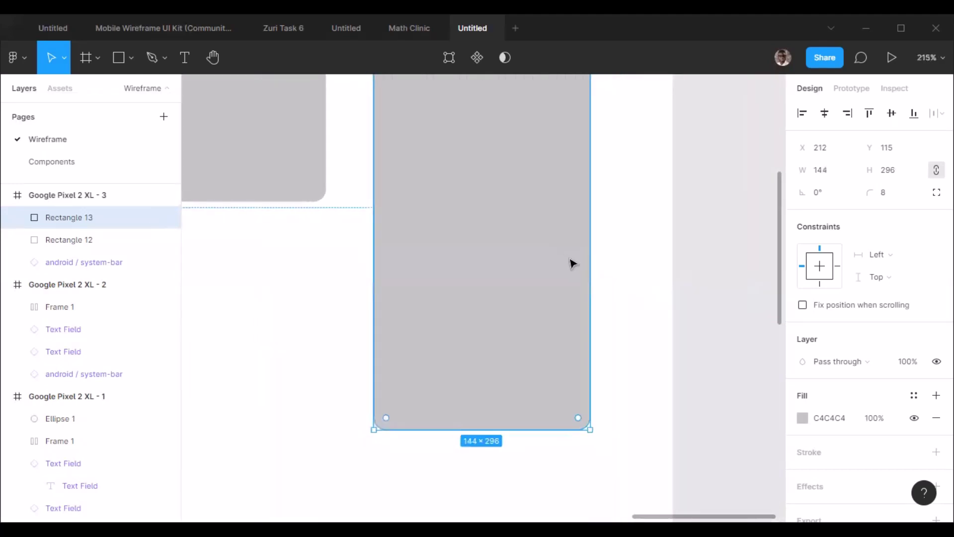
Step: Select the square and the tall rectangle together to check their spacing and alignment in the third phone frame
left_click(663, 241)
scroll(616, 270, "down", 6)
scroll(517, 246, "up", 3)
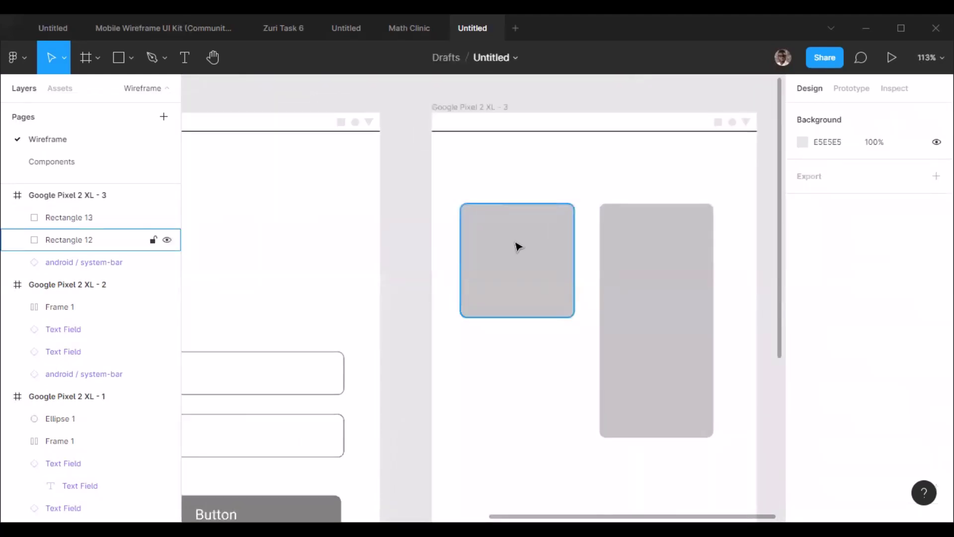
left_click(516, 246)
left_click(645, 249, "shift")
scroll(516, 185, "down", 3)
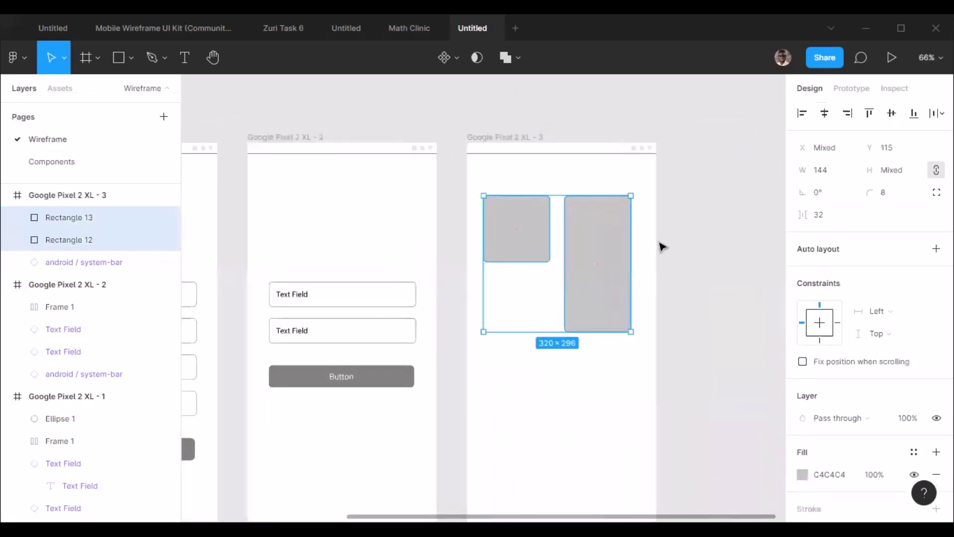
left_click(686, 230)
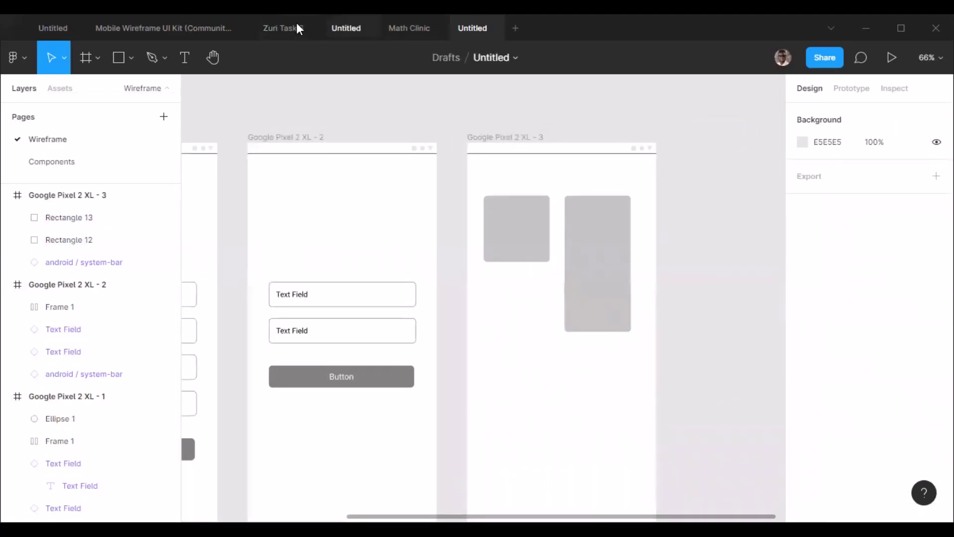
Step: Examine the heading and body text below the square on the Homepage in the Zuri Task 6 file, and return to the wireframe file
left_click(266, 31)
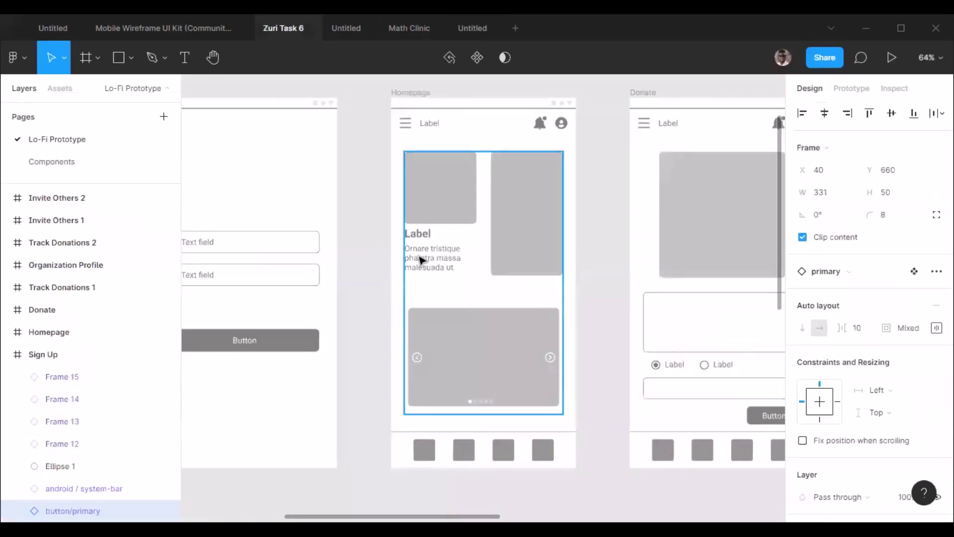
scroll(420, 255, "up", 5)
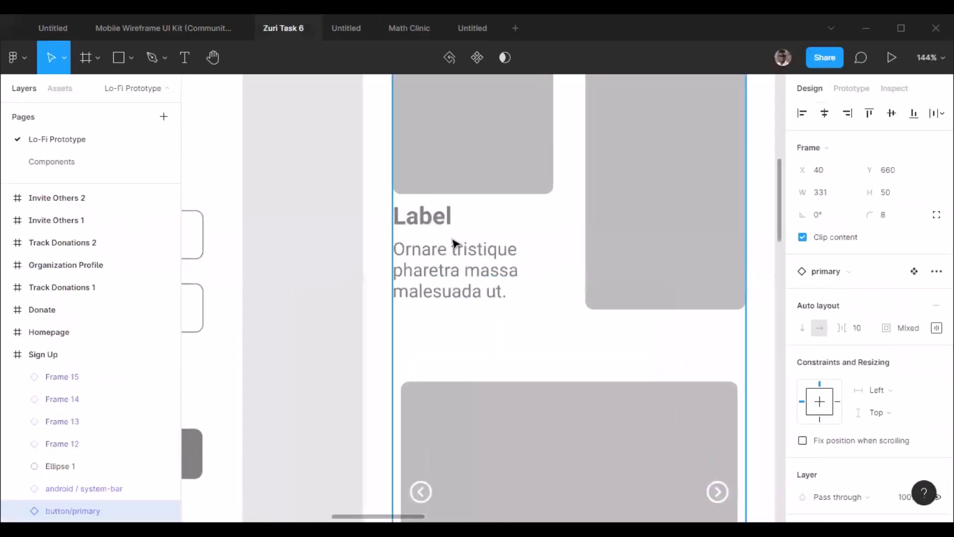
left_click(463, 29)
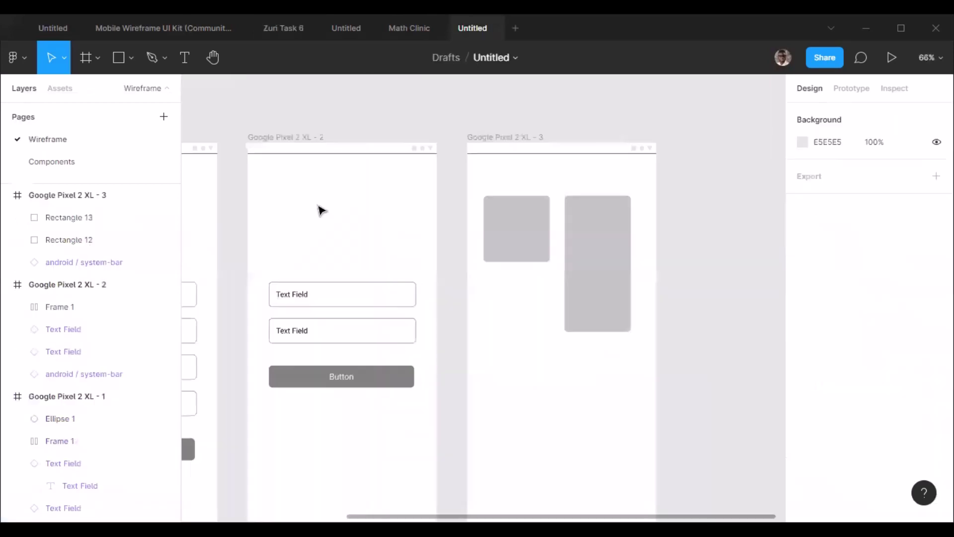
Step: Add the text "Label" below the square in the third phone frame
left_click(188, 60)
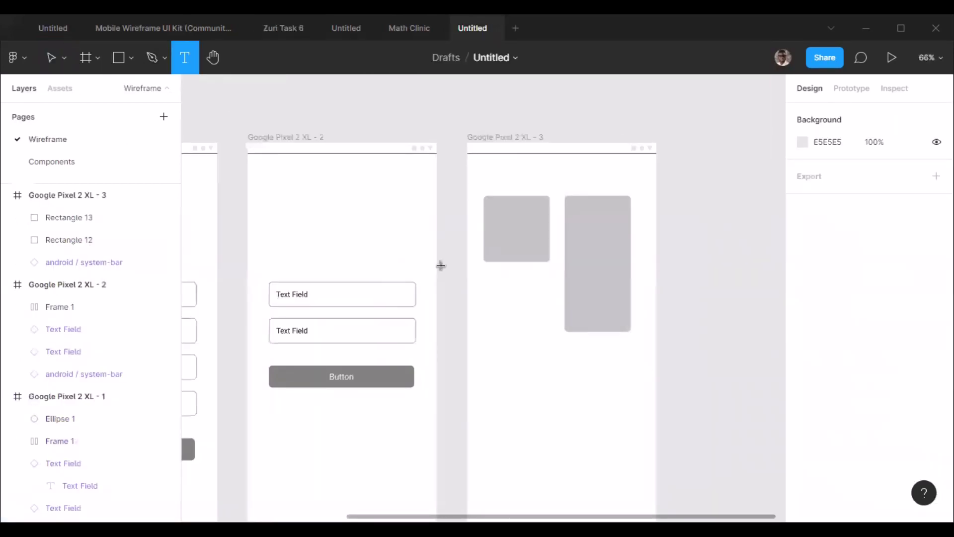
left_click(500, 305)
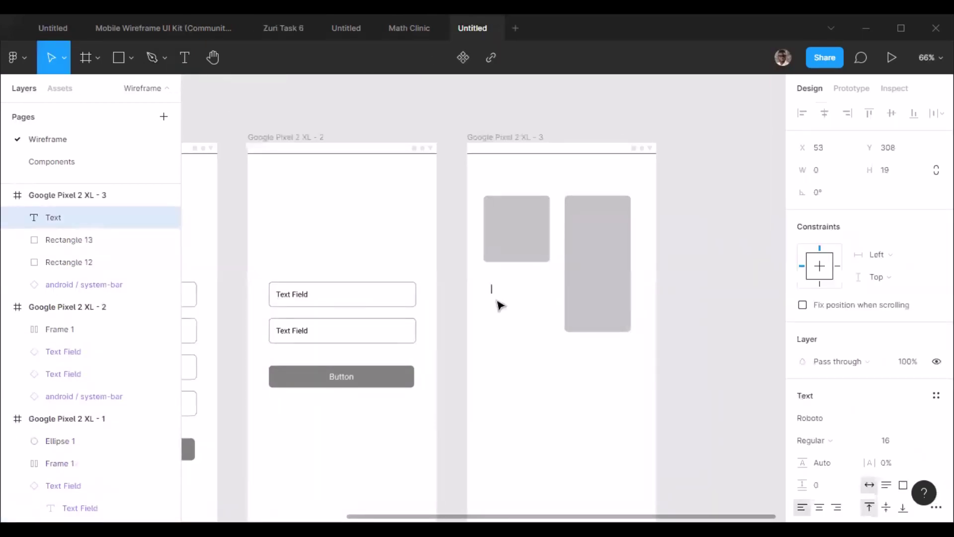
type("Label")
key("Escape")
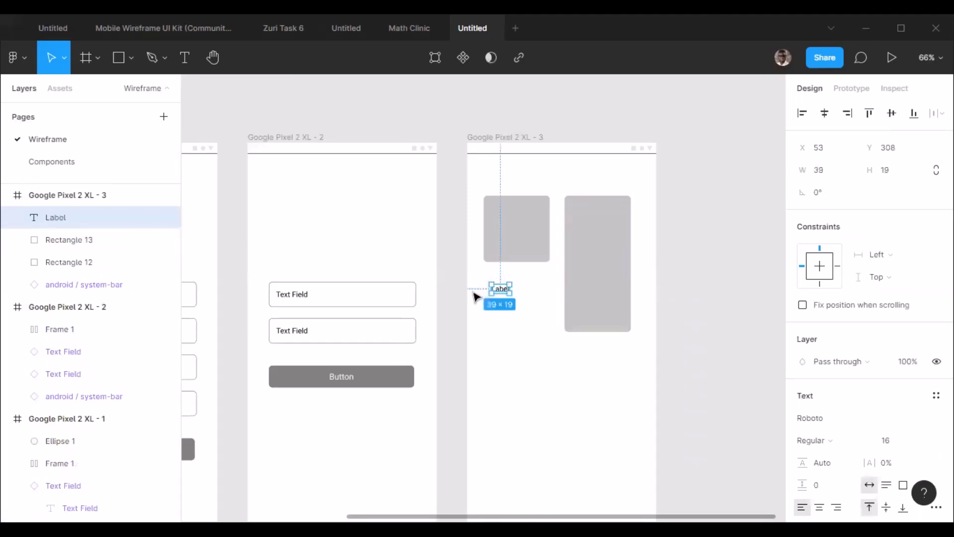
Step: Set the "Label" text to font size 24 and Bold weight
scroll(475, 297, "up", 5)
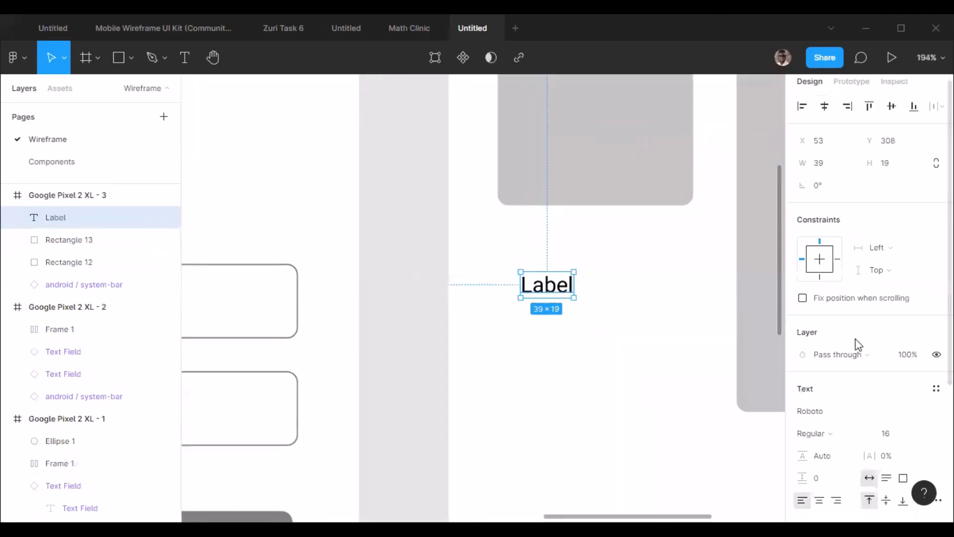
scroll(858, 344, "down", 4)
left_click(925, 241)
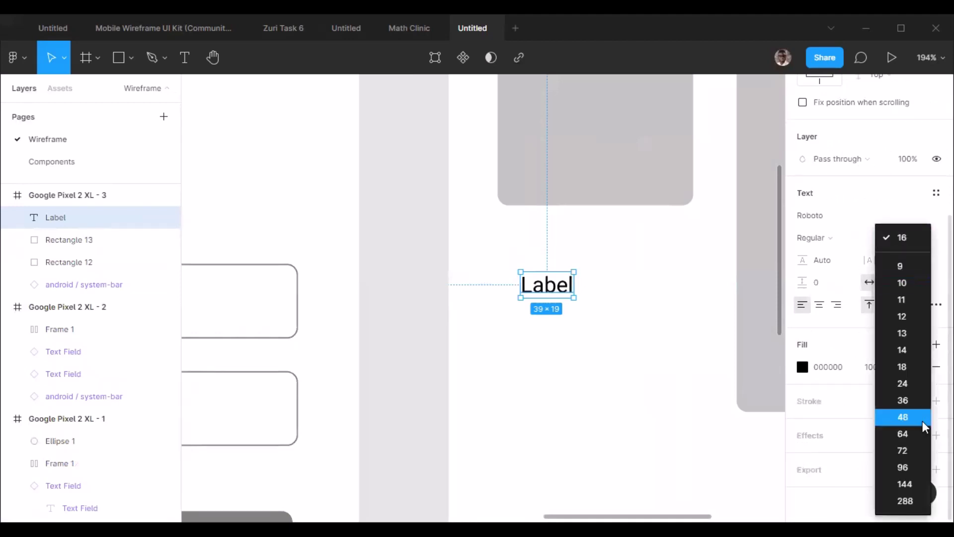
left_click(909, 385)
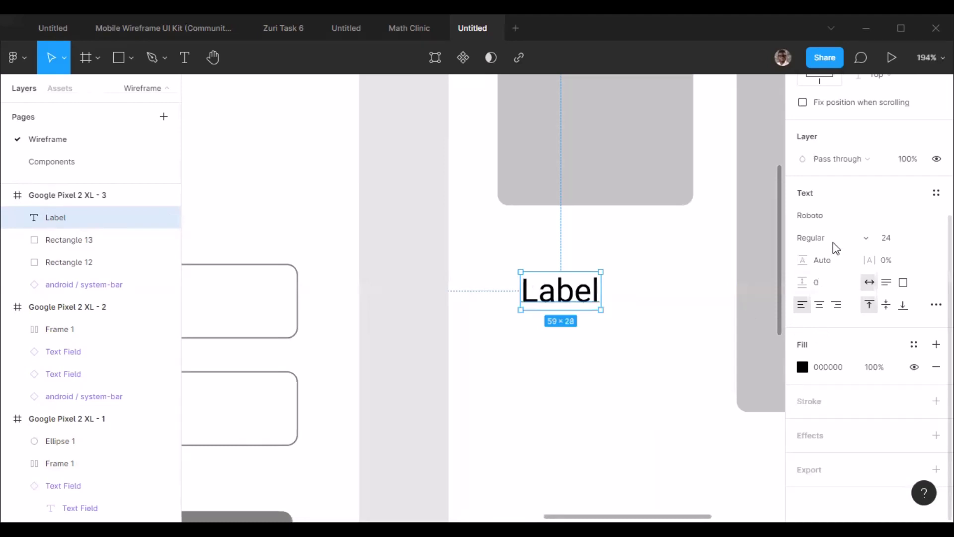
left_click(866, 241)
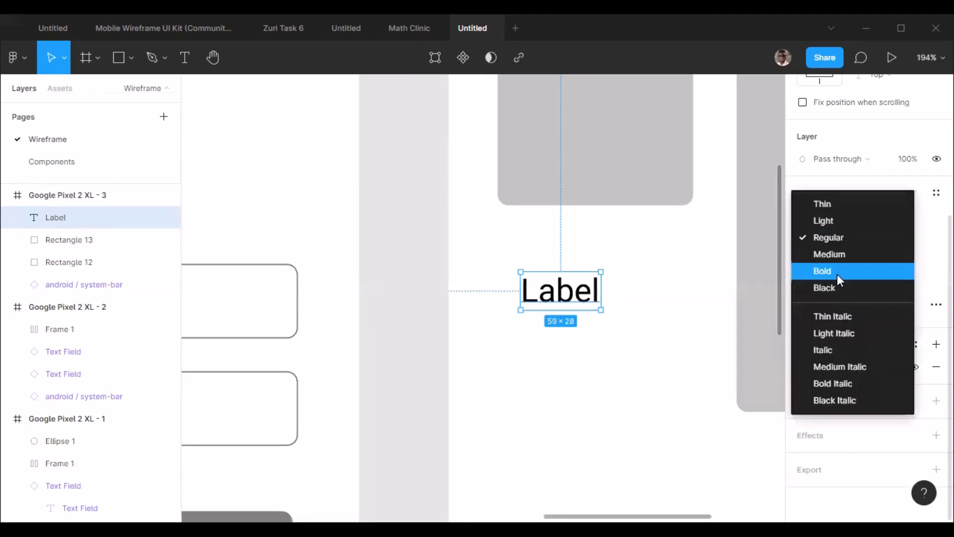
left_click(837, 274)
Step: Move the label just beneath the square, aligned to its left edge at X 36, Y 263, and fill it with grey 818181
left_click_drag(573, 297, 553, 241)
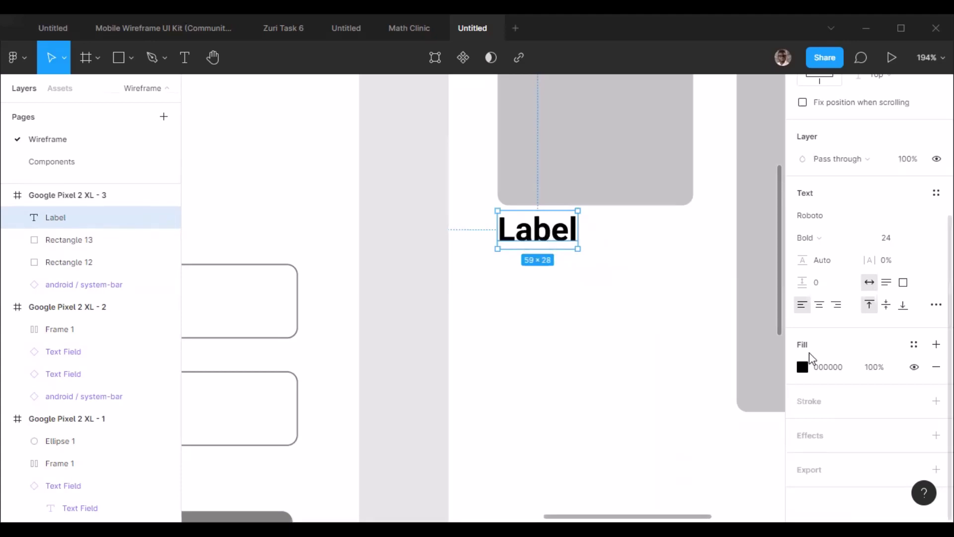
left_click(802, 366)
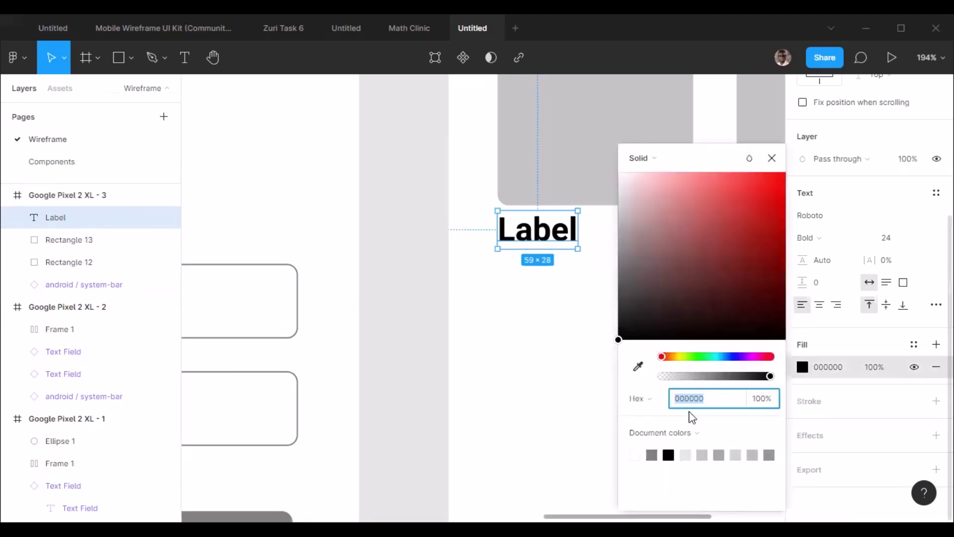
left_click(652, 454)
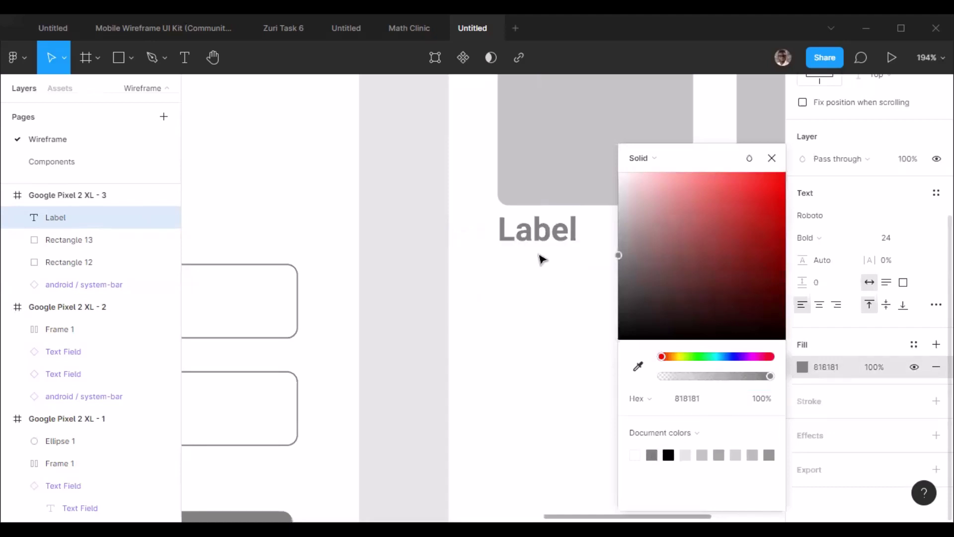
left_click(402, 241)
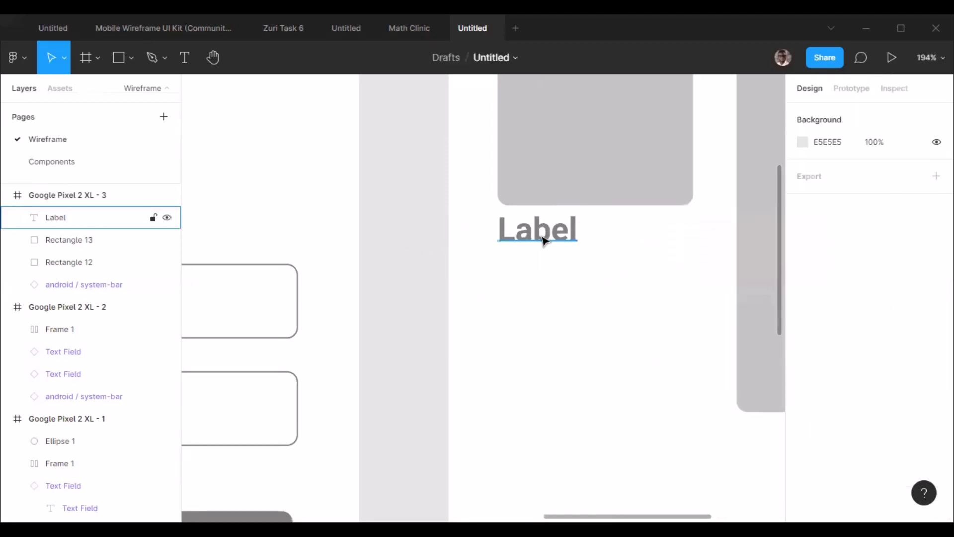
Step: Save the label's formatting as a text style named "Text Header" and move the label up to Y 259 against the square
left_click(547, 240)
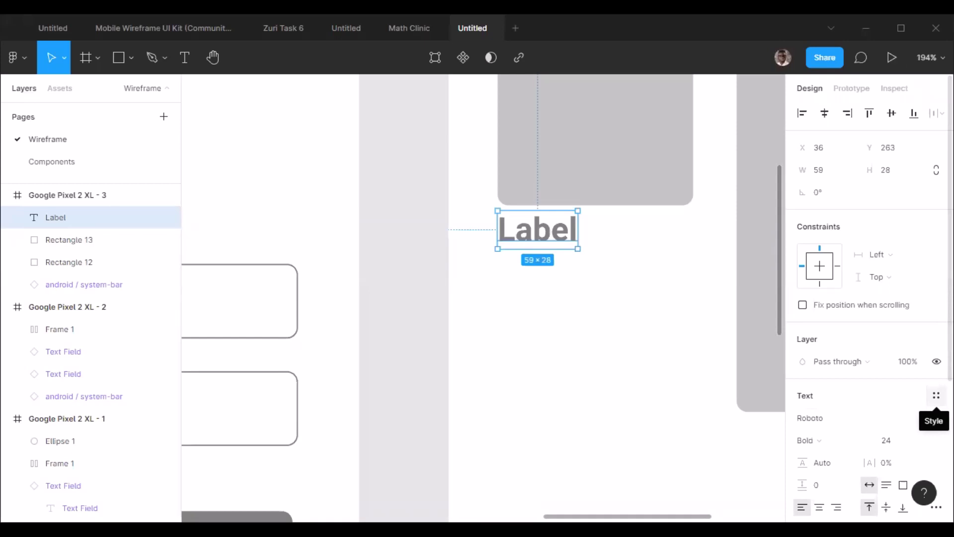
left_click(936, 396)
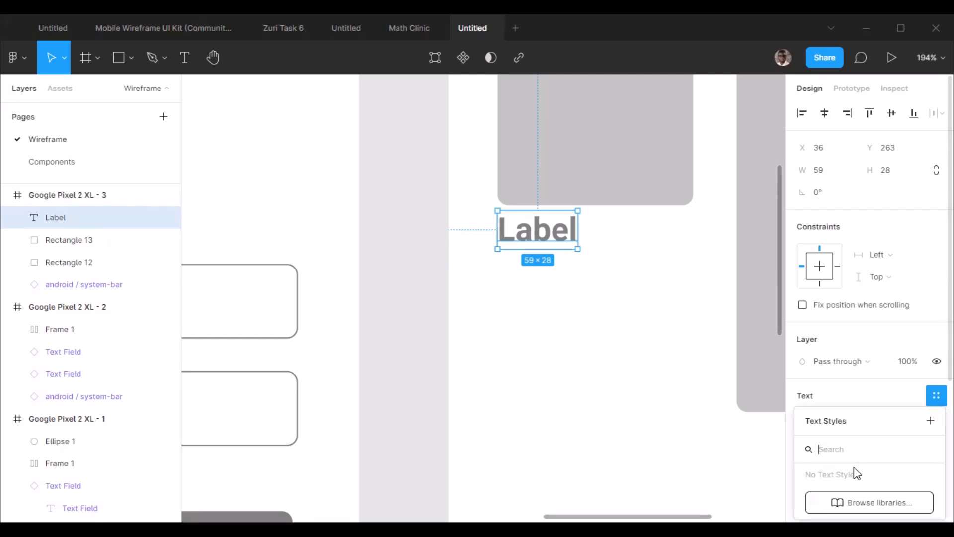
left_click(928, 421)
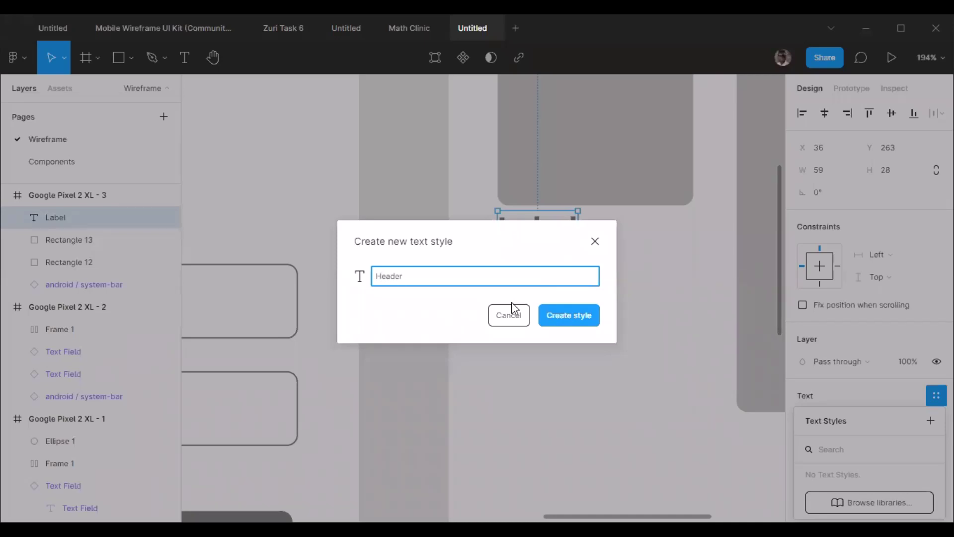
key("ctrl+a")
type("Te")
left_click(571, 322)
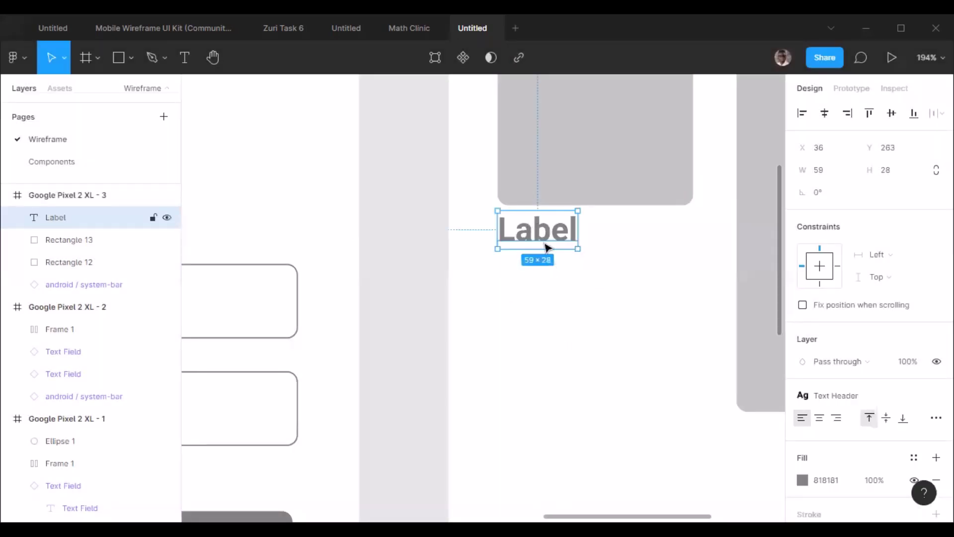
left_click_drag(539, 227, 539, 221)
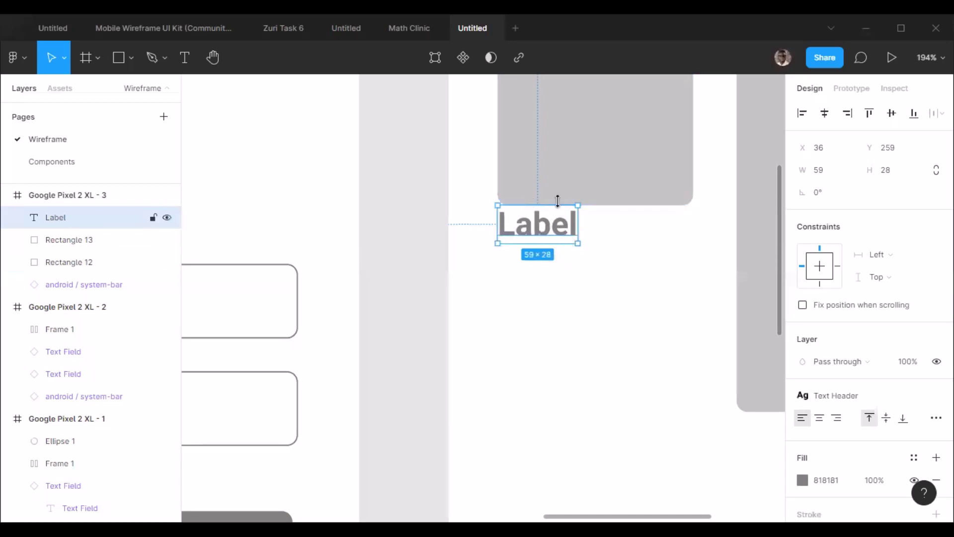
left_click(409, 200)
Step: Add the text "Lorem ipsum" below the label at X 47, Y 312
key("t")
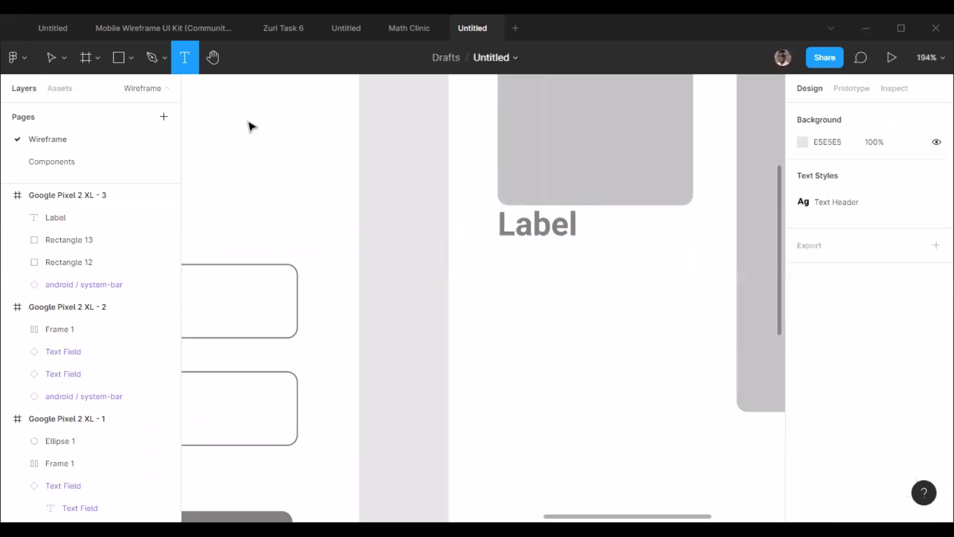
left_click(512, 277)
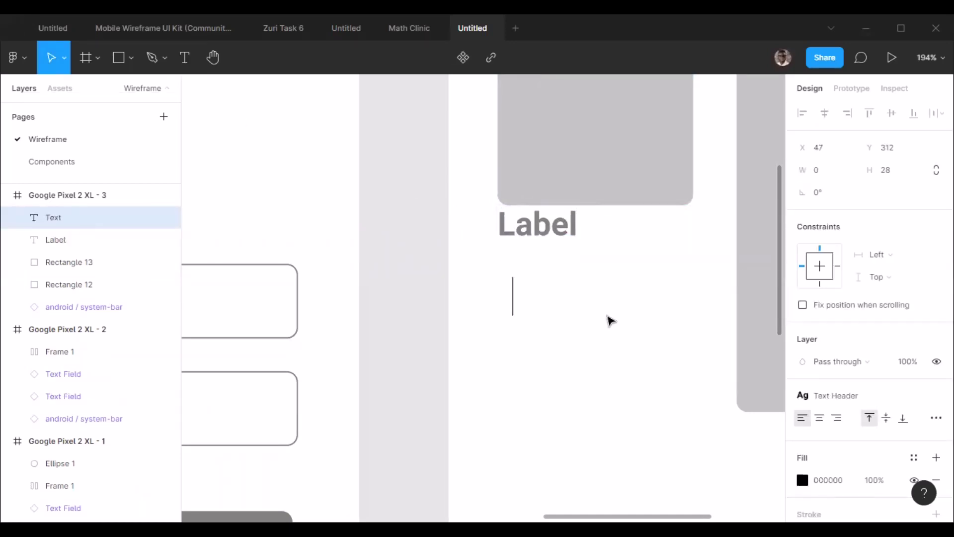
type("Lore")
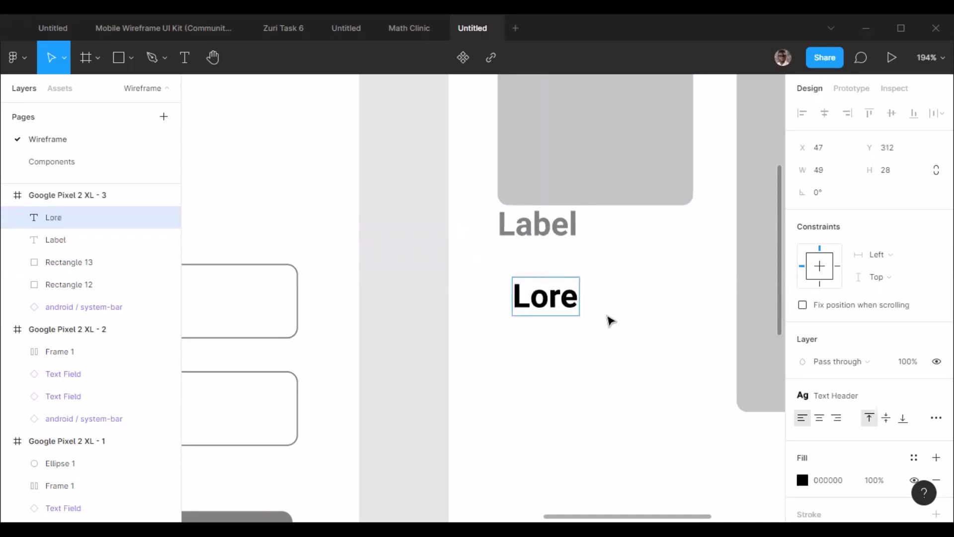
type("m ipsum")
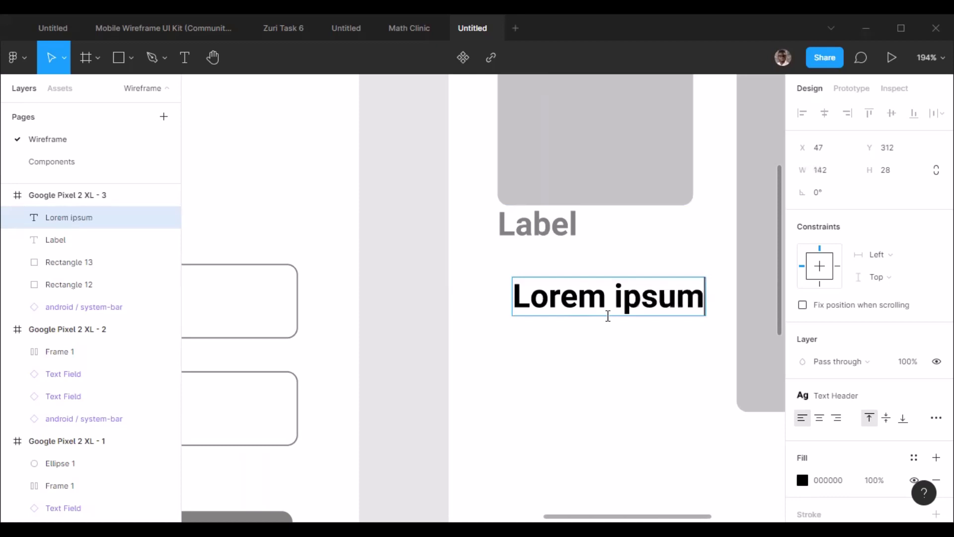
key("Return")
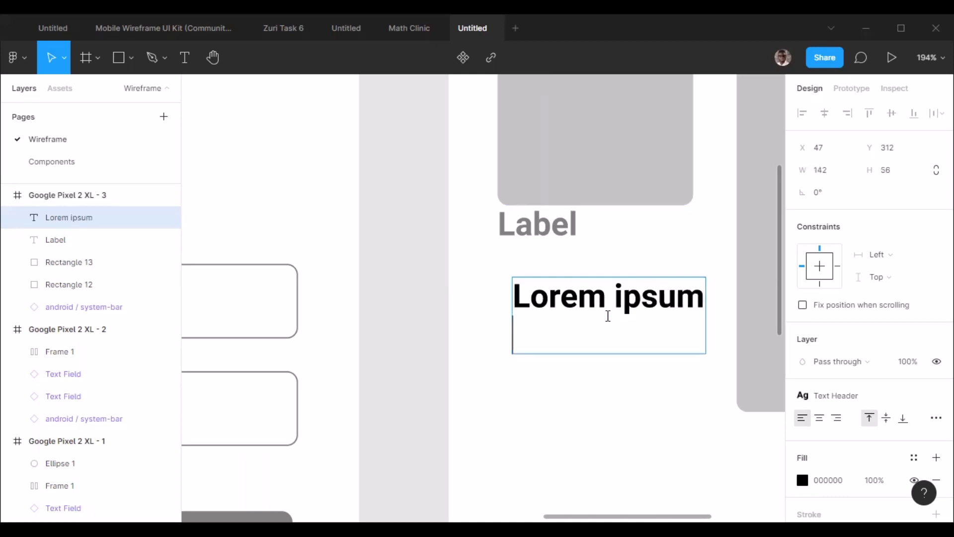
key("BackSpace")
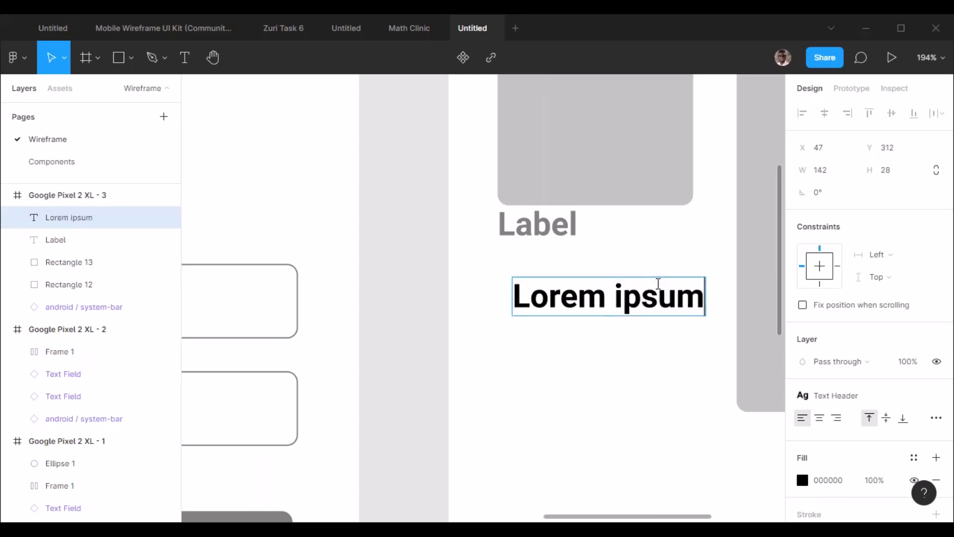
Step: Select all of the "Lorem ipsum" text and open the list of plugins for it
key("ctrl+a")
right_click(651, 300)
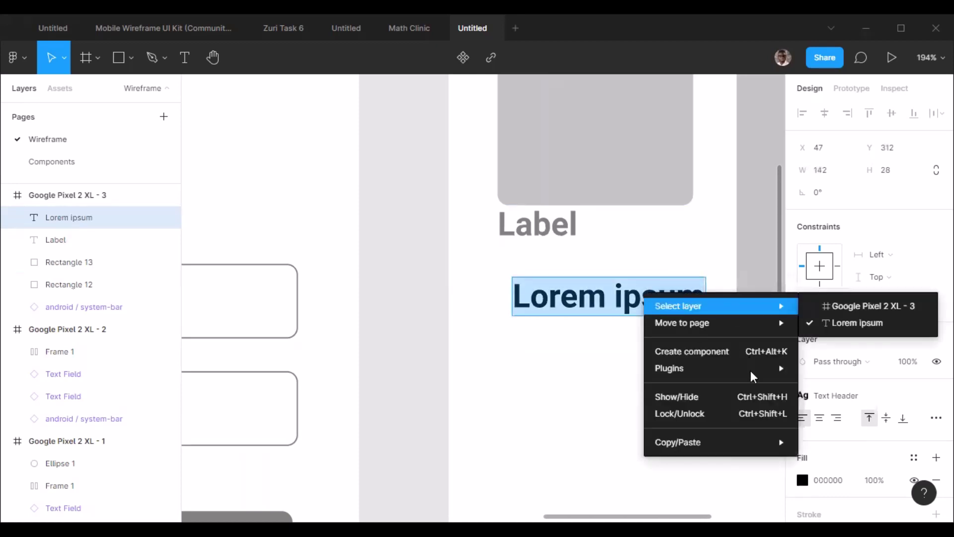
mouse_move(669, 368)
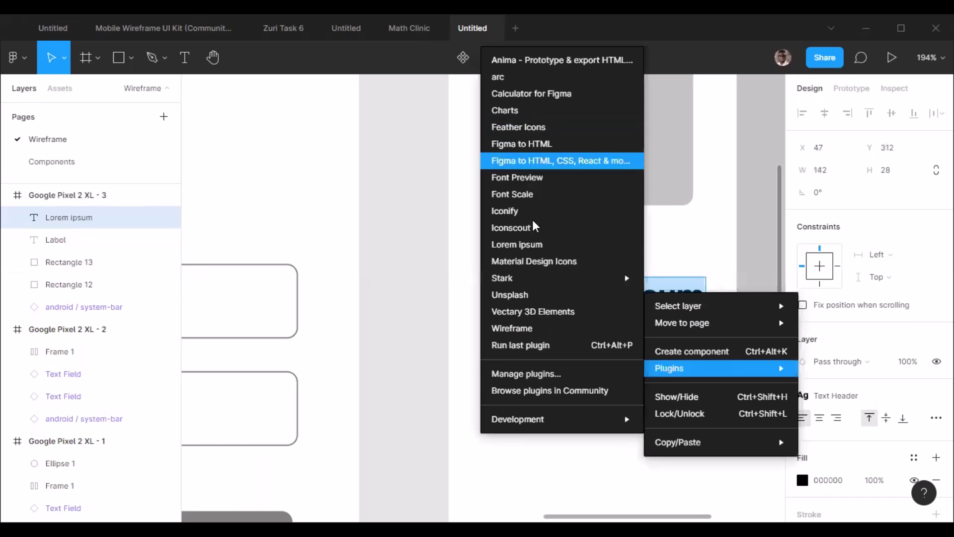
Step: Generate two sentences beginning with "Lorem ipsum..." in the selected text layer using the Lorem ipsum plugin
left_click(531, 244)
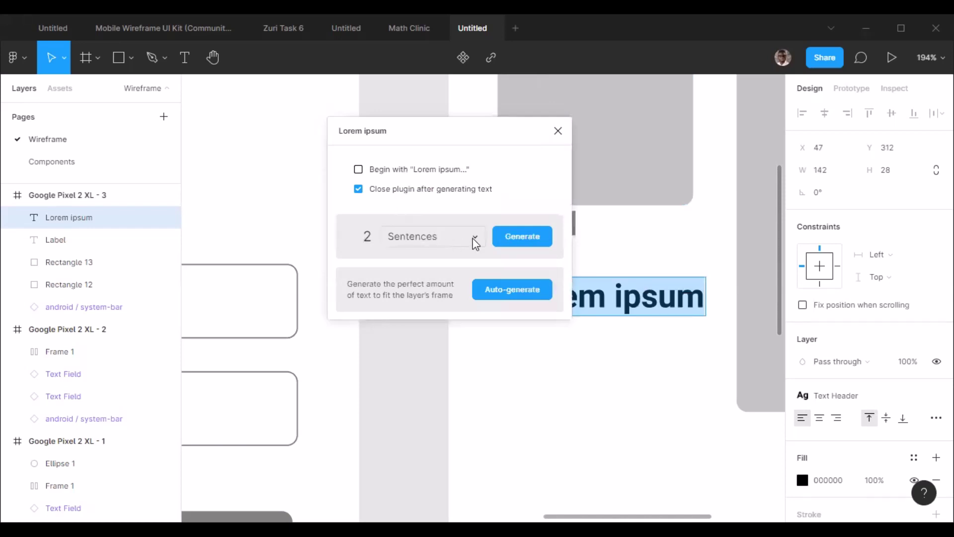
left_click(387, 175)
left_click(525, 237)
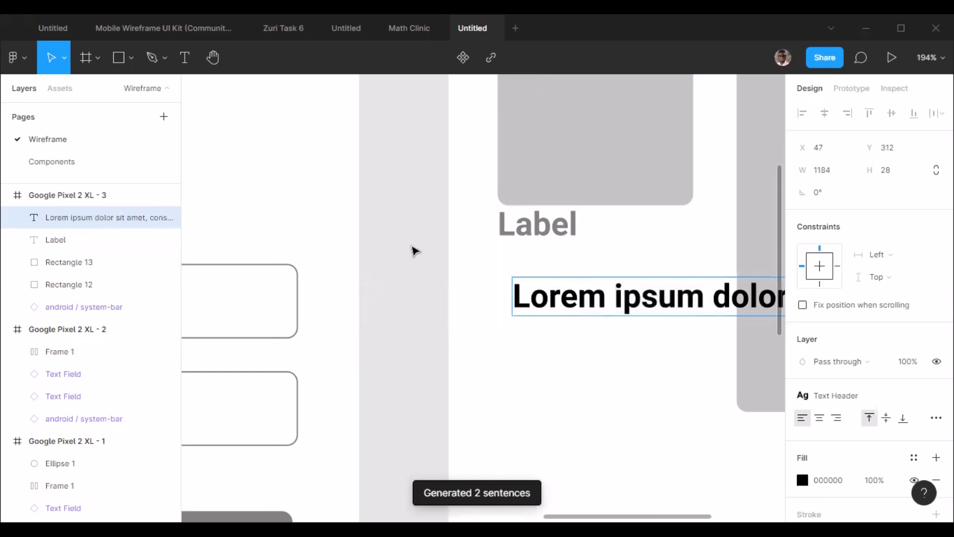
Step: Set the width of the generated lorem ipsum text layer to 300
scroll(428, 251, "down", 5)
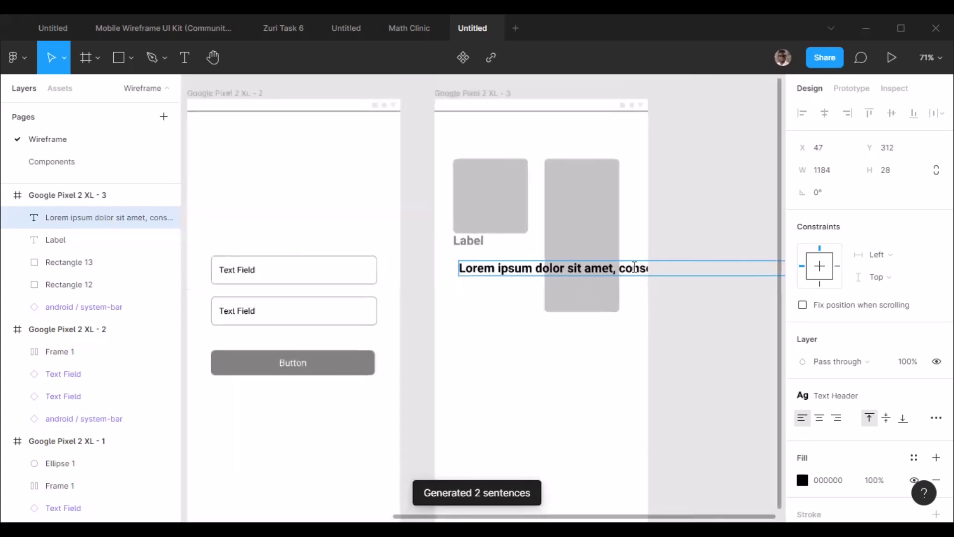
scroll(634, 267, "down", 5)
scroll(646, 269, "up", 3)
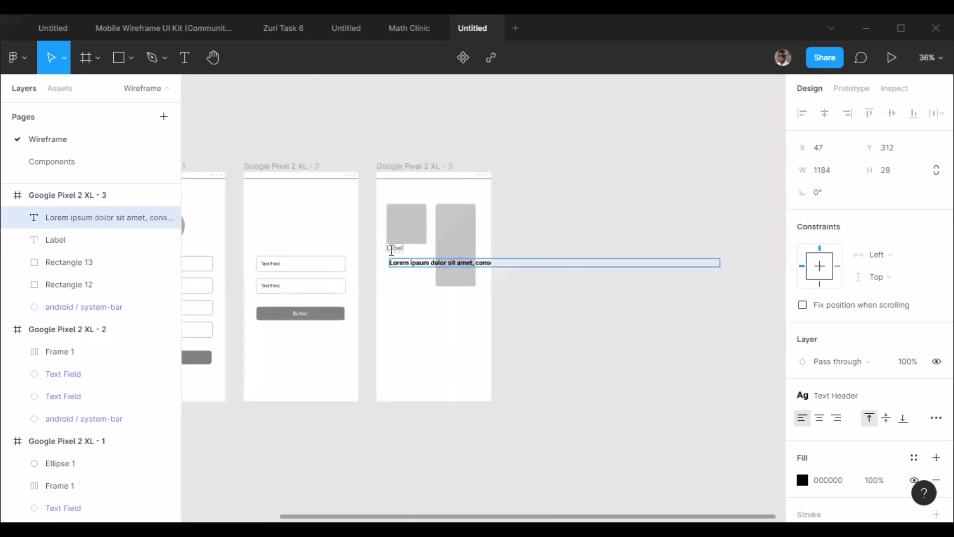
scroll(390, 254, "up", 5)
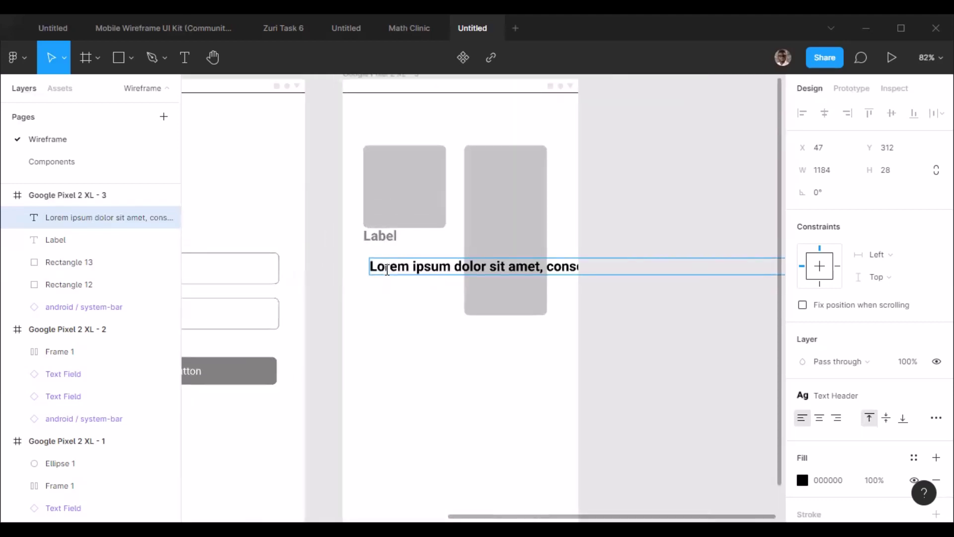
scroll(387, 270, "down", 1)
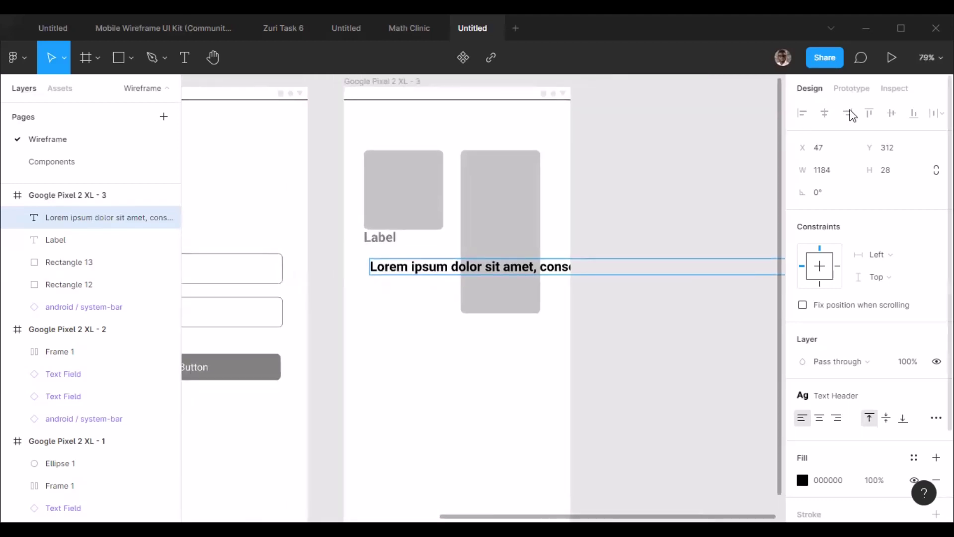
left_click(829, 171)
key("Escape")
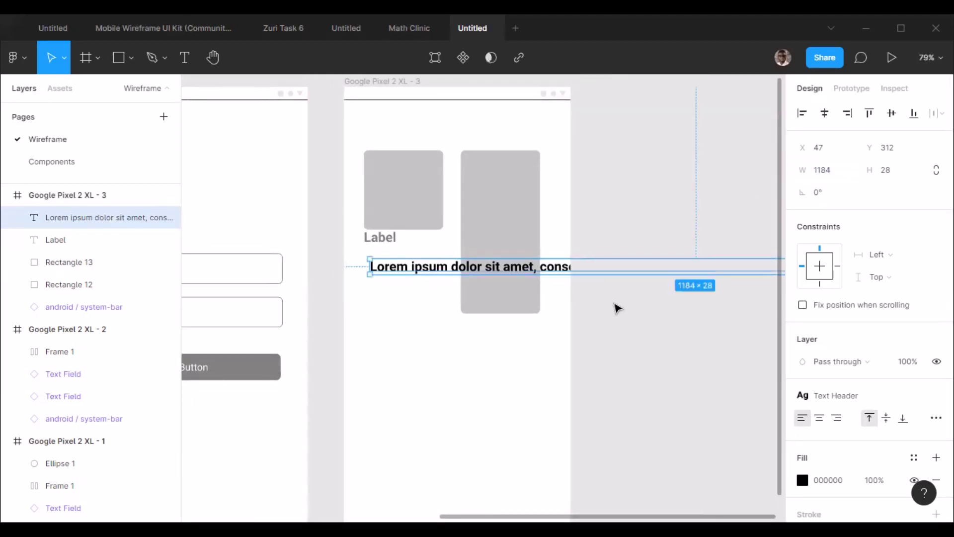
left_click(839, 168)
type("3")
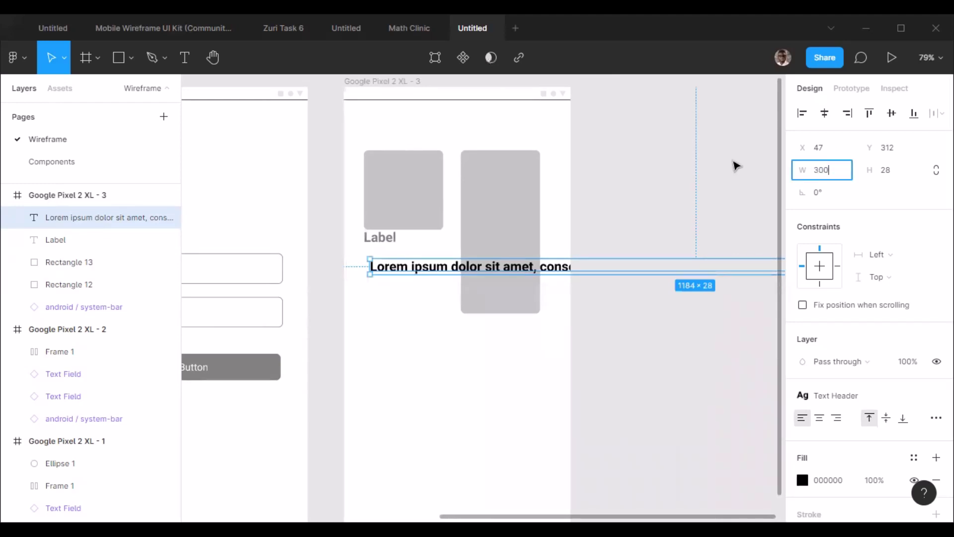
type("00")
key("Return")
Step: Place the lorem ipsum text below the Label at X 36, Y 306 and narrow it to 144 wide, matching the square
left_click_drag(535, 307, 383, 281)
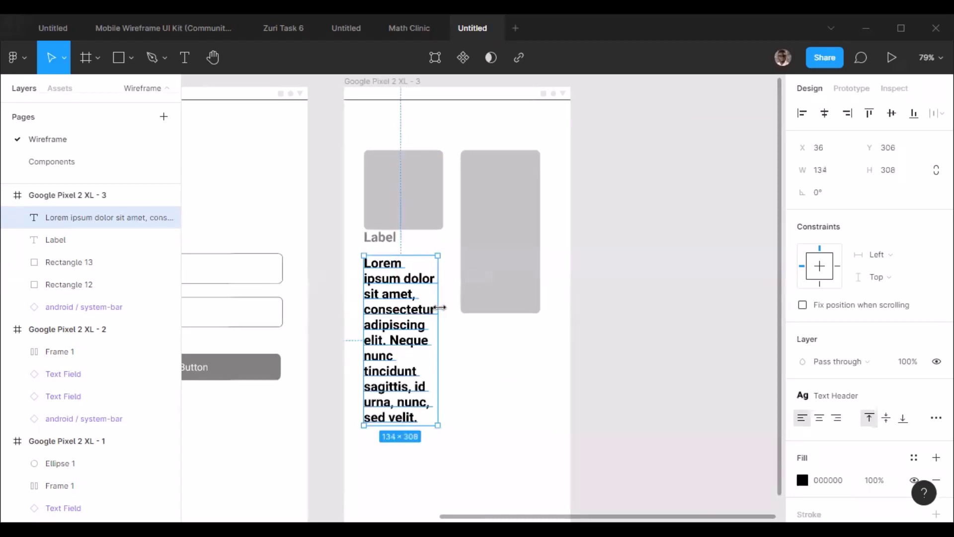
left_click_drag(440, 308, 445, 308)
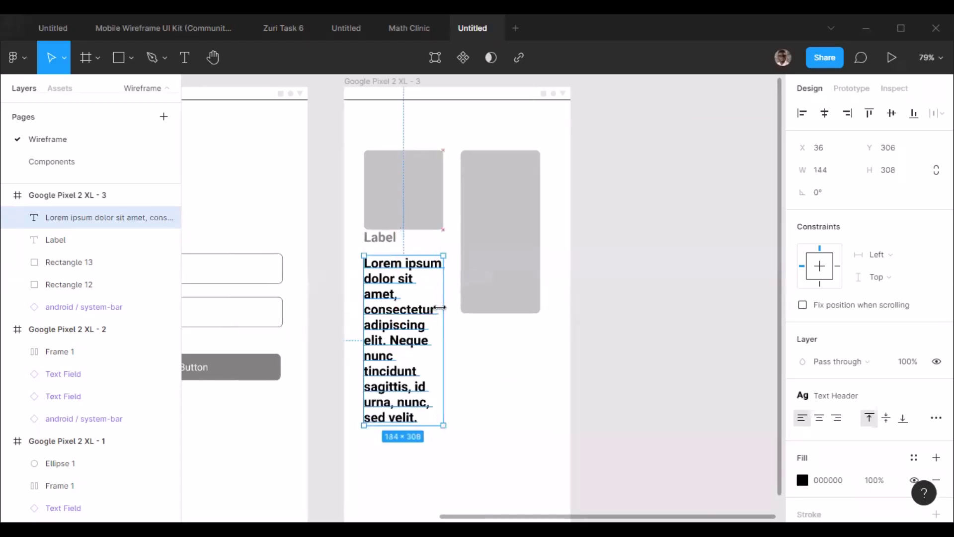
Step: Replace the paragraph's text with one generated sentence using the Lorem ipsum plugin
right_click(390, 298)
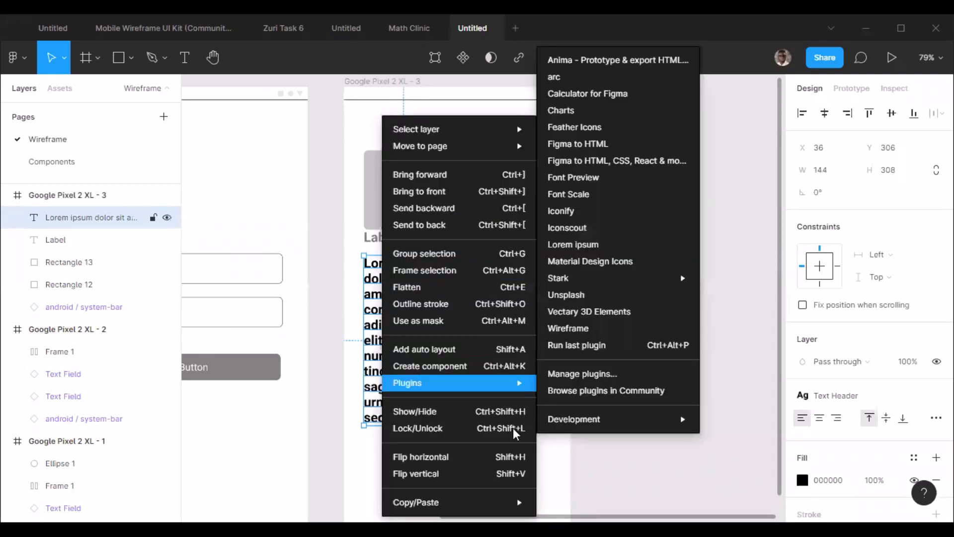
mouse_move(507, 389)
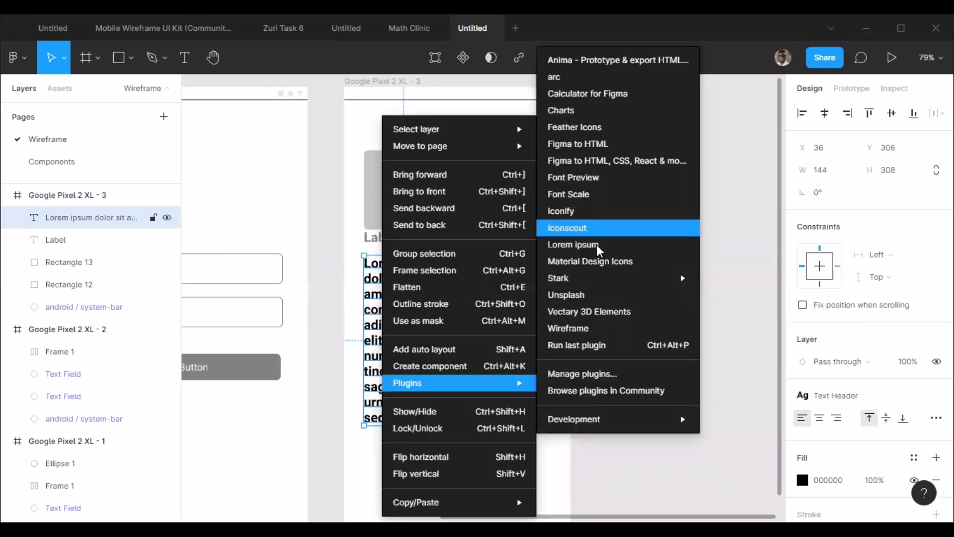
left_click(573, 244)
left_click_drag(378, 239, 355, 229)
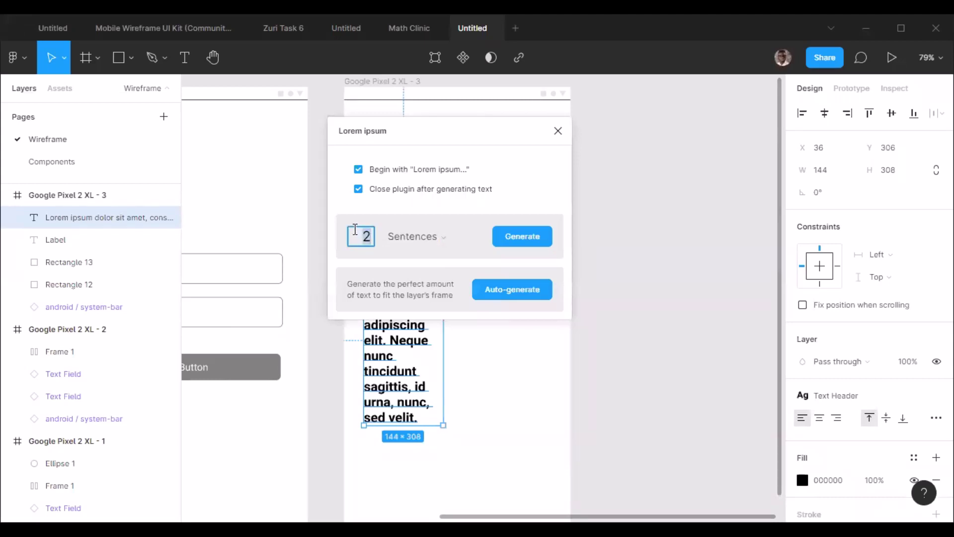
left_click(523, 235)
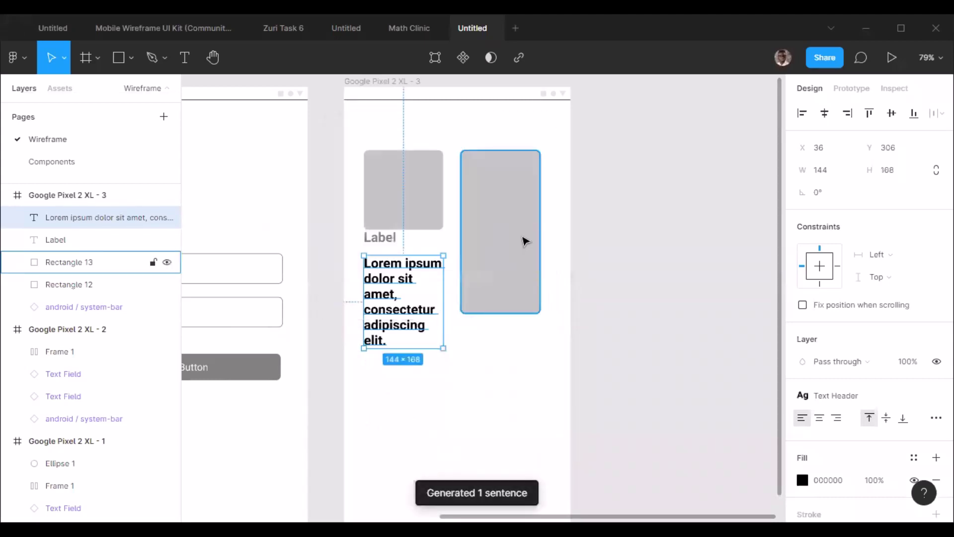
Step: Detach the Text Header style from the lorem ipsum paragraph, keeping that paragraph selected
scroll(654, 300, "down", 1)
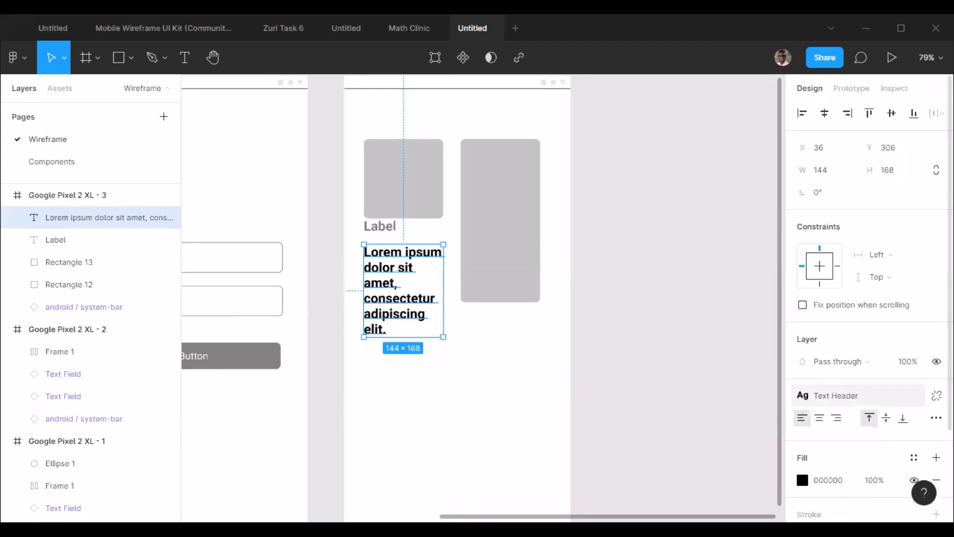
left_click(645, 326)
left_click(412, 264)
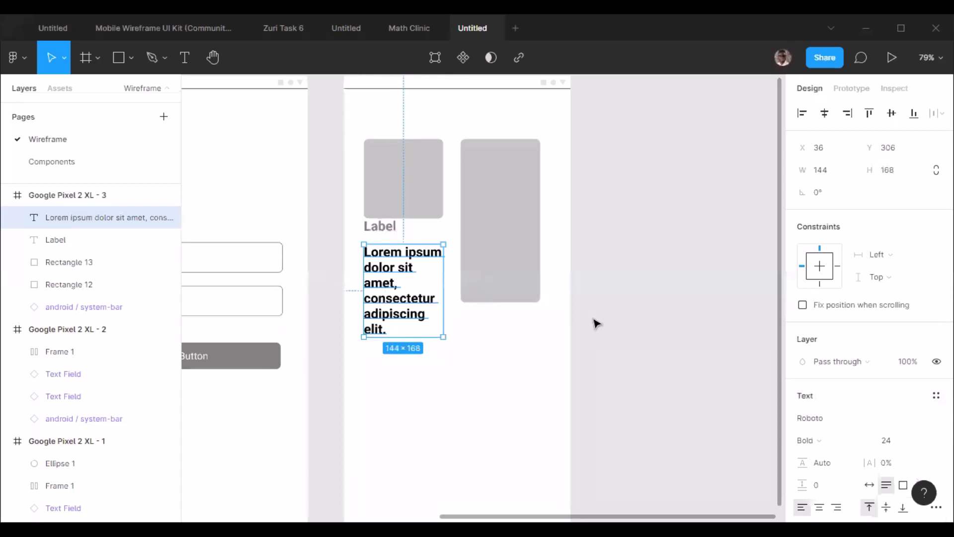
left_click(936, 395)
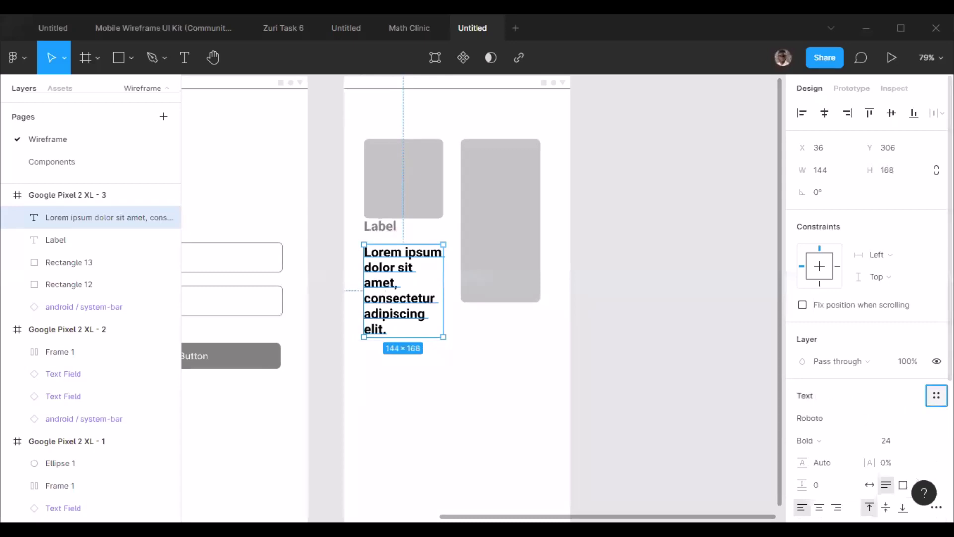
left_click(467, 338)
left_click(398, 293)
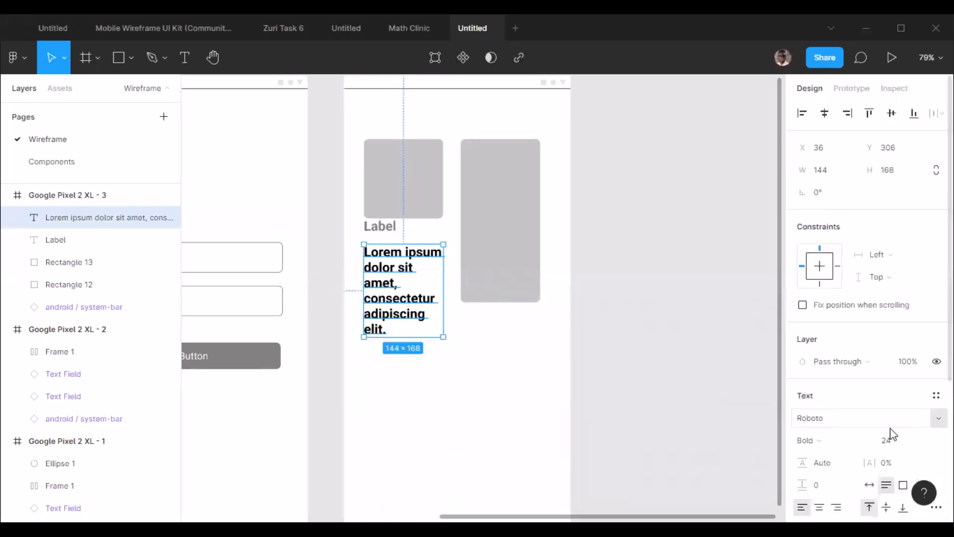
Step: Set the lorem ipsum paragraph's font size to 18
scroll(894, 427, "down", 3)
left_click(924, 305)
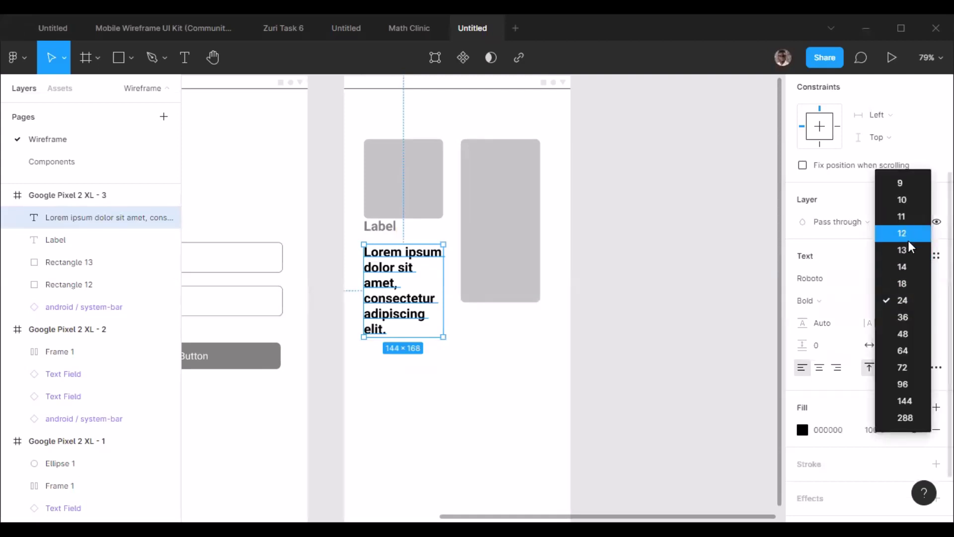
left_click(901, 283)
left_click(591, 269)
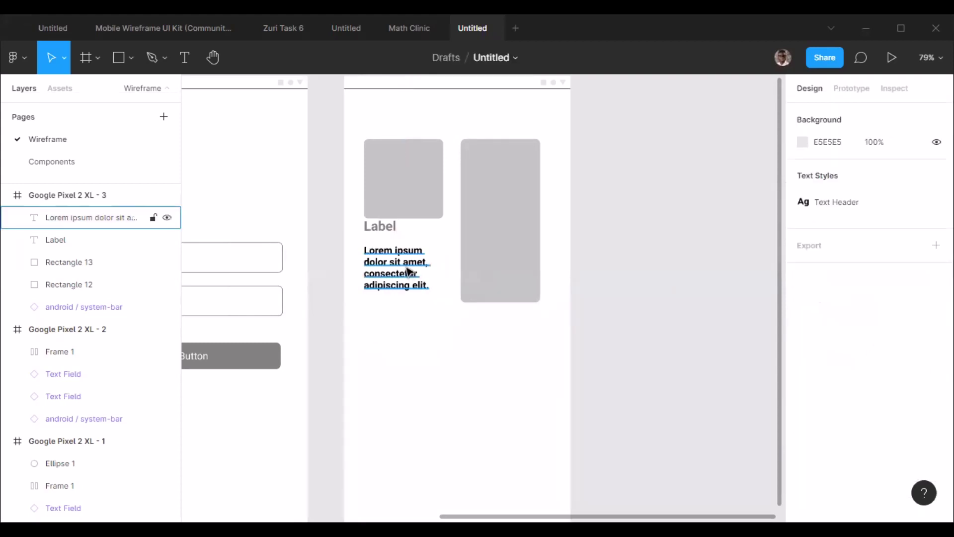
Step: Change the lorem ipsum paragraph's fill to the grey document color 818181
left_click(412, 271)
double_click(406, 260)
key("Escape")
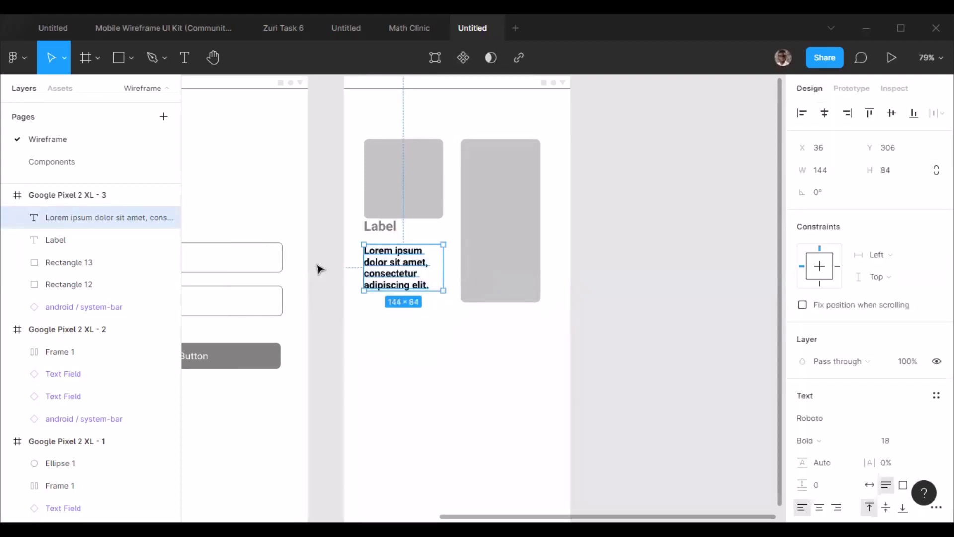
left_click_drag(382, 267, 381, 267)
scroll(815, 422, "down", 5)
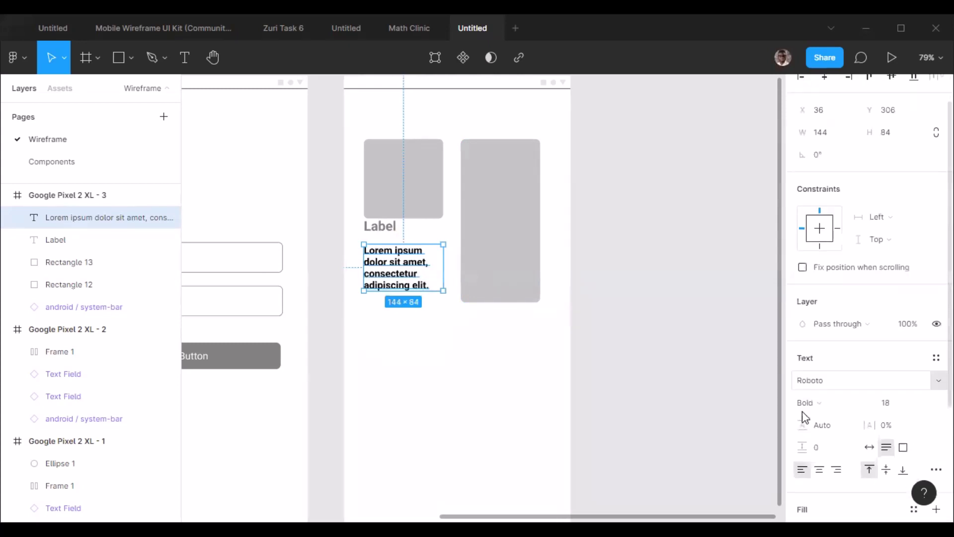
left_click(802, 367)
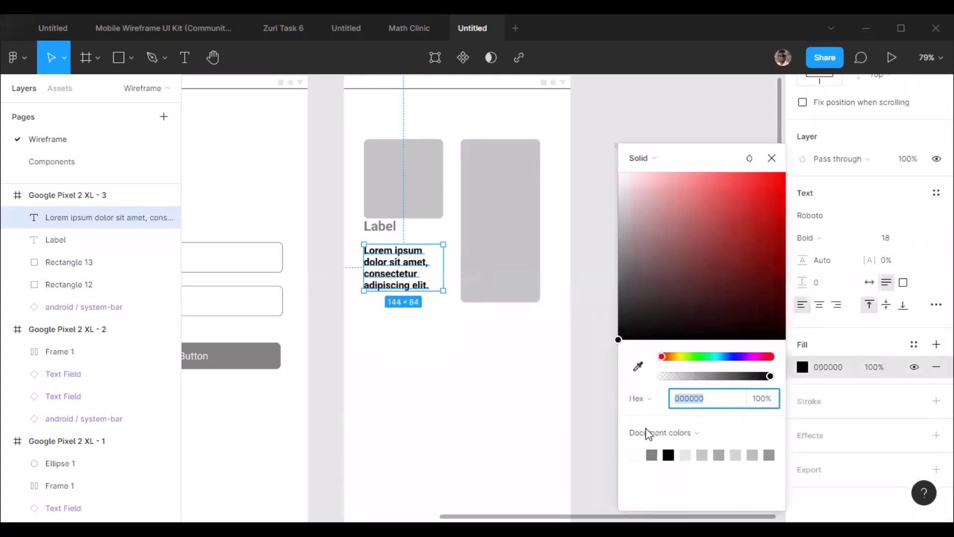
left_click(652, 454)
left_click(562, 277)
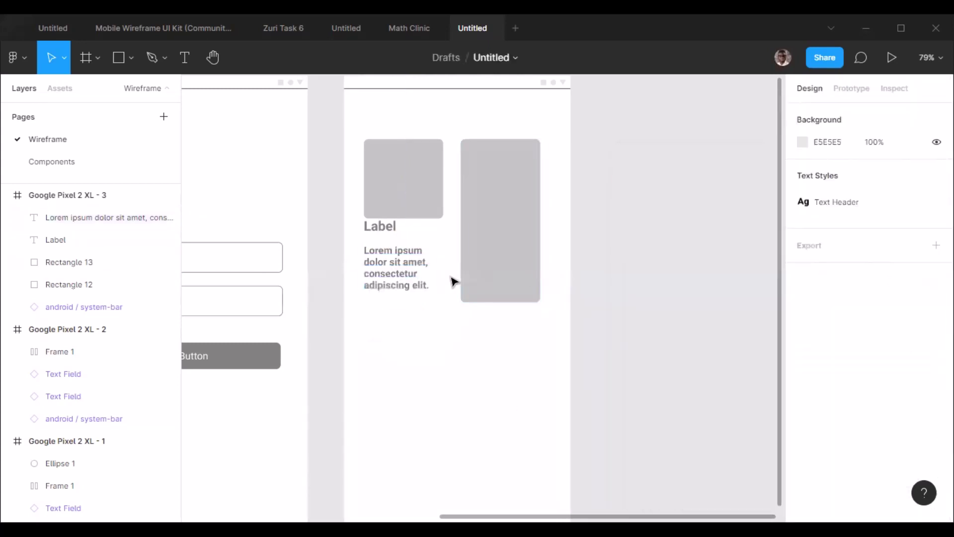
Step: Create a new text style named "Body Text" from the lorem ipsum paragraph
left_click(396, 258)
scroll(394, 259, "up", 3)
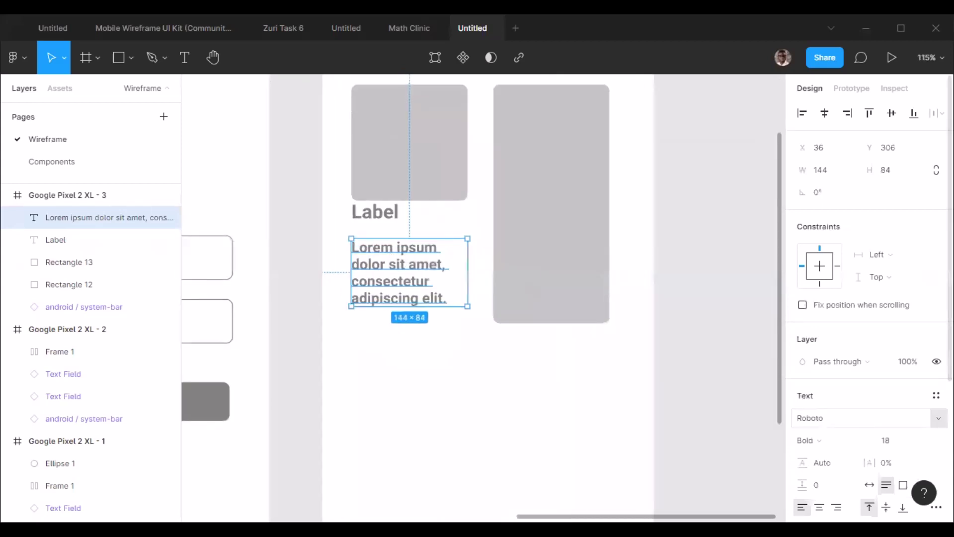
left_click(936, 395)
left_click(930, 420)
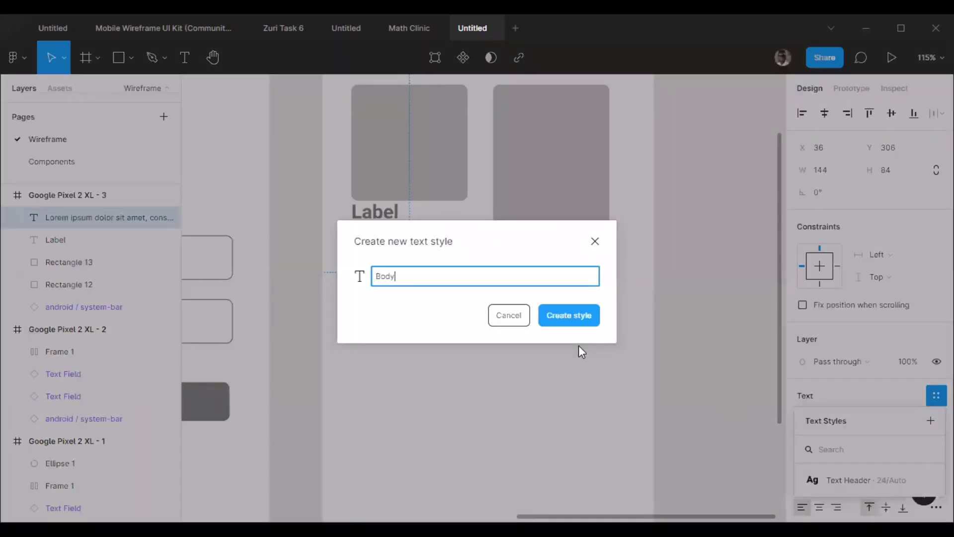
type("Body Text")
key("Return")
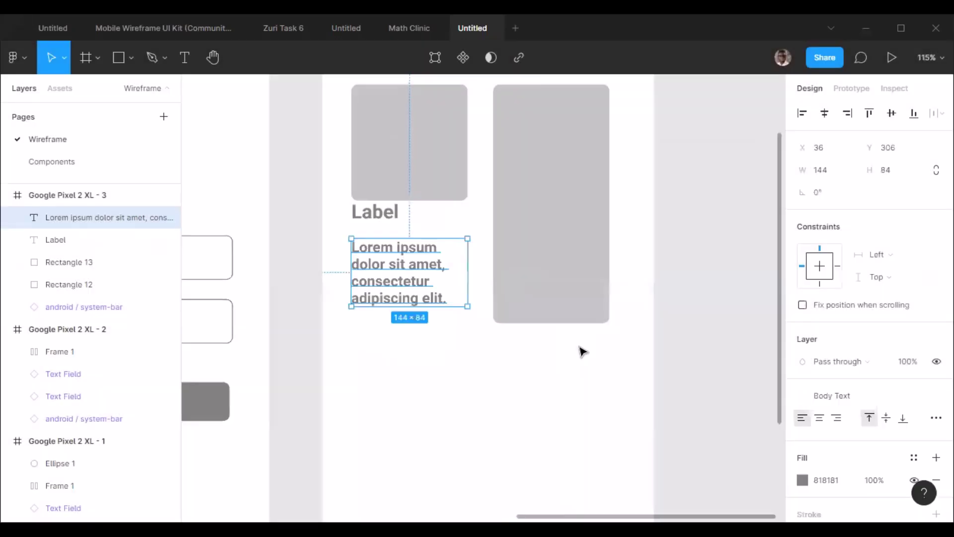
left_click(688, 298)
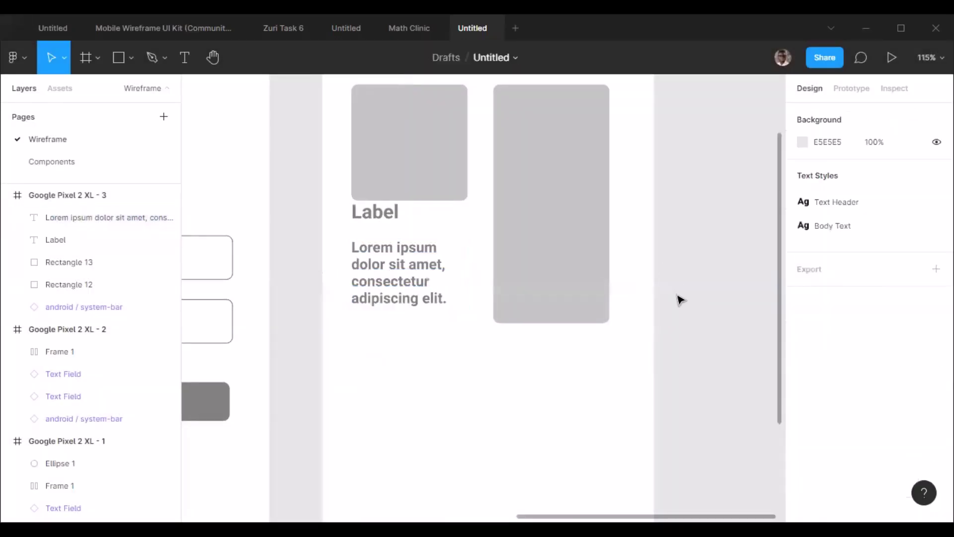
Step: Examine the lorem ipsum paragraph's constraints, applied text style and fill settings
left_click(437, 271)
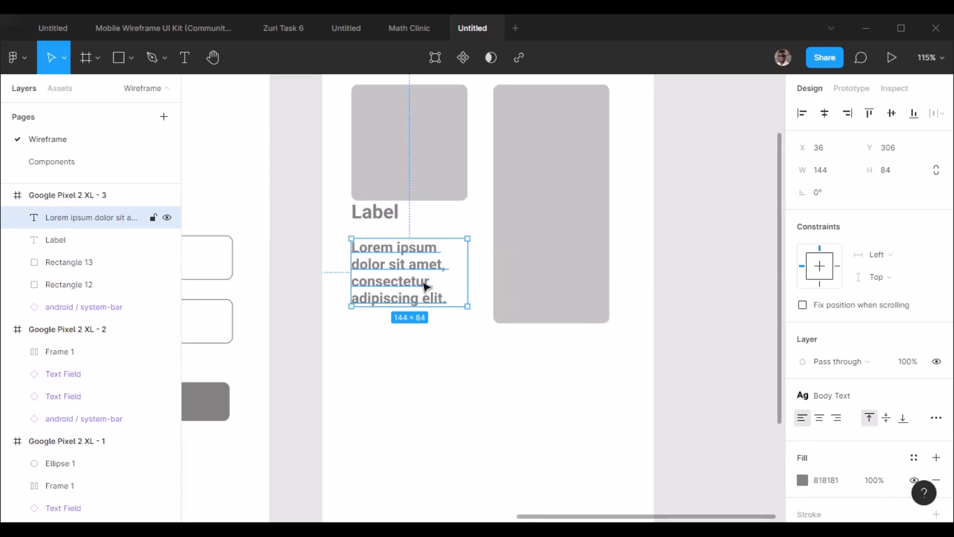
left_click(882, 277)
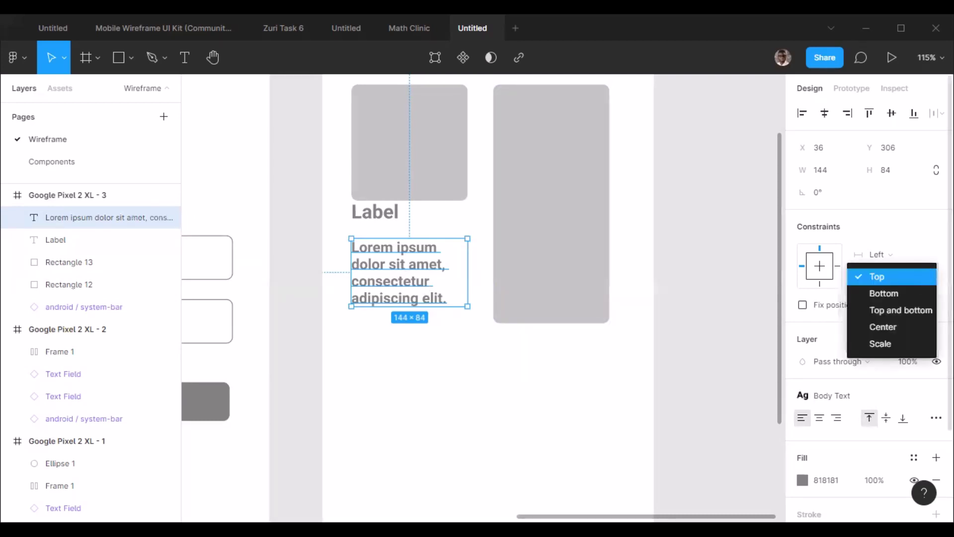
left_click(876, 277)
scroll(859, 308, "down", 2)
scroll(862, 335, "up", 2)
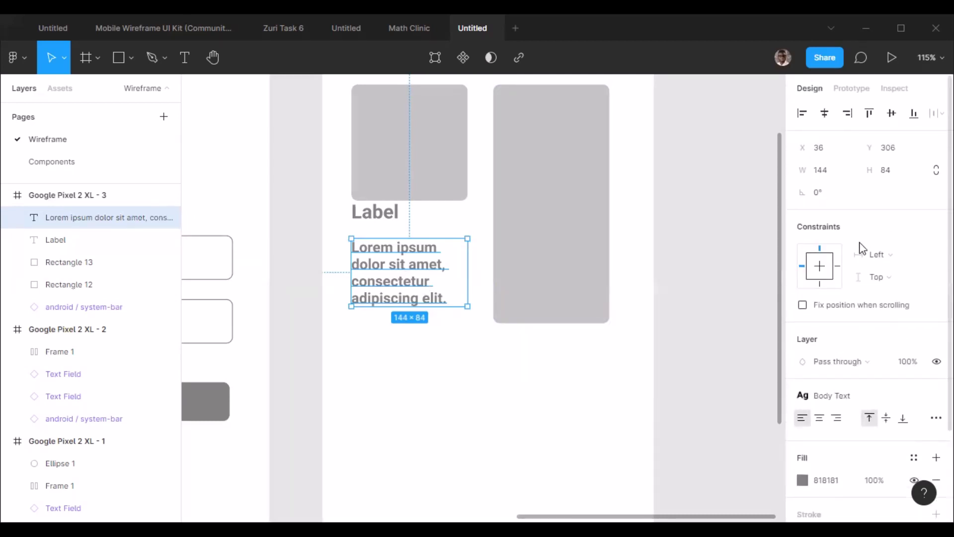
left_click(714, 268)
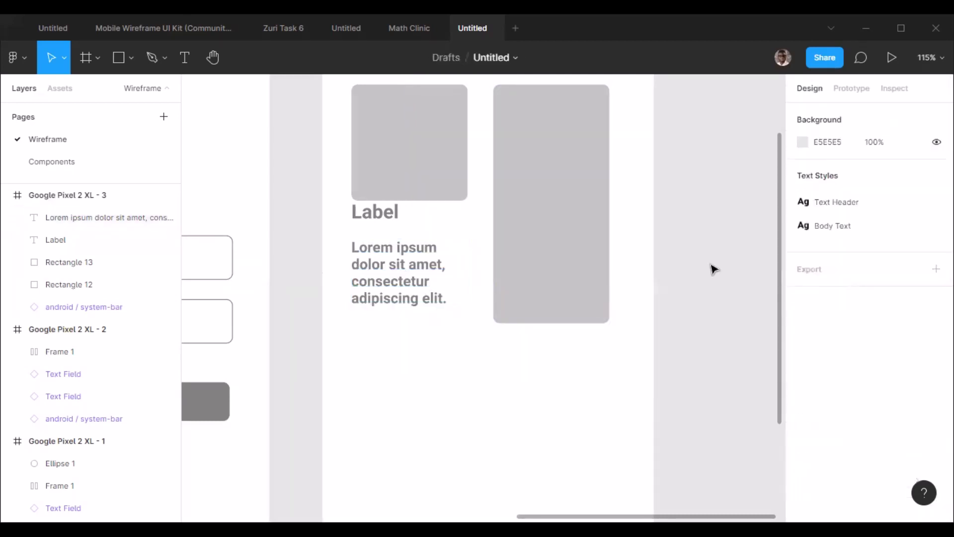
left_click(394, 274)
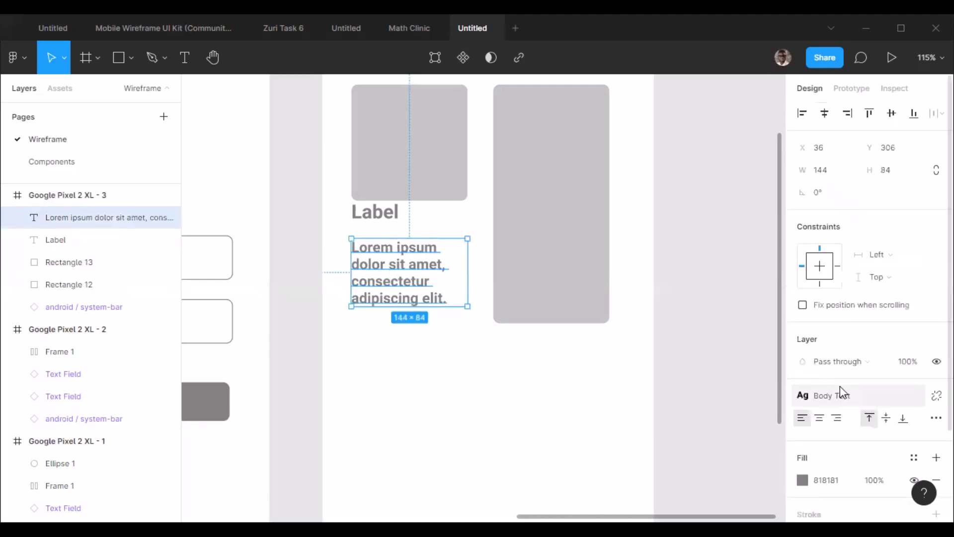
scroll(841, 387, "down", 3)
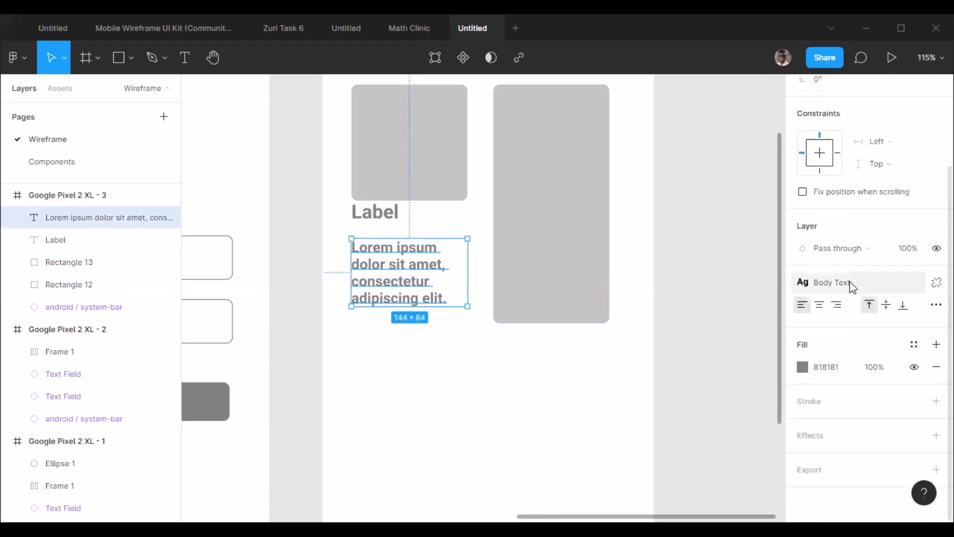
left_click(688, 251)
left_click(416, 259)
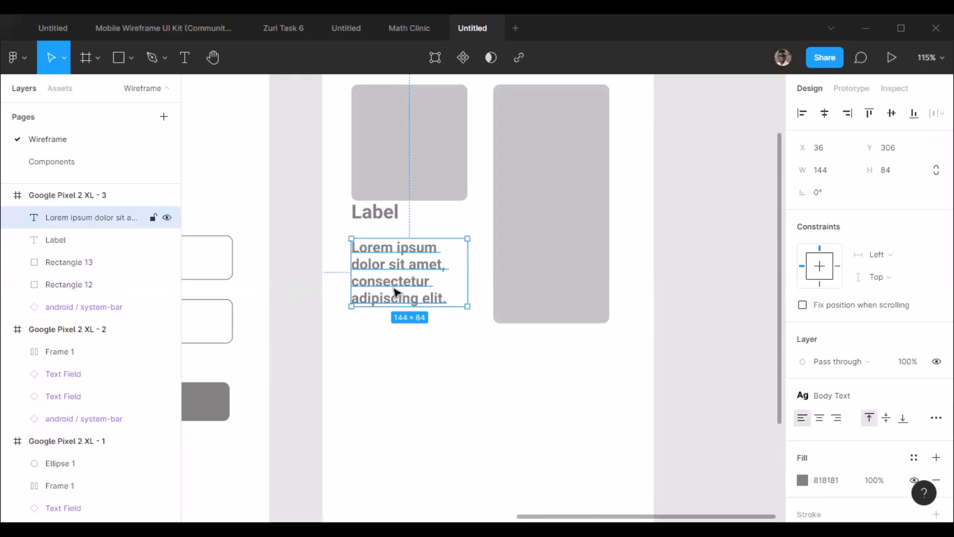
Step: Change the Body Text style's font weight to Regular
left_click(712, 267)
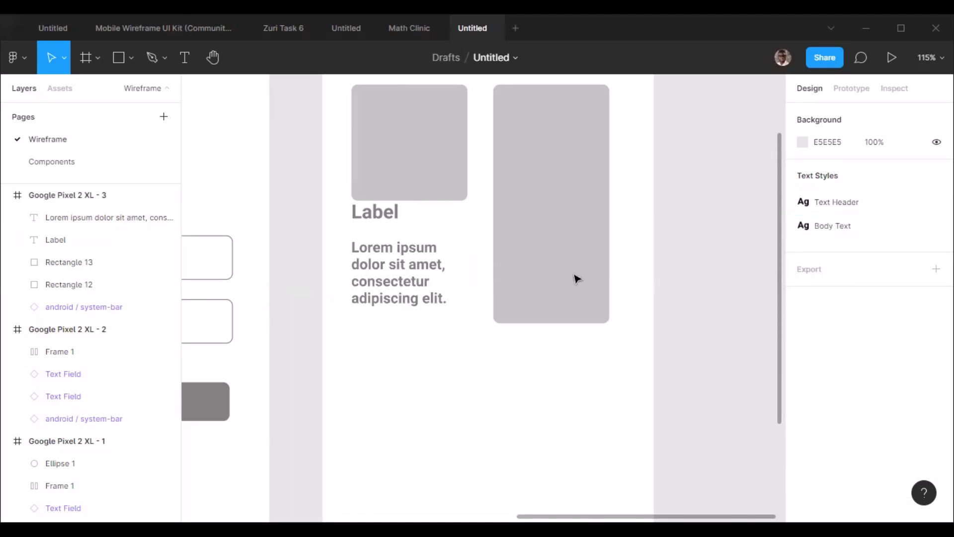
left_click(410, 260)
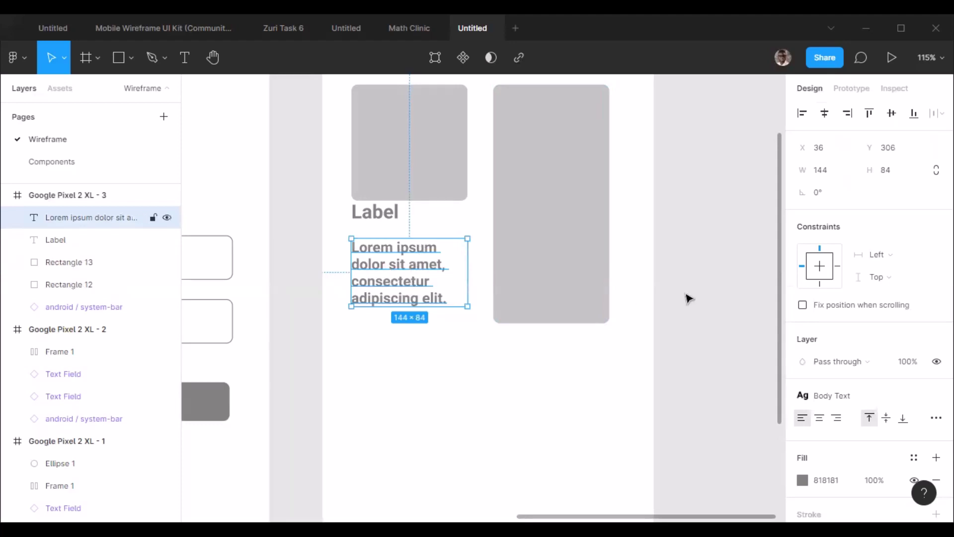
left_click(712, 261)
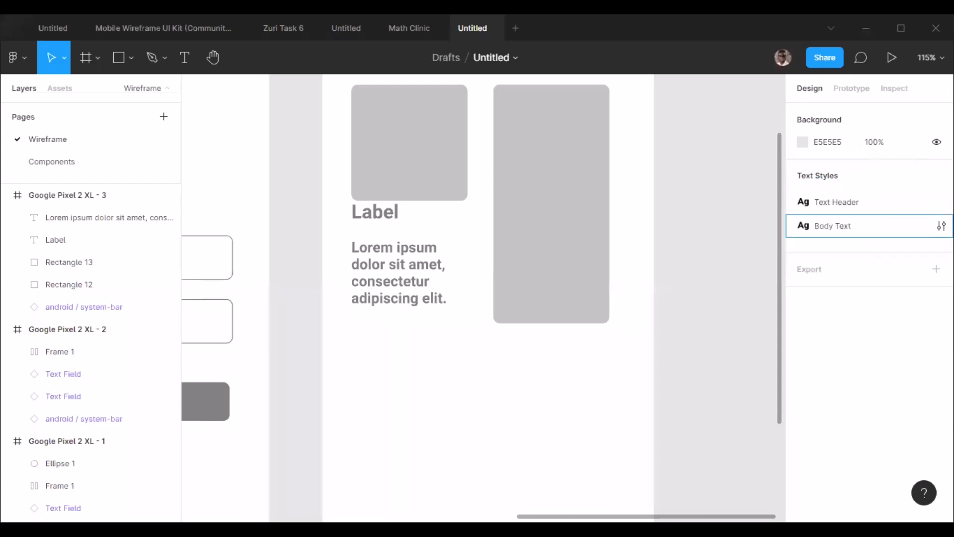
left_click(941, 226)
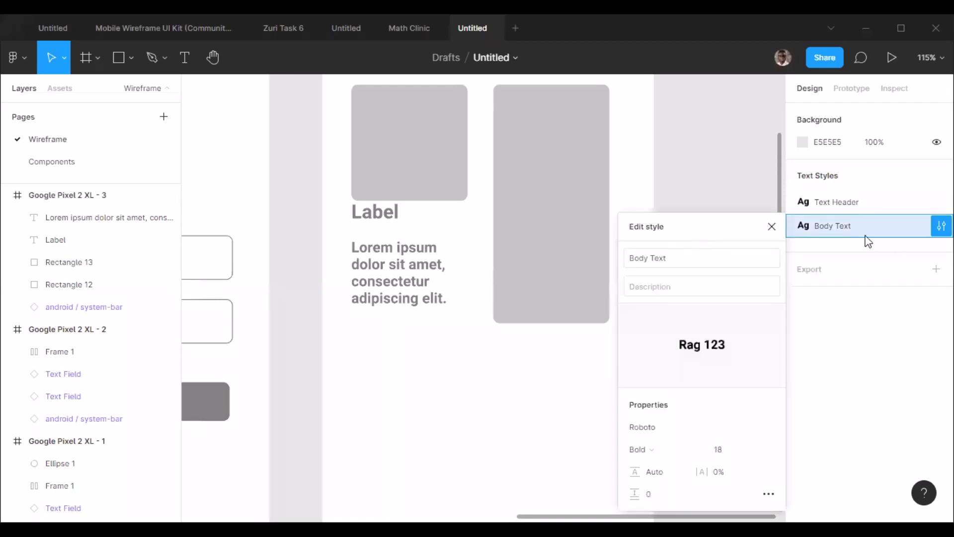
left_click(640, 450)
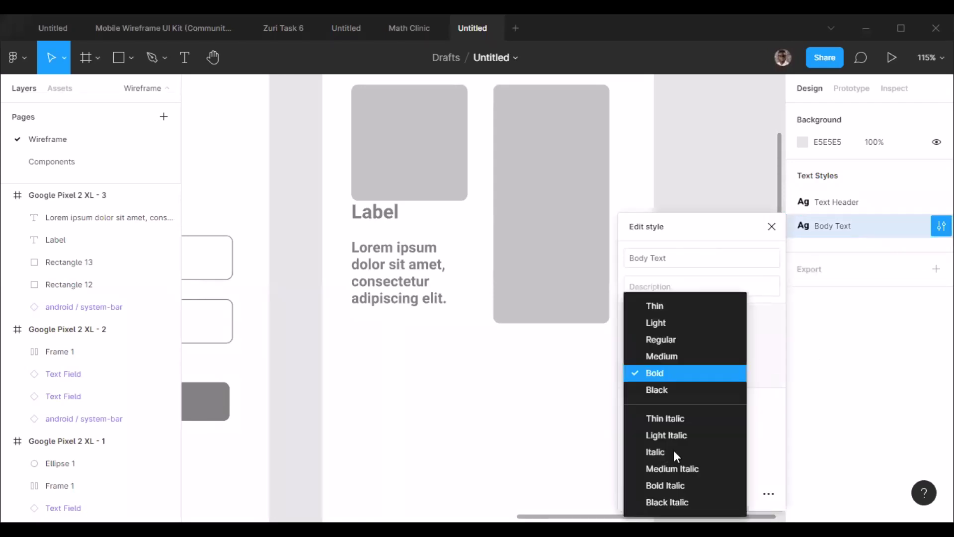
left_click(673, 338)
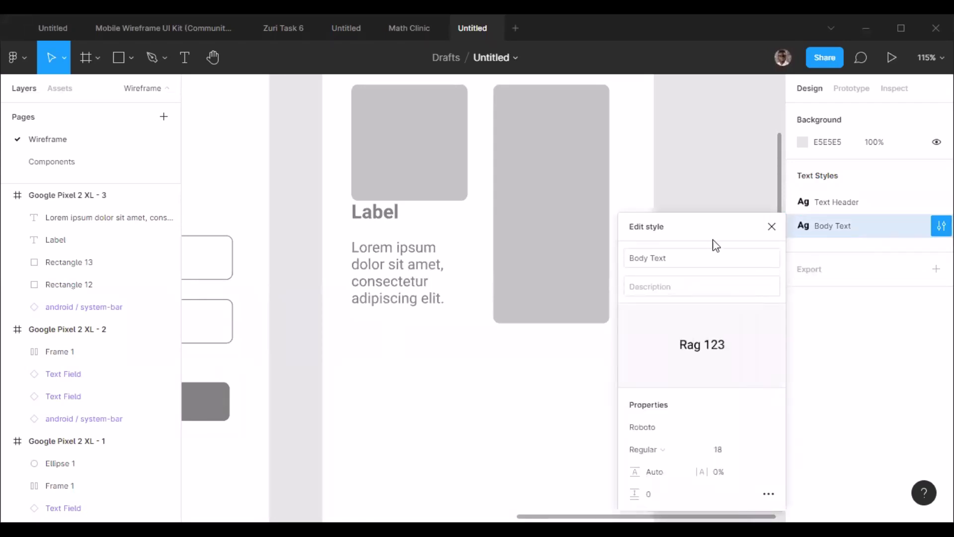
left_click(771, 227)
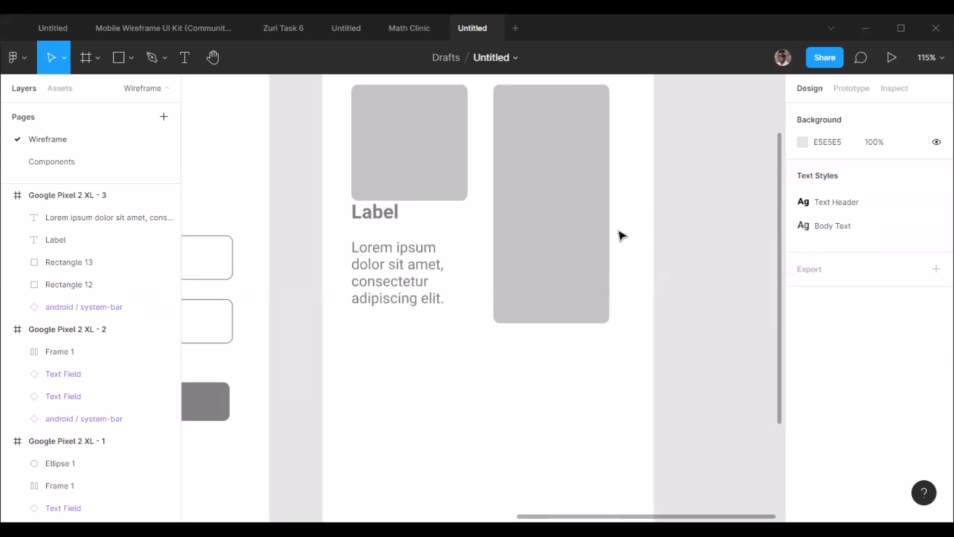
Step: Move the lorem ipsum paragraph up to Y 287, directly beneath the Label text
left_click(370, 256)
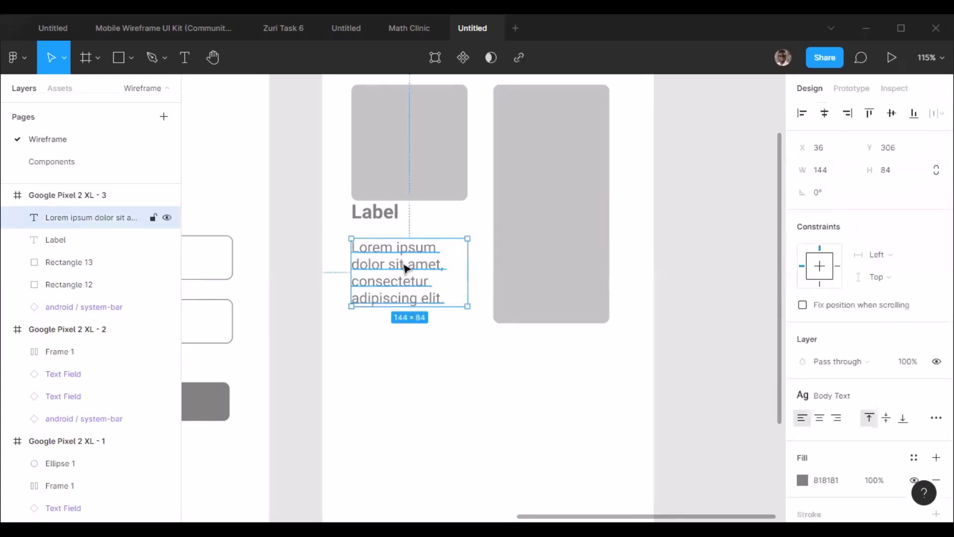
left_click_drag(403, 251, 407, 238)
scroll(433, 279, "down", 2)
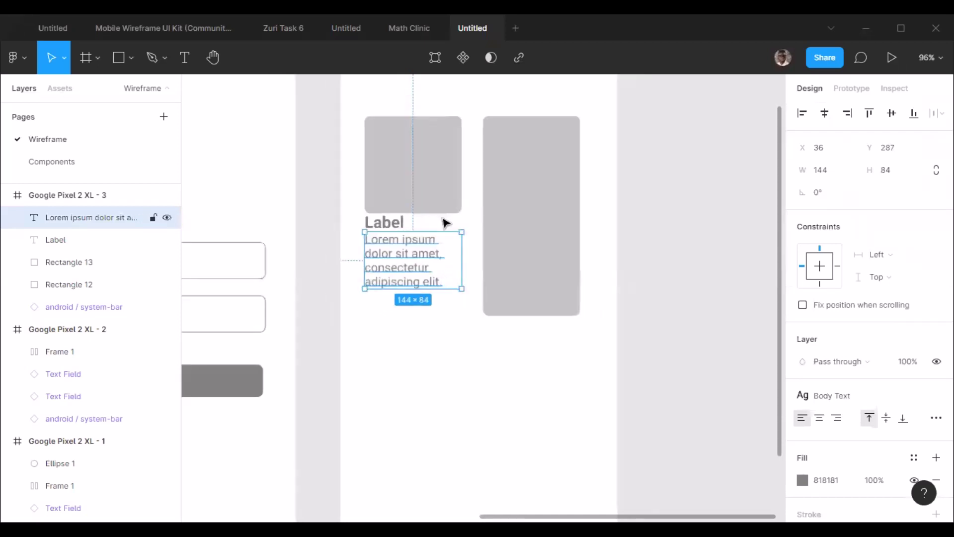
Step: Combine the square image placeholder, Label and lorem ipsum paragraph into one auto layout frame with vertical direction
left_click_drag(319, 101, 465, 310)
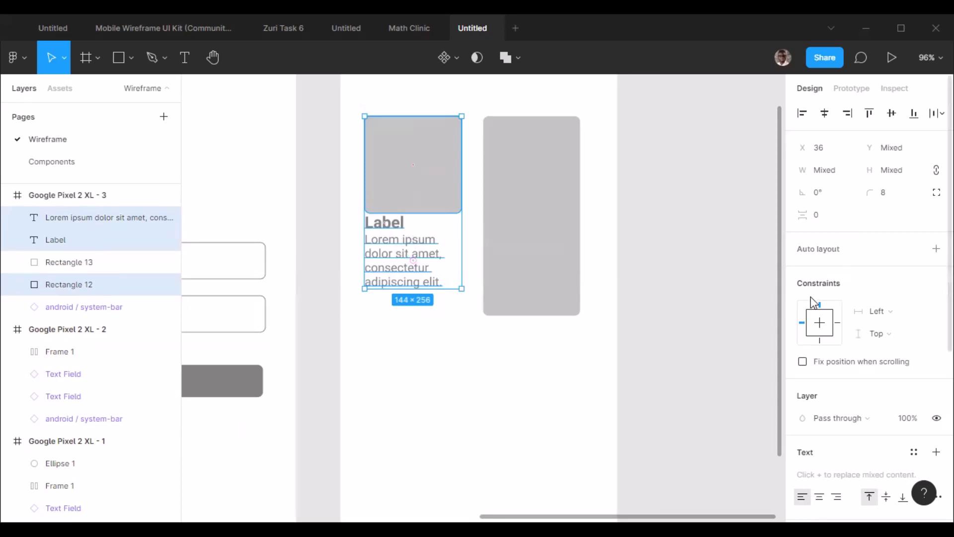
left_click(936, 249)
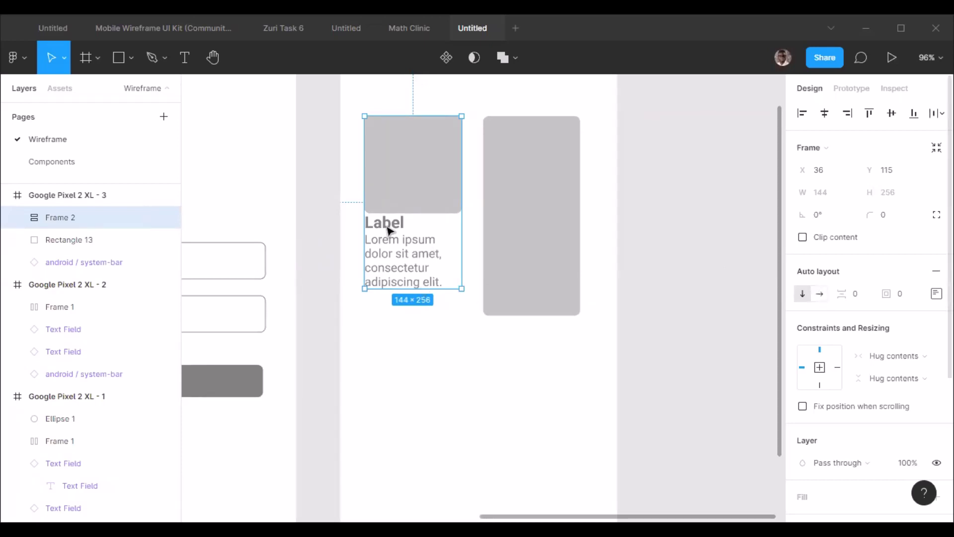
left_click(820, 295)
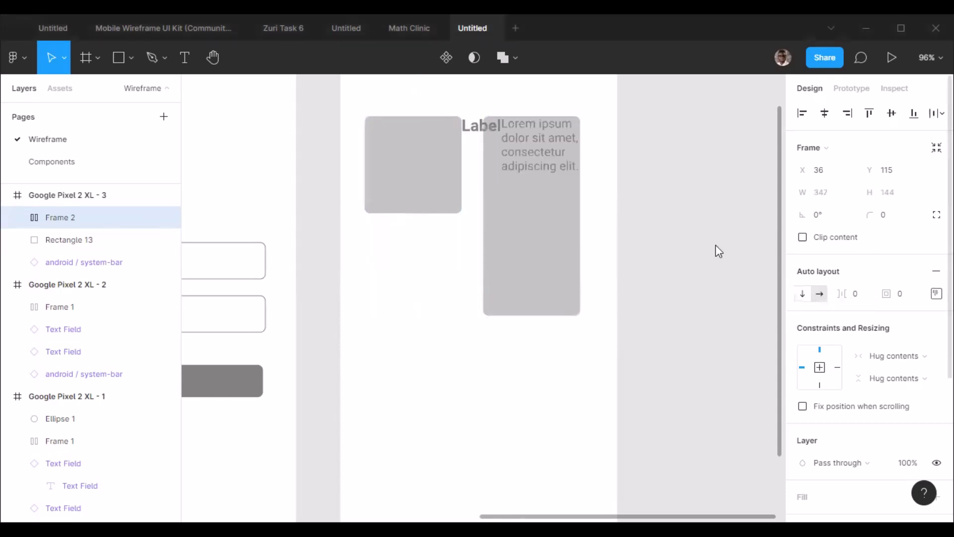
left_click(809, 295)
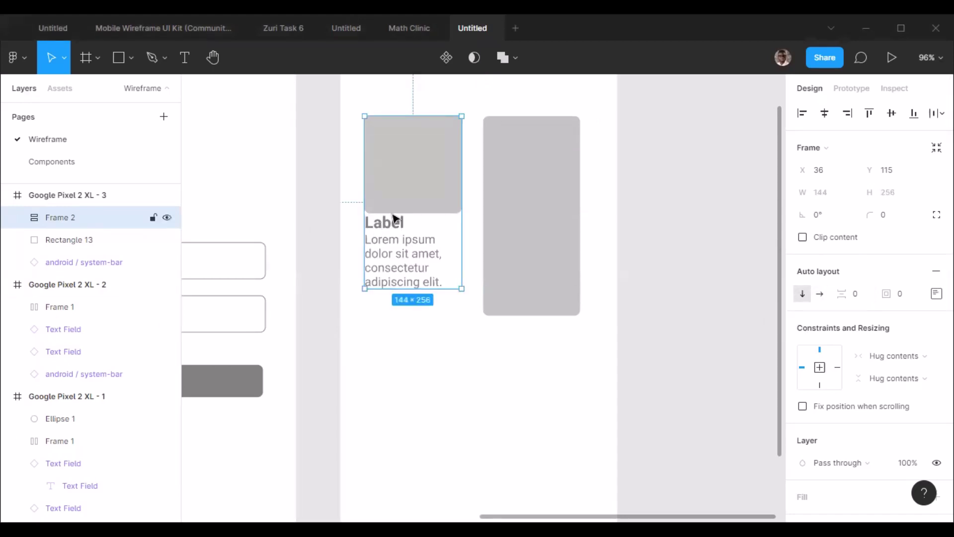
Step: Set the spacing between the items of the card's auto layout frame to 8
left_click(847, 293)
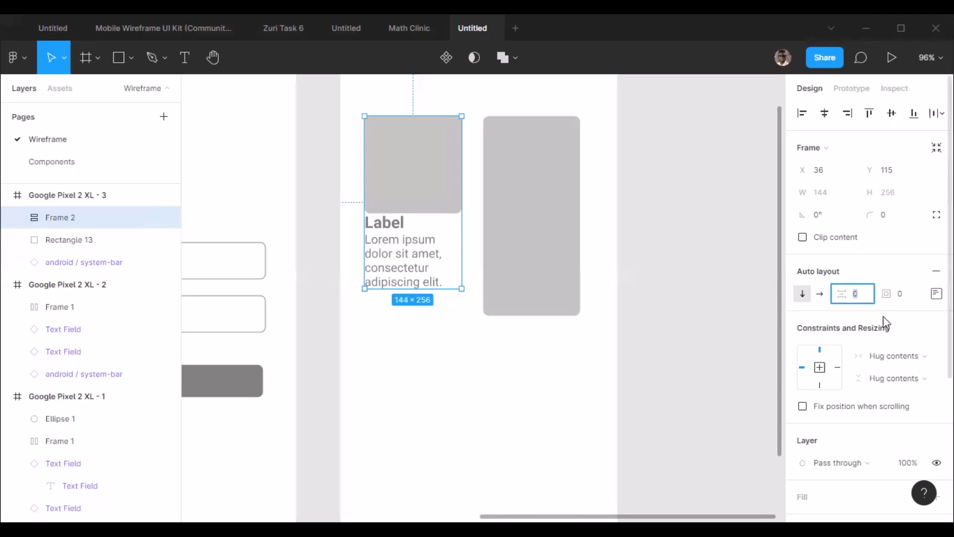
type("8")
key("Return")
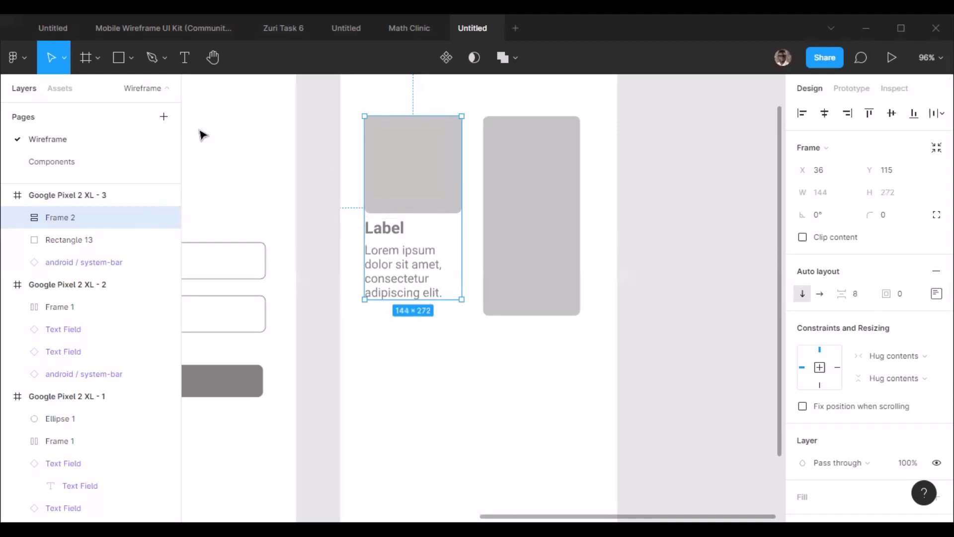
left_click(283, 167)
scroll(394, 202, "down", 2)
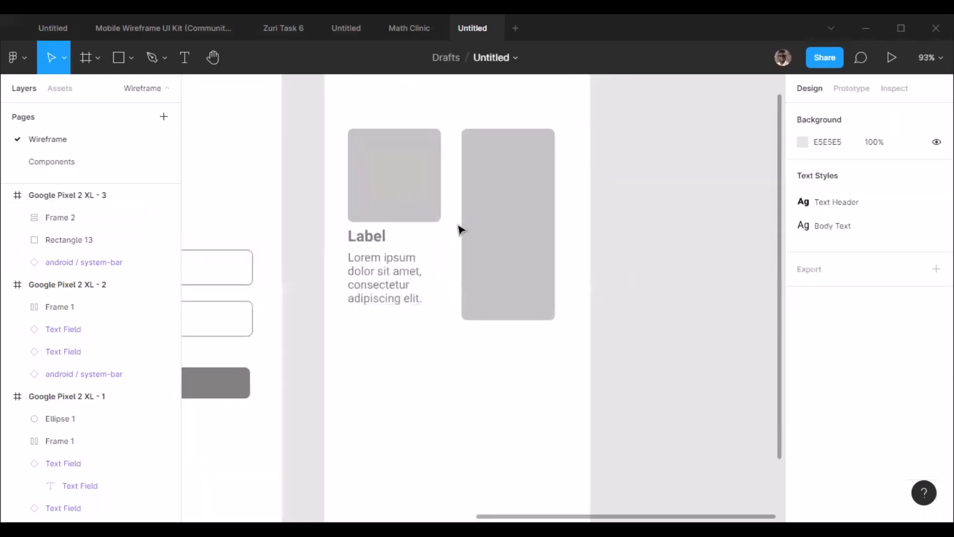
Step: Try replacing the card's lorem ipsum paragraph with a long string of random letters, and undo the replacement
double_click(414, 204)
double_click(410, 271)
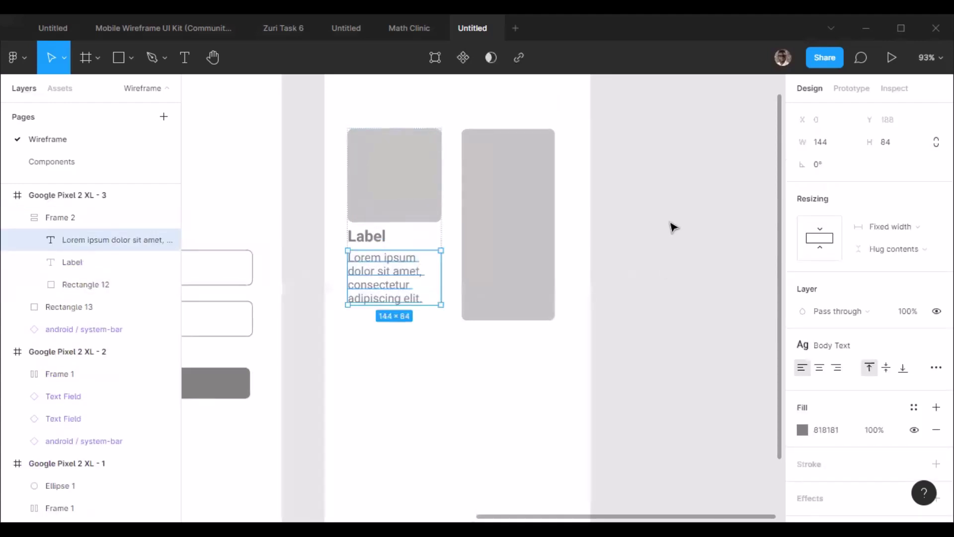
left_click(589, 248)
left_click(406, 285)
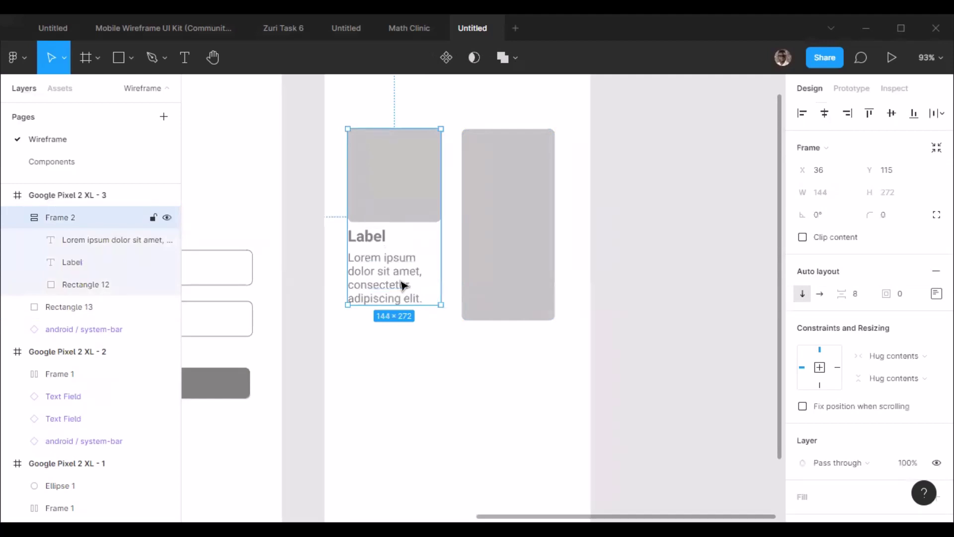
double_click(403, 282)
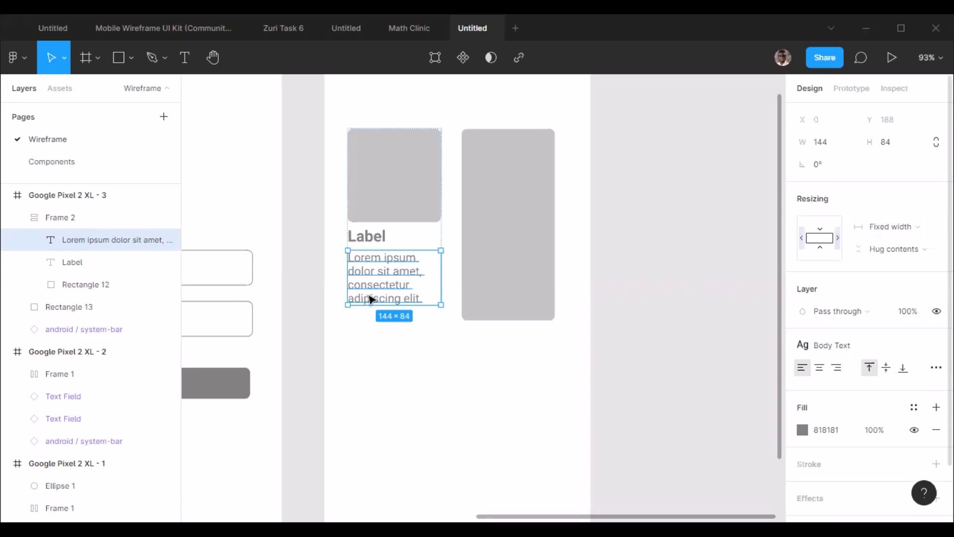
double_click(389, 277)
type("dadsfkj")
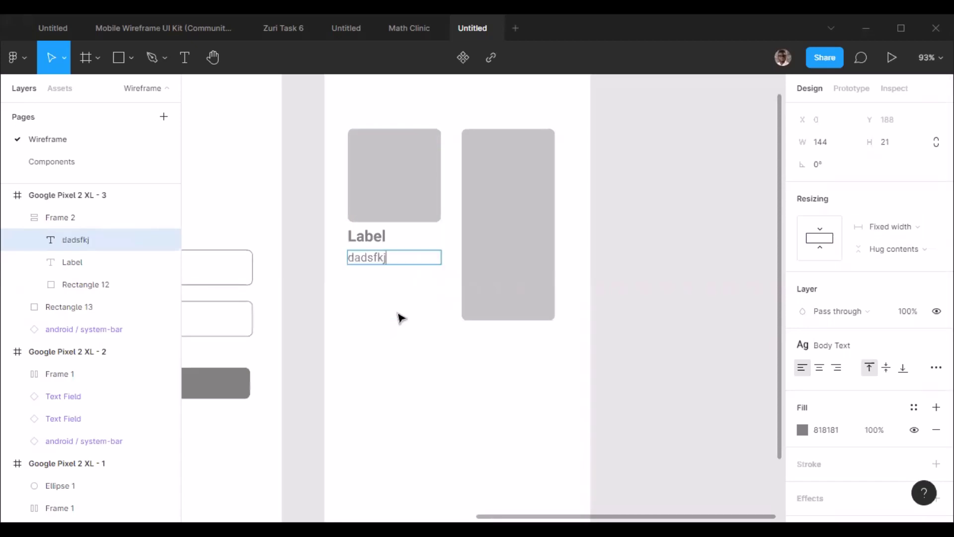
type("dlkjdfjdskfjdsafkjdsafkjdsf")
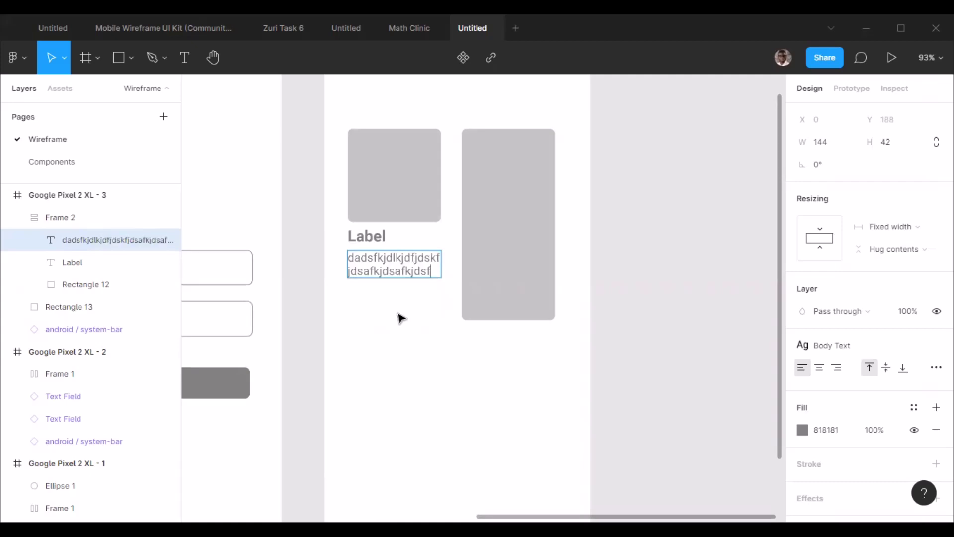
type("lkjdsflkajdsflkdsjflkdsajfdslkjfdsalkfjdsljfdsajflkfljdsa")
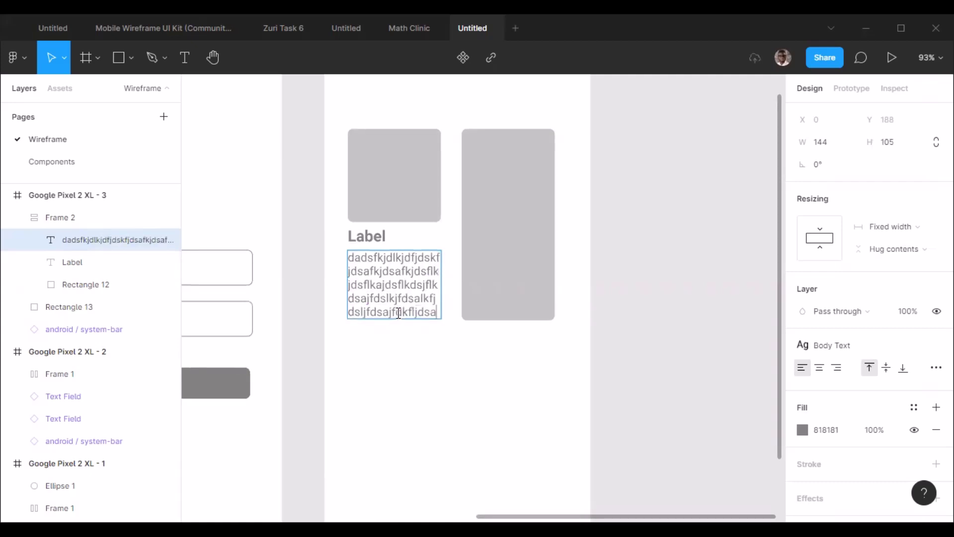
type("lkfdsjflkdsjflkdsjfadslkfjdslkajfdlkajfldsakfjldsakjfdsajfs")
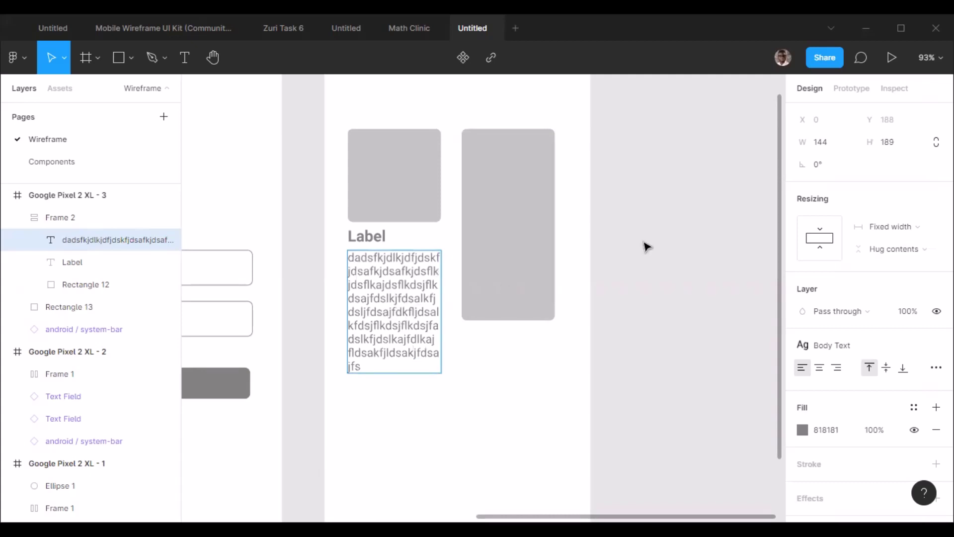
key("ctrl+z")
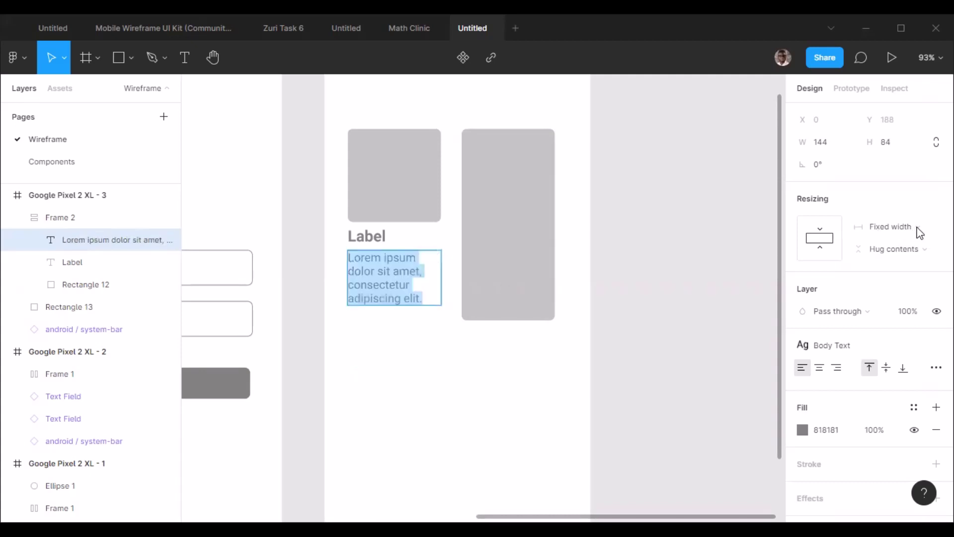
Step: Set both the width and height resizing of the card's lorem ipsum paragraph to Fill container
left_click(913, 248)
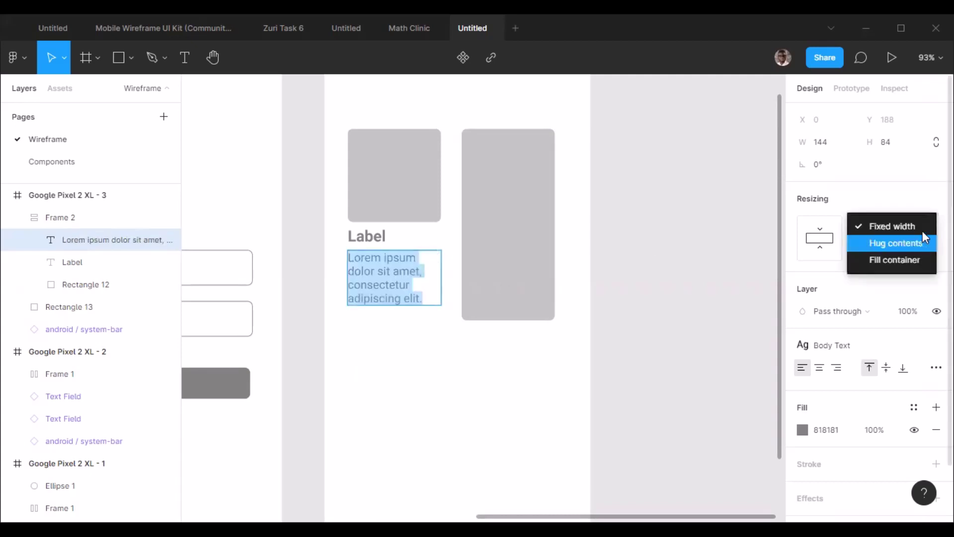
left_click(922, 235)
left_click(915, 247)
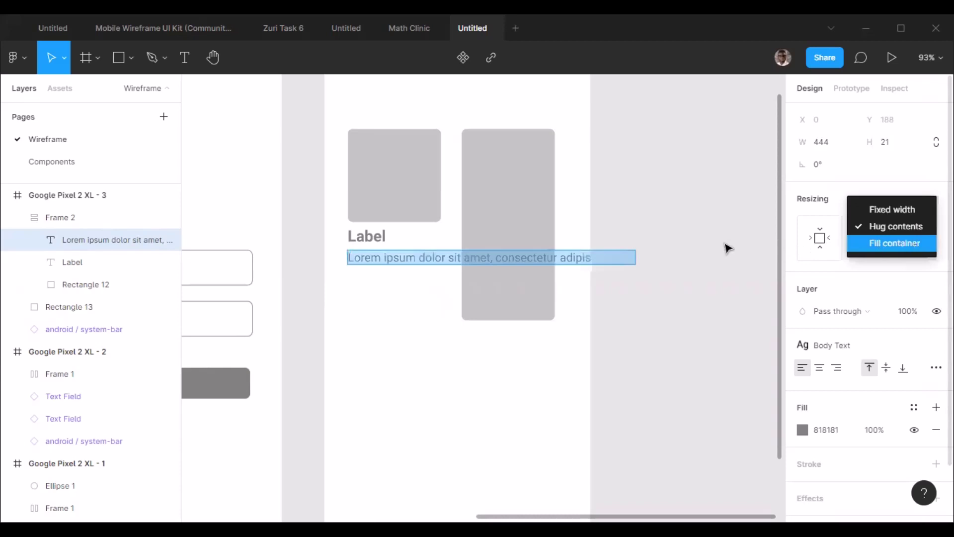
left_click(862, 248)
left_click(914, 254)
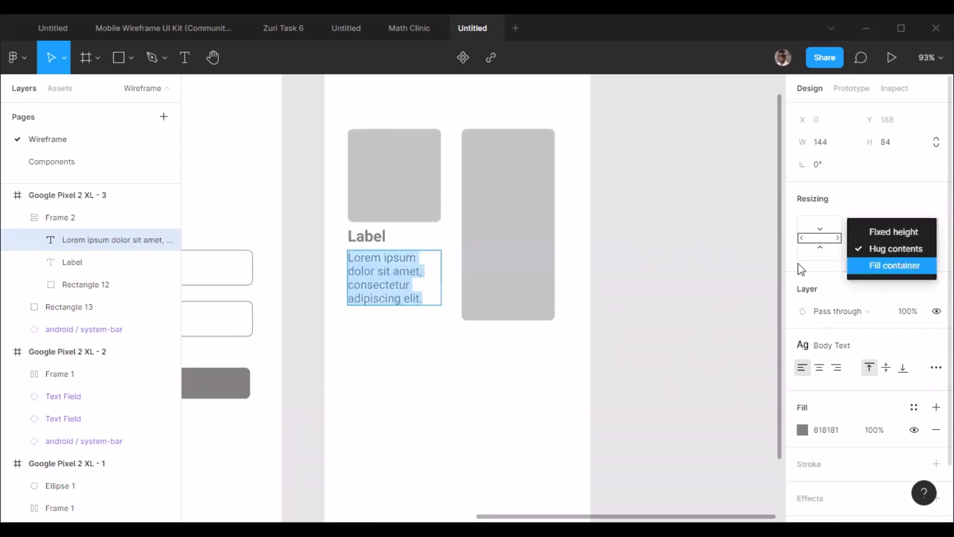
key("Return")
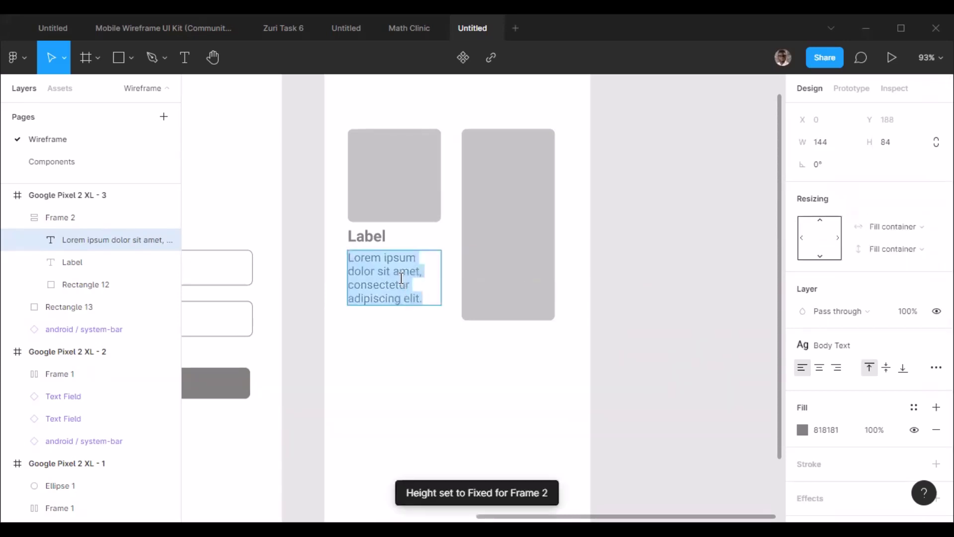
Step: Replace the card's lorem ipsum paragraph with about nine lines of random filler letters to test the resizing
type("alskdjflkdsjflkdajfdlksjfdsalkfjldskfjdslkfj")
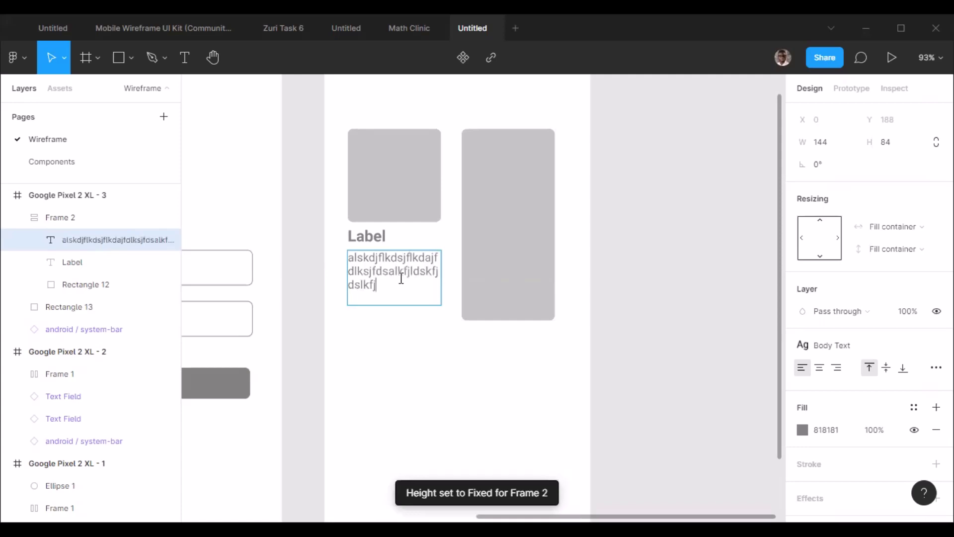
type("lkdsajflkdsajflkdsjflkdsajfldskajflkdsjfldsakjflkdsajflkdsajf")
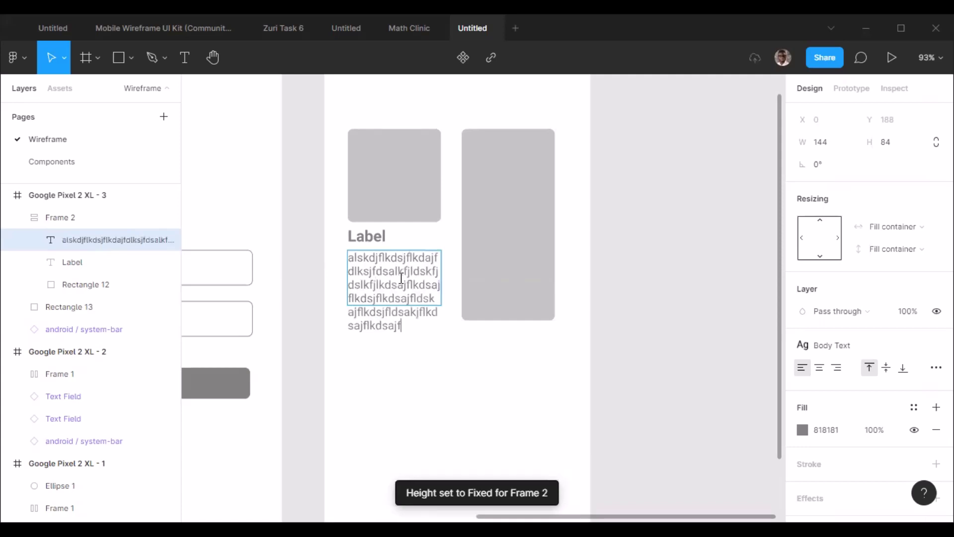
type("lkdsajflkdsajflkdsajflkdsajfdslkjfalkdsajflkdsafd")
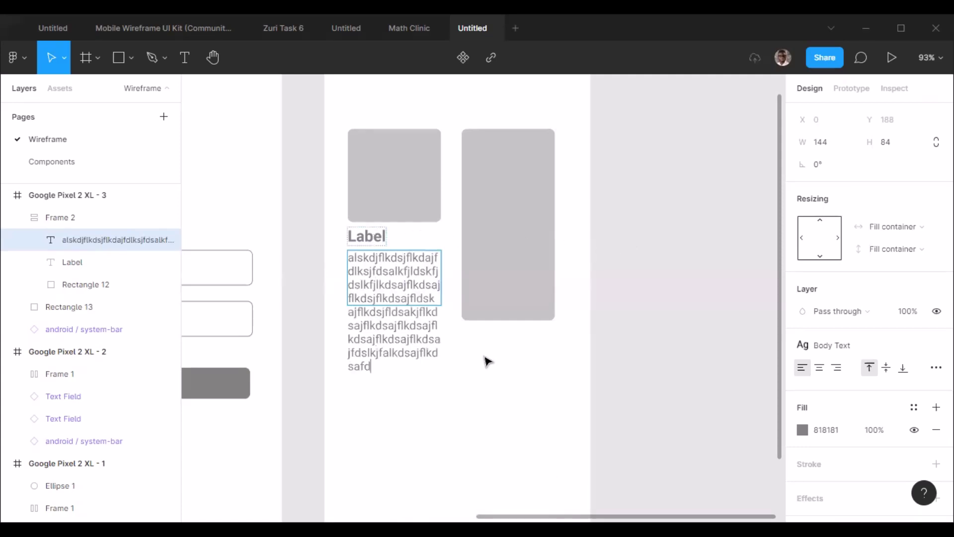
key("Escape")
key("Escape")
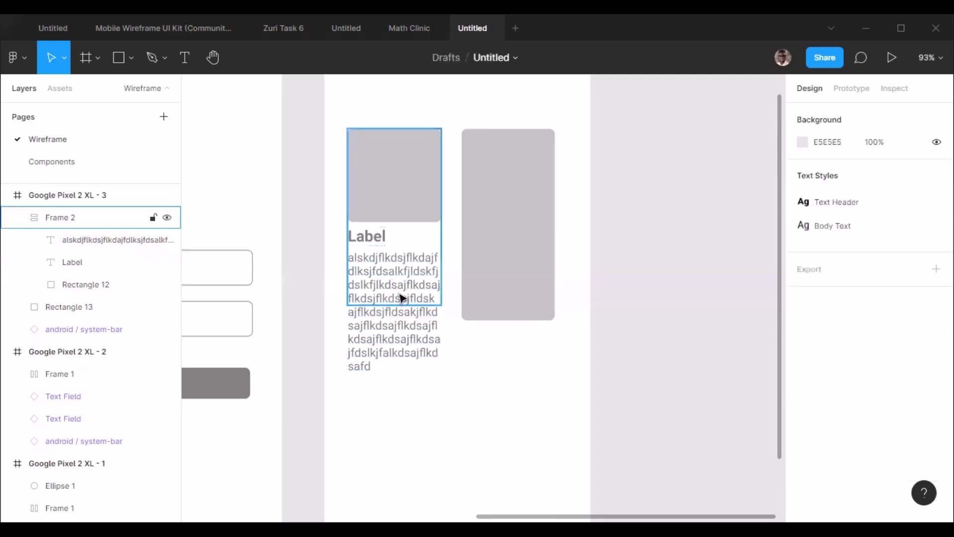
Step: Restore the card's paragraph from the random filler letters to "Lorem ipsum dolor sit amet, consectetur adipiscing elit."
double_click(395, 304)
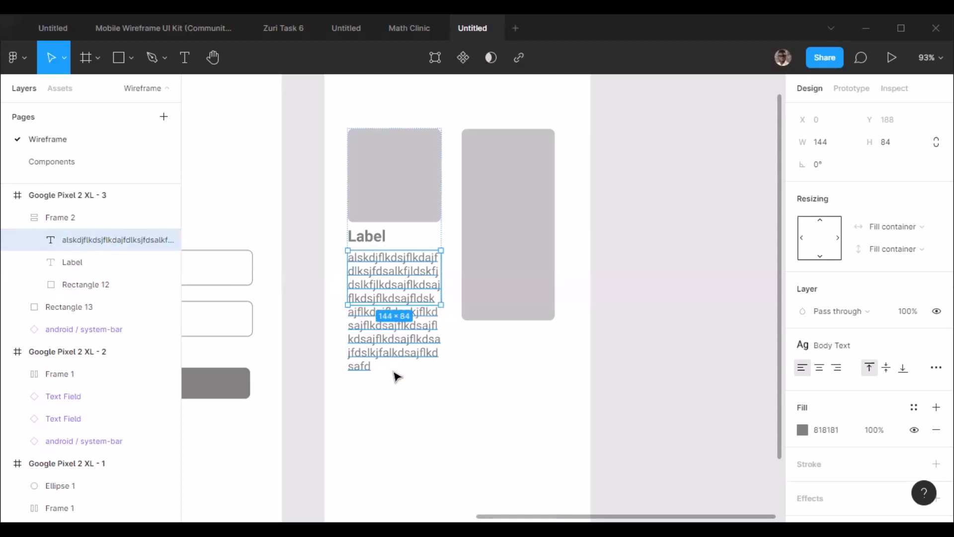
left_click(429, 342)
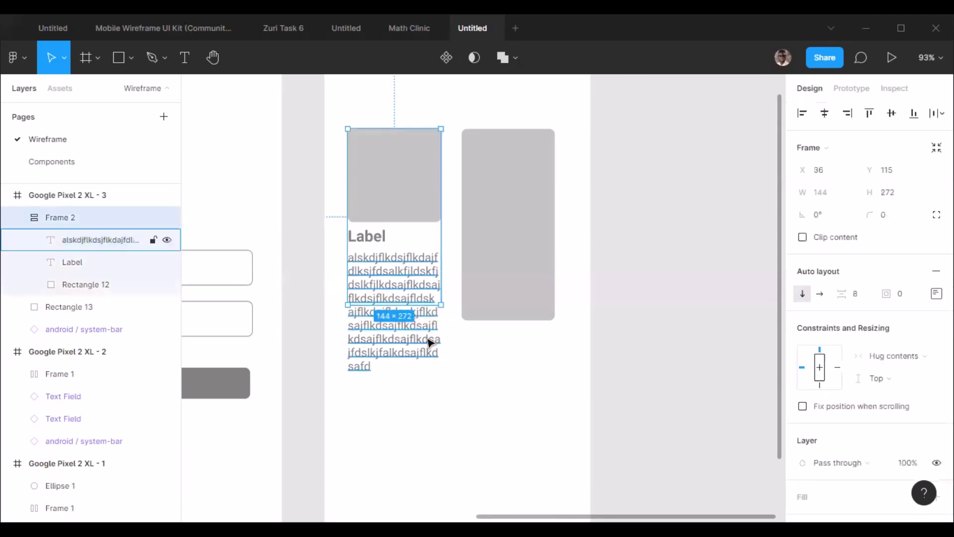
key("Escape")
double_click(415, 318)
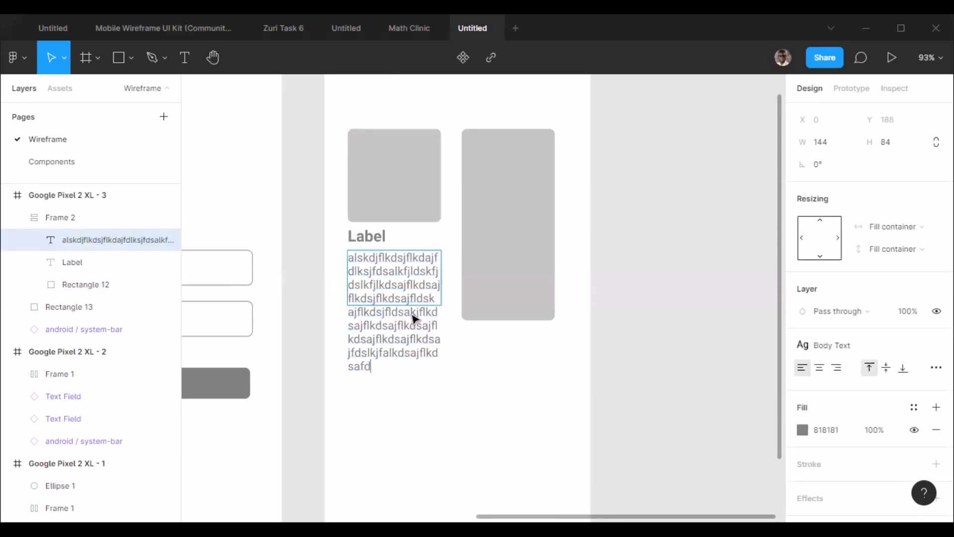
key("ctrl+alt+p")
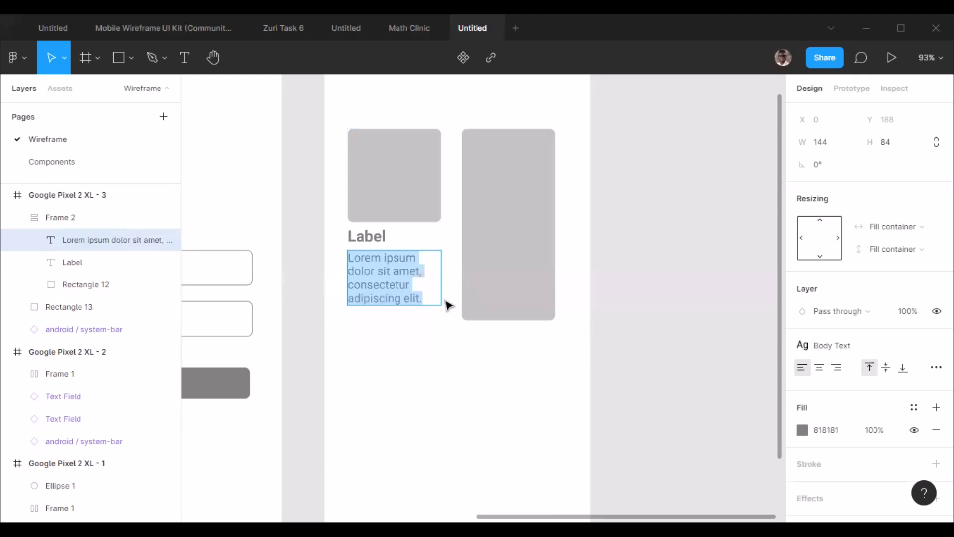
key("Escape")
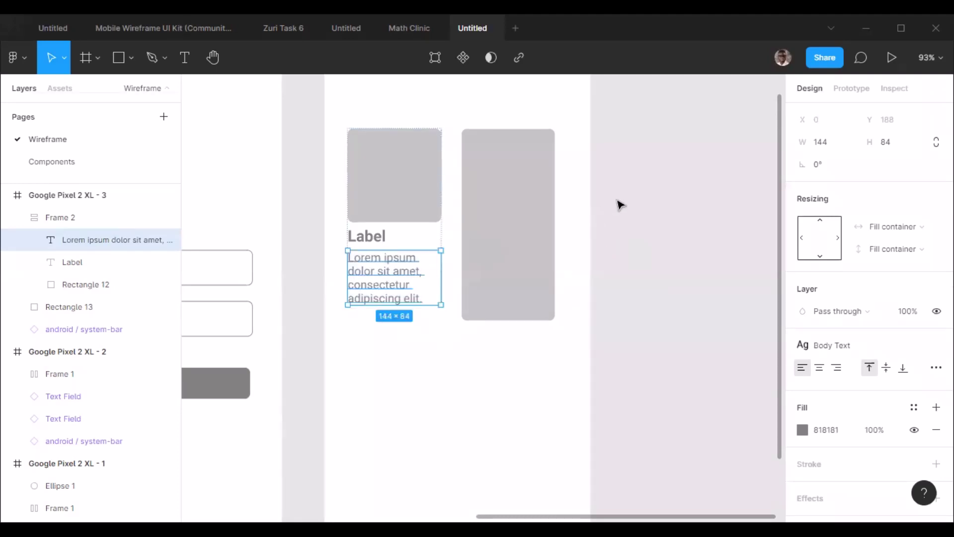
key("Escape")
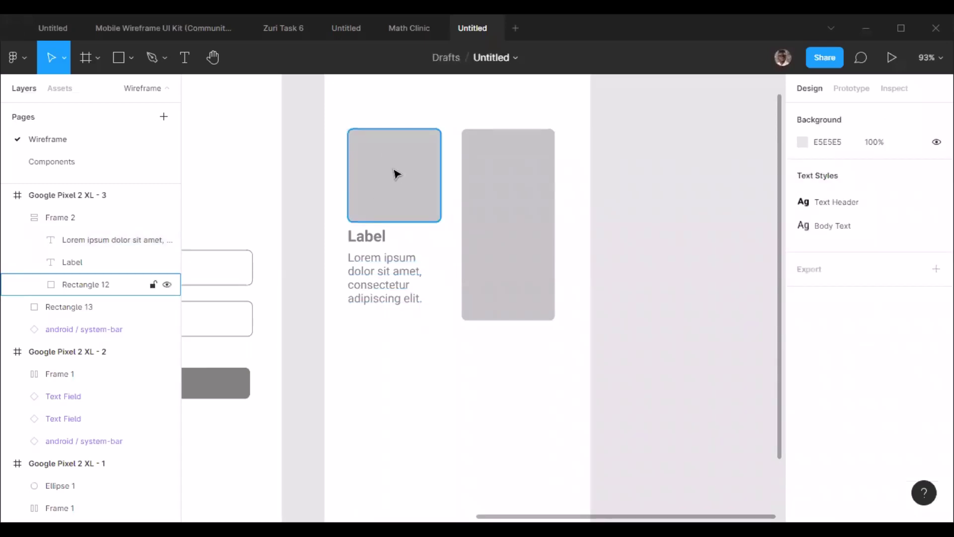
Step: Combine the card frame and the tall grey rectangle beside it into one horizontal auto layout frame
left_click(396, 174)
left_click(466, 285, "shift")
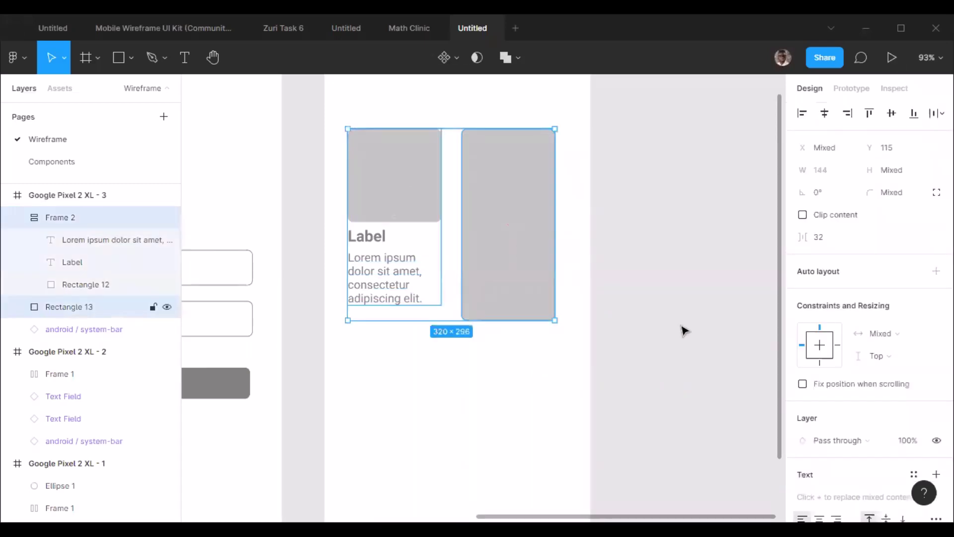
key("Escape")
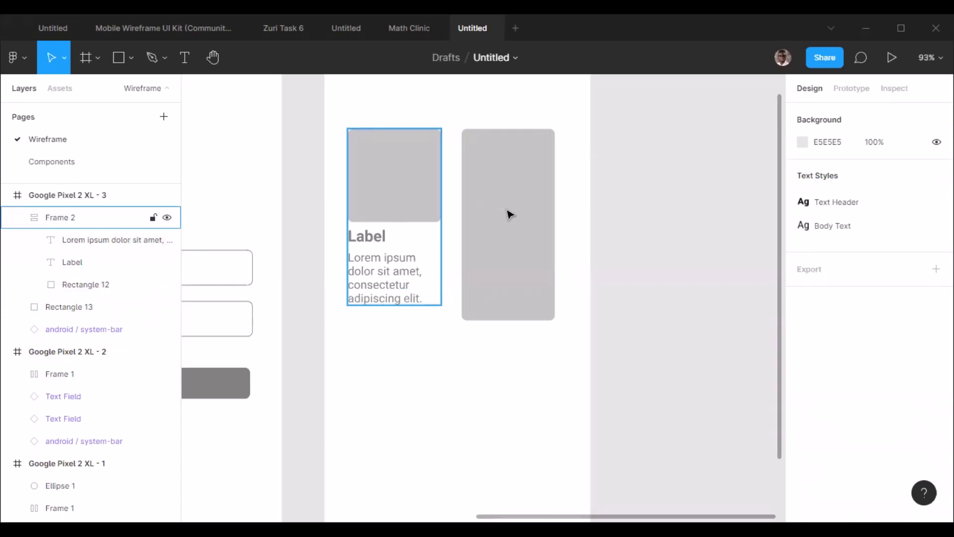
key("ctrl+z")
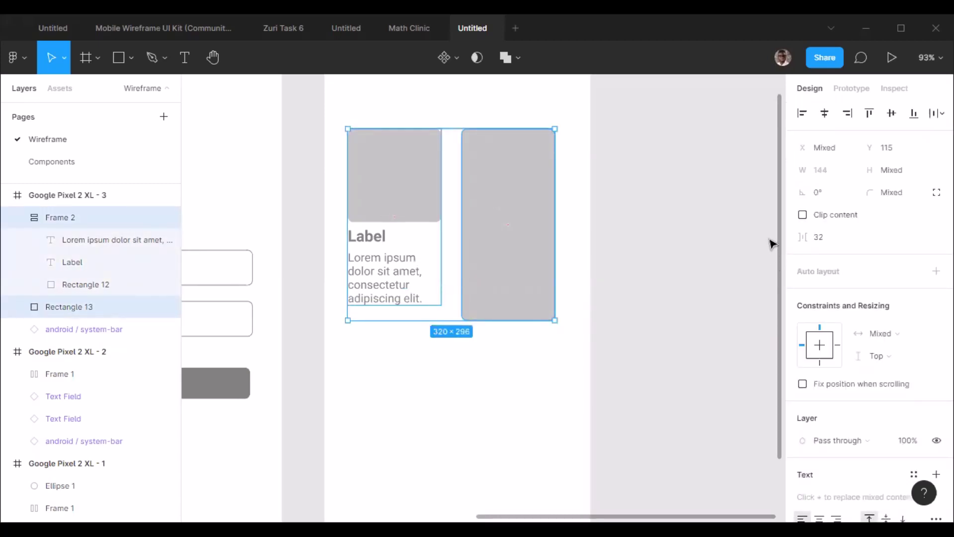
key("shift+a")
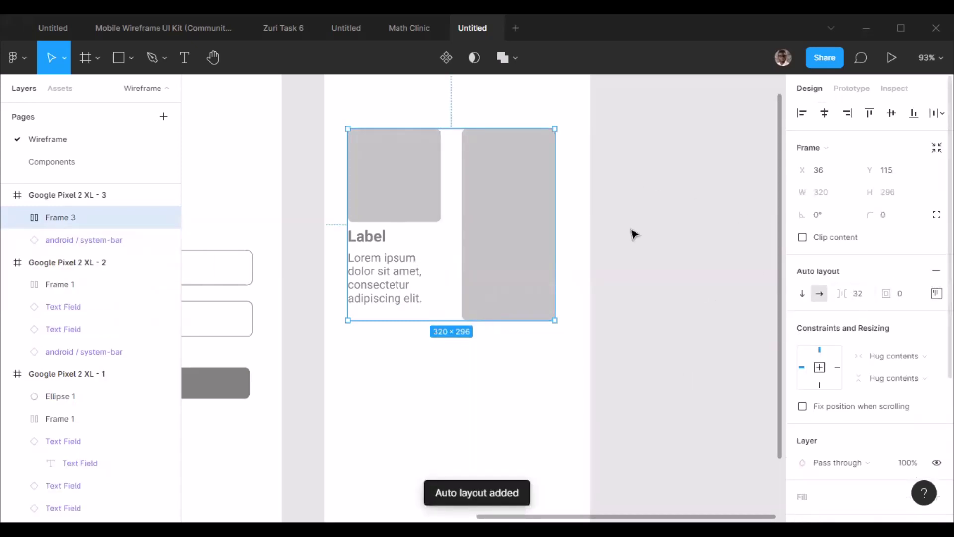
Step: Centre the new auto layout frame horizontally on the third phone frame, and undo a trial vertical centring
scroll(542, 215, "down", 3)
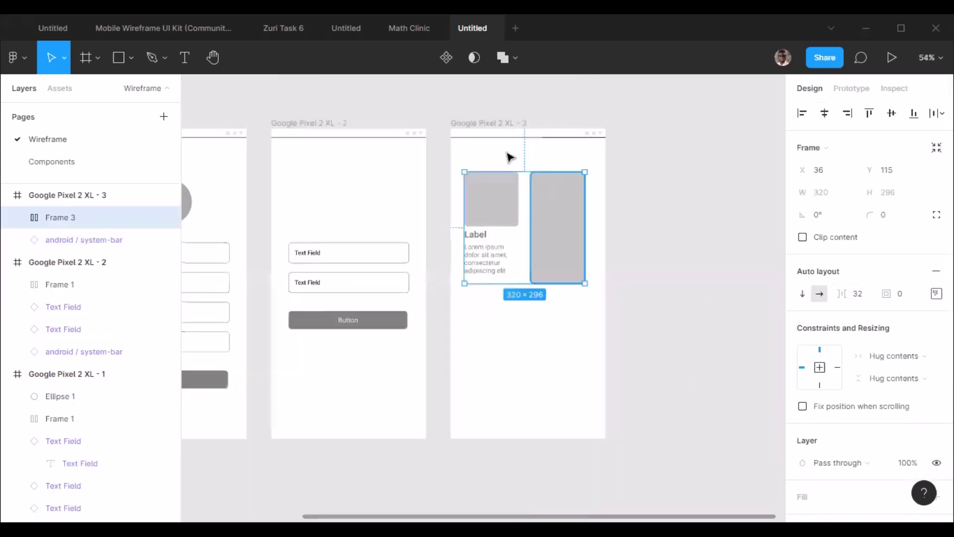
scroll(509, 157, "up", 2)
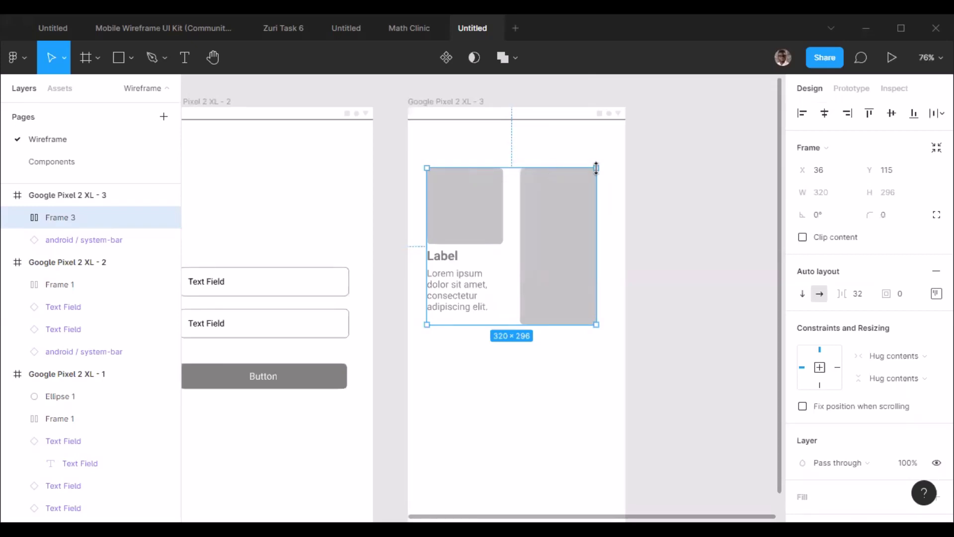
left_click(824, 114)
left_click(891, 114)
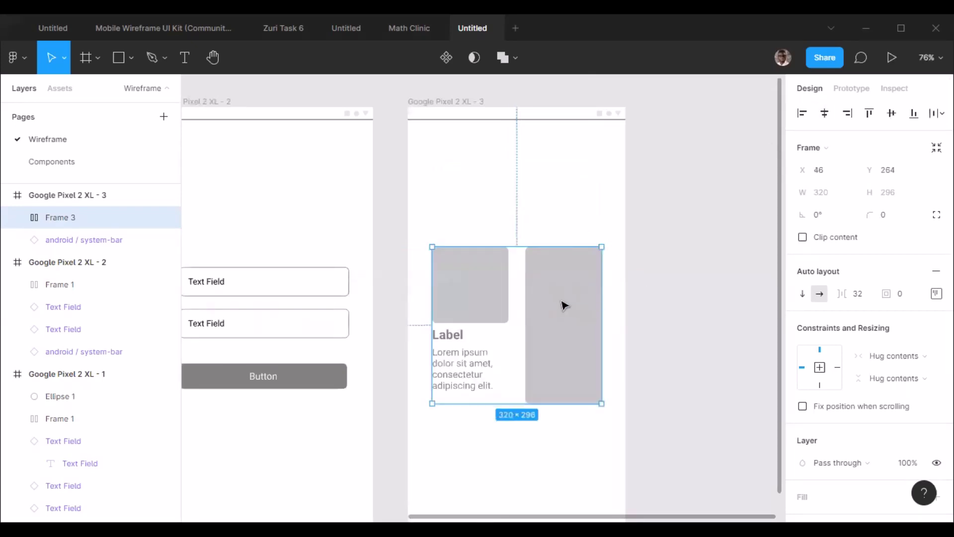
key("ctrl+z")
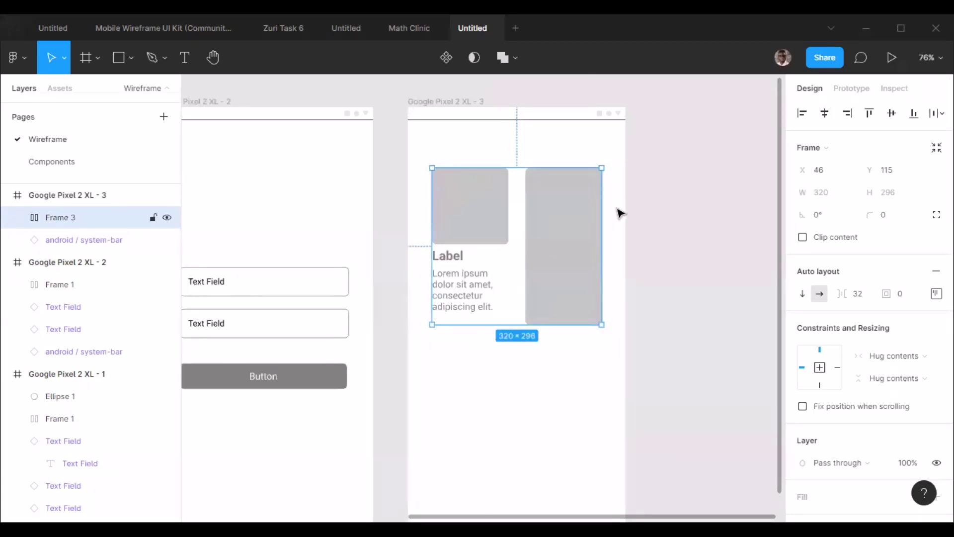
Step: Check the auto layout frame's distances to the phone edges and set its padding to 8
key("alt")
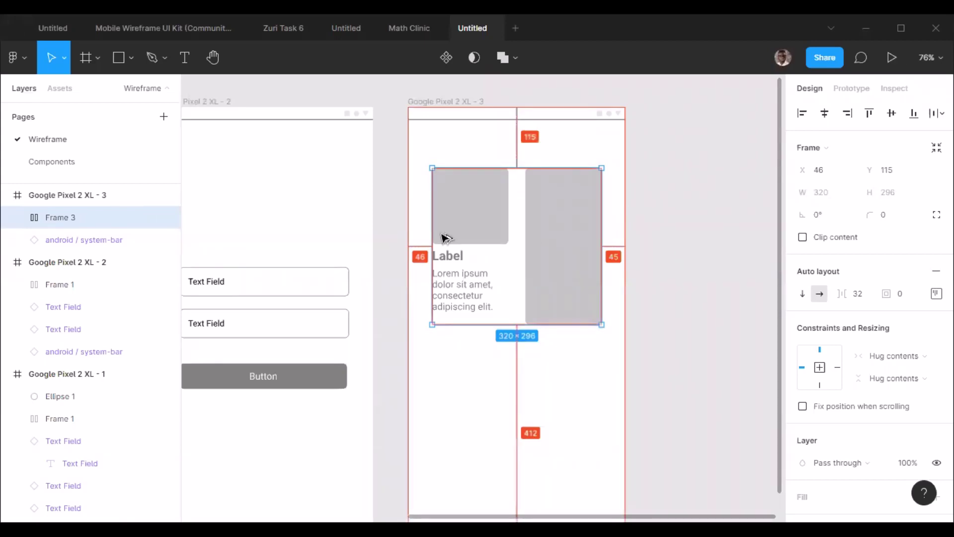
key("alt")
key("Tab")
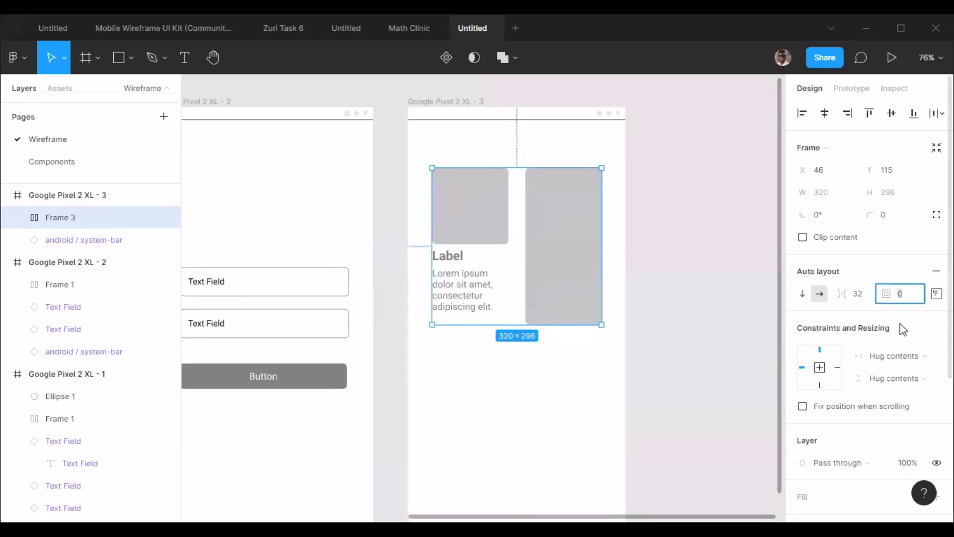
type("8")
key("Return")
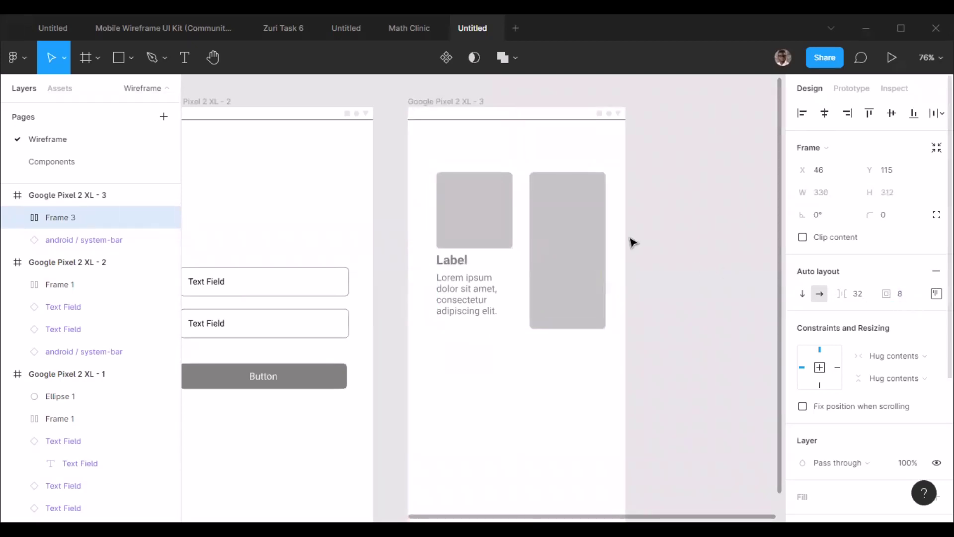
Step: Recentre the padded auto layout frame horizontally on the third phone frame and measure its side margins
left_click(869, 113)
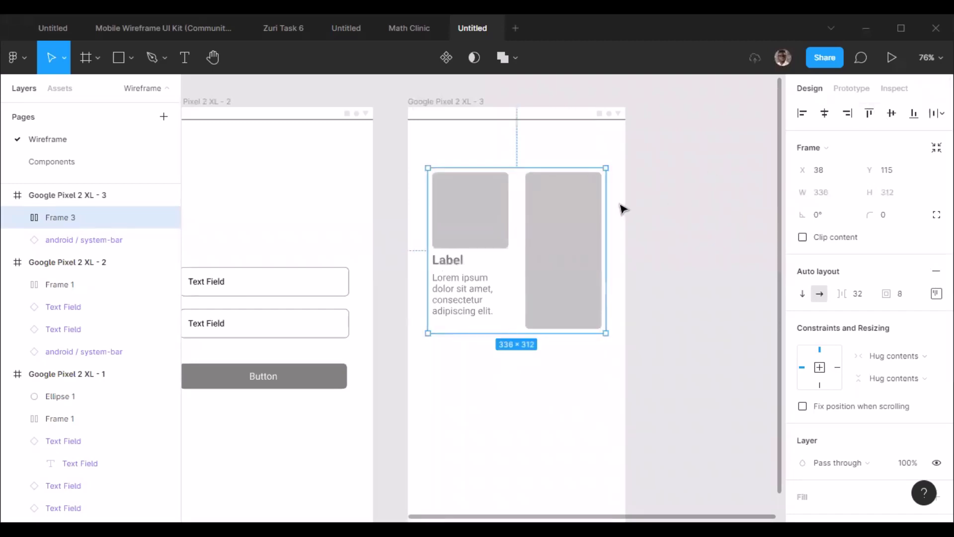
key("alt")
key("alt")
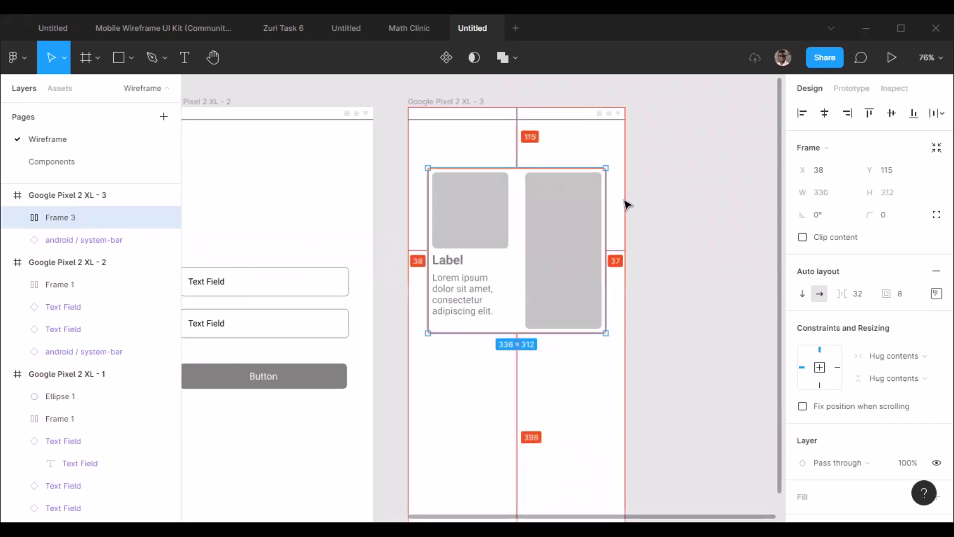
left_click(636, 209)
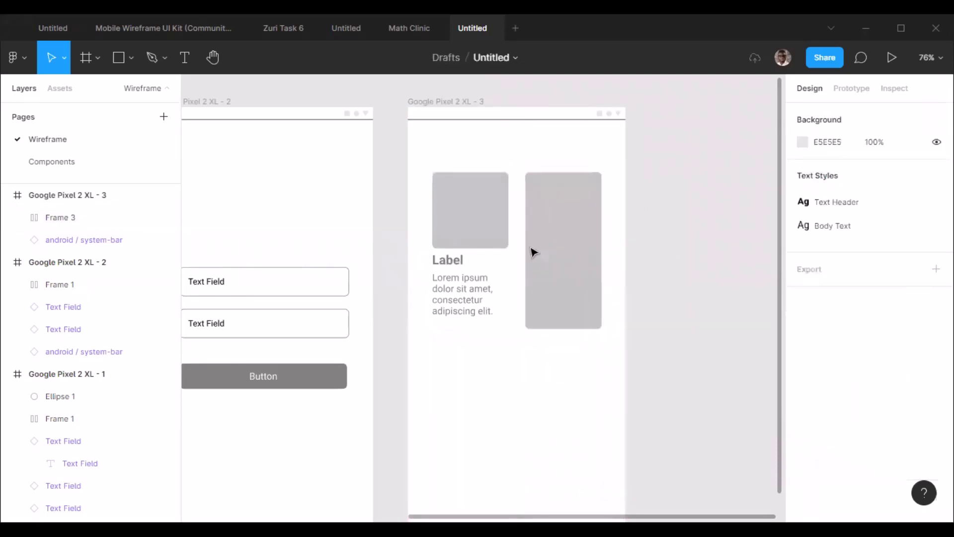
Step: Adjust the vertical position of the two-column auto layout frame slightly on the third phone frame
left_click(533, 253)
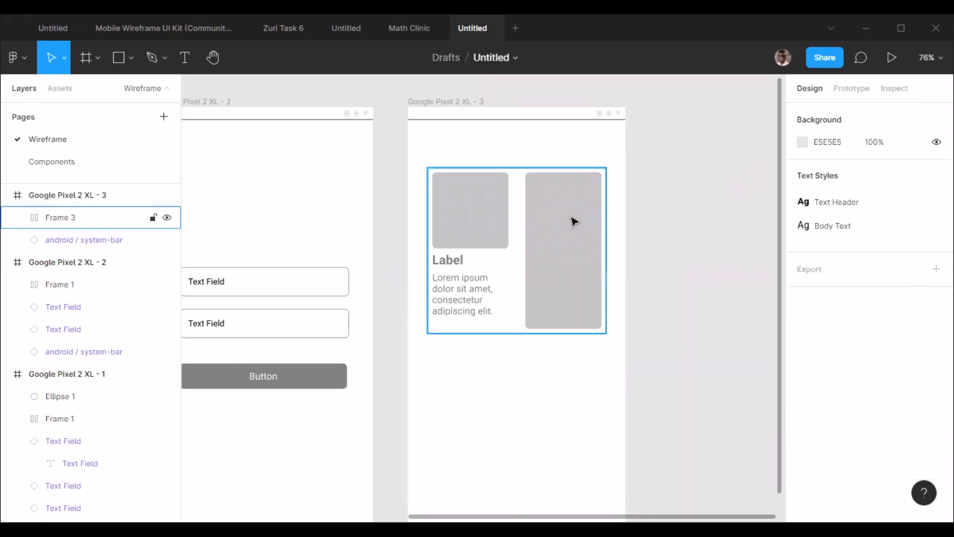
scroll(541, 298, "up", 5)
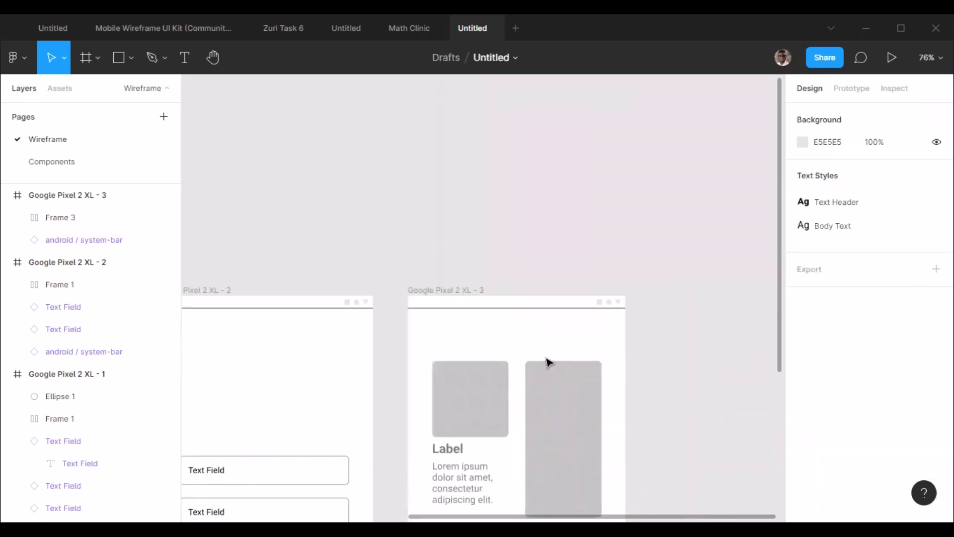
scroll(555, 339, "down", 3)
left_click(560, 331)
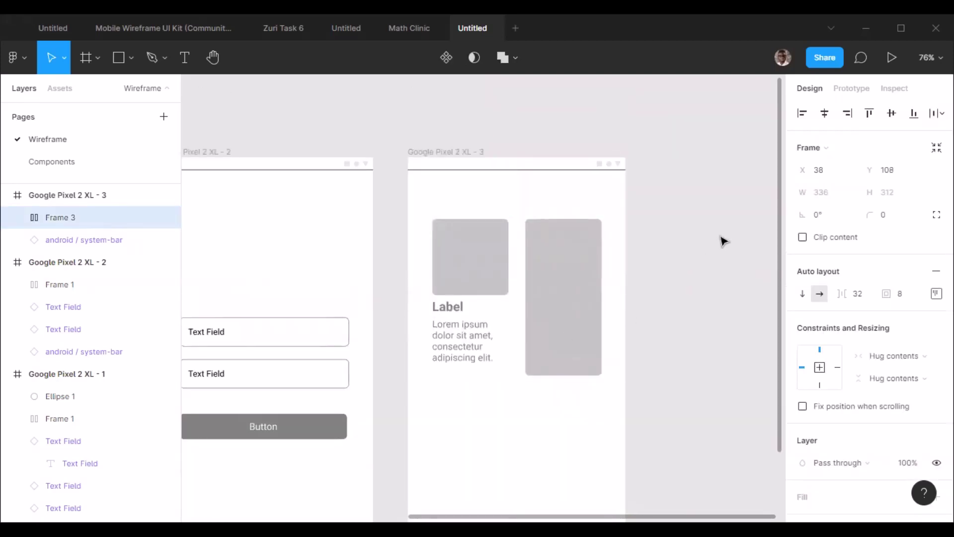
key("shift+Down")
key("Escape")
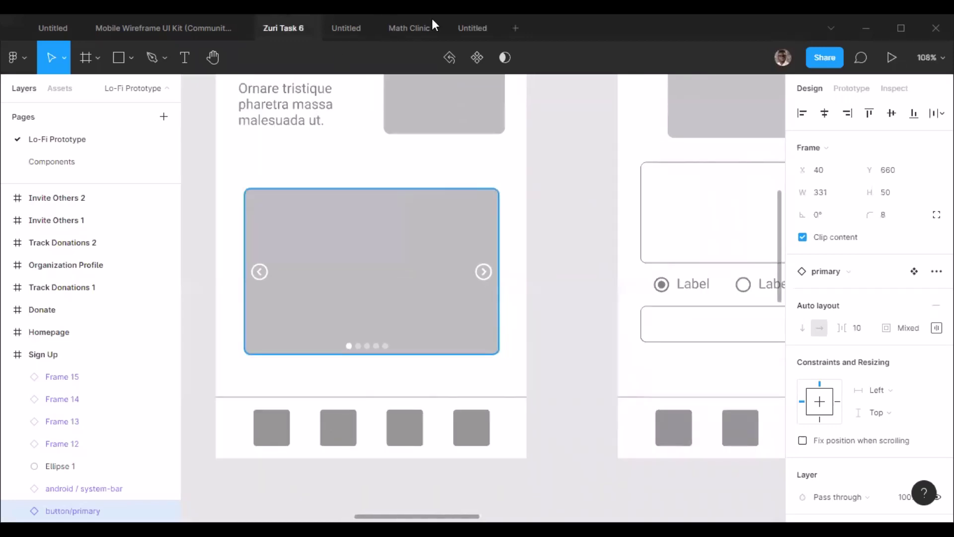
Step: Return to the Untitled wireframe file and draw a rectangle about 317 by 221 below the cards on the third phone frame
left_click(472, 28)
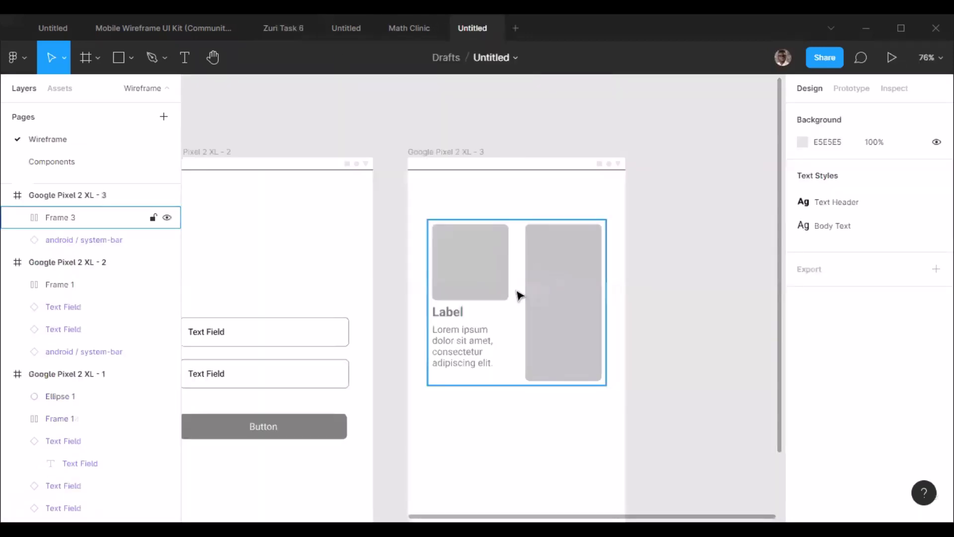
scroll(439, 371, "down", 5)
key("r")
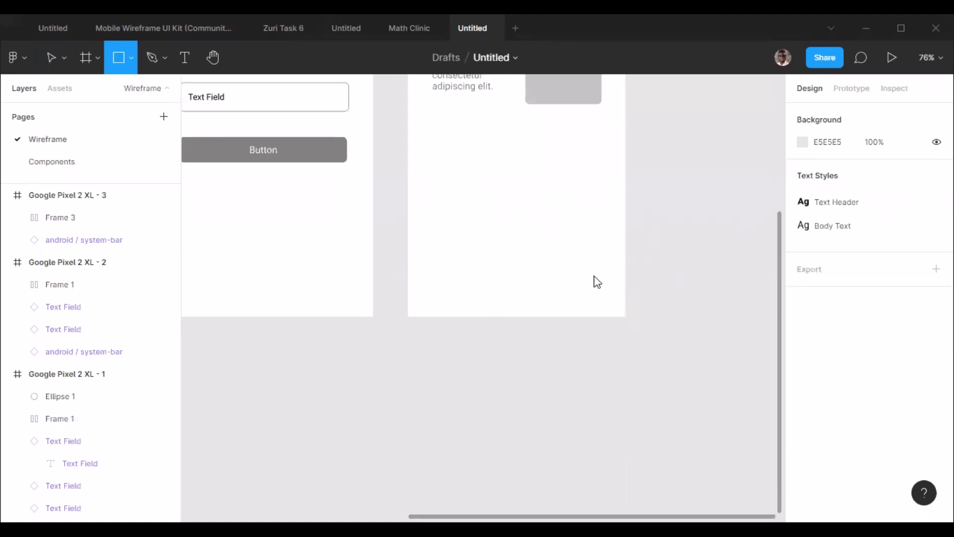
left_click_drag(433, 160, 602, 277)
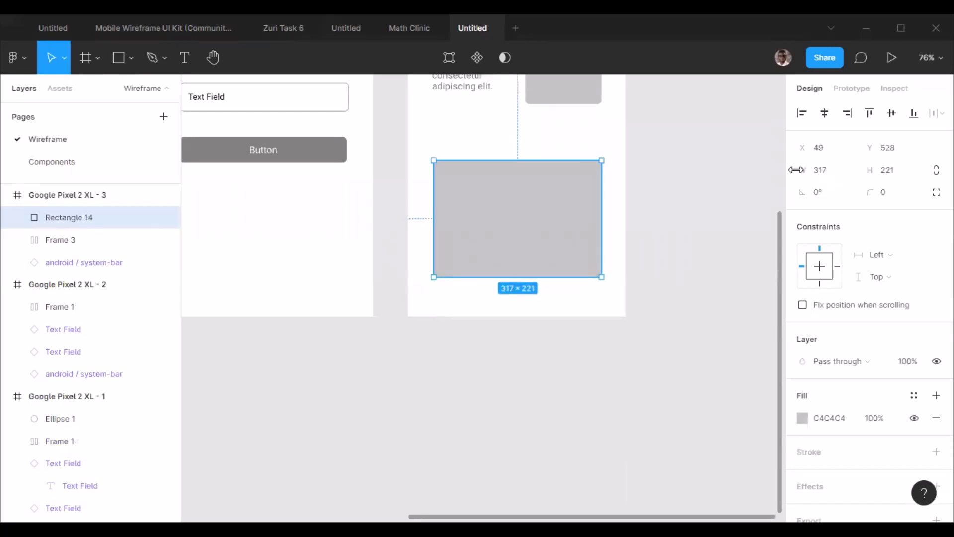
Step: Set the new rectangle's width to 320 and its height to 240
left_click(795, 169)
type("3")
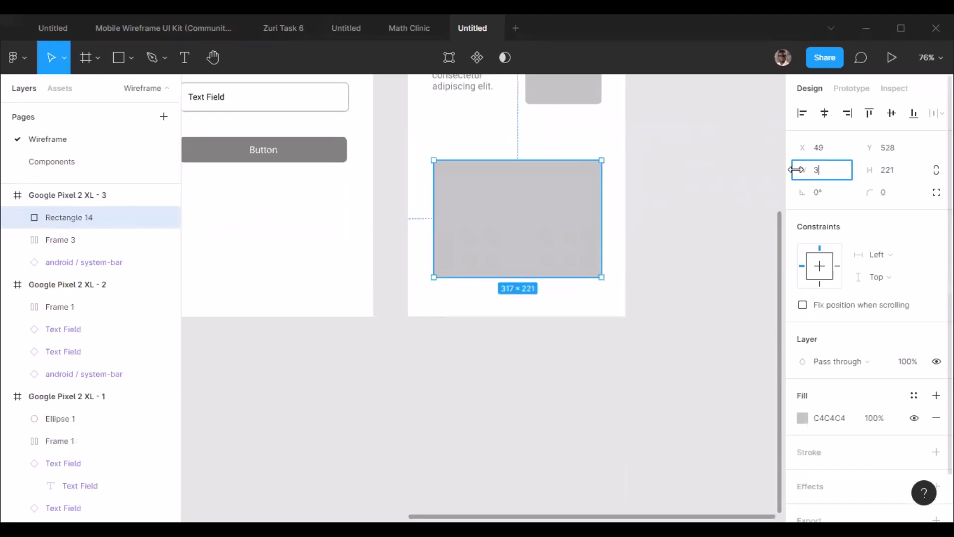
type("20")
key("Tab")
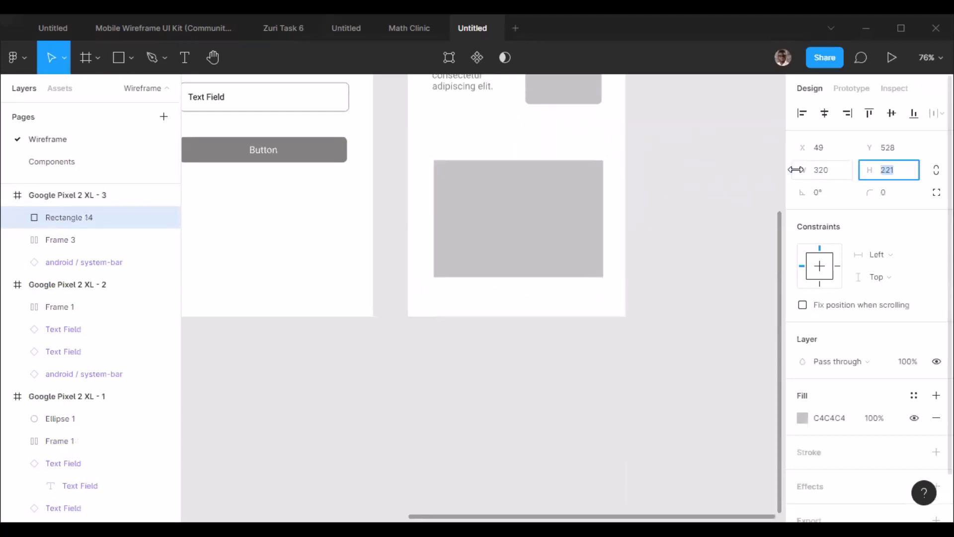
type("240")
key("Return")
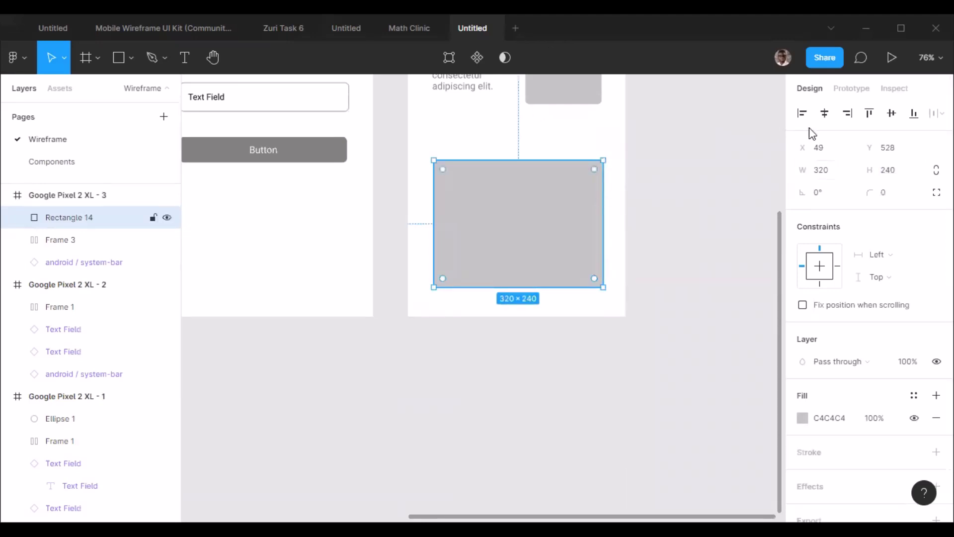
Step: Nudge the rectangle left to X 46 and give it a corner radius of 8
key("Left")
key("Left")
key("Left")
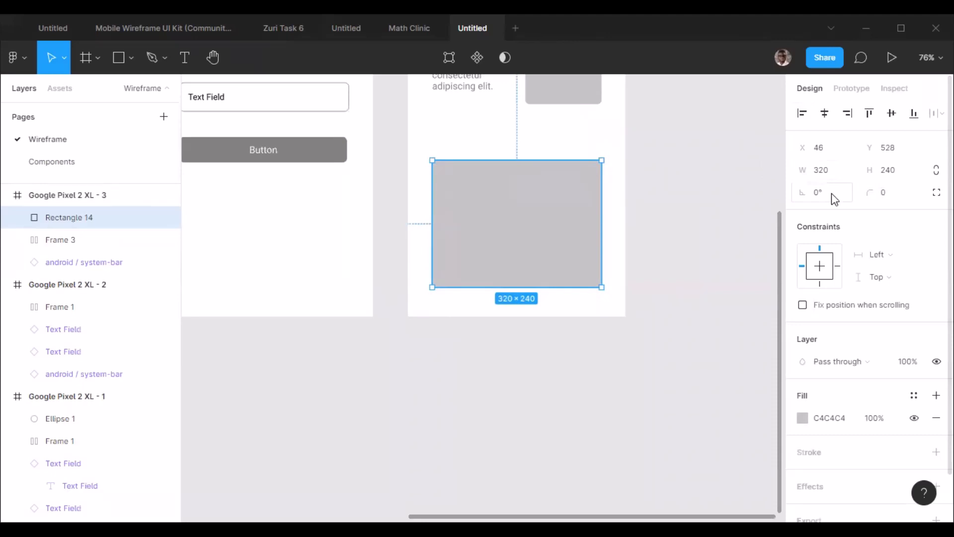
key("Tab")
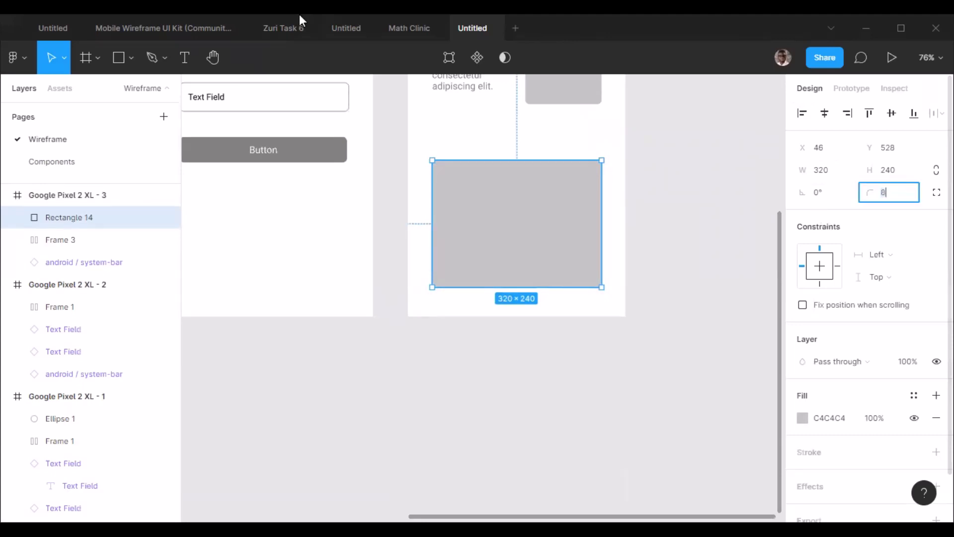
key("Return")
left_click(604, 160)
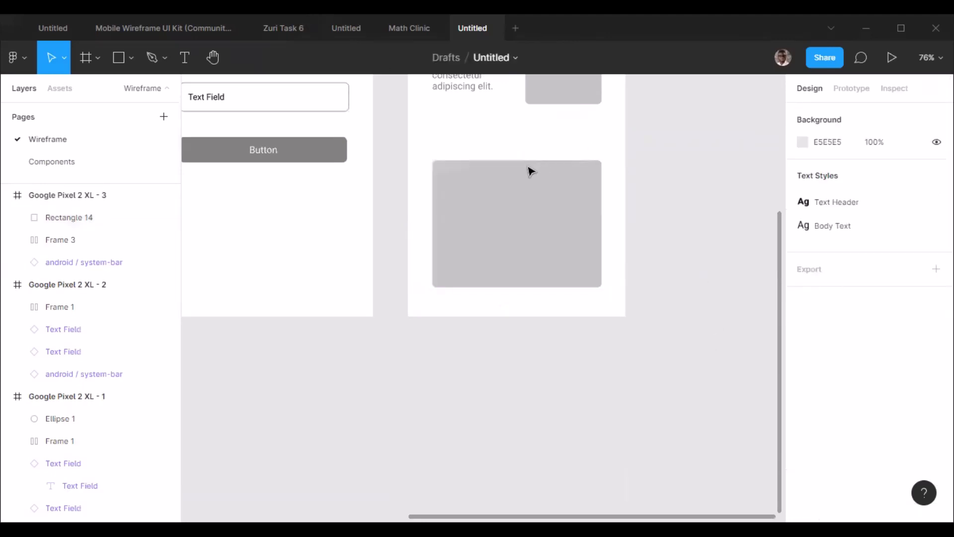
Step: Move the large rounded rectangle on the third phone frame up to Y 476
scroll(531, 172, "up", 3)
left_click(488, 207)
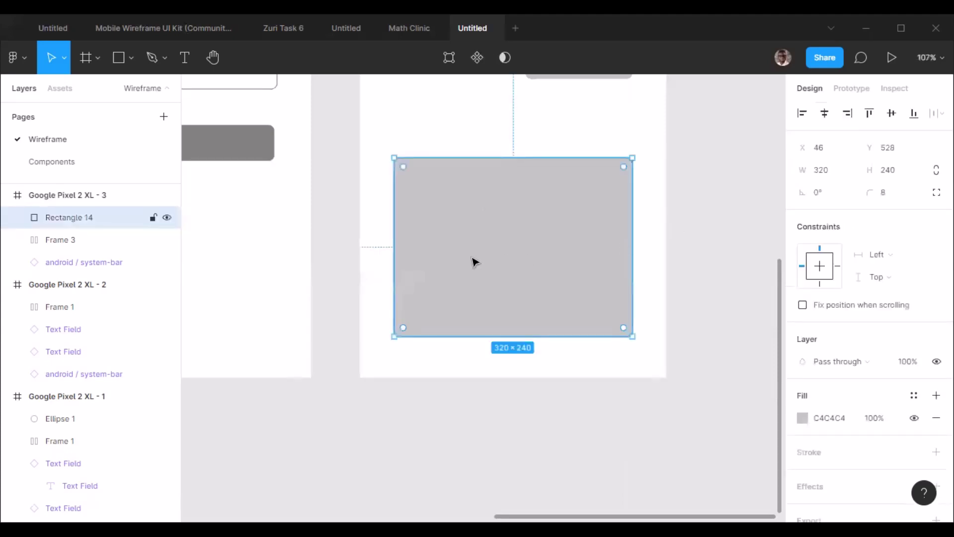
scroll(485, 259, "down", 5)
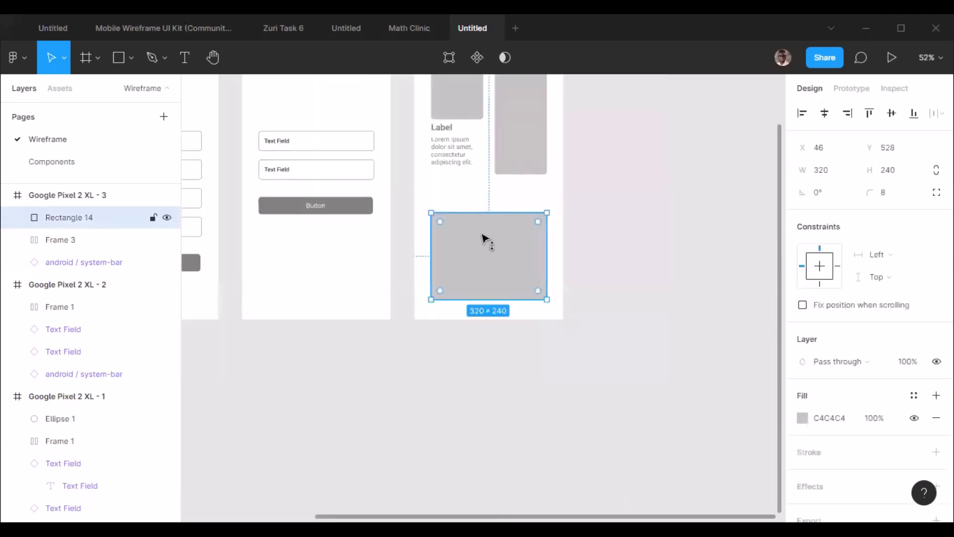
key("shift+Up")
key("shift+Up")
key("shift+Up")
key("shift+Up")
key("shift+Up")
key("Up")
key("Up")
key("Escape")
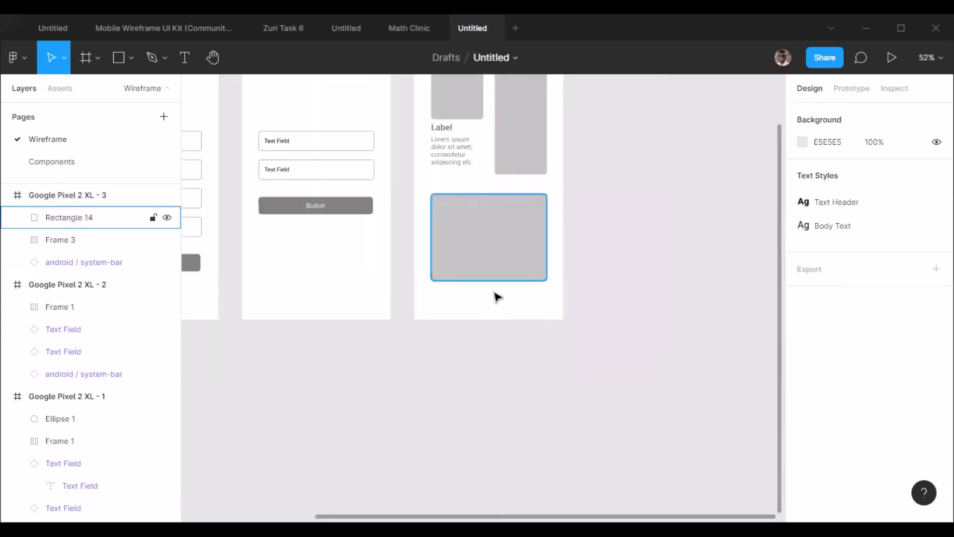
Step: Set the large rounded rectangle's height to 200
scroll(494, 298, "up", 2)
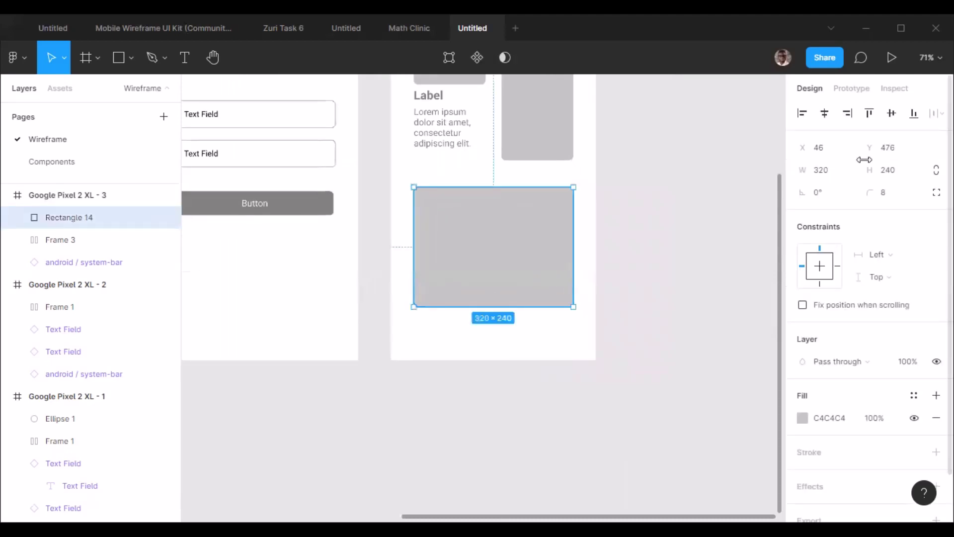
left_click(865, 161)
type("200")
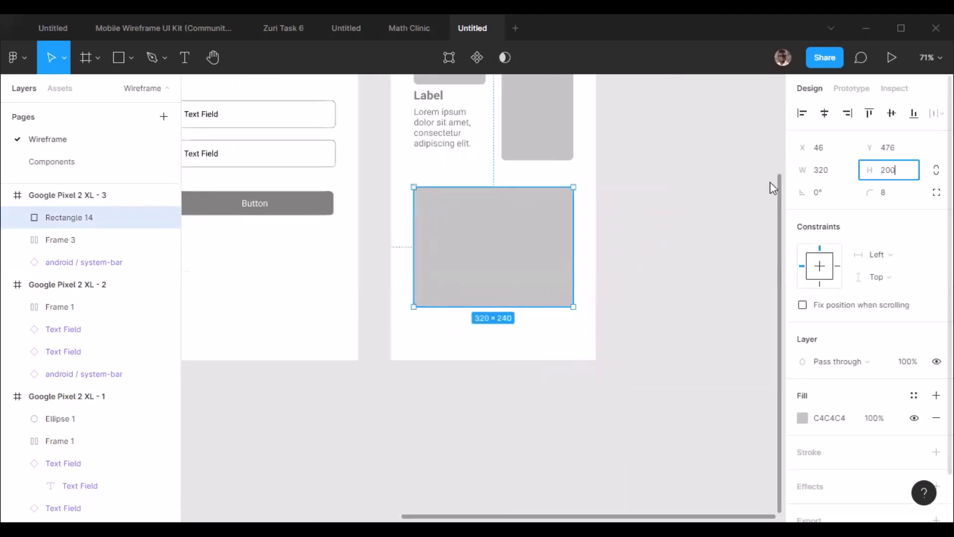
key("Return")
key("Escape")
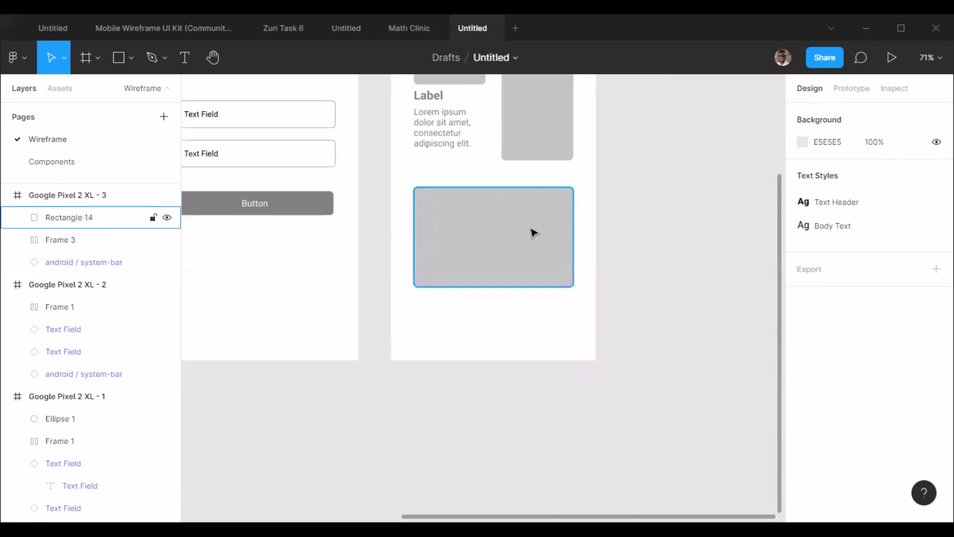
left_click(531, 233)
scroll(572, 236, "up", 1)
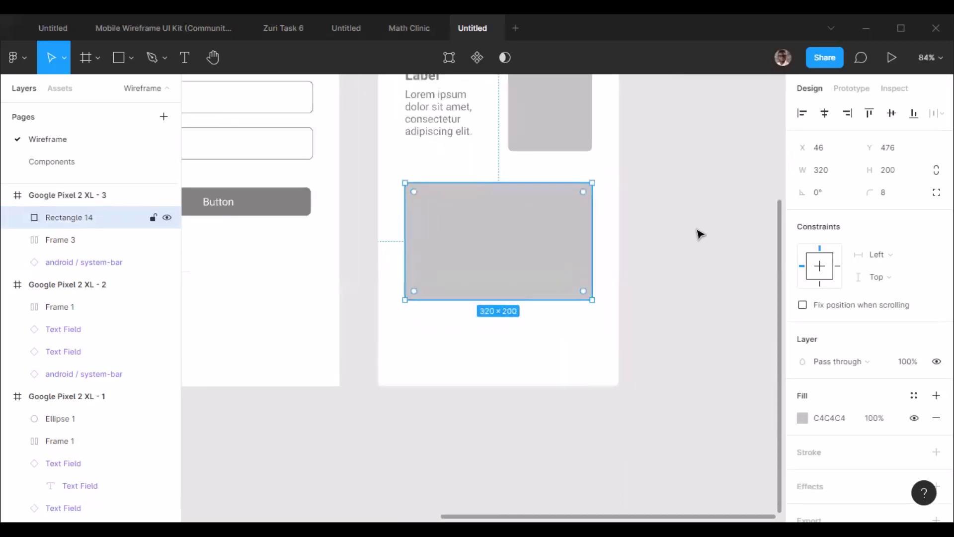
left_click(698, 234)
scroll(511, 248, "up", 1)
key("ctrl+z")
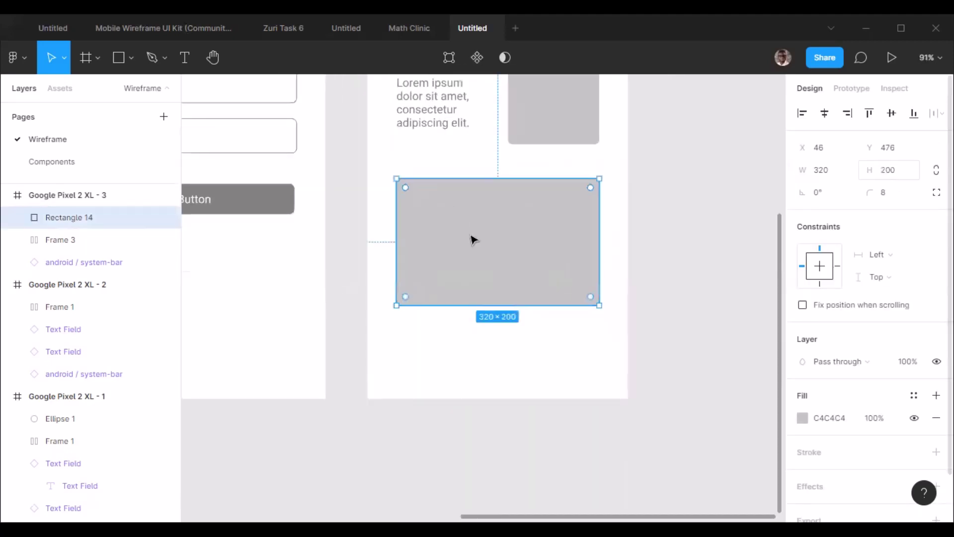
key("Escape")
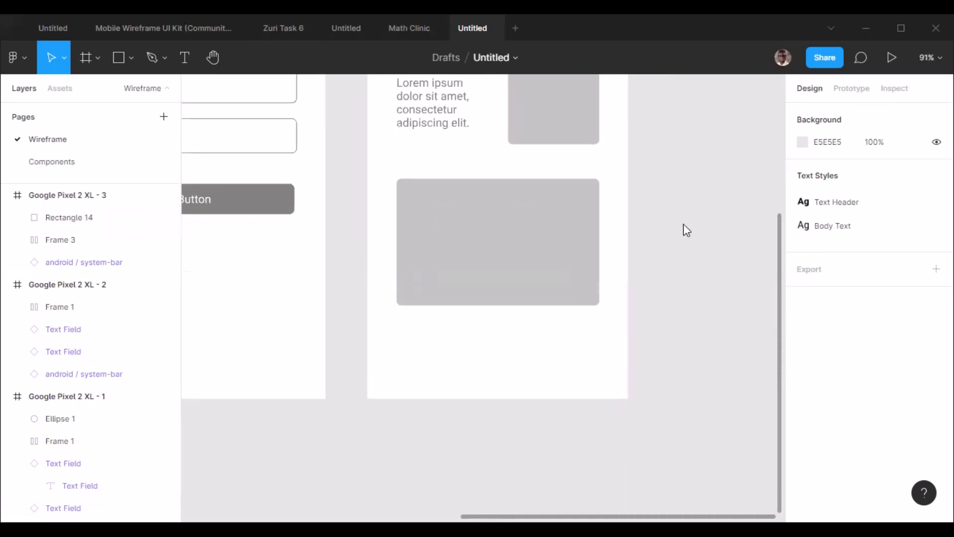
Step: Run the Feather Icons plugin and search its icons for "left"
right_click(684, 224)
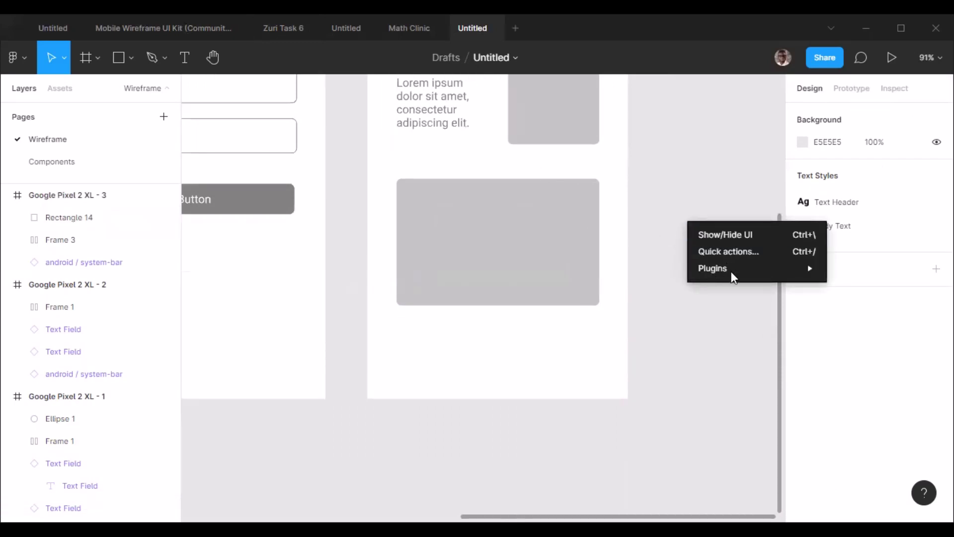
mouse_move(731, 271)
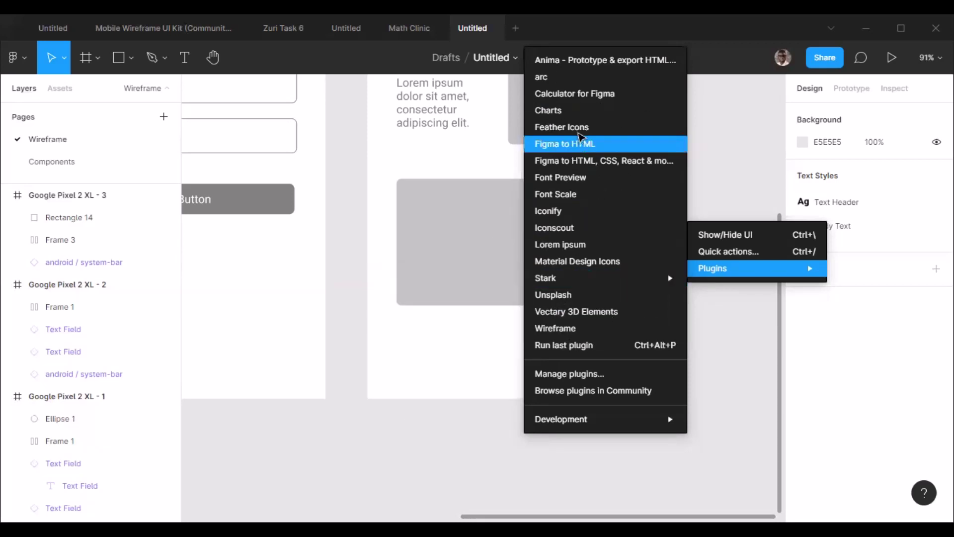
key("Escape")
left_click(528, 226)
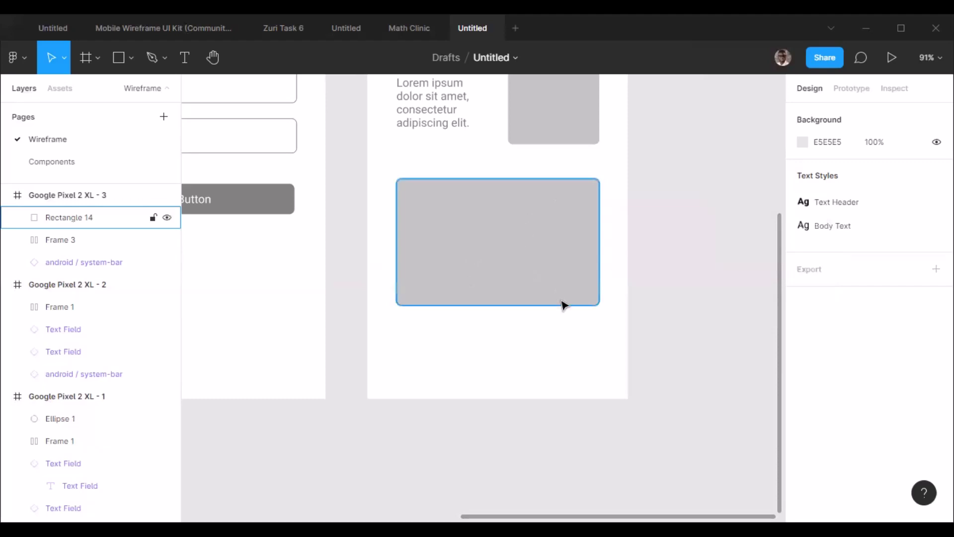
left_click(611, 325)
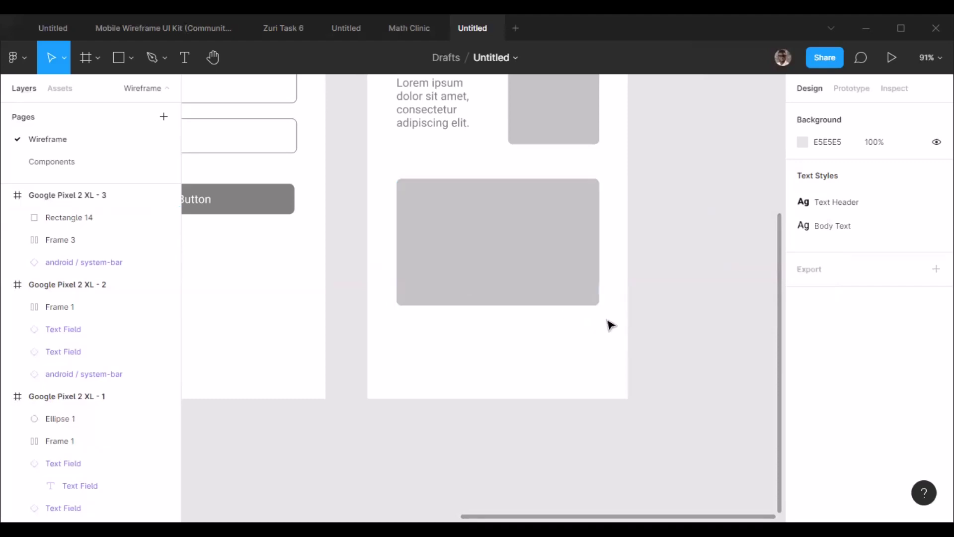
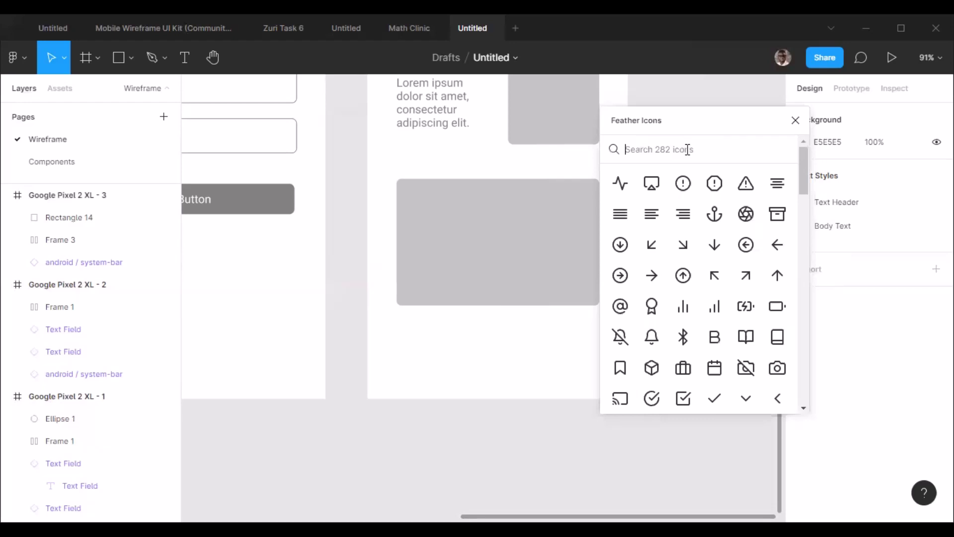
type("leftt")
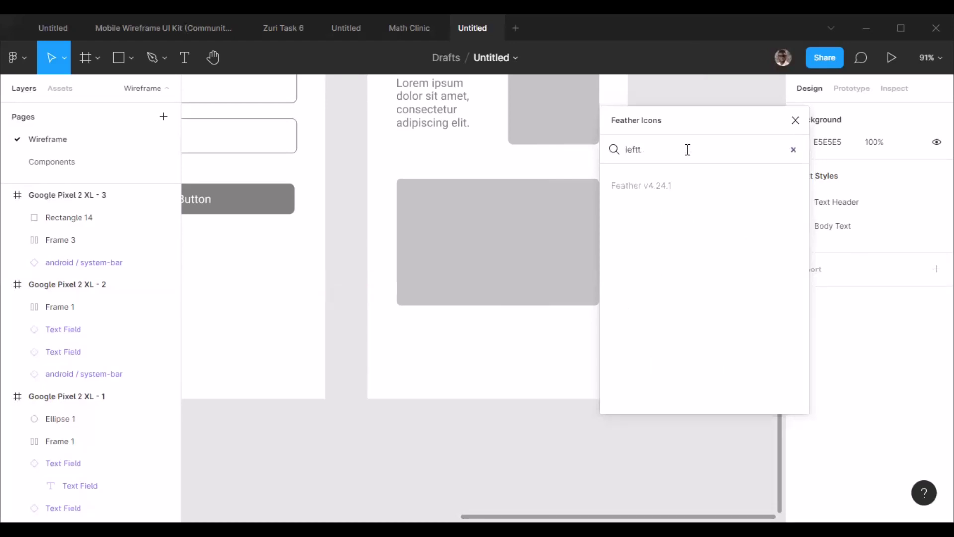
key("BackSpace")
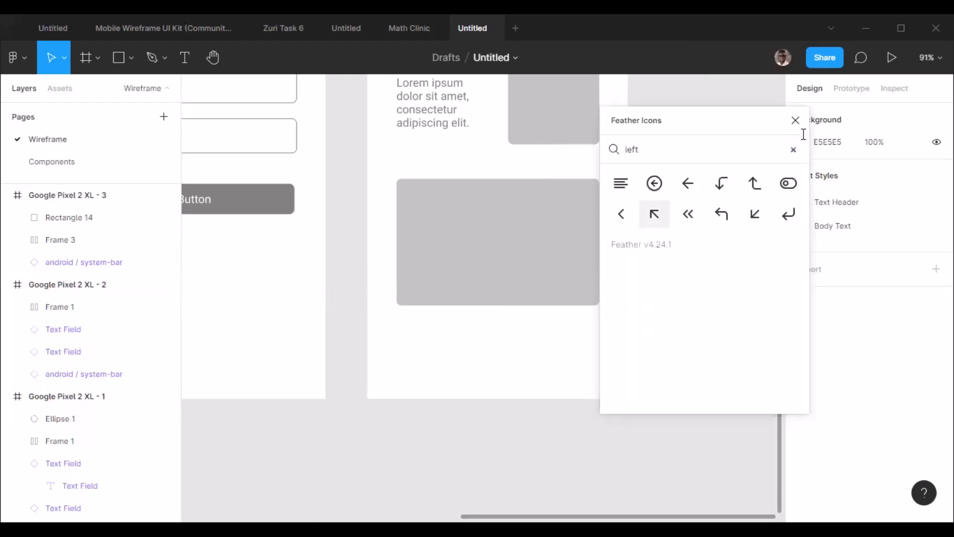
left_click(621, 214)
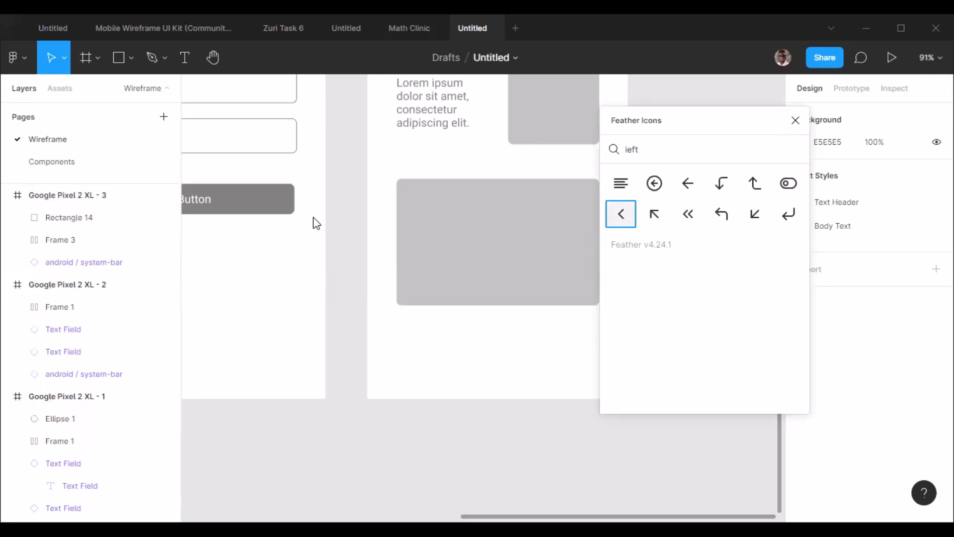
double_click(624, 214)
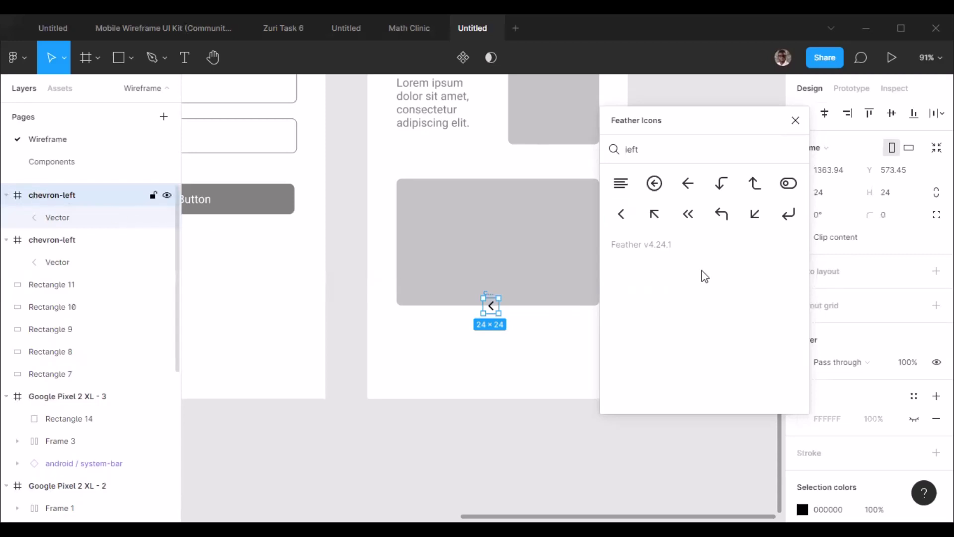
key("Delete")
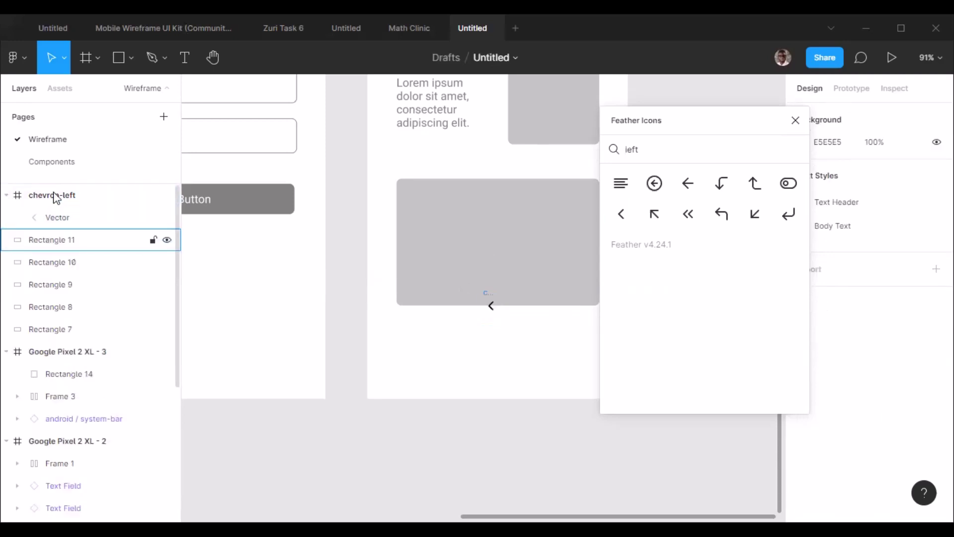
left_click(137, 204)
key("Delete")
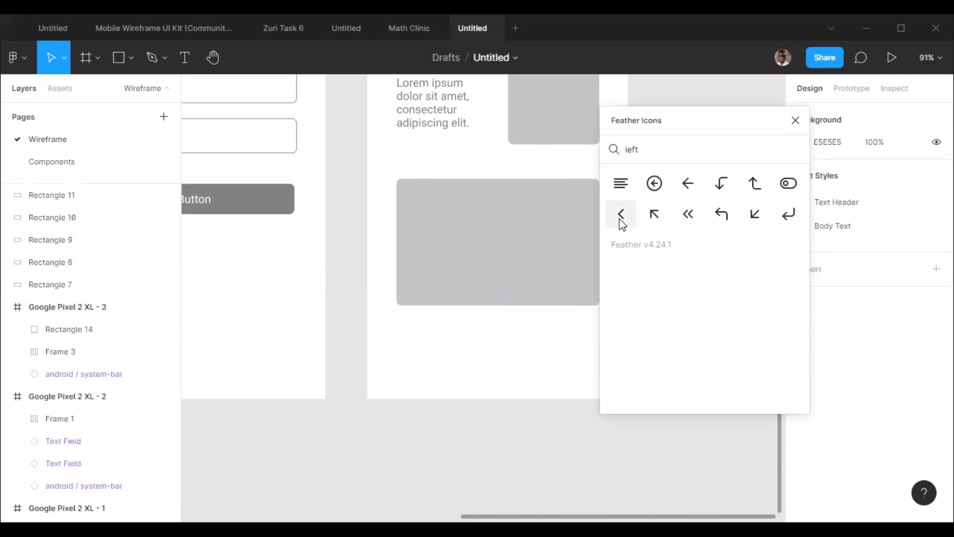
Step: Insert the chevron-left icon and place it near the left edge of the large rectangle at X 1236, Y 465
left_click(621, 215)
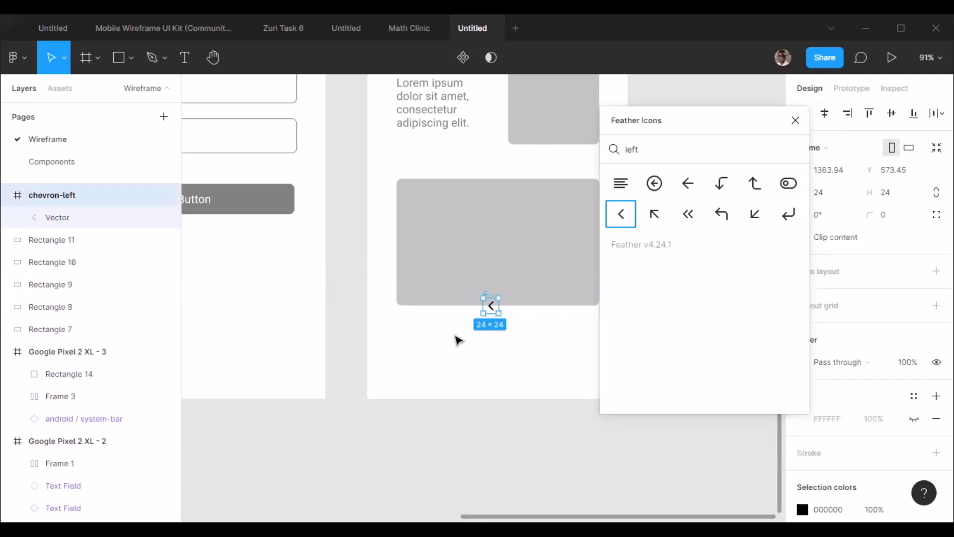
left_click_drag(490, 305, 419, 264)
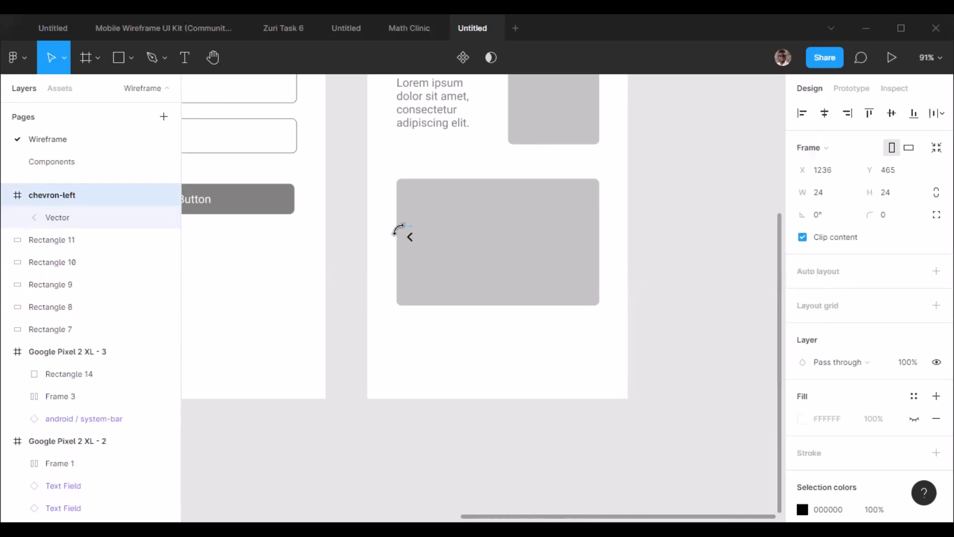
left_click(412, 241)
Step: Turn the chevron-left icon into a component and move it to the Components page
scroll(391, 241, "up", 1)
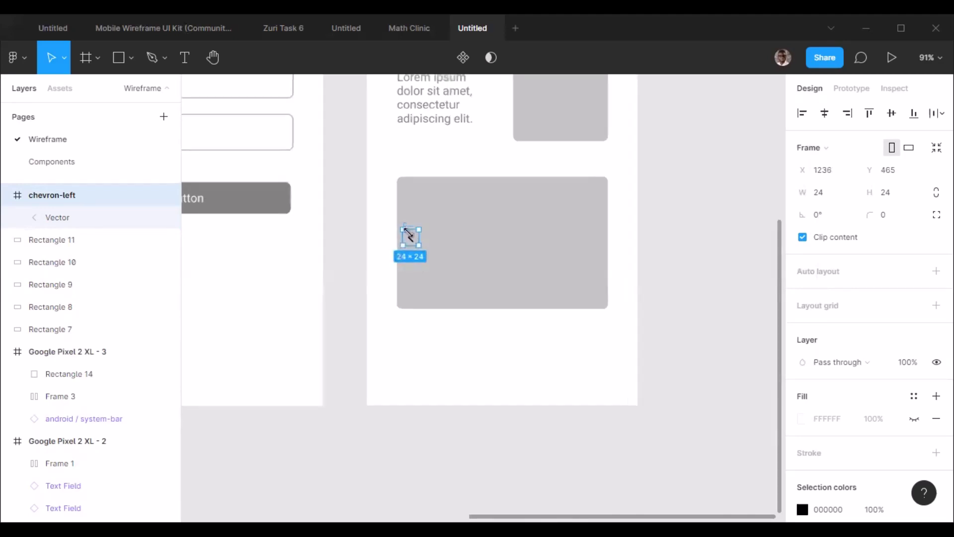
scroll(407, 241, "up", 3)
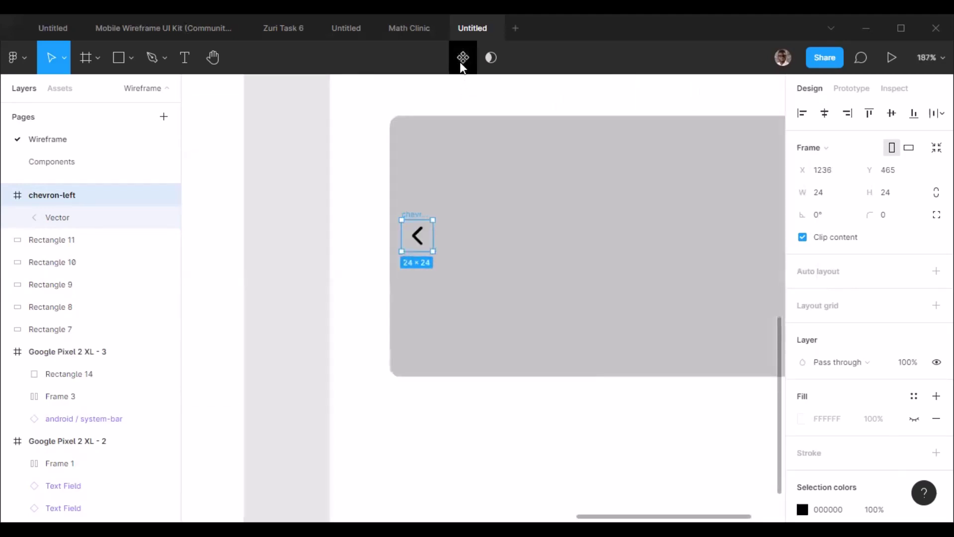
key("ctrl+alt+k")
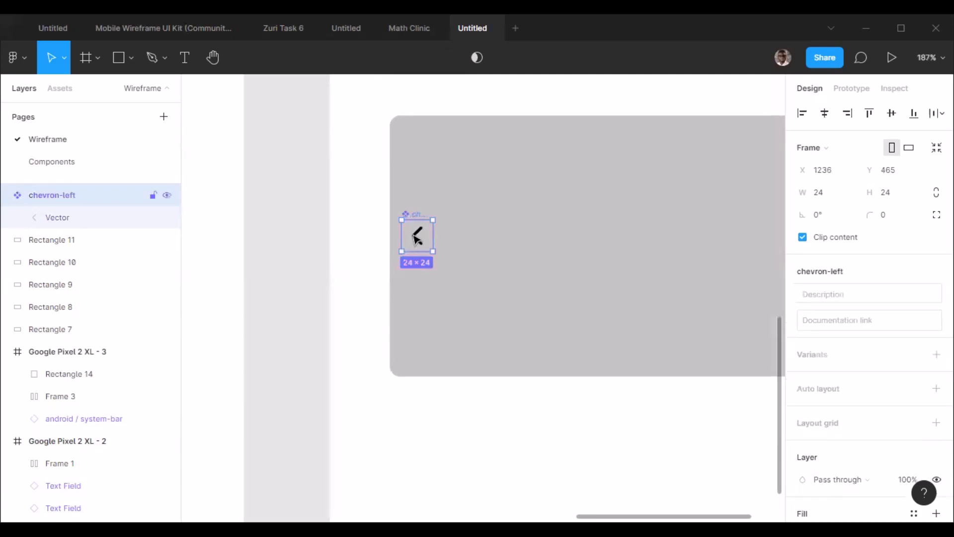
right_click(414, 235)
mouse_move(546, 146)
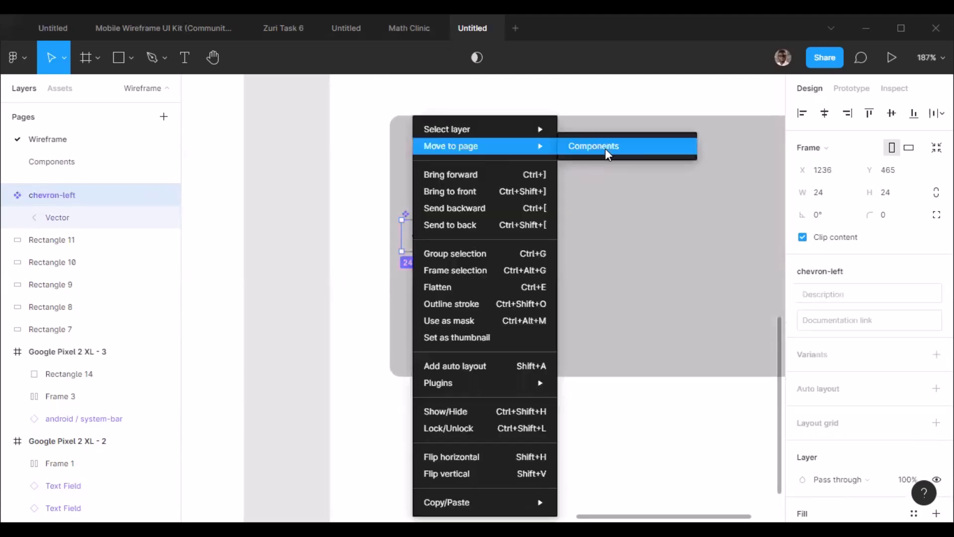
left_click(607, 150)
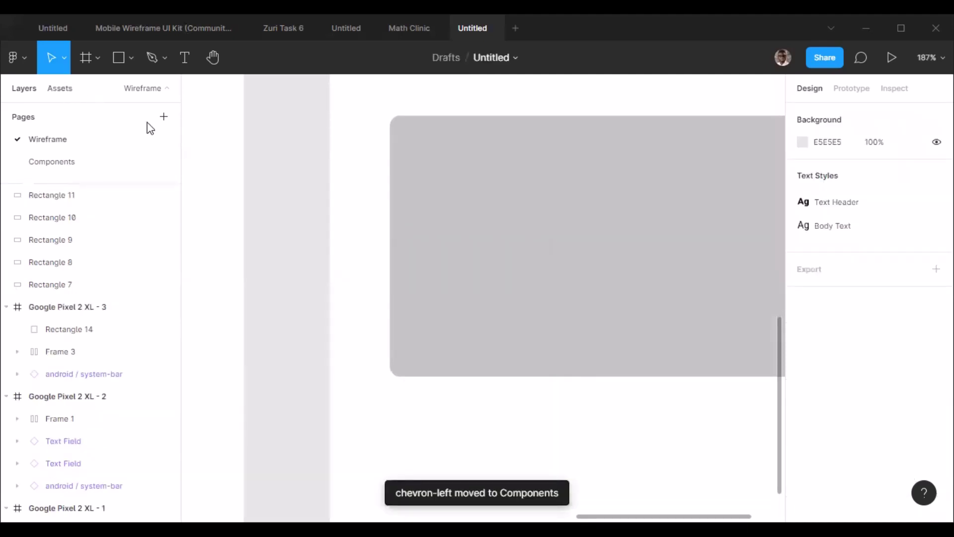
Step: Place an instance of the chevron-left component inside the large rectangle near its left edge, at about X 59, Y 568
key("alt+2")
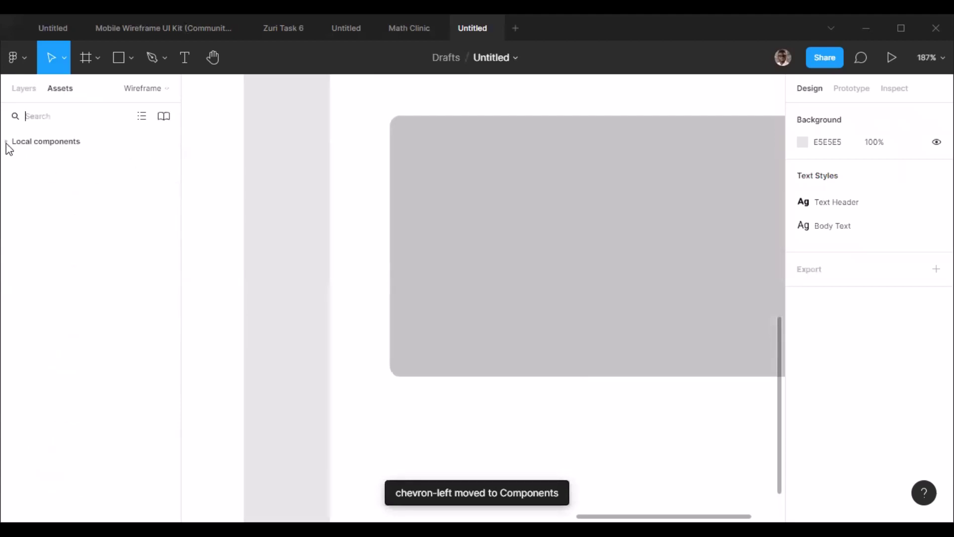
left_click(7, 141)
left_click_drag(47, 200, 276, 202)
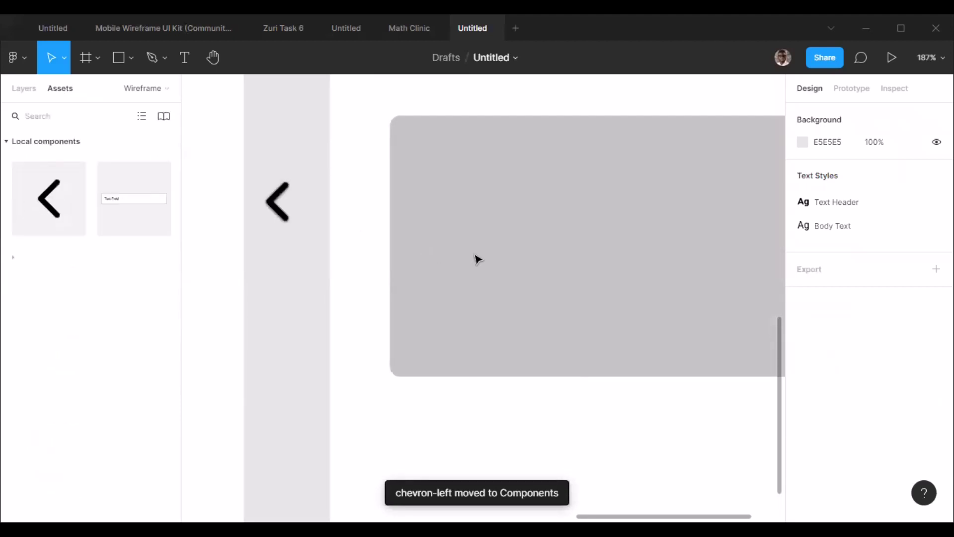
left_click_drag(462, 241, 464, 249)
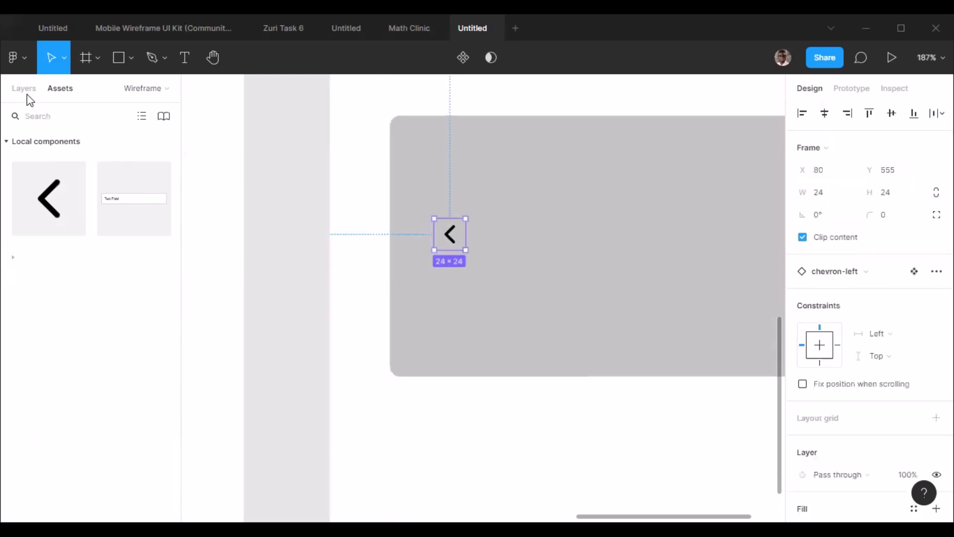
key("alt+1")
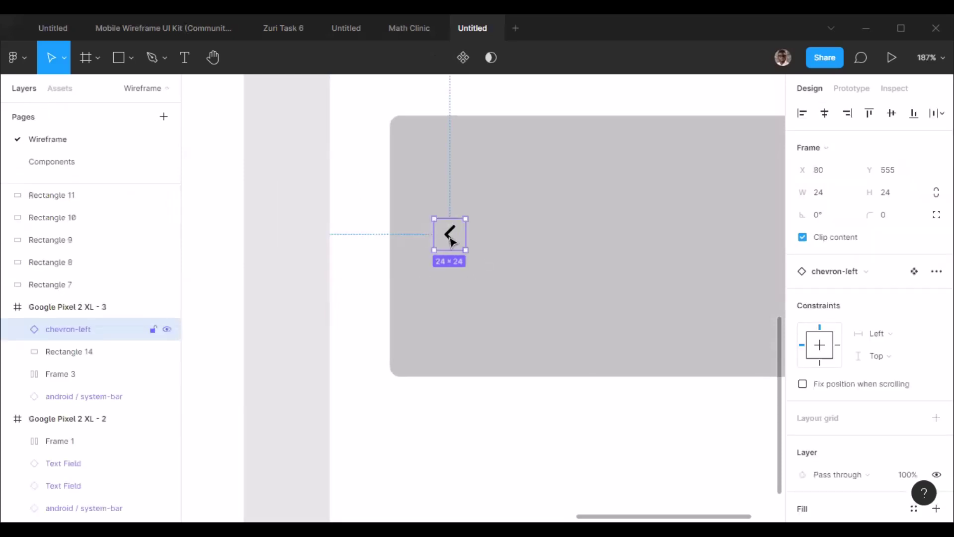
key("ctrl+z")
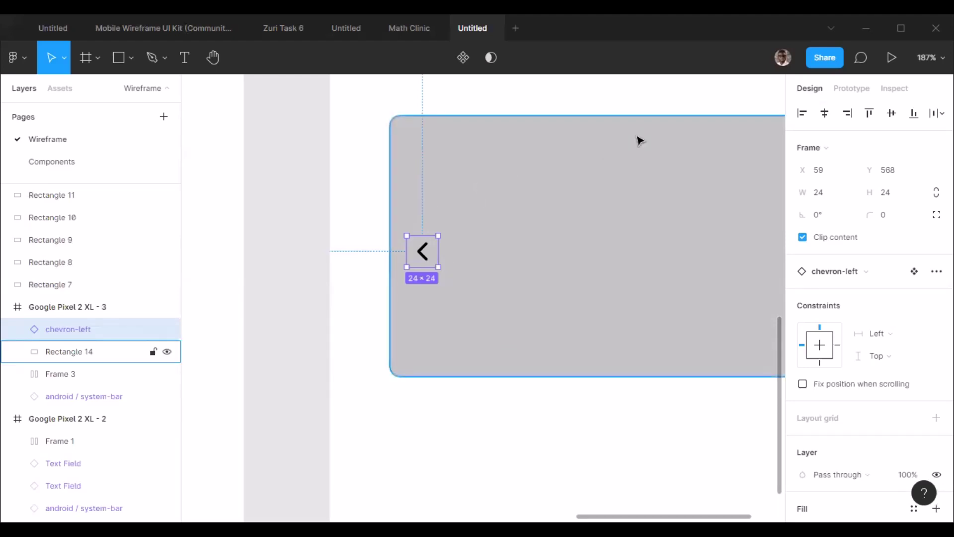
Step: Align the chevron-left instance and the large rectangle on their vertical centers
left_click(663, 145, "shift")
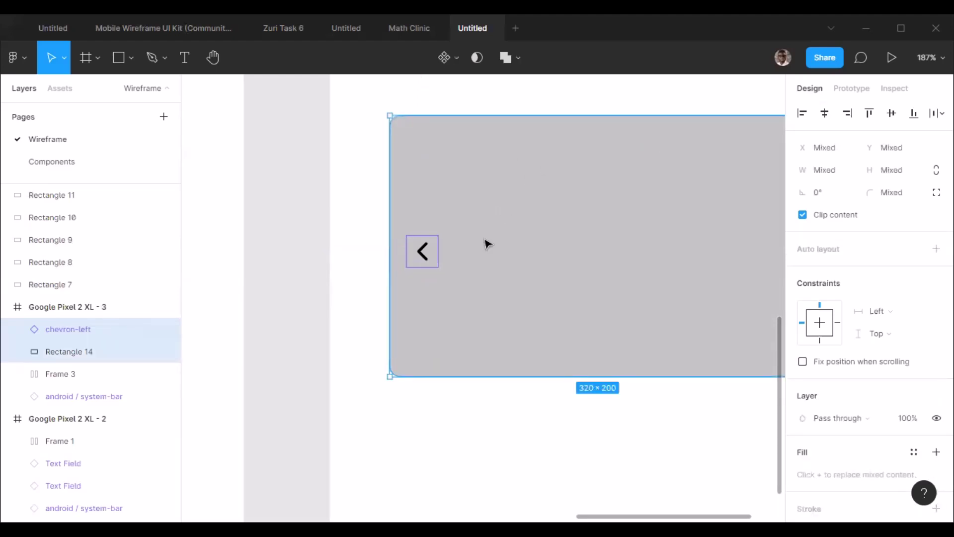
key("Escape")
key("ctrl+z")
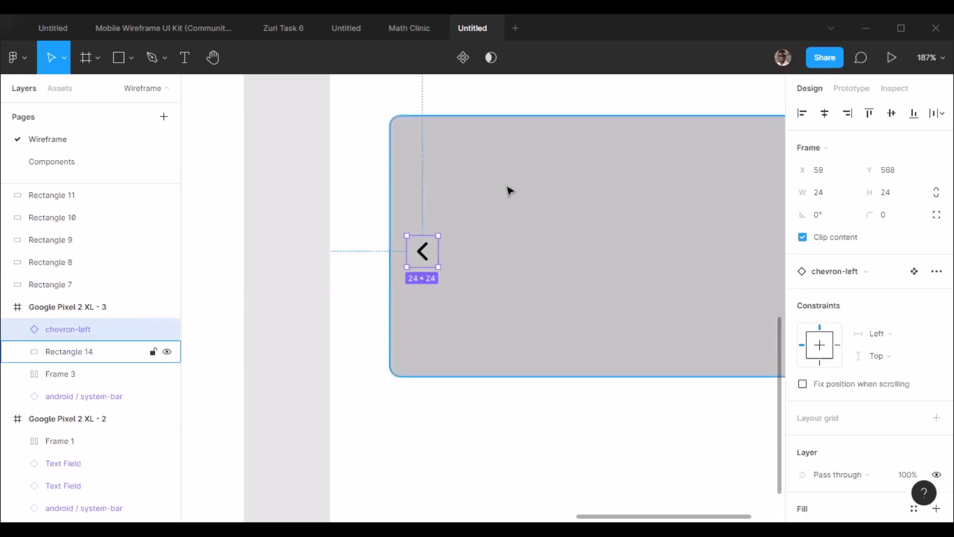
key("ctrl+shift+z")
left_click(891, 114)
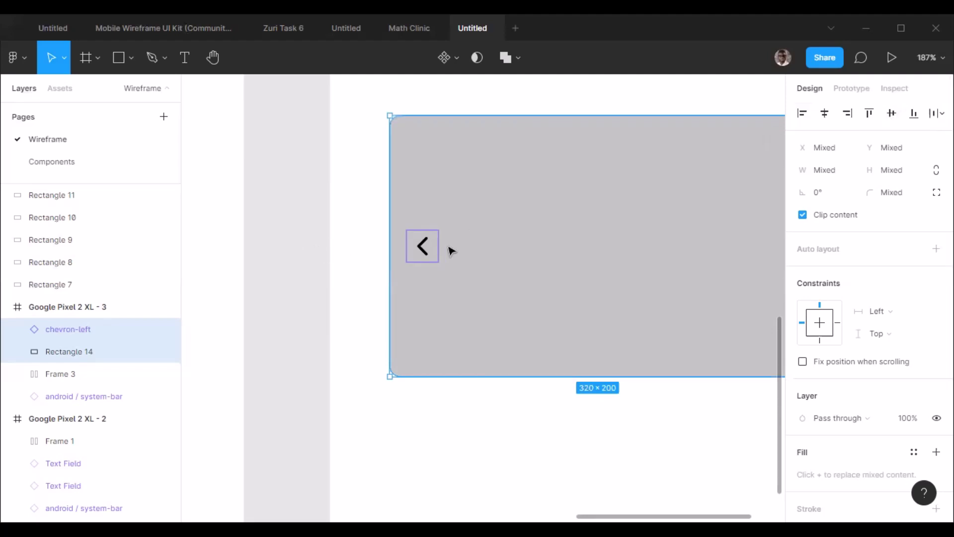
Step: Move the chevron-left instance flush with the large rectangle's left edge, at X 46, Y 564
key("Escape")
scroll(422, 246, "up", 1)
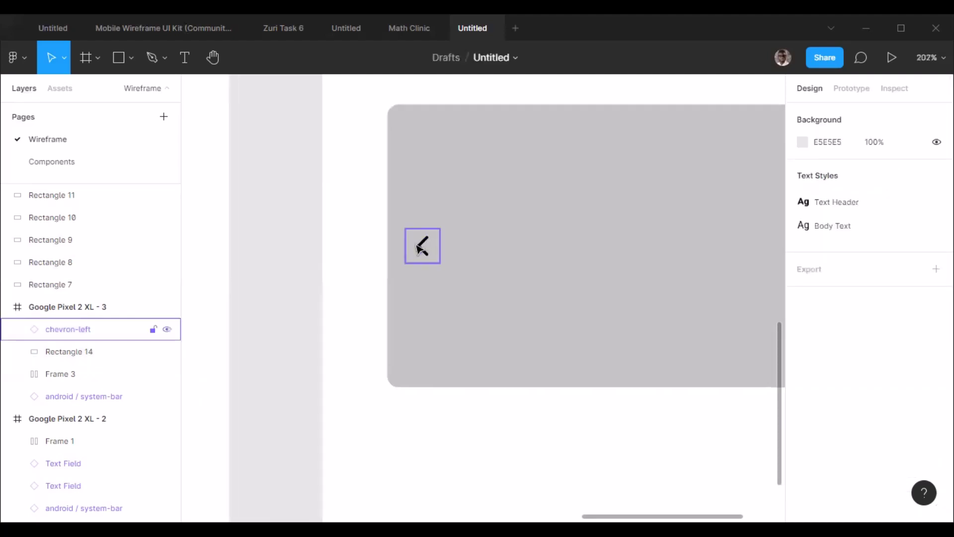
left_click_drag(422, 246, 404, 247)
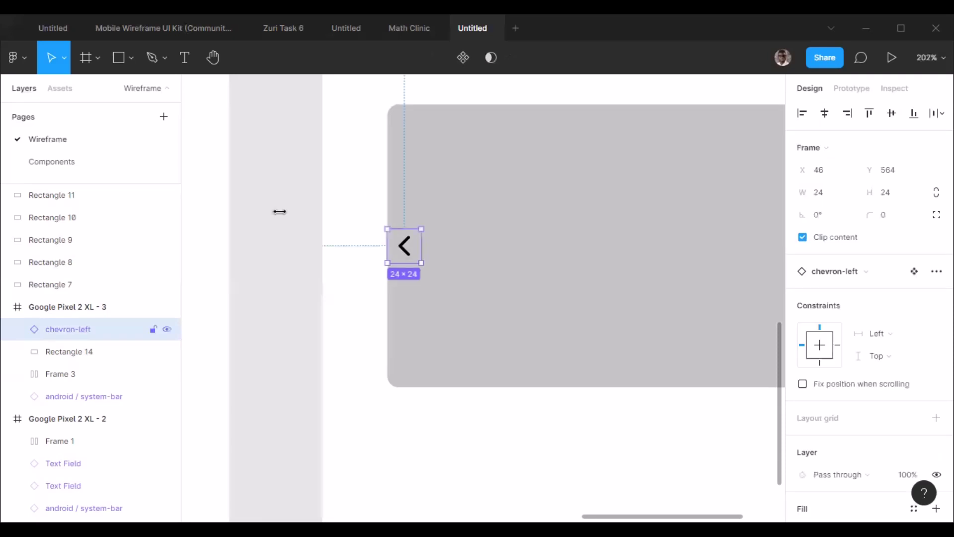
scroll(330, 238, "down", 5)
scroll(348, 236, "up", 1)
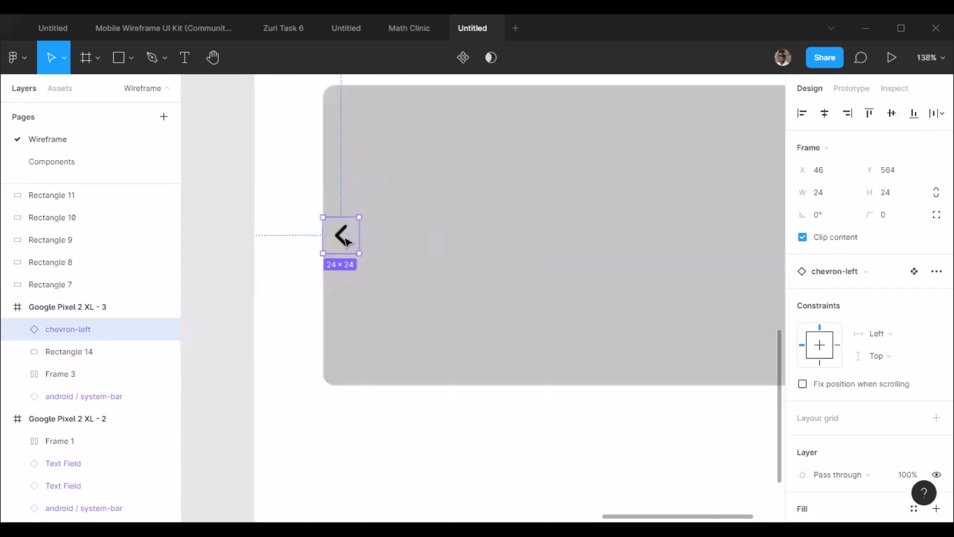
Step: Duplicate the chevron to the large rectangle's right edge at X 342, Y 564, and rotate the copy 180°
scroll(340, 241, "down", 2)
scroll(329, 239, "down", 2)
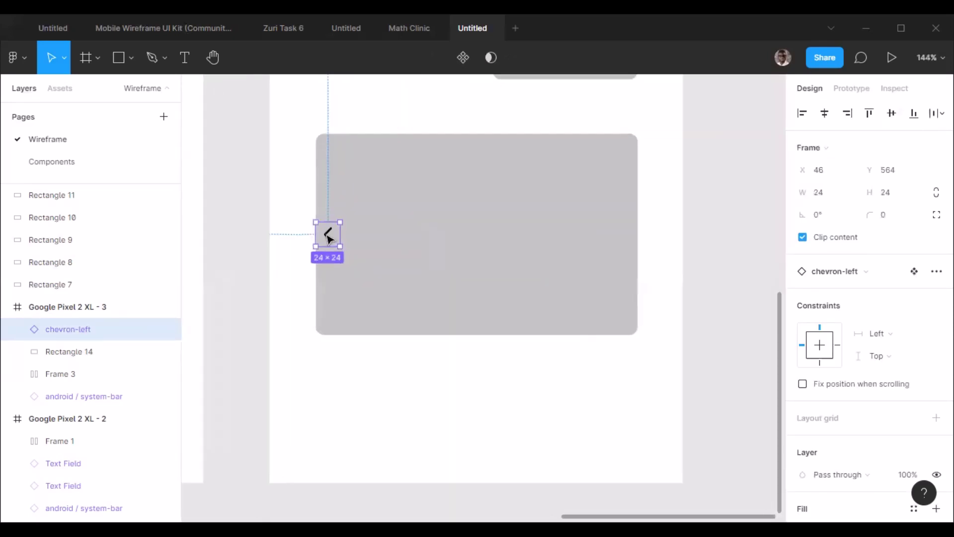
left_click_drag(328, 239, 624, 249)
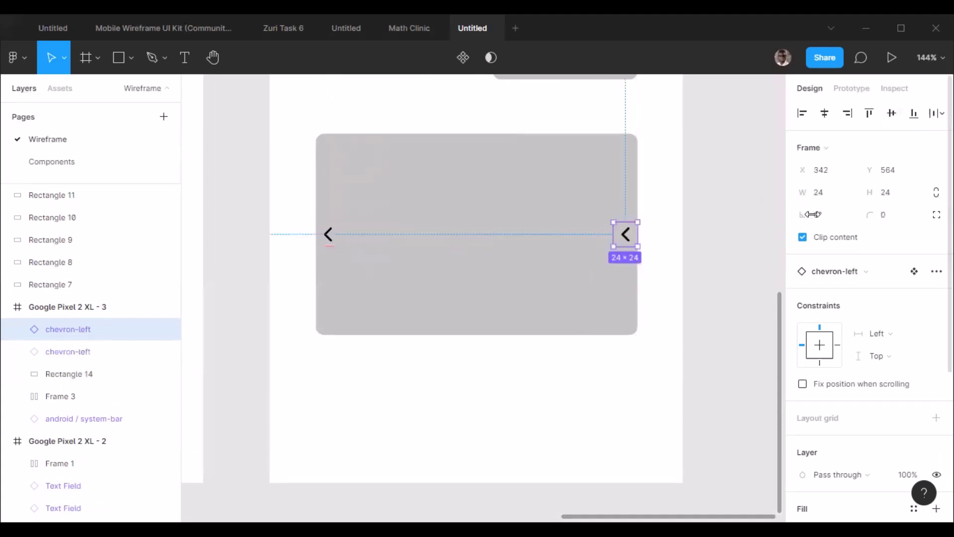
left_click(794, 219)
key("Return")
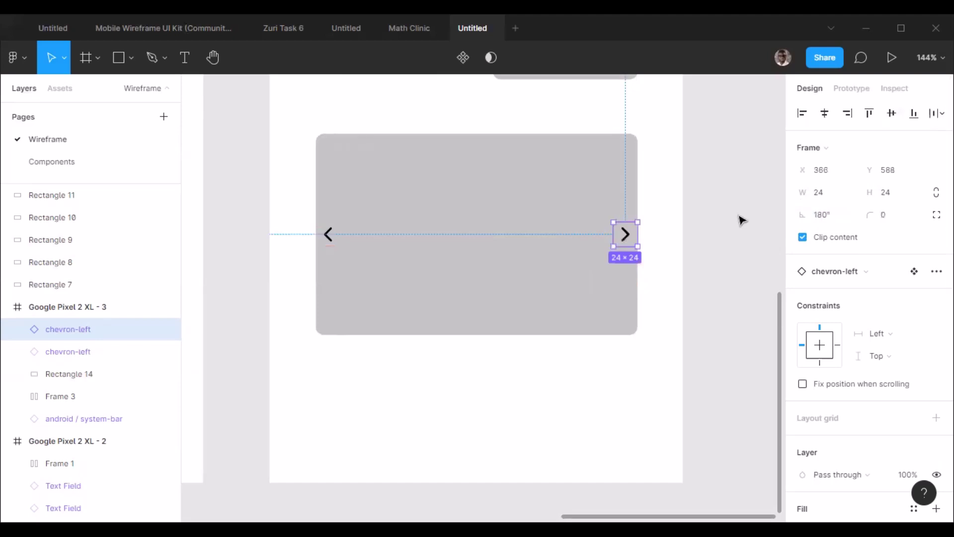
left_click(643, 248)
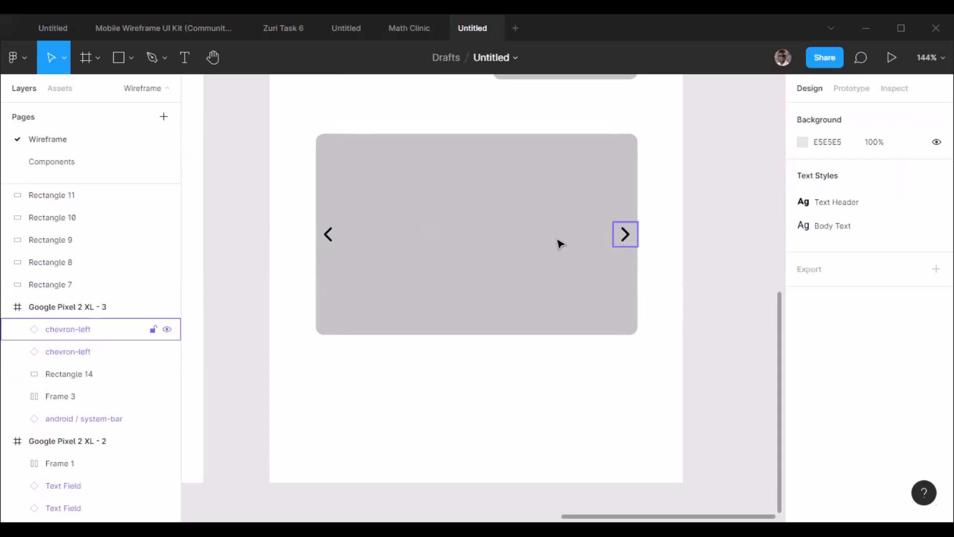
Step: Change the colour of both carousel chevrons to FFFFFF
left_click(329, 236)
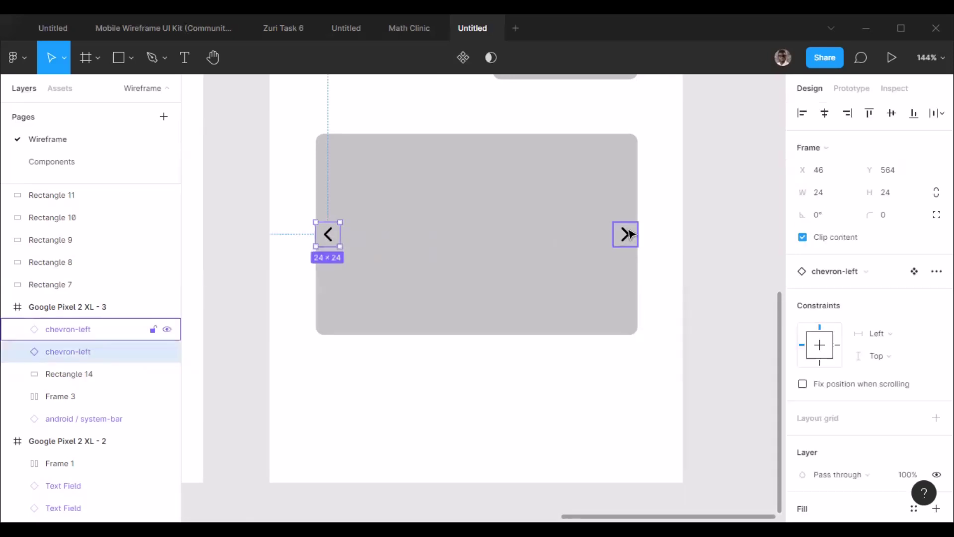
scroll(815, 437, "down", 3)
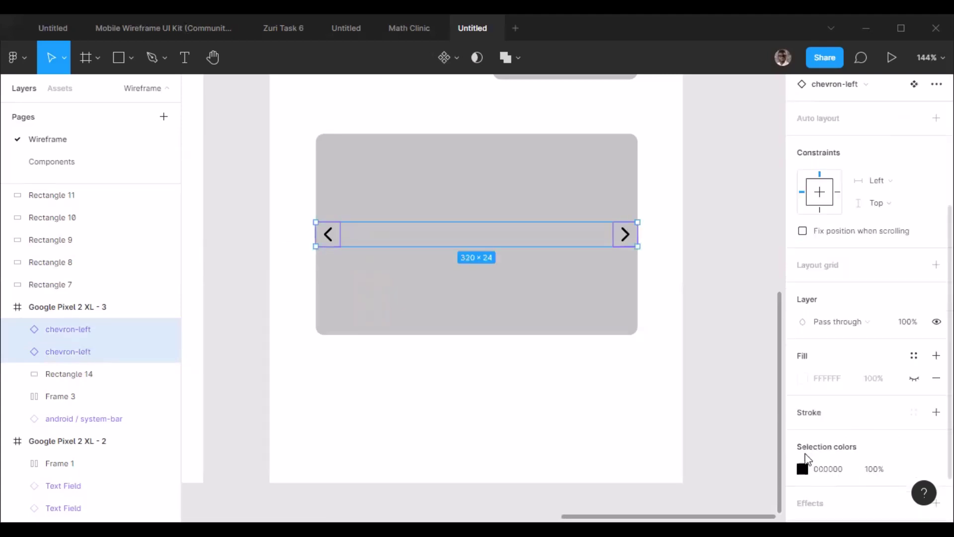
left_click(803, 469)
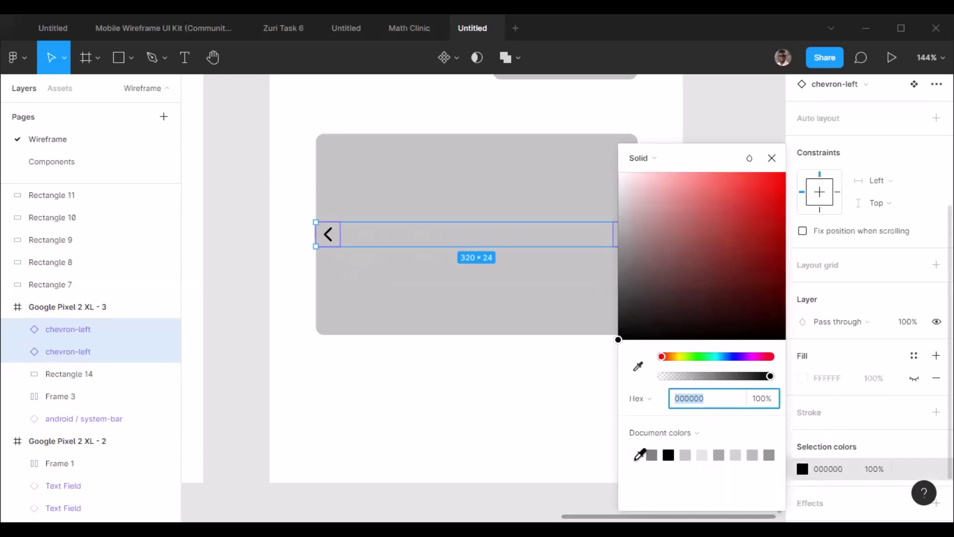
type("ffffff")
key("Return")
left_click(251, 279)
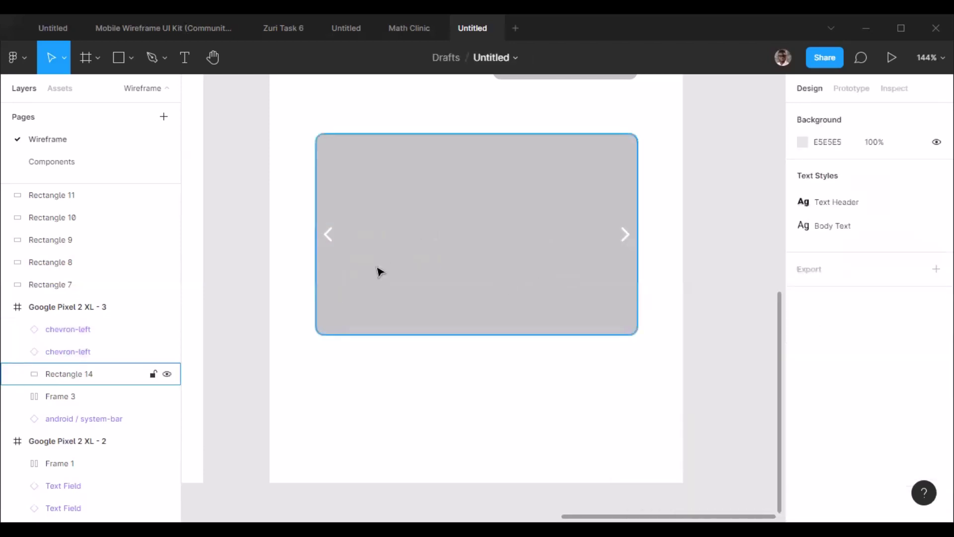
Step: Check the carousel in Zuri Task 6 and draw an 8 × 8 circle near the large rectangle's bottom edge at X 160, Y 665
left_click(281, 30)
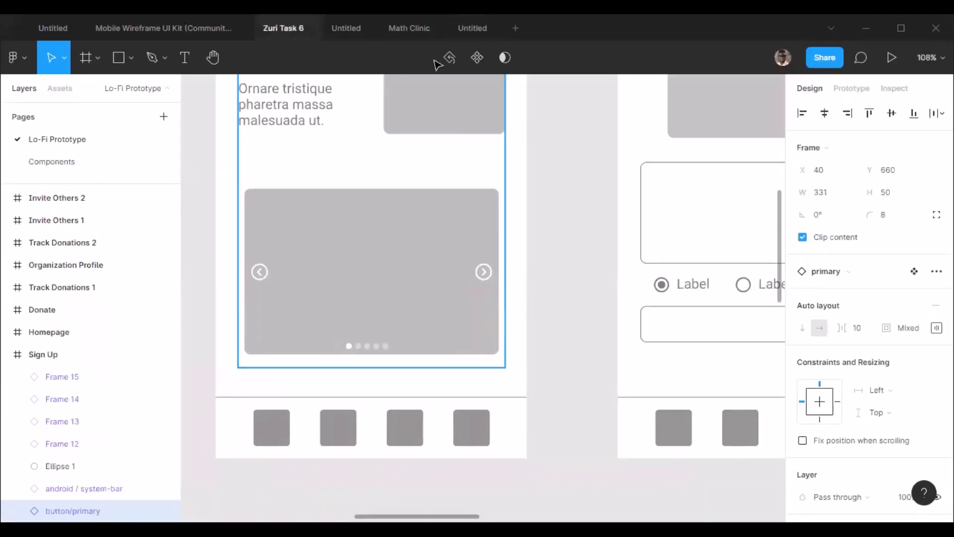
left_click(467, 35)
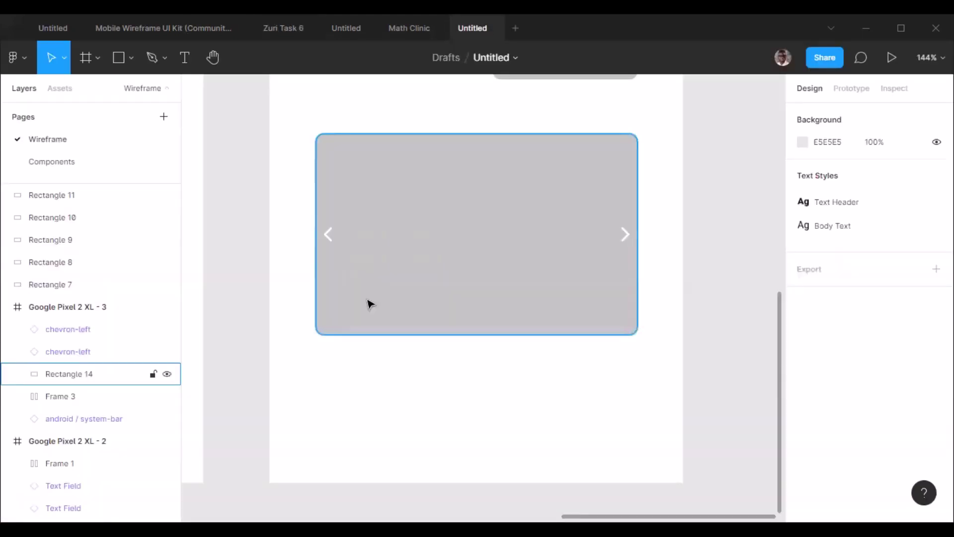
key("o")
scroll(427, 312, "up", 4)
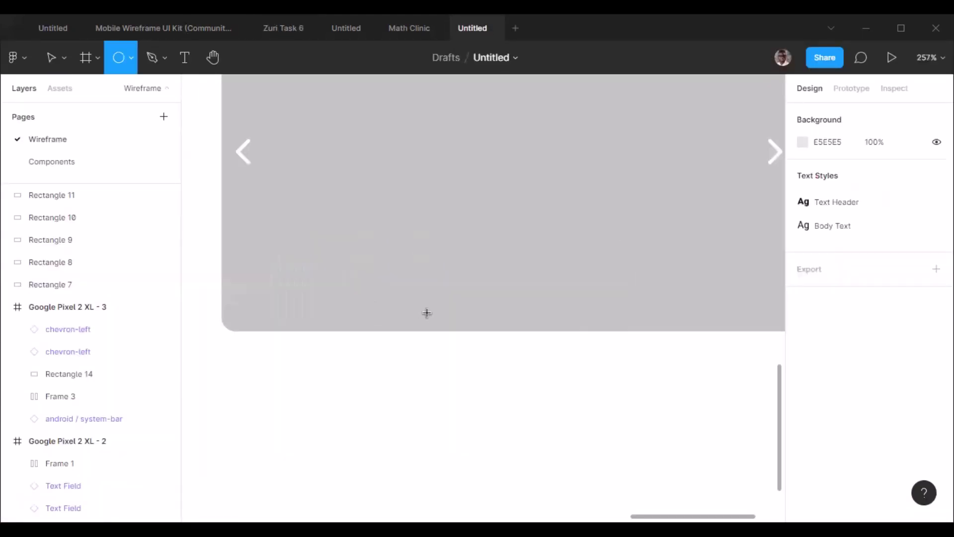
left_click_drag(428, 312, 436, 324)
scroll(437, 322, "up", 3)
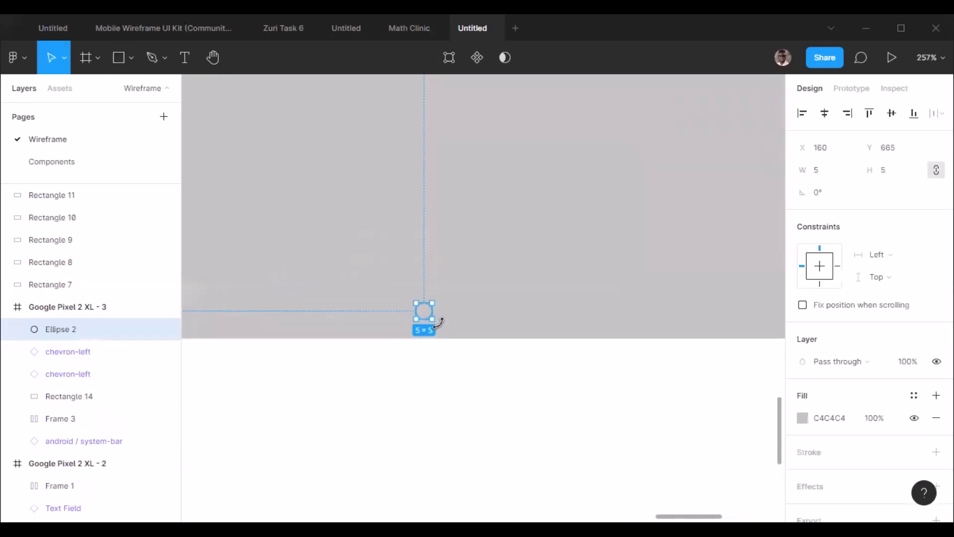
left_click(799, 167)
type("8")
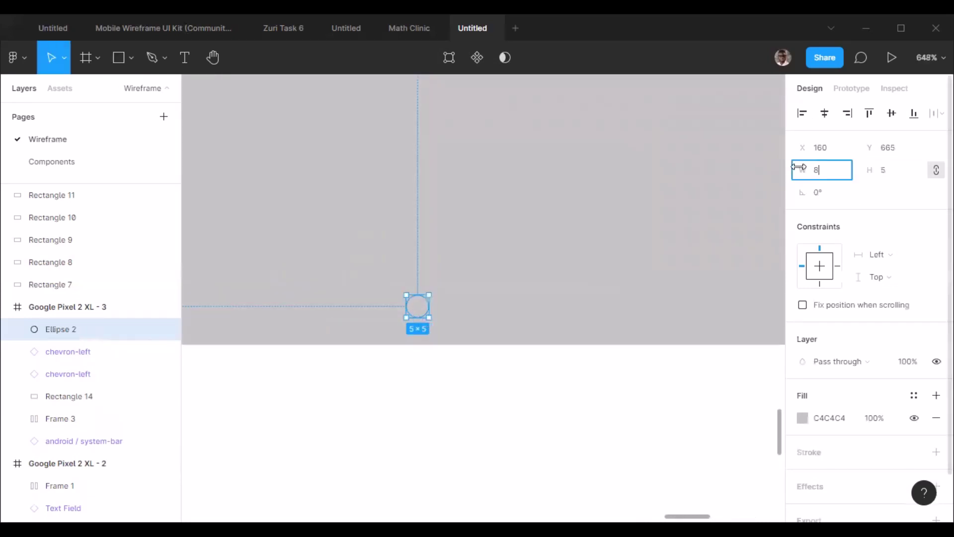
key("Return")
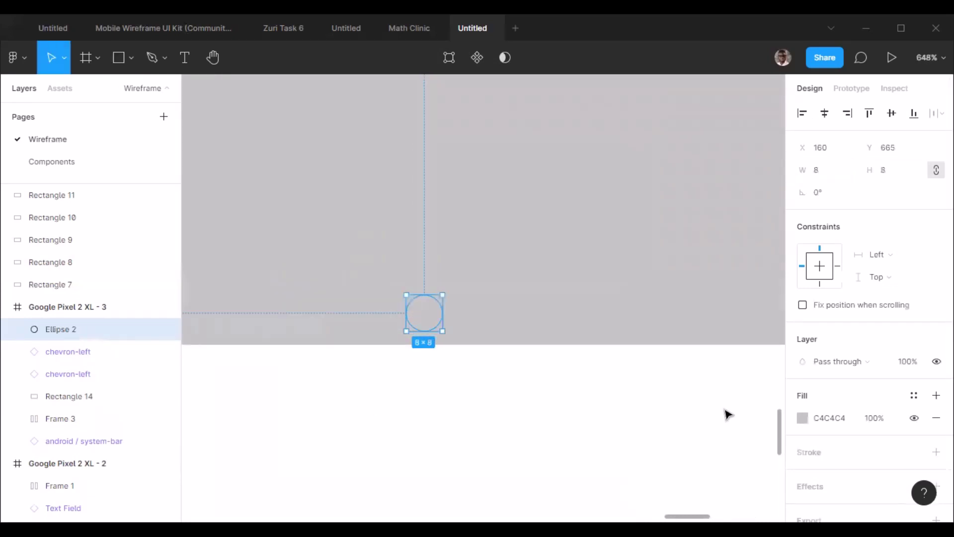
Step: Fill the small circle with white (FFFFFF) sampled from the canvas
left_click(802, 417)
left_click(639, 369)
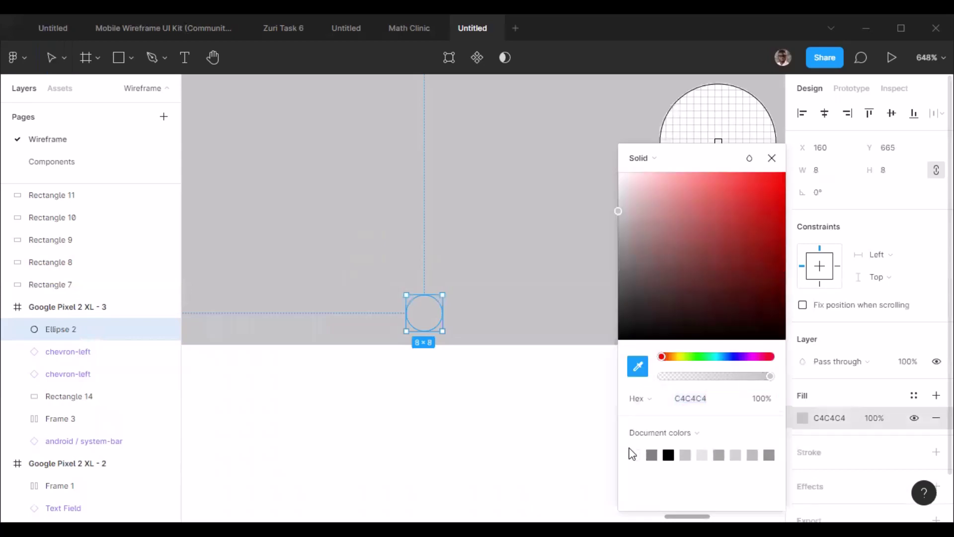
left_click(565, 396)
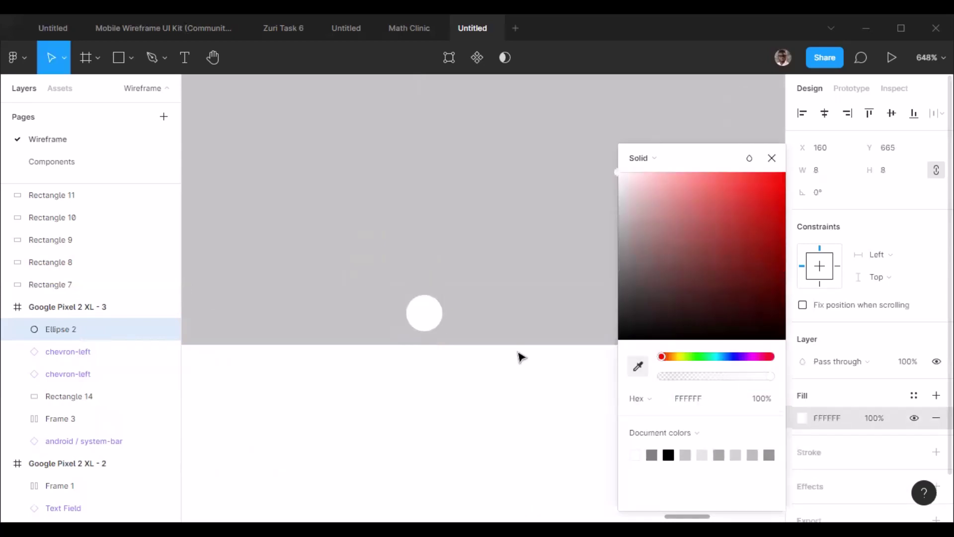
left_click(535, 329)
Step: Examine the dimensions and fills of the tall rectangle and the square image placeholder in the card above the carousel
scroll(526, 268, "down", 10)
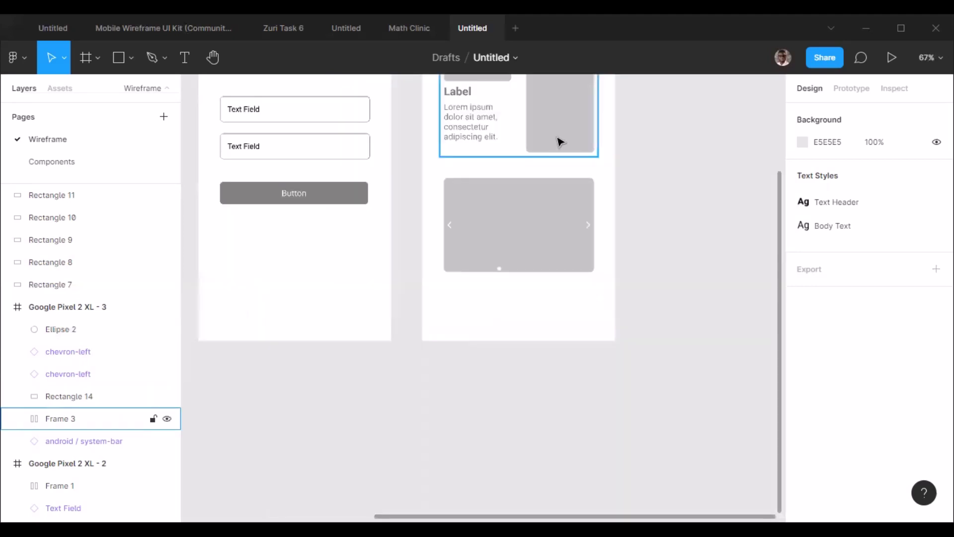
left_click(560, 143)
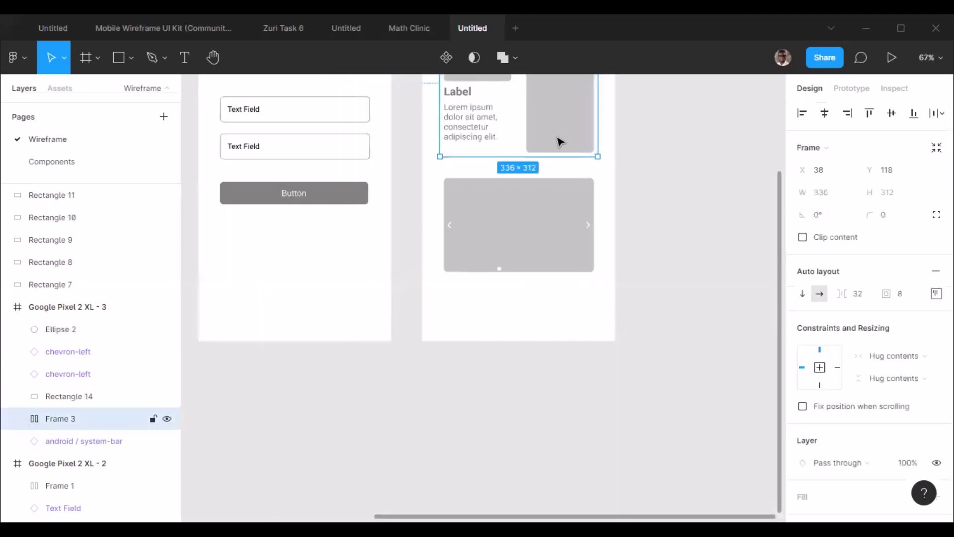
double_click(560, 143)
scroll(561, 273, "up", 3)
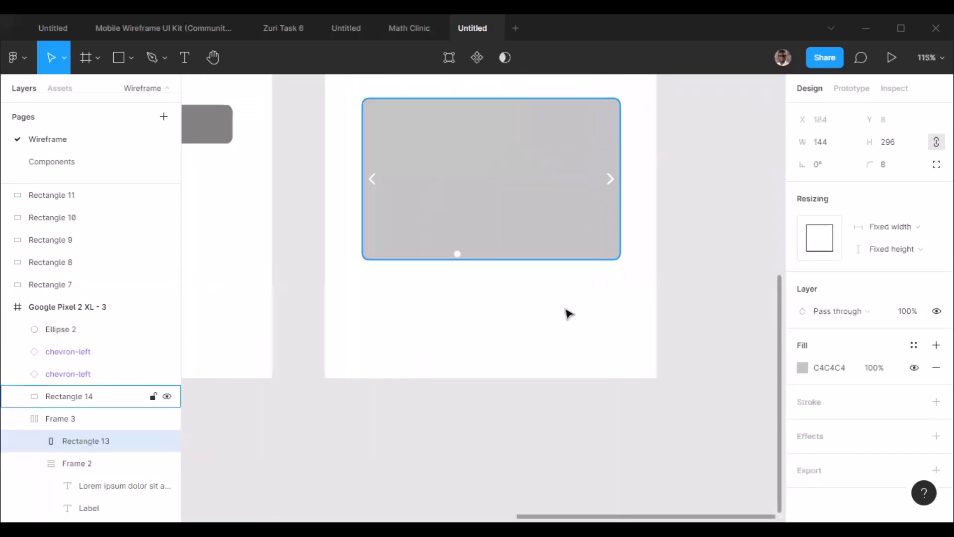
scroll(561, 154, "down", 3)
scroll(506, 109, "up", 4)
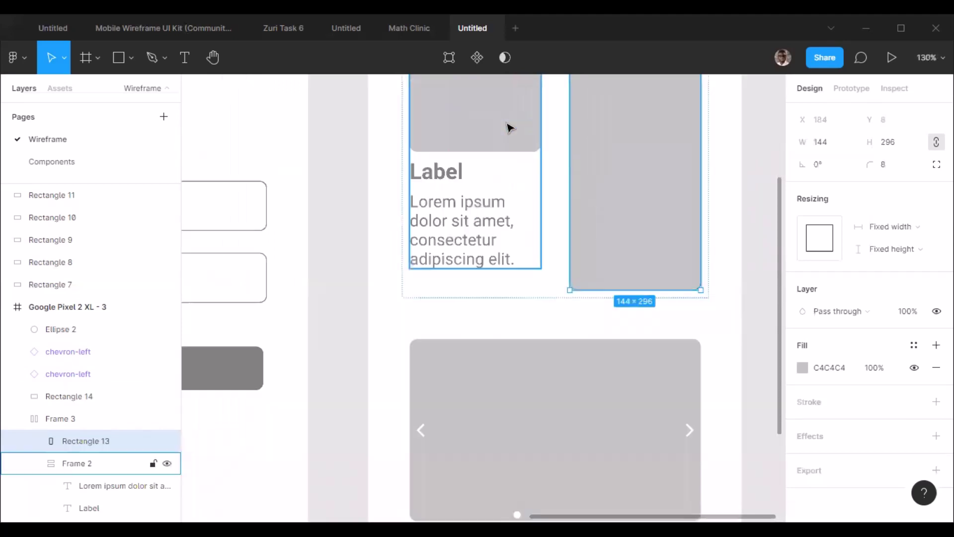
double_click(508, 128)
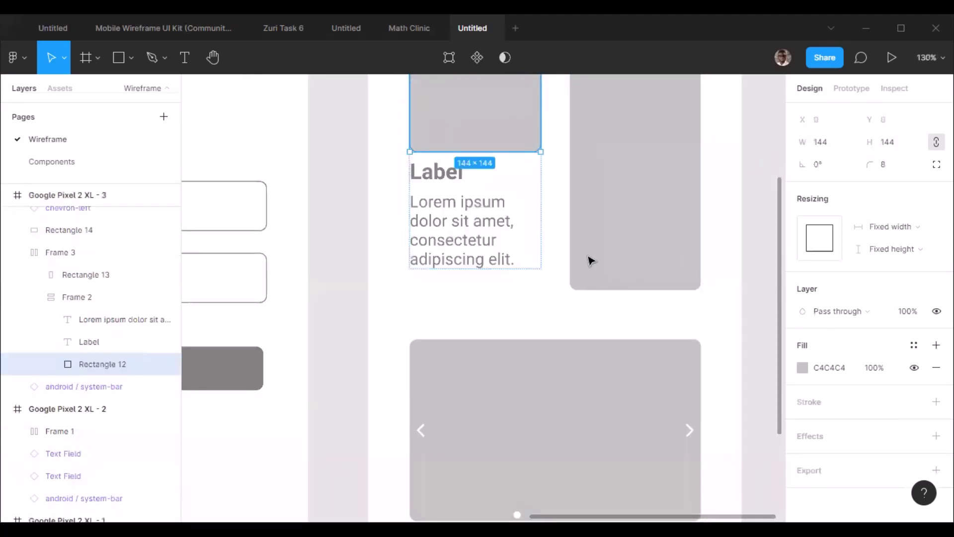
scroll(570, 350, "down", 3)
scroll(550, 440, "up", 4)
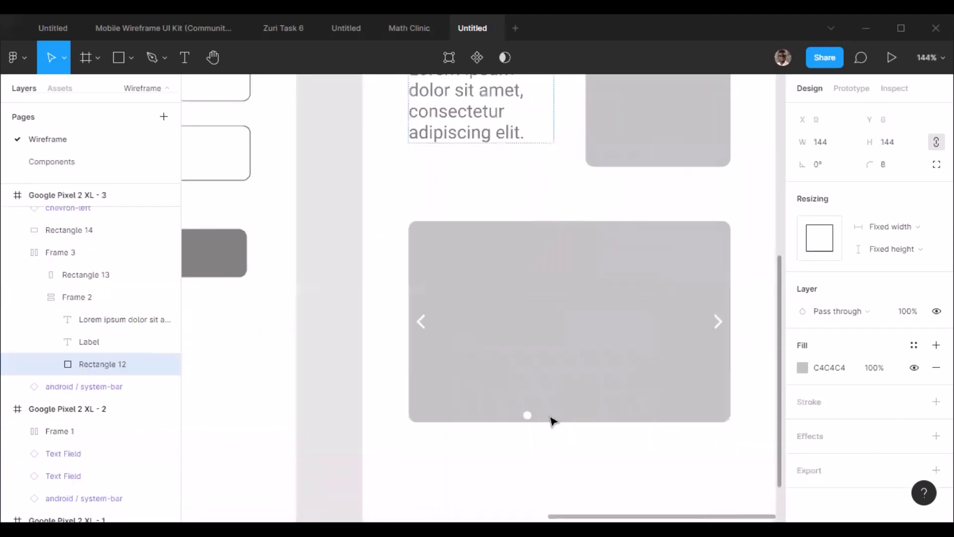
Step: Duplicate the white circle and place the copy to its right at X 172, Y 665, leaving a gap of 4
scroll(534, 436, "up", 5)
left_click(491, 396)
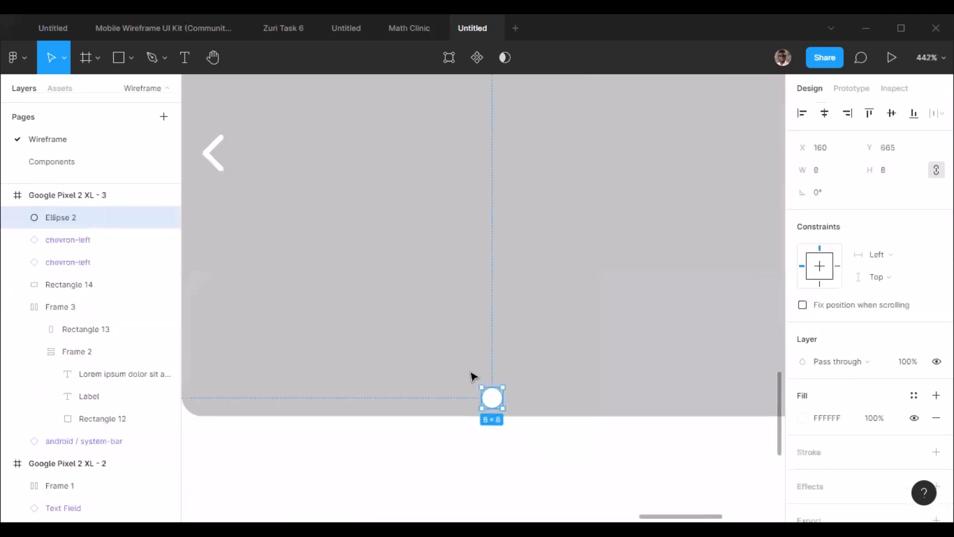
scroll(482, 395, "down", 3)
scroll(484, 395, "down", 1)
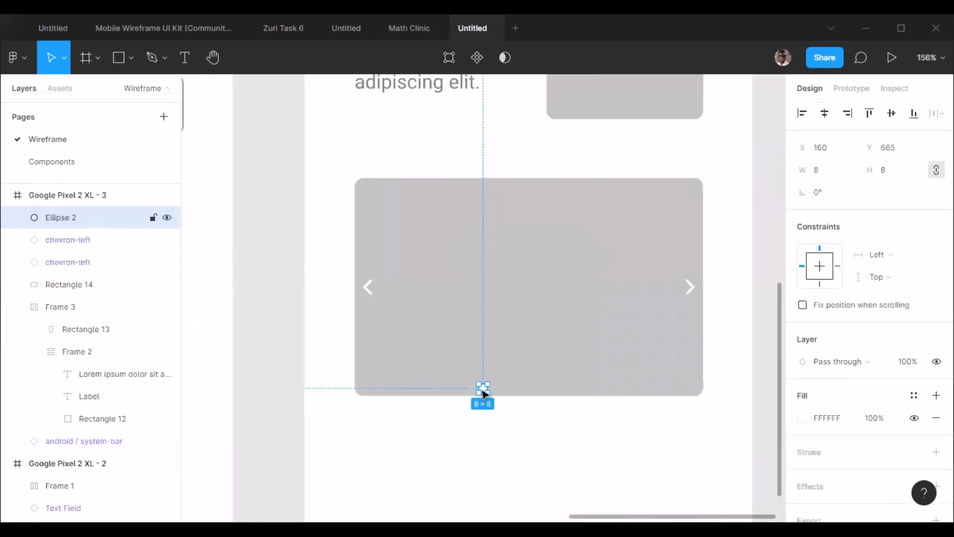
scroll(480, 388, "up", 3)
scroll(489, 396, "up", 2)
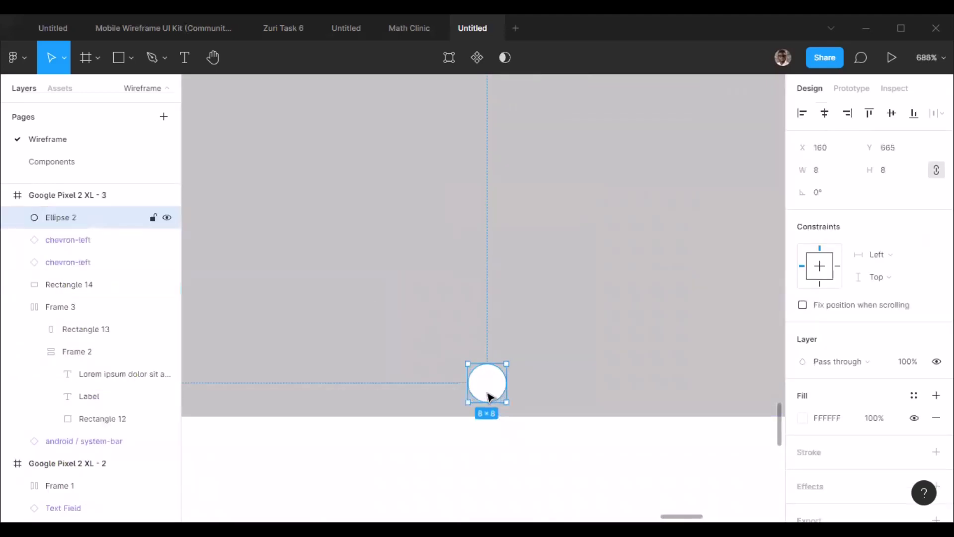
key("Right")
key("ctrl+d")
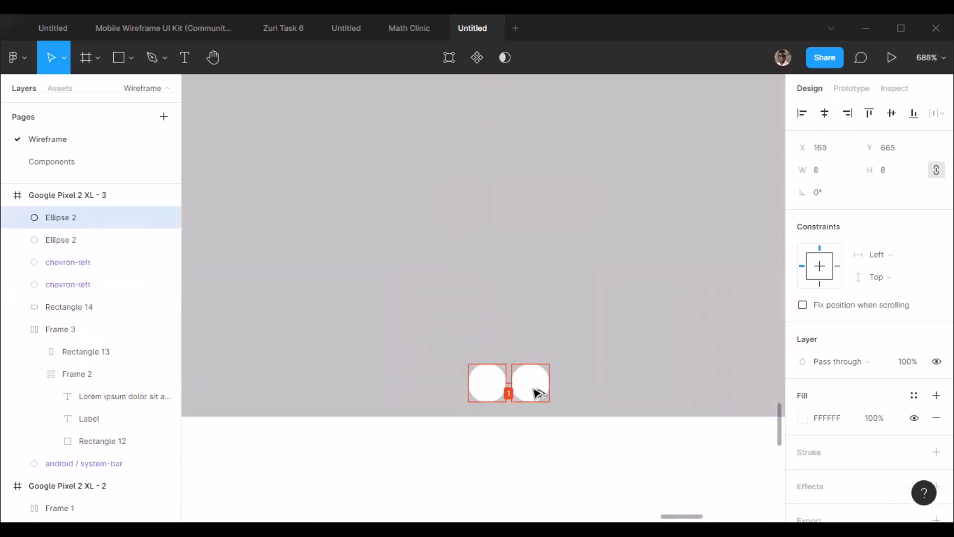
left_click_drag(538, 393, 546, 359)
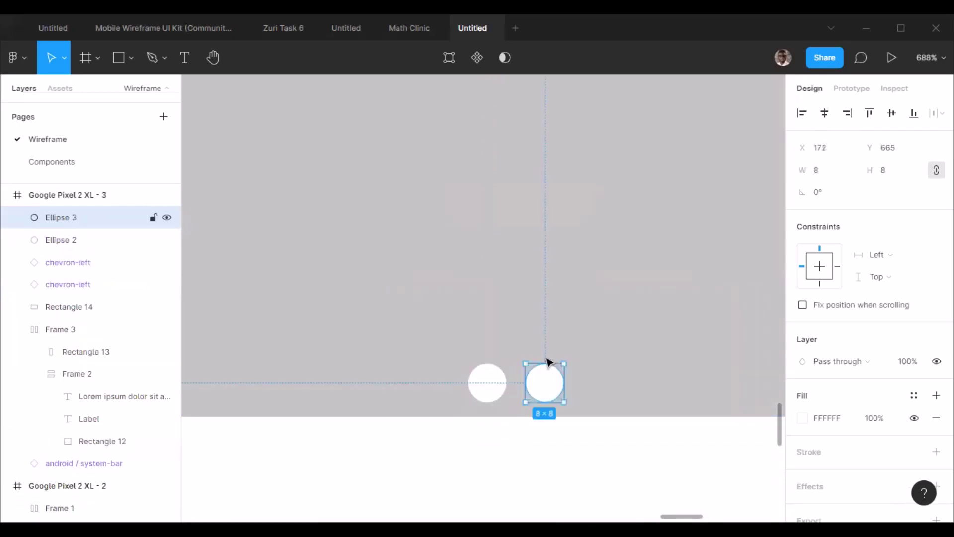
Step: Duplicate the pair of white circles to the right in the same row, keeping the gap of 4
left_click(484, 384, "shift")
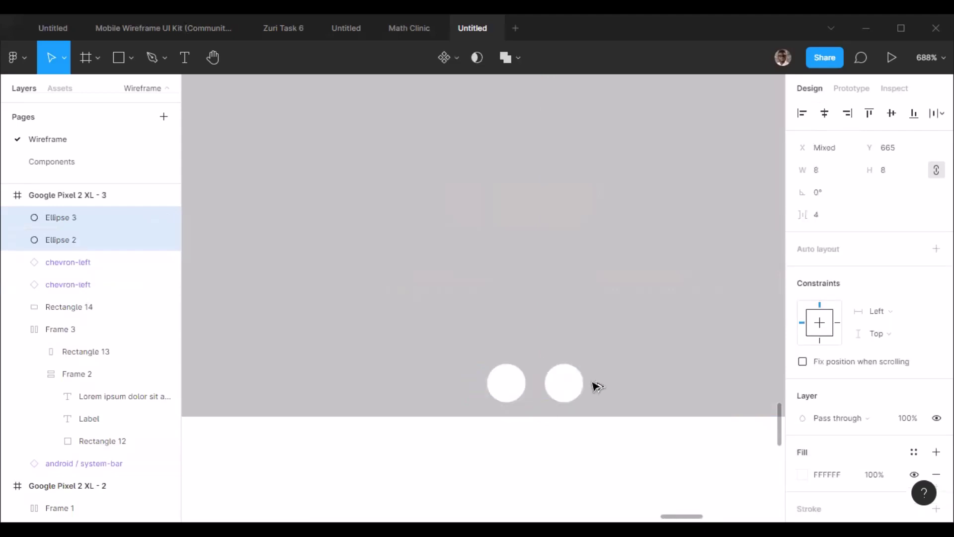
key("ctrl+d")
scroll(457, 354, "down", 1)
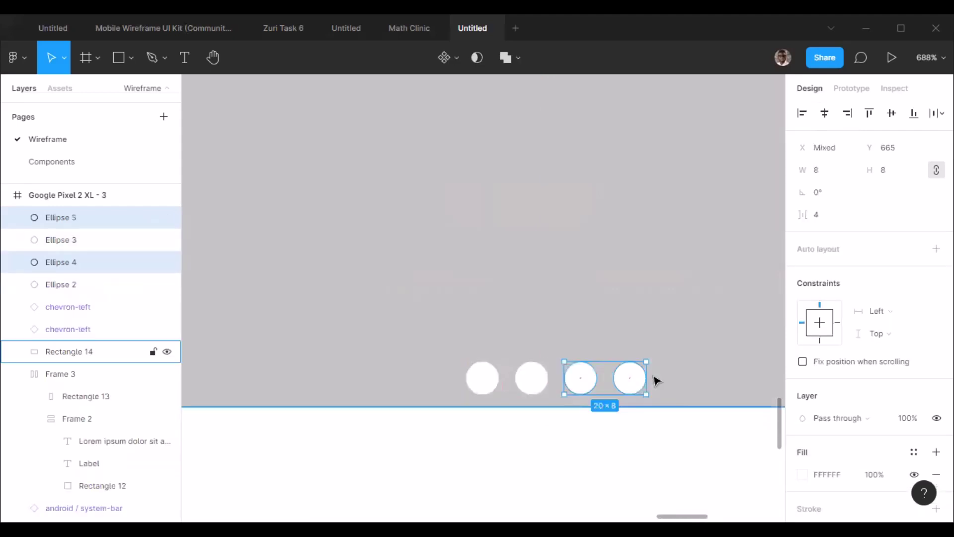
scroll(641, 374, "up", 1)
Step: Duplicate the rightmost circle and place the copy at X 208, Y 665 as the fifth carousel dot
left_click(627, 376)
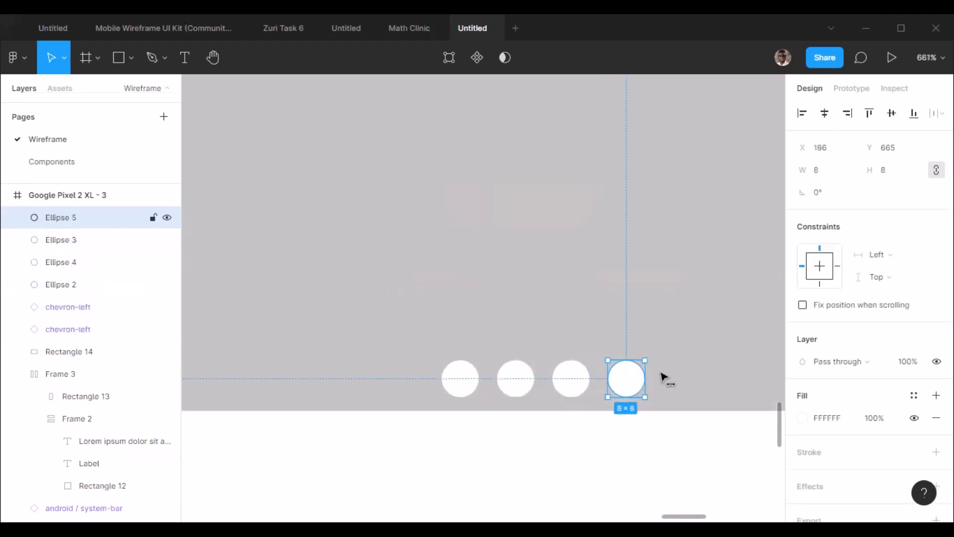
key("ctrl+d")
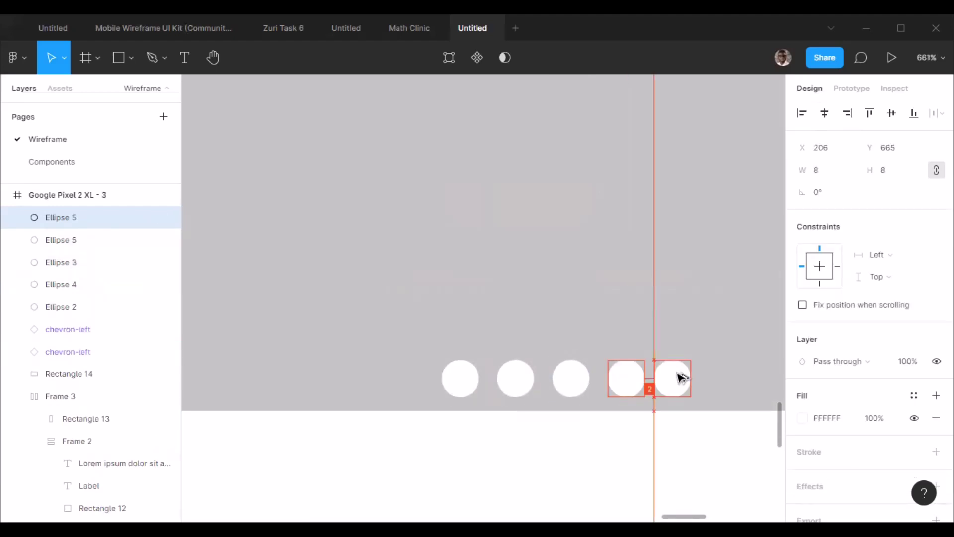
left_click_drag(681, 377, 689, 379)
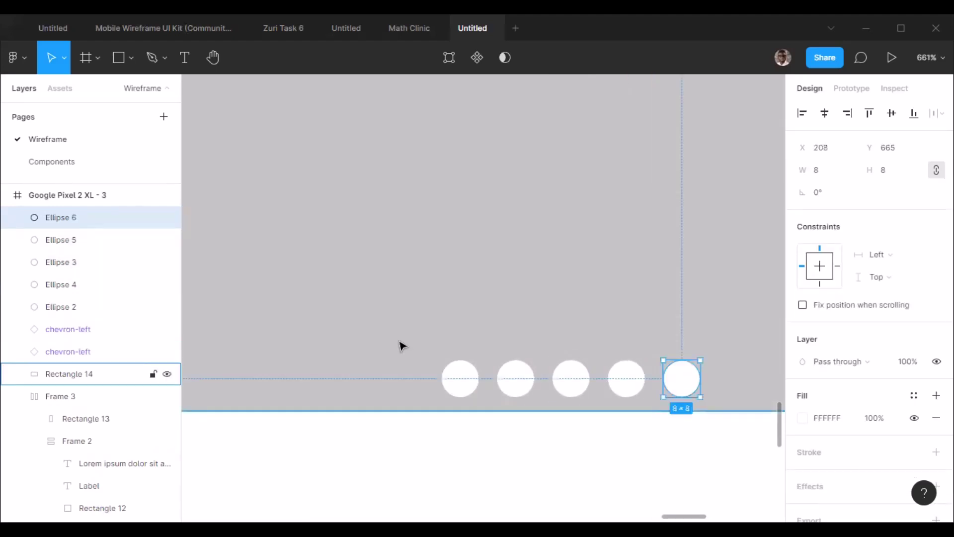
Step: Set the fill opacity of the second carousel dot to 80% and of the third dot to 60%
left_click(480, 380)
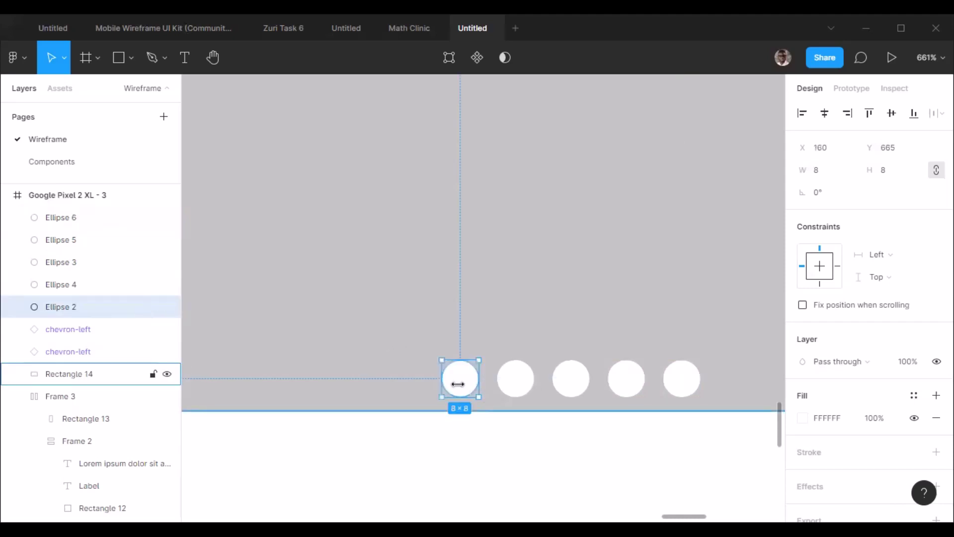
left_click(522, 390)
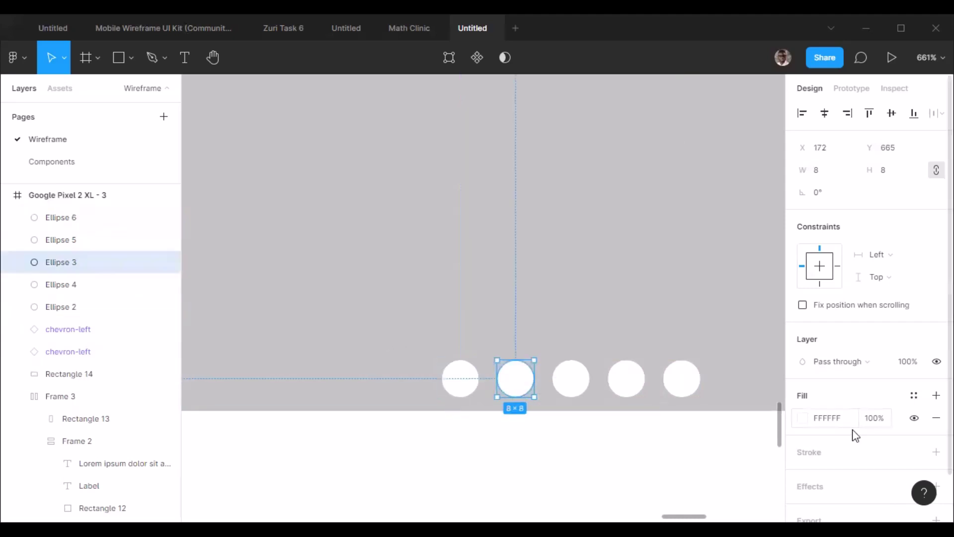
left_click(891, 425)
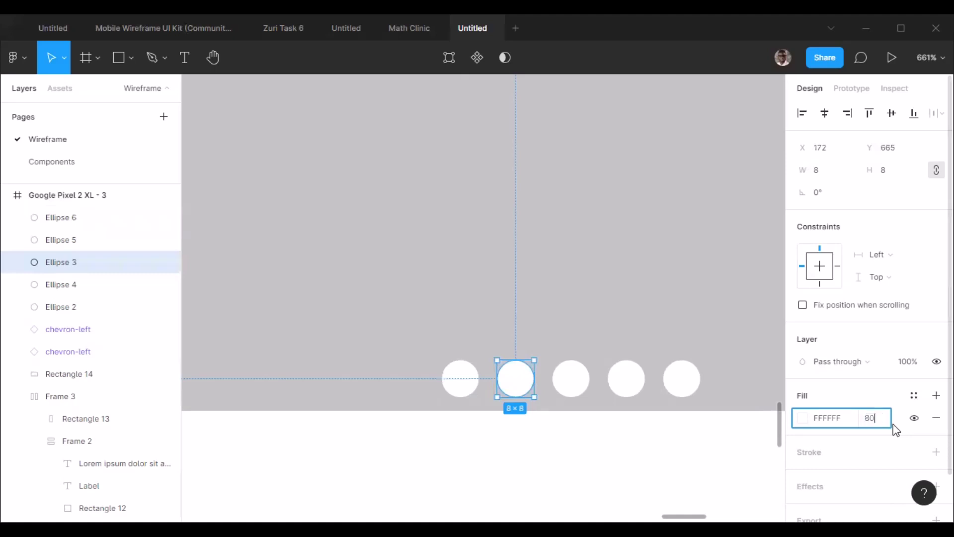
key("Return")
key("Tab")
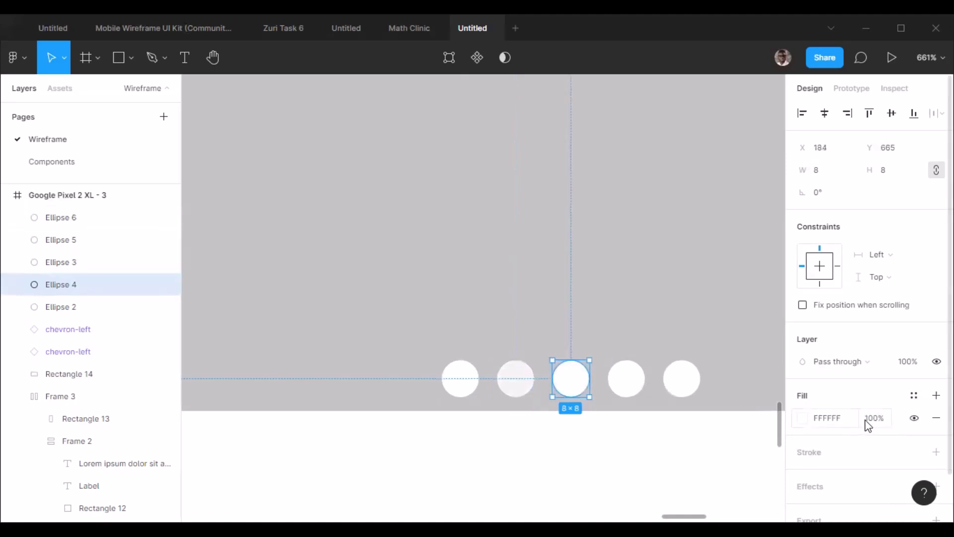
left_click(874, 424)
type("80")
key("Return")
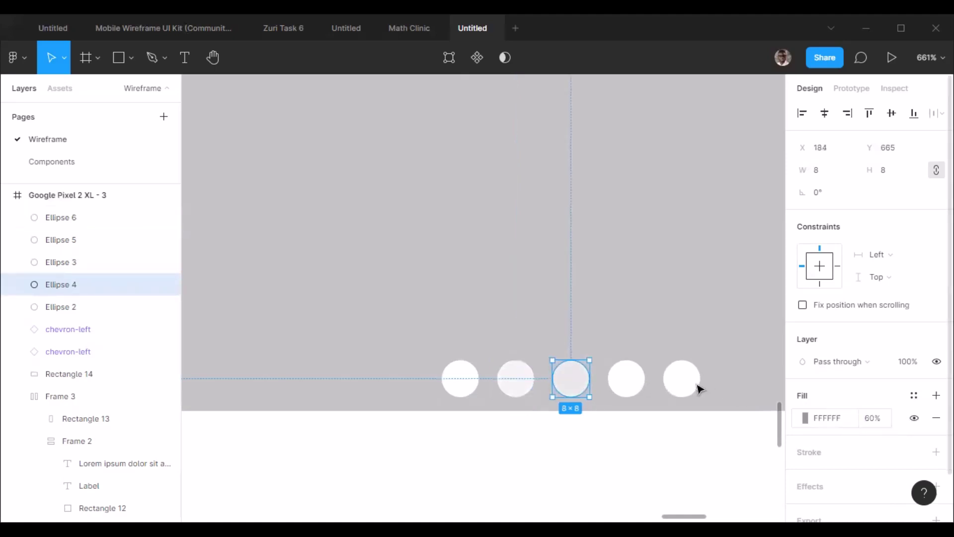
Step: Set the fill opacity of the fourth carousel dot to 40% and of the fifth dot to 20%
left_click(629, 384)
left_click(875, 420)
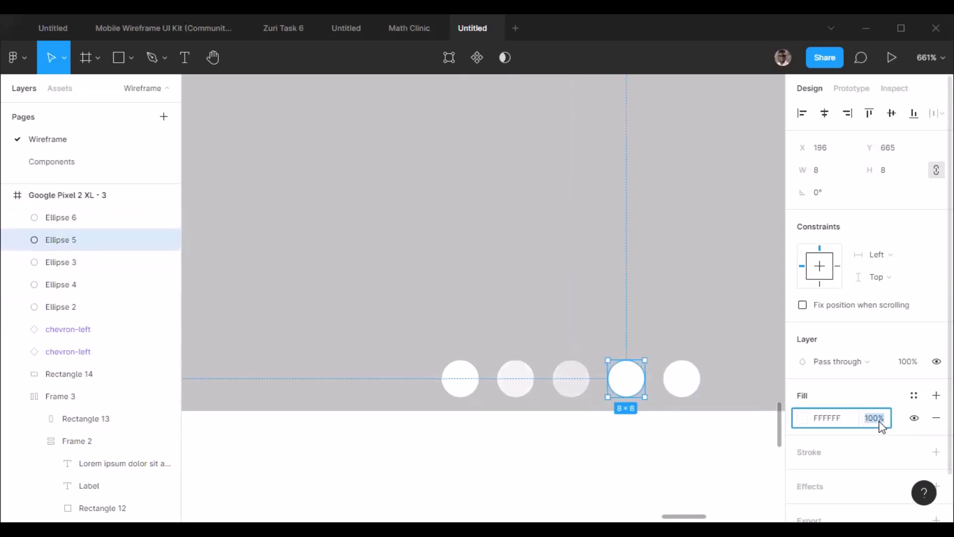
type("40")
key("Return")
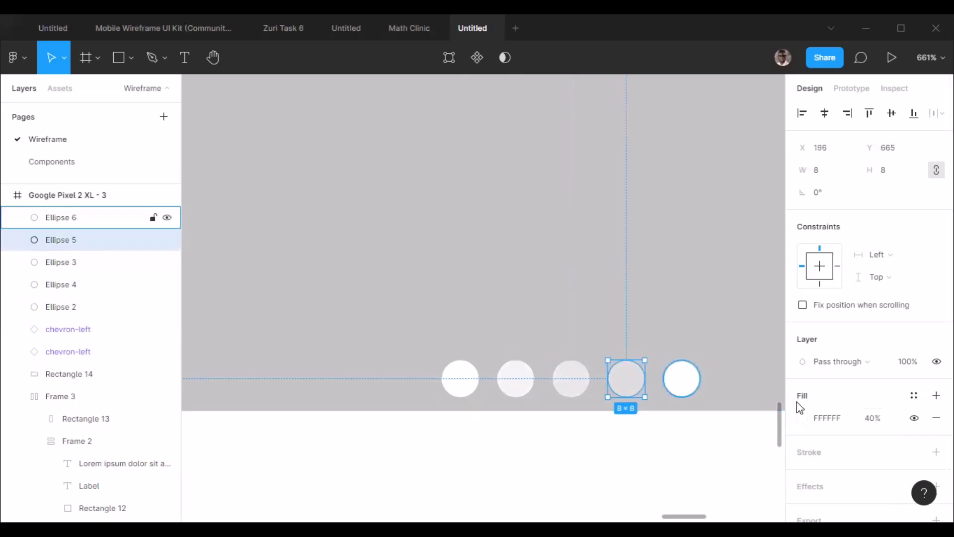
left_click(681, 380)
left_click(878, 418)
type("20")
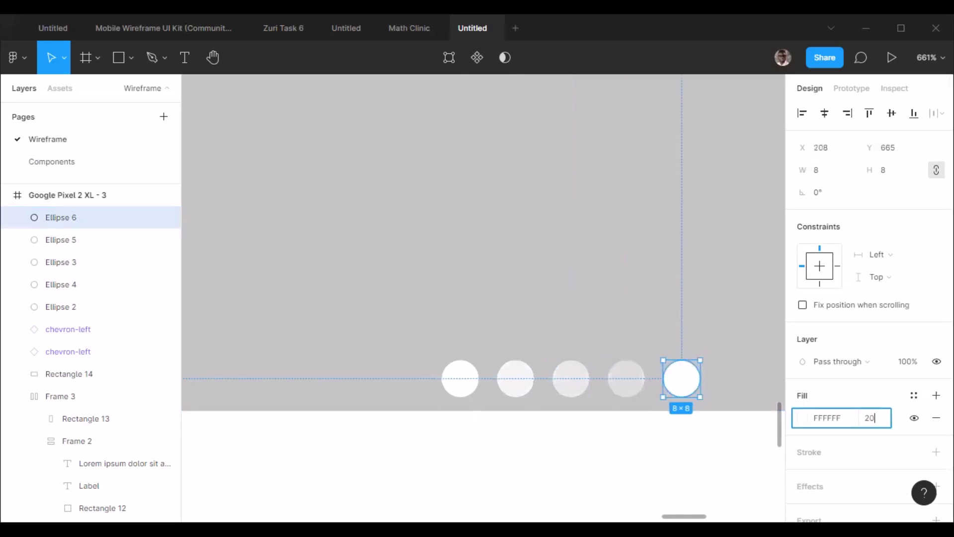
key("Return")
left_click(554, 341)
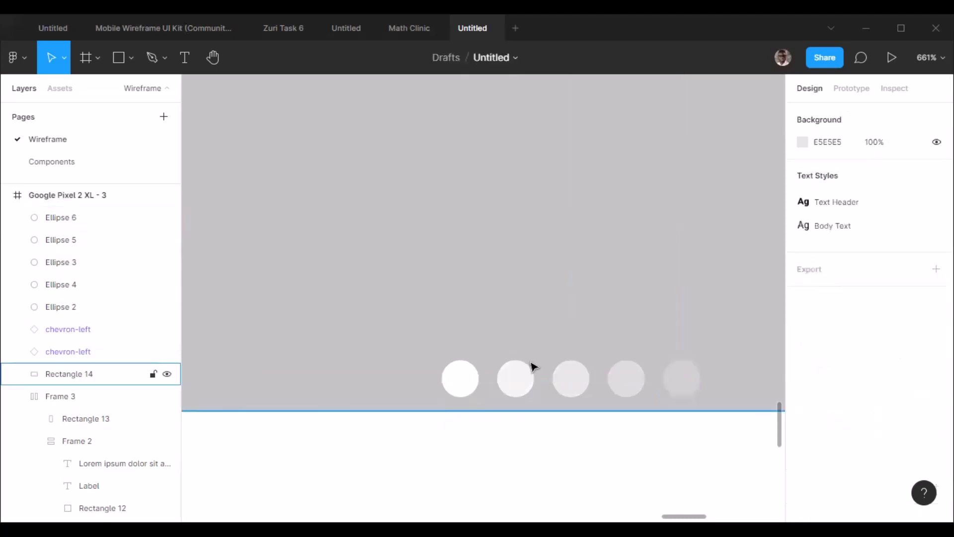
Step: Group the five pagination dots at the lower edge of the carousel rectangle
left_click(464, 379)
left_click(515, 380, "shift")
left_click(566, 383, "shift")
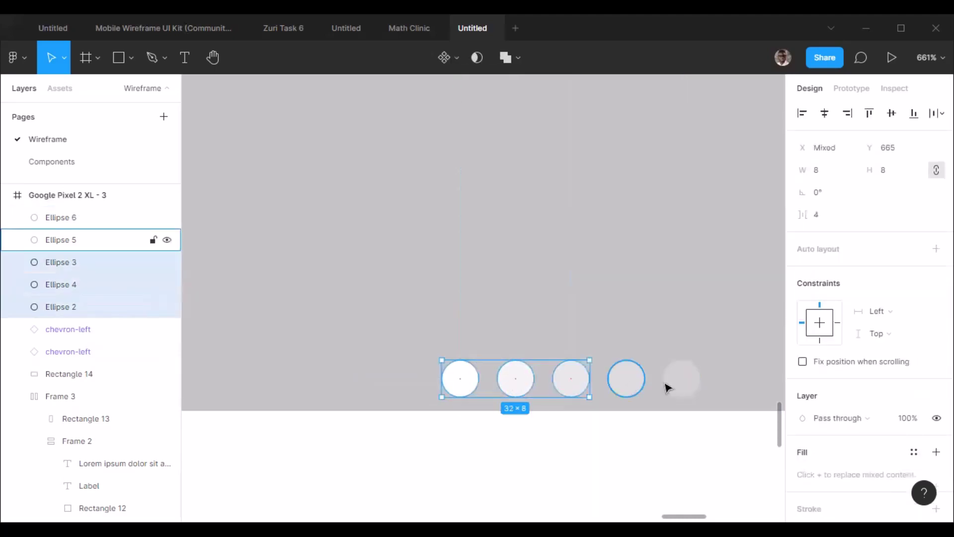
scroll(288, 335, "down", 2)
scroll(407, 346, "down", 5)
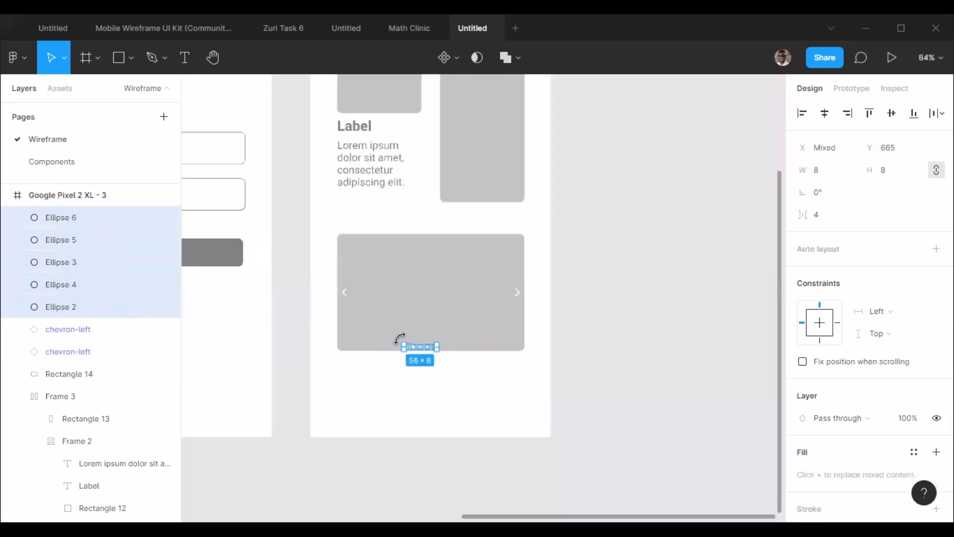
scroll(424, 358, "up", 4)
scroll(421, 358, "down", 1)
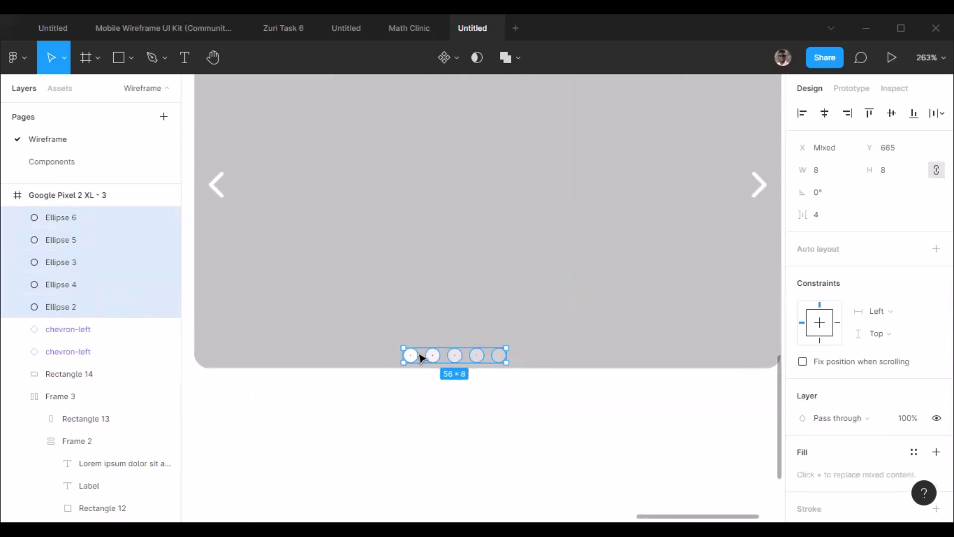
key("ctrl+g")
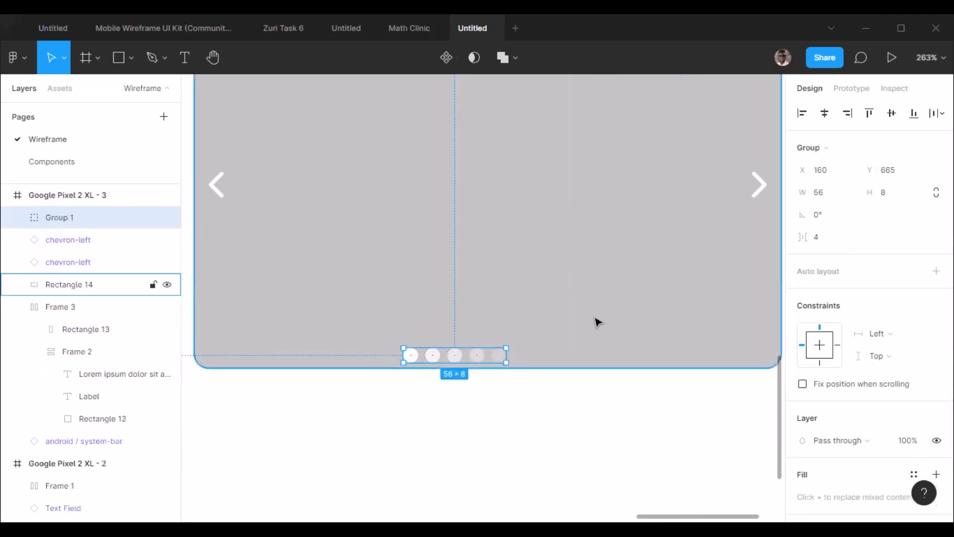
Step: Center the group of dots horizontally on the carousel rectangle at X 178
left_click(761, 198, "shift")
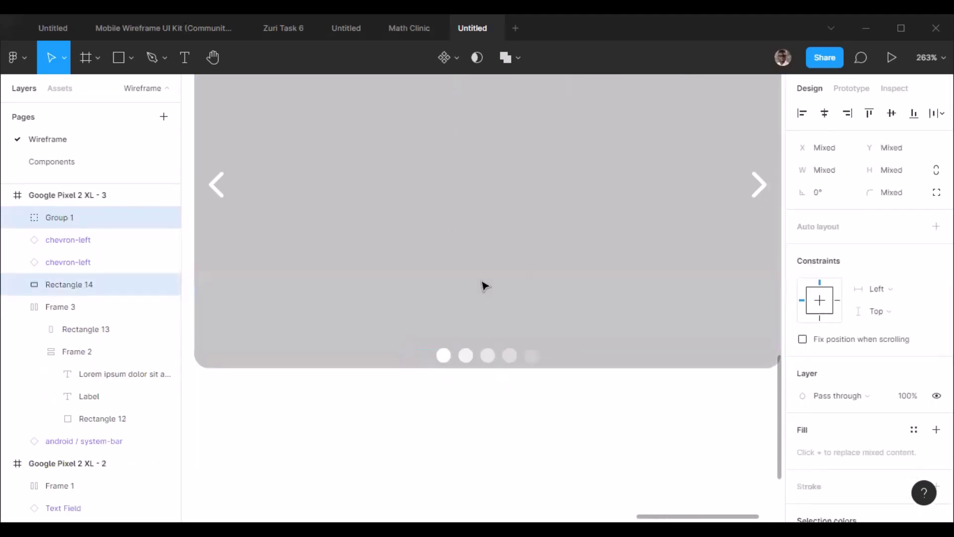
scroll(425, 369, "down", 4)
key("Escape")
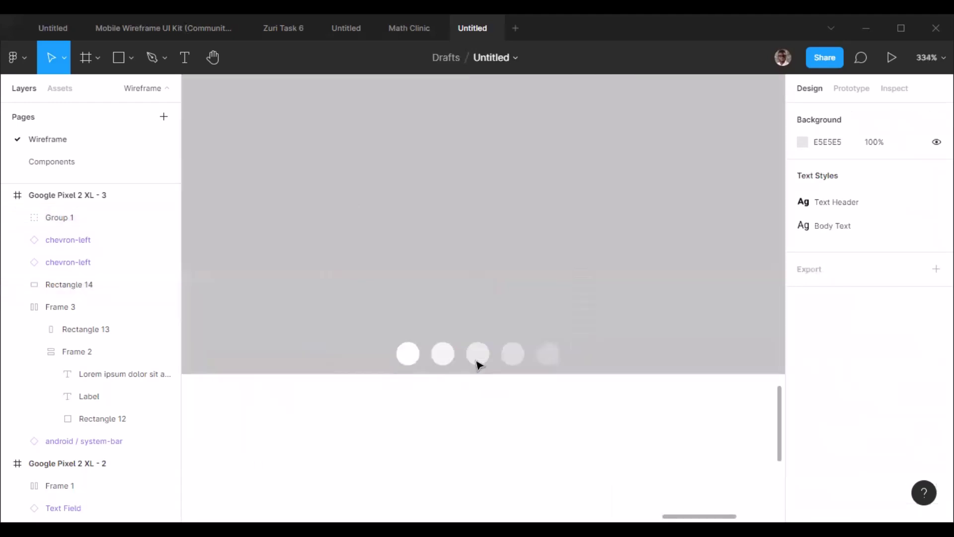
Step: Move the group of dots up to Y 660 inside the carousel rectangle
scroll(477, 364, "up", 5)
left_click(492, 368)
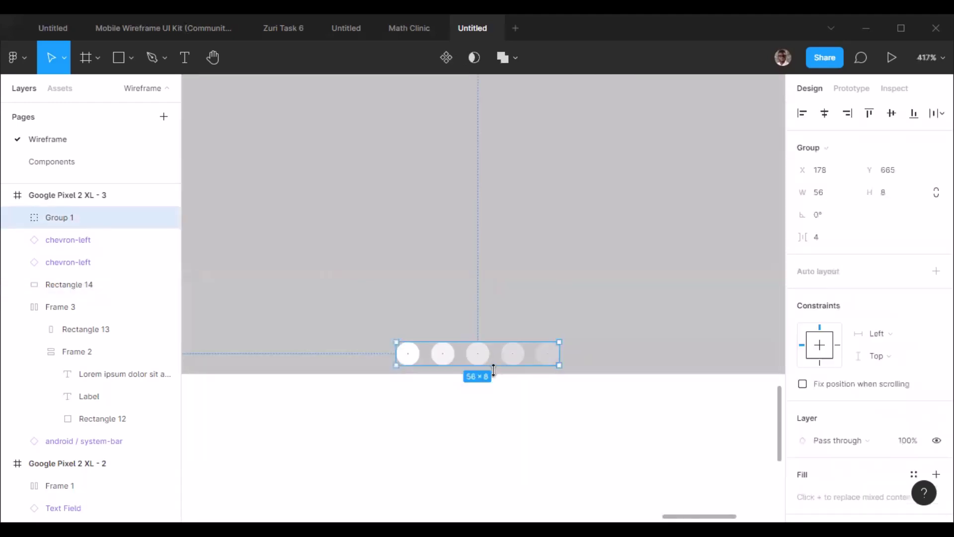
key("shift+2")
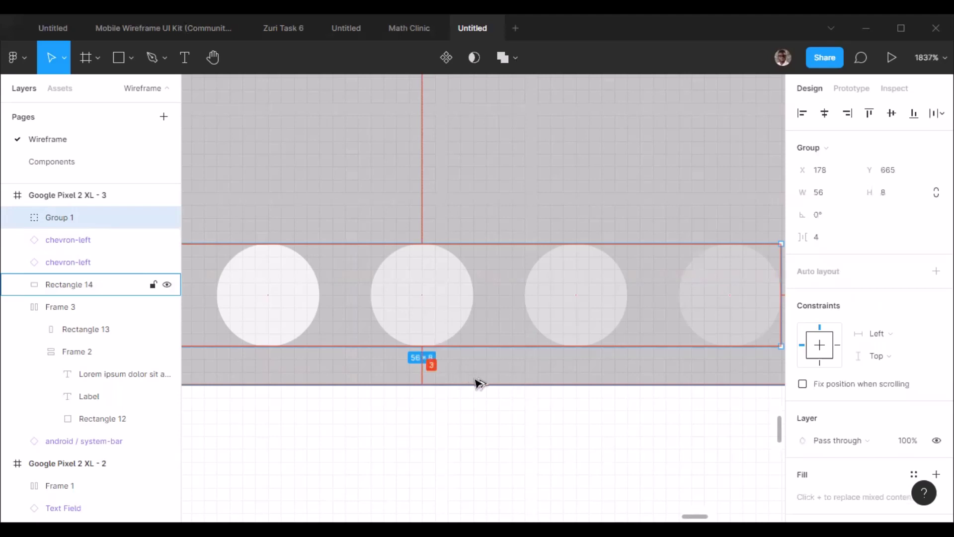
key("alt+Up")
key("alt+Up")
key("alt+Up")
key("alt+Up")
key("alt+Up")
scroll(740, 384, "down", 1)
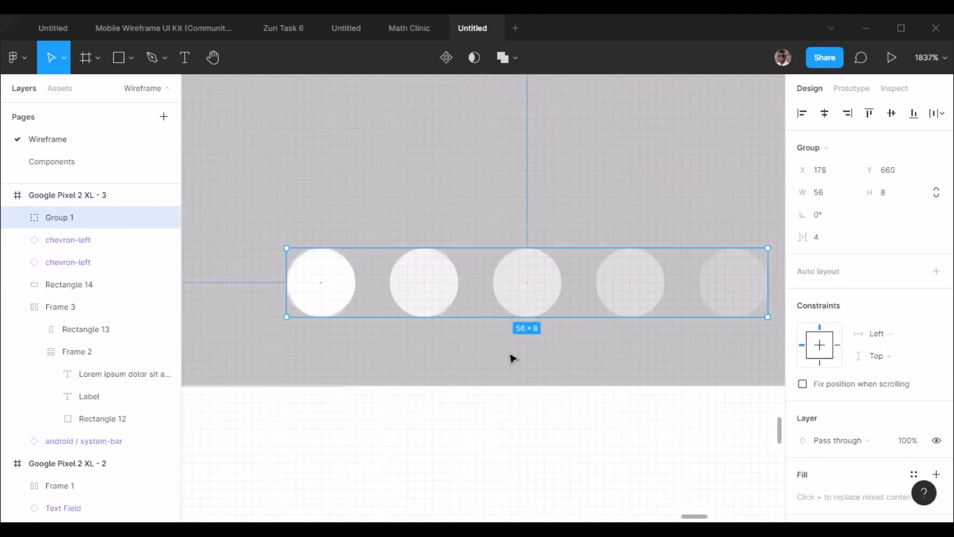
scroll(388, 305, "down", 5)
scroll(486, 383, "down", 3)
left_click(486, 383)
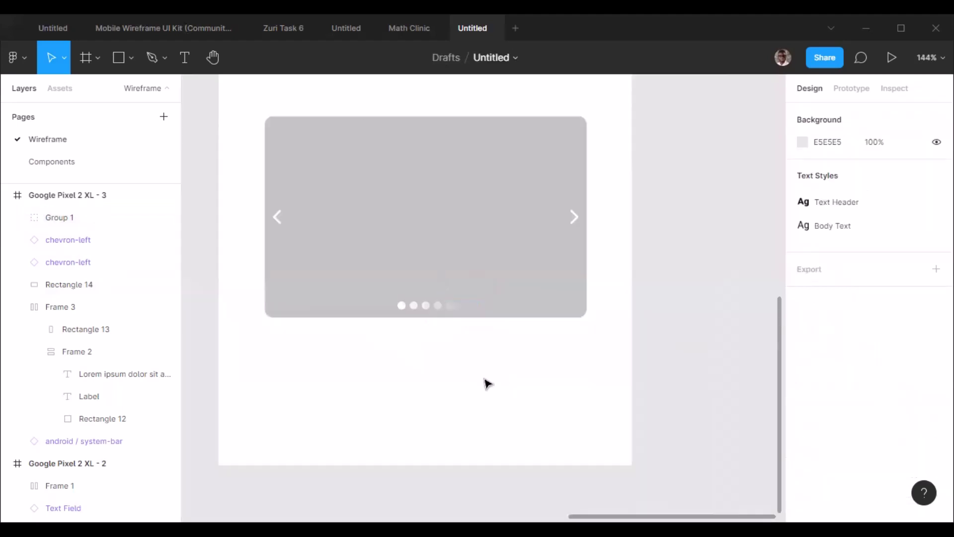
Step: Group the carousel rectangle with its two chevrons and the group of dots
scroll(480, 308, "down", 3)
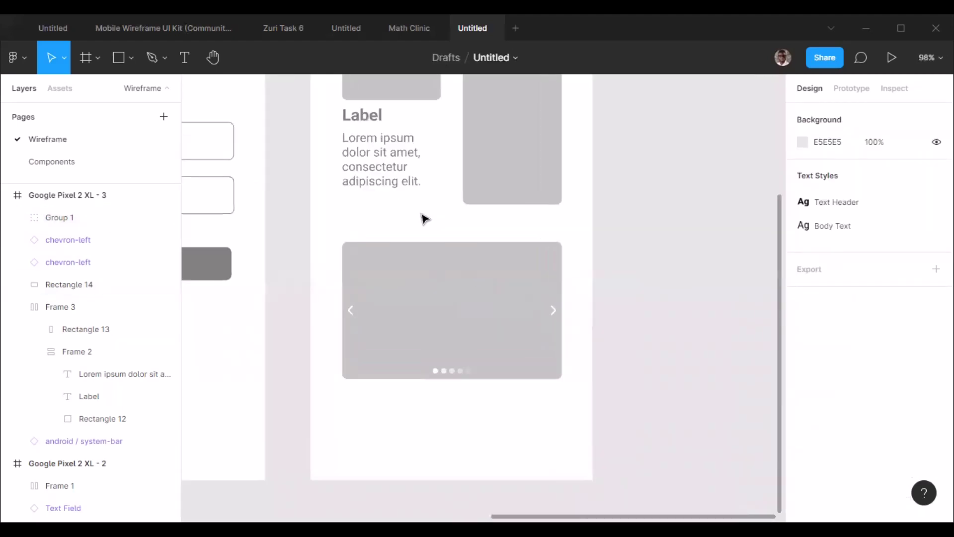
scroll(455, 276, "down", 1)
scroll(381, 96, "down", 2)
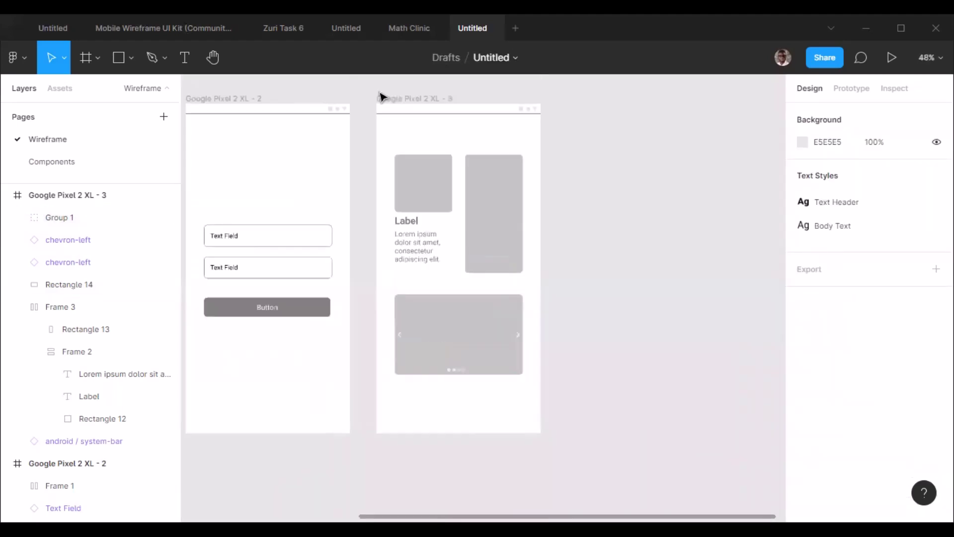
scroll(380, 102, "up", 1)
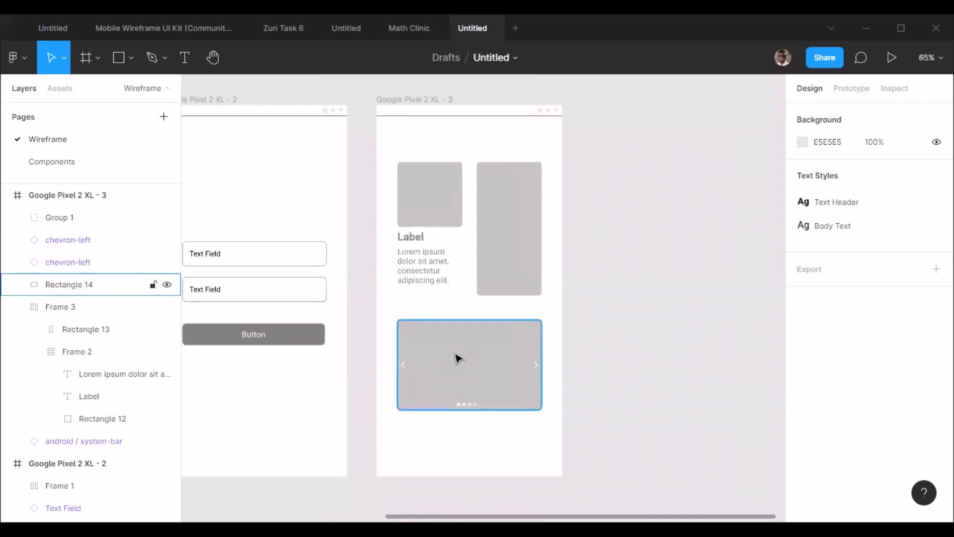
left_click(354, 301)
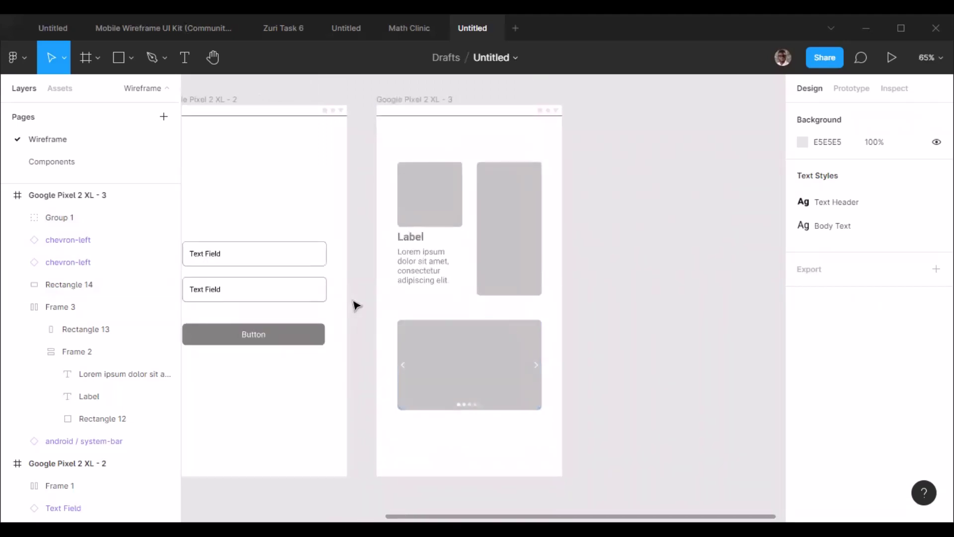
left_click_drag(360, 300, 566, 426)
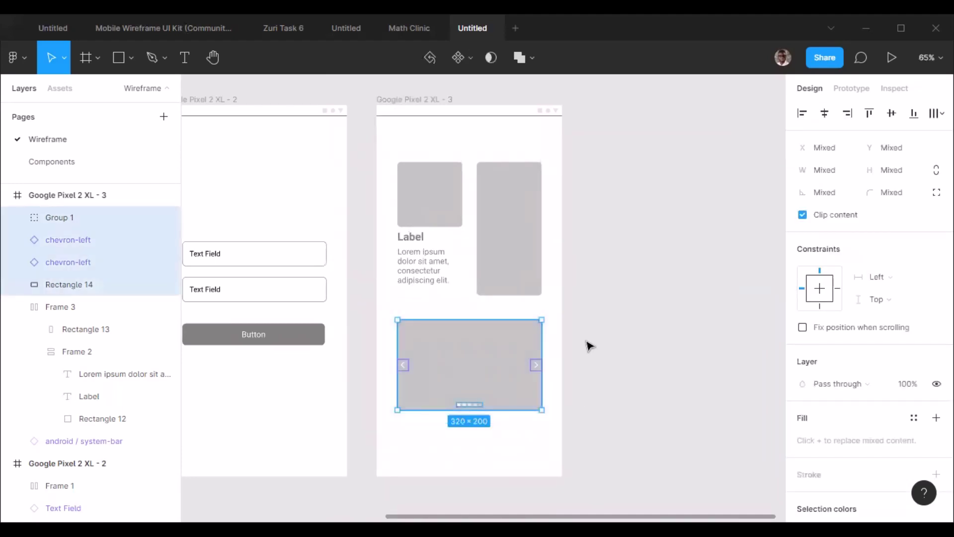
key("ctrl+g")
left_click(355, 165)
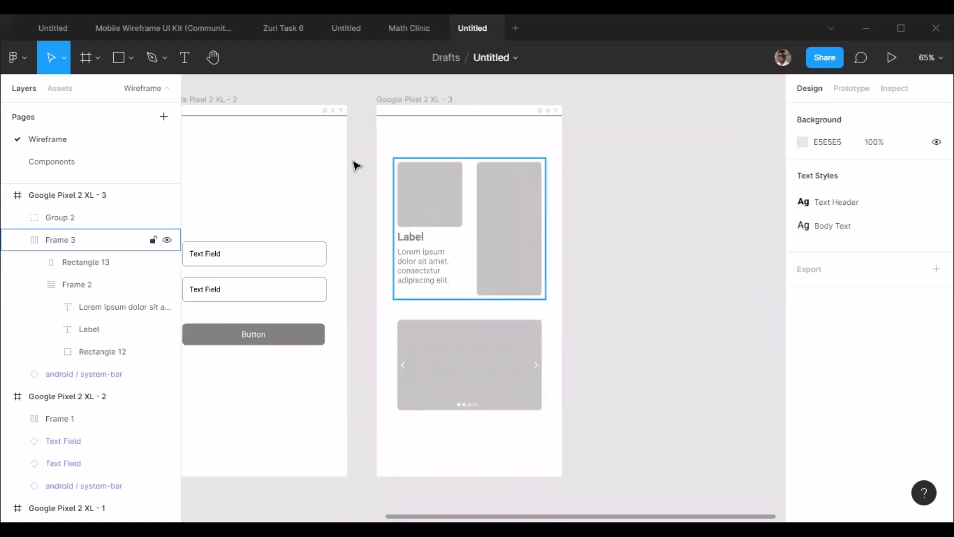
Step: Move the carousel group down to Y 478, leaving a gap of 48 below the card frame
left_click_drag(356, 145, 577, 431)
left_click(564, 349)
left_click(537, 331)
key("alt")
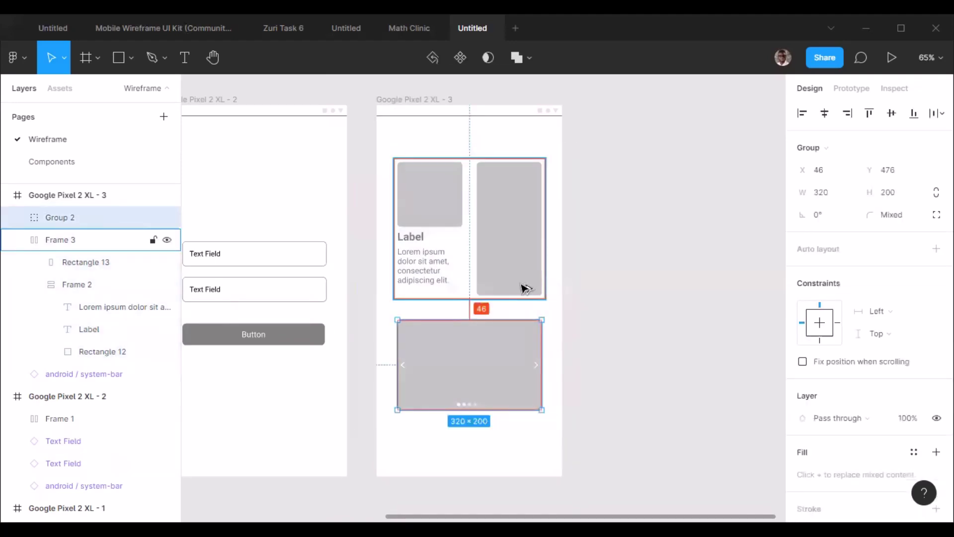
key("Down")
key("Down")
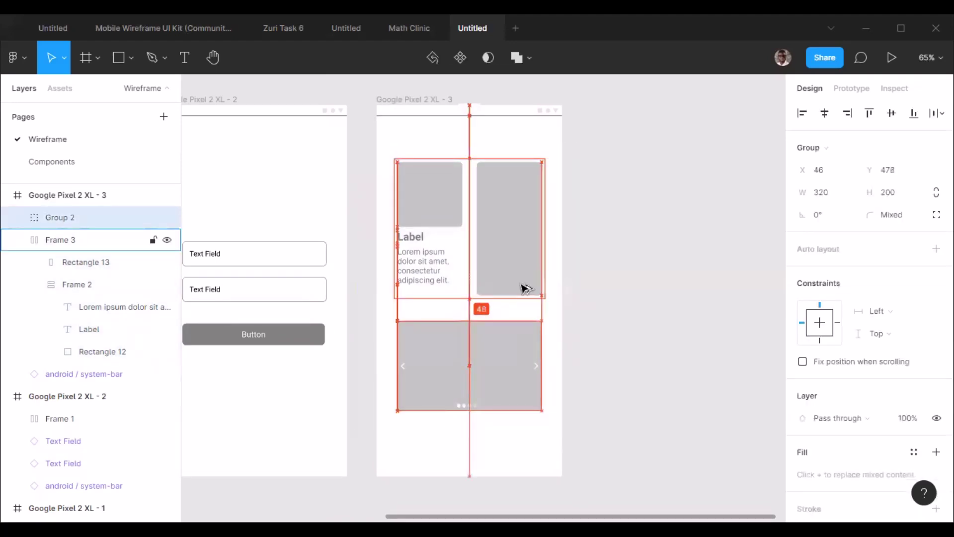
Step: Combine the card frame and the carousel group in a vertical auto layout with centered alignment and a padding of 8
left_click_drag(374, 137, 561, 418)
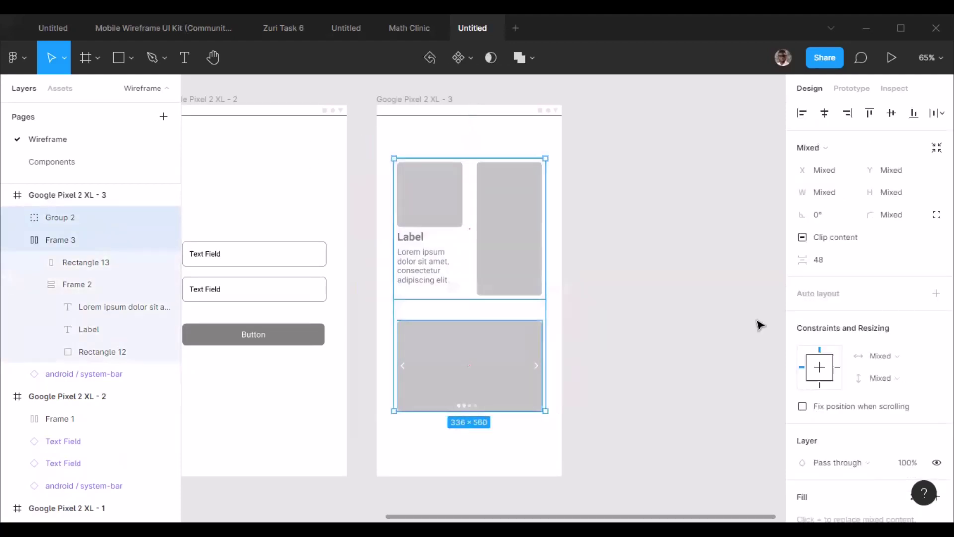
left_click(936, 293)
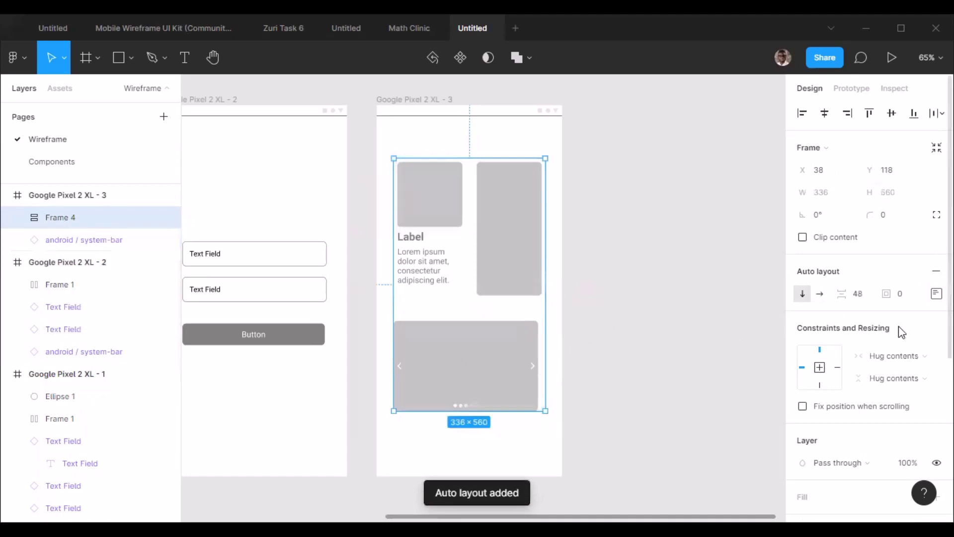
left_click(936, 293)
left_click(890, 351)
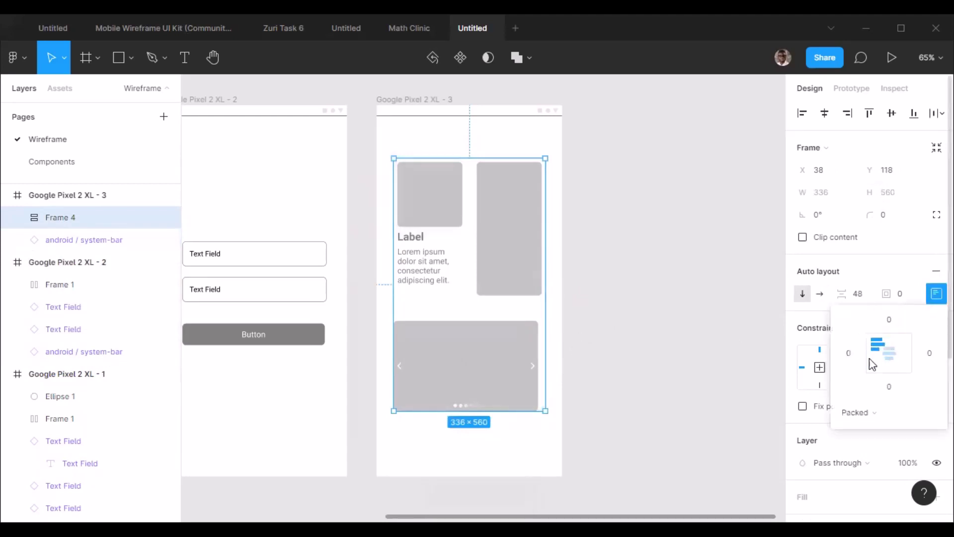
left_click(902, 300)
type("8")
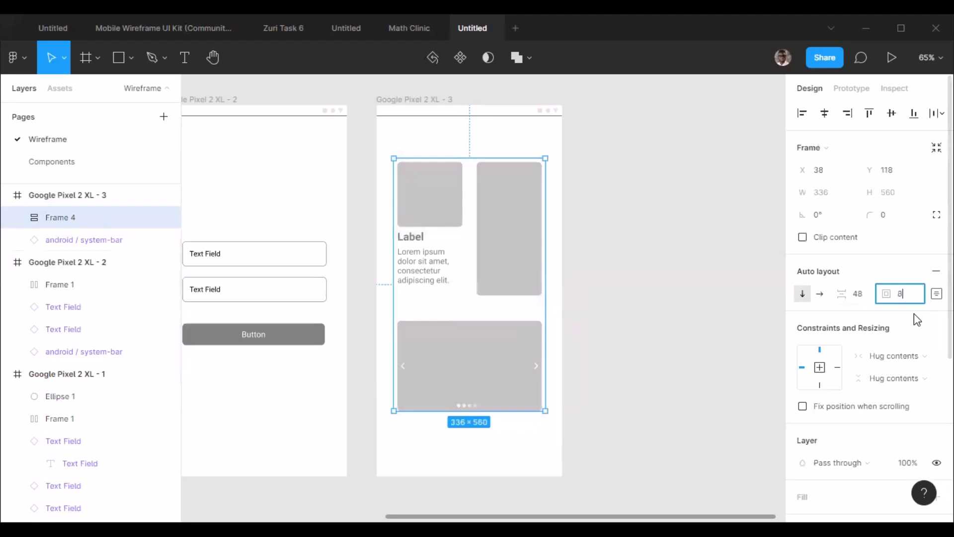
key("Return")
Step: Center the auto layout frame on the Google Pixel 2 XL - 3 screen and move it up to X 30, Y 105
left_click(829, 118)
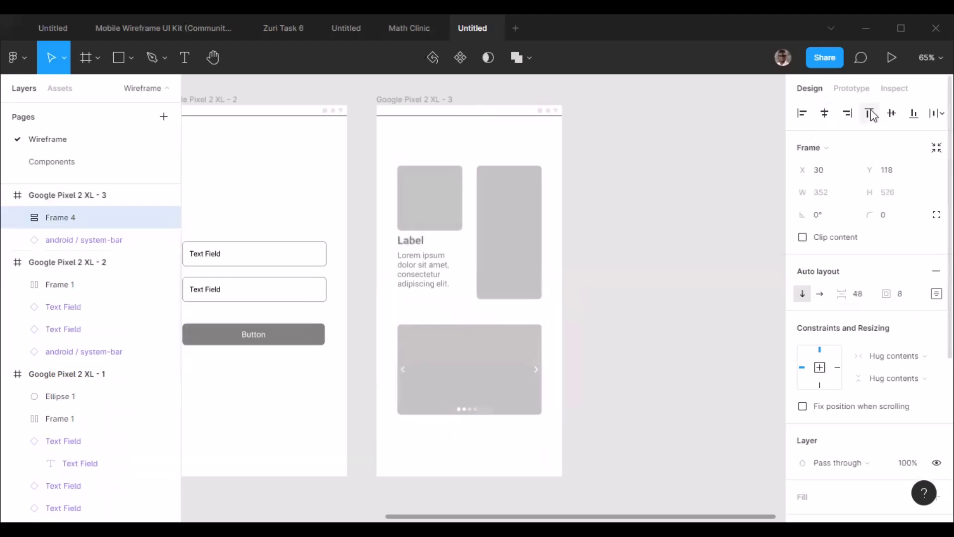
left_click(891, 113)
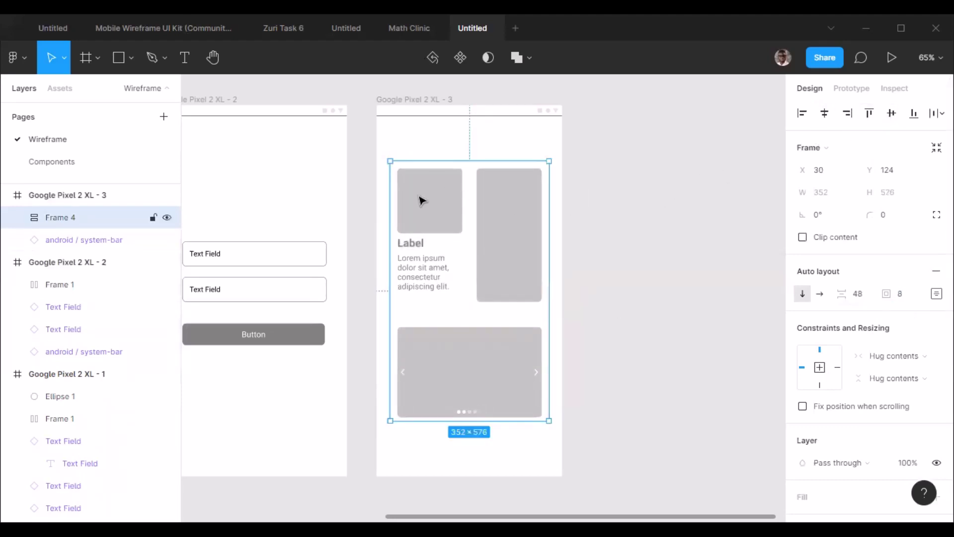
key("alt")
left_click_drag(497, 234, 500, 222)
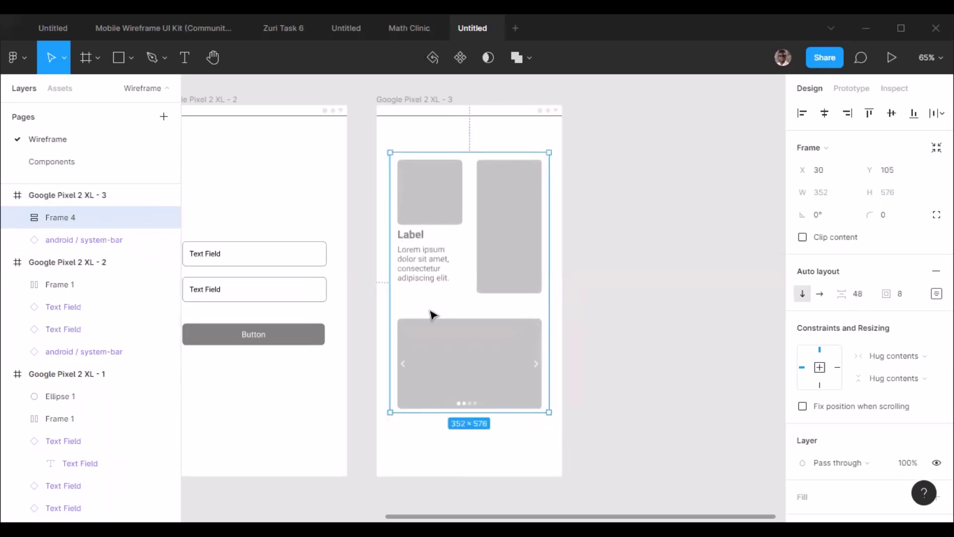
key("Escape")
Step: Examine the navigation bar with its four squares at the foot of the Homepage screen in Zuri Task 6
left_click(312, 29)
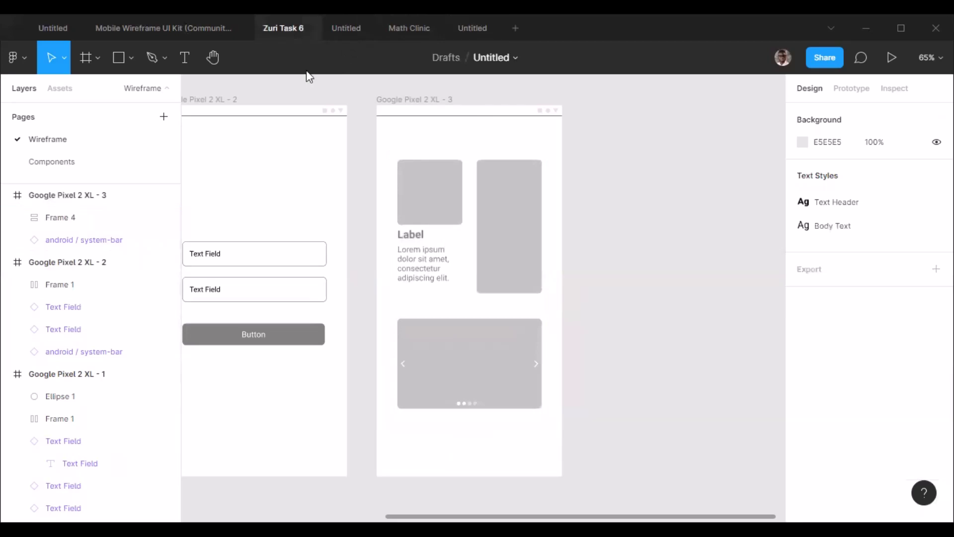
scroll(394, 422, "down", 3, "ctrl")
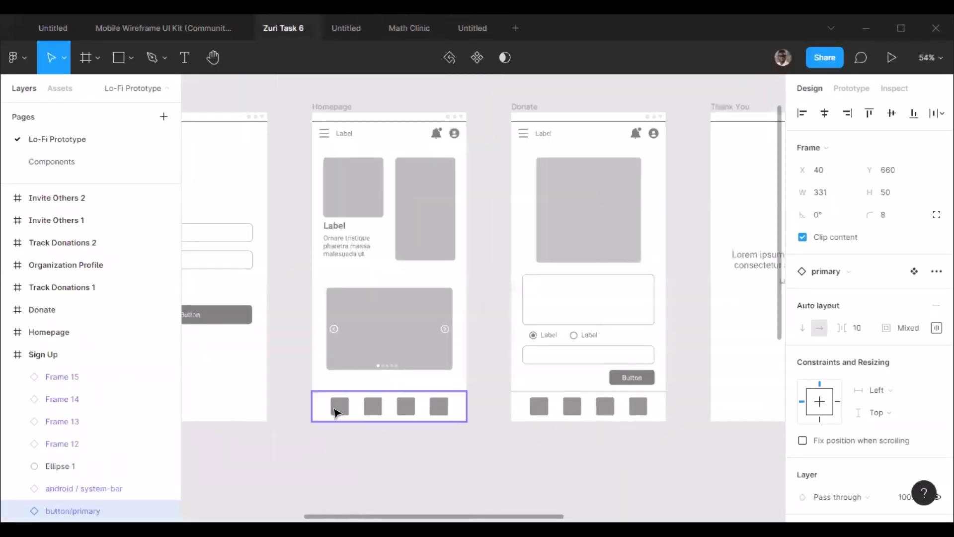
scroll(452, 423, "up", 5, "ctrl")
scroll(497, 390, "down", 4, "ctrl")
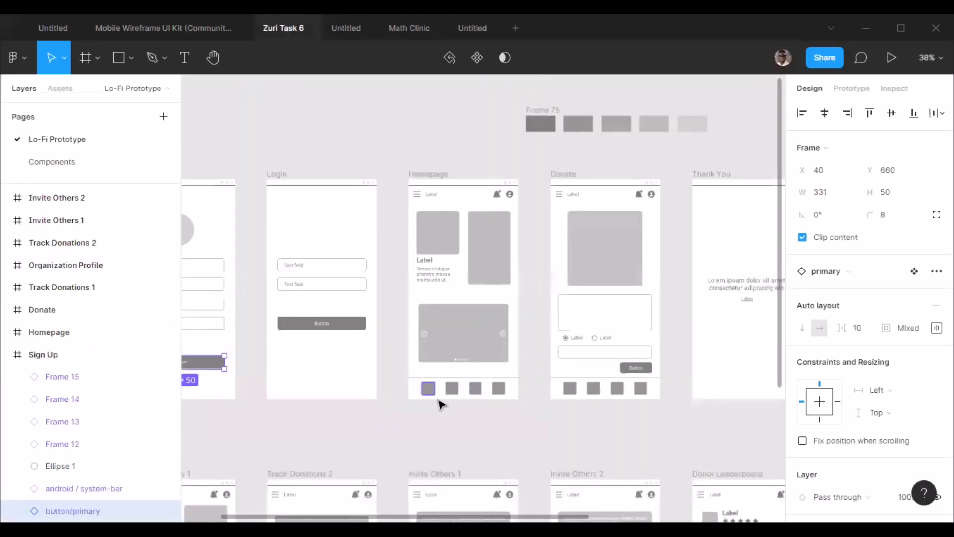
scroll(497, 401, "up", 6, "ctrl")
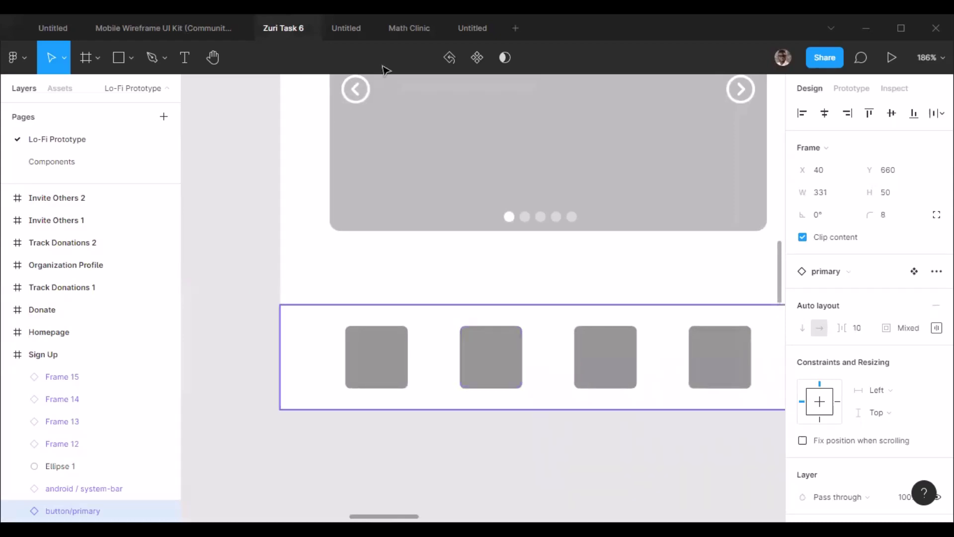
left_click(460, 28)
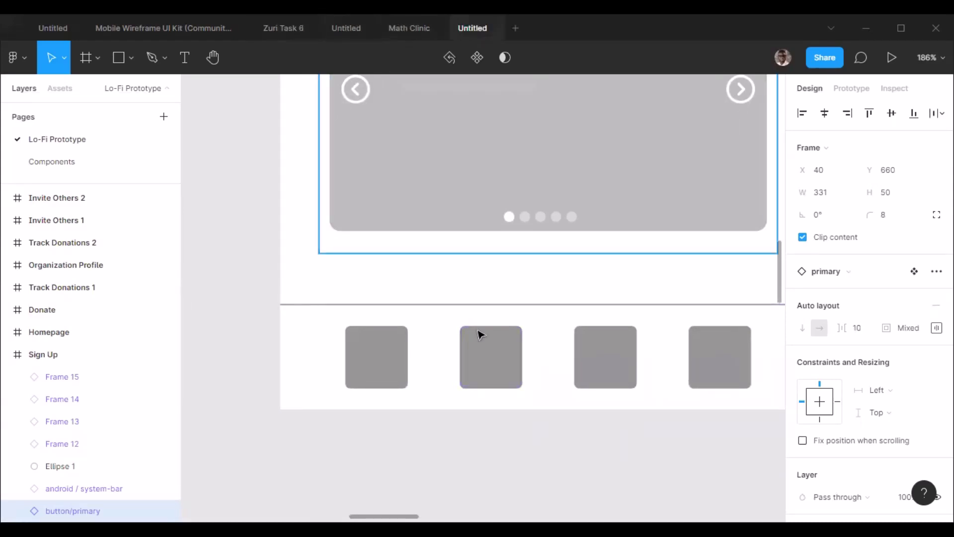
Step: Draw a 411-wide frame just below the Google Pixel 2 XL - 3 screen, matching its width, and set its height to 80
scroll(317, 372, "up", 4, "ctrl")
scroll(284, 361, "up", 5, "ctrl")
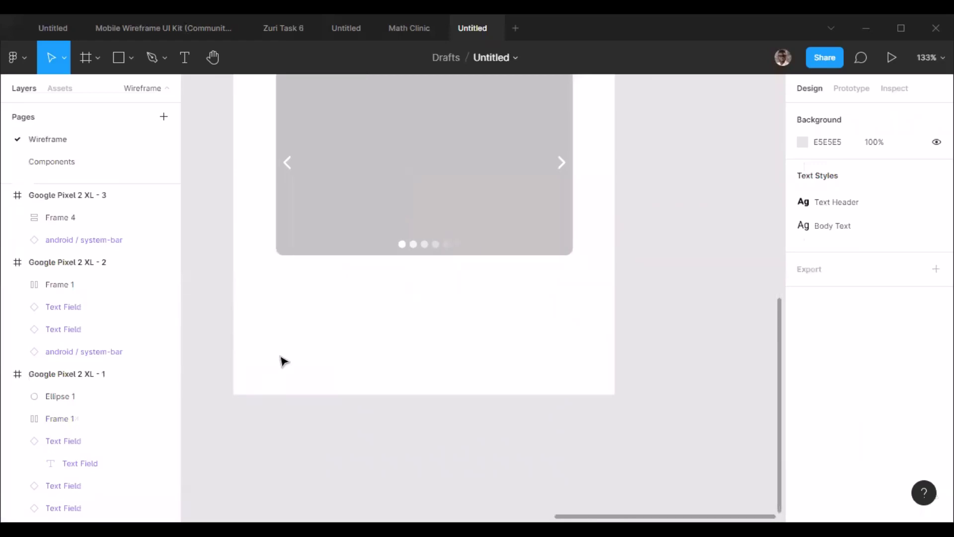
key("f")
scroll(298, 320, "down", 2, "ctrl")
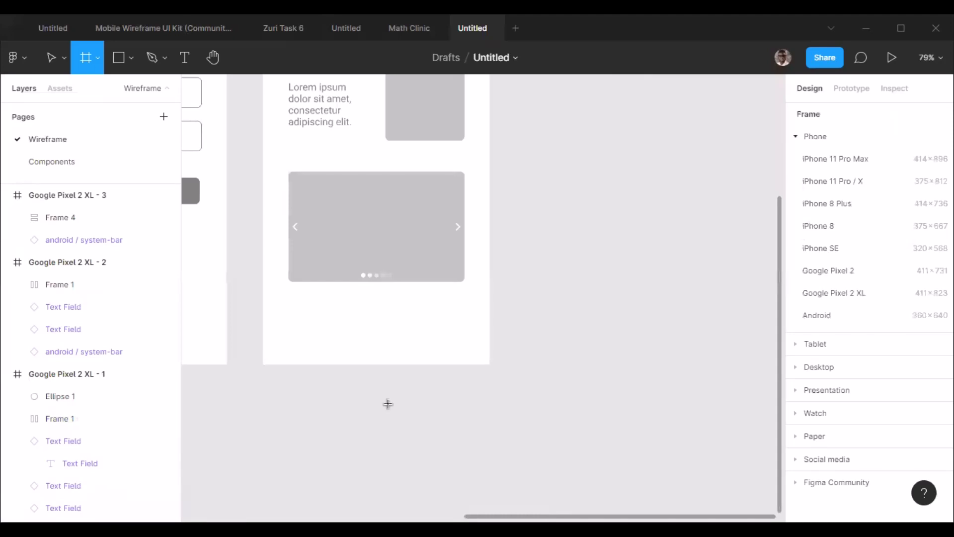
left_click_drag(262, 371, 489, 412)
mouse_move(265, 394)
left_mouse_down()
mouse_move(273, 391)
mouse_move(263, 393)
left_mouse_up()
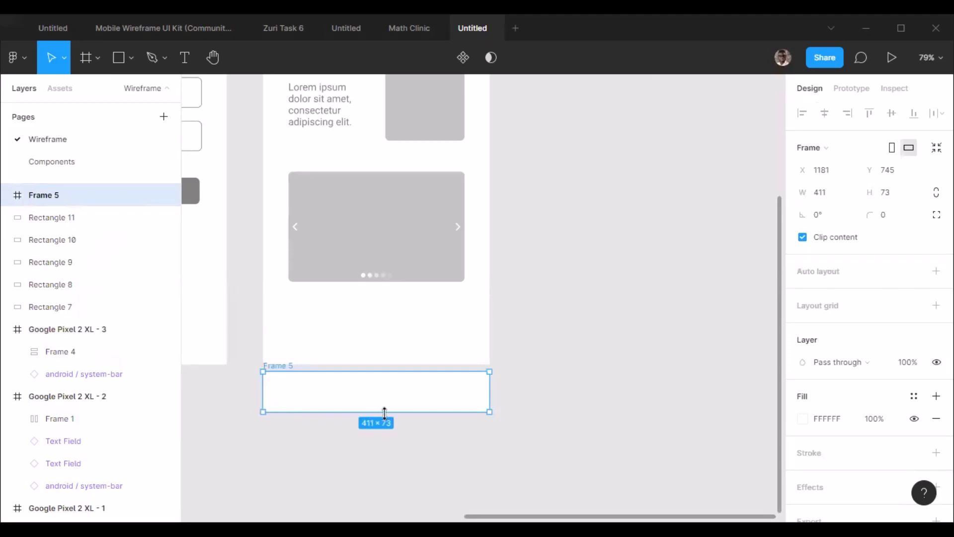
left_click(863, 187)
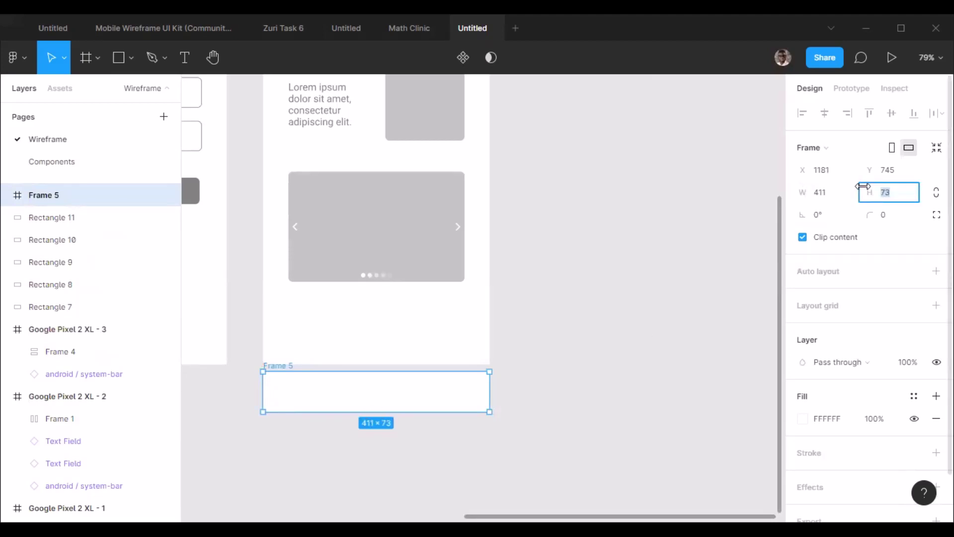
key("Return")
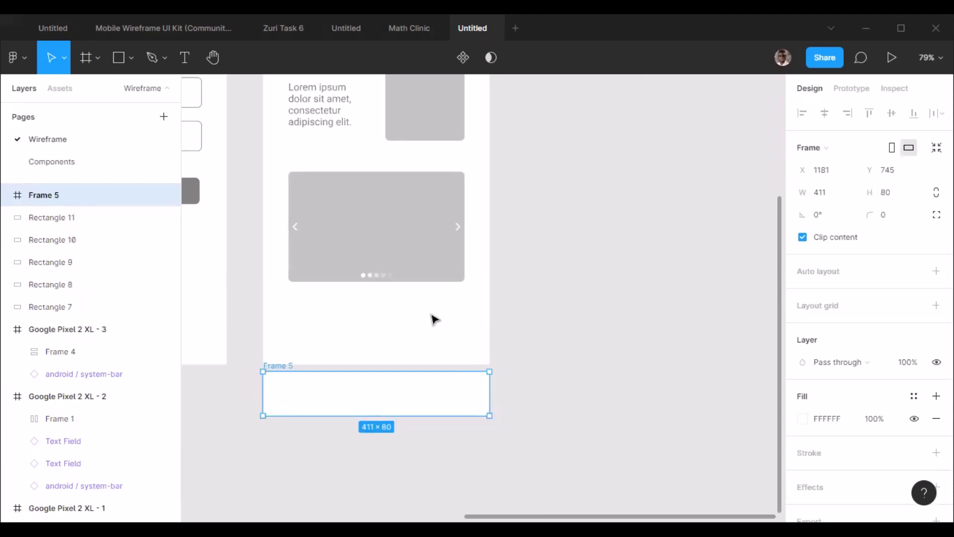
Step: Move the new frame further down to widen its gap below the Google Pixel 2 XL - 3 screen
scroll(481, 298, "down", 3)
scroll(448, 360, "up", 5)
scroll(422, 315, "down", 2)
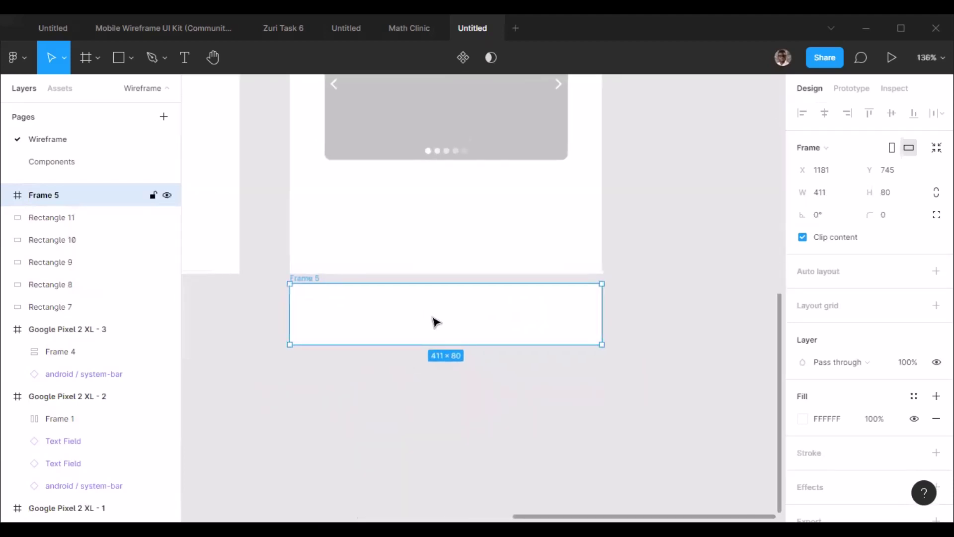
key("shift+Down")
key("shift+Down")
key("shift+Down")
key("shift+Down")
key("shift+Down")
left_click(334, 274)
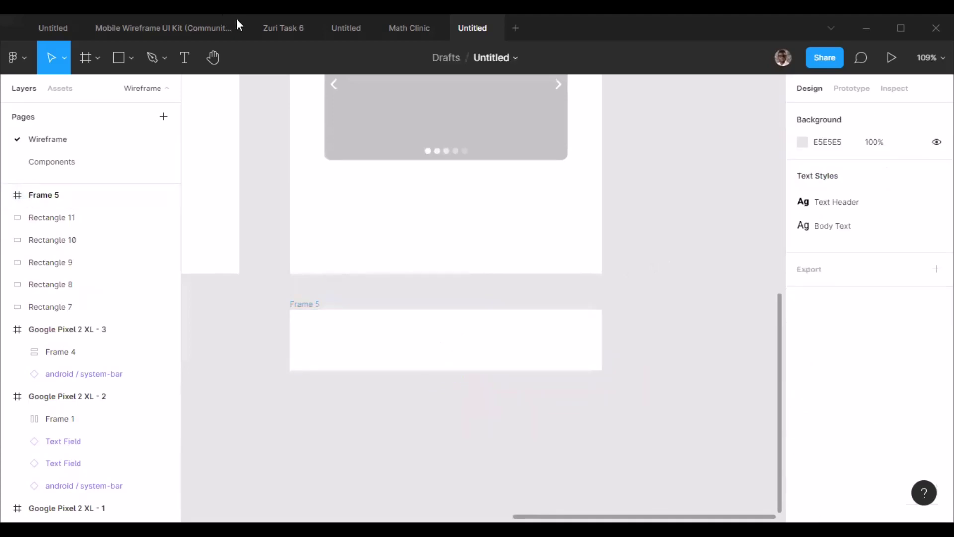
Step: Check the Zuri Task 6 navigation bar and draw a 40 × 40 square near the left end of the new frame
left_click(284, 29)
scroll(271, 356, "down", 3)
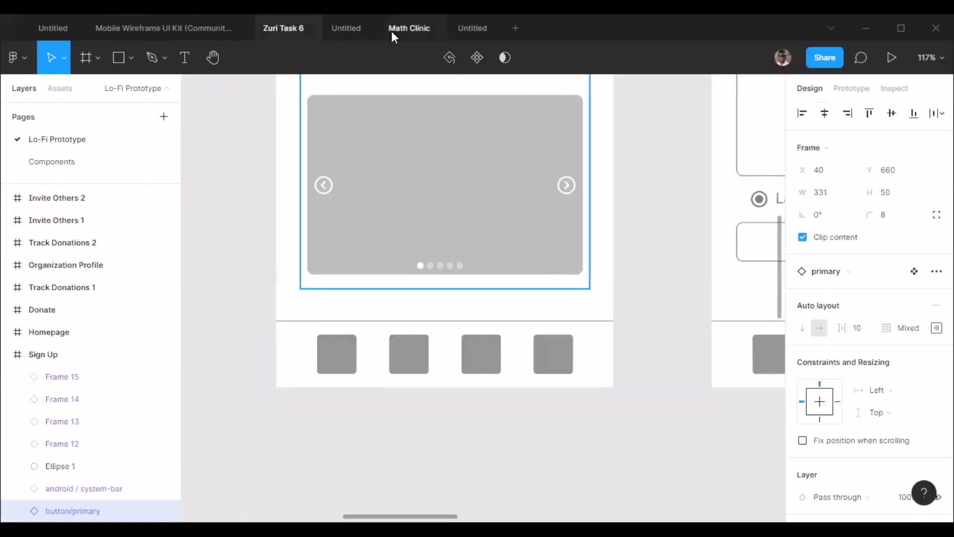
left_click(469, 27)
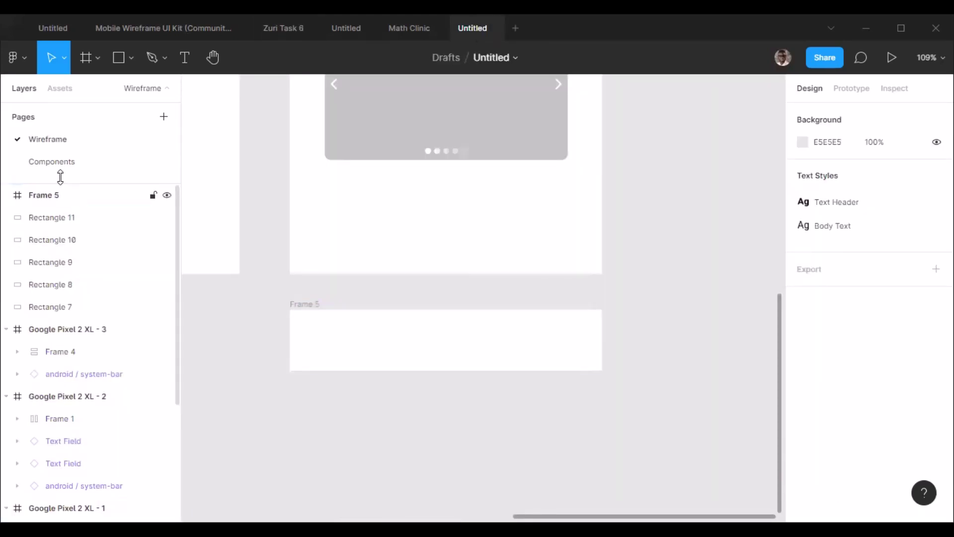
left_click(127, 71)
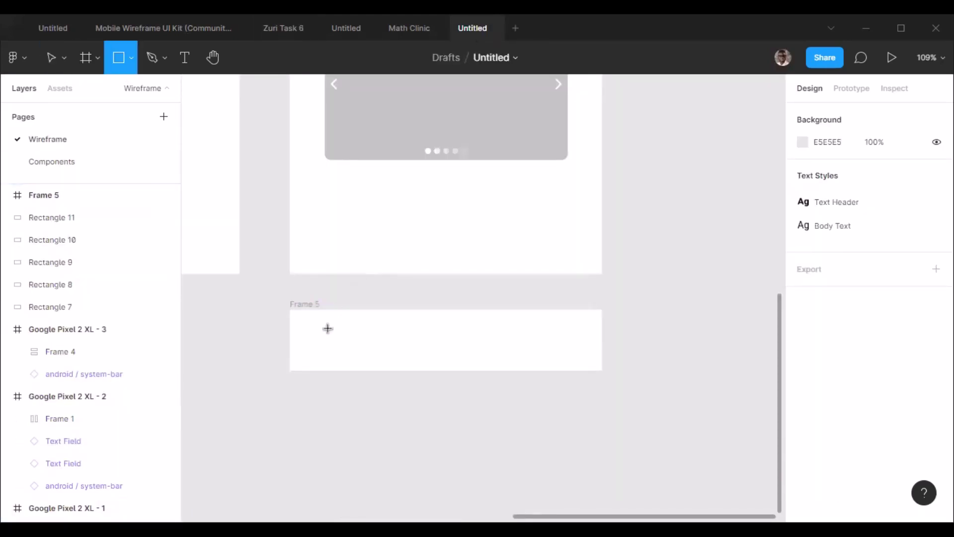
left_click_drag(314, 321, 346, 352)
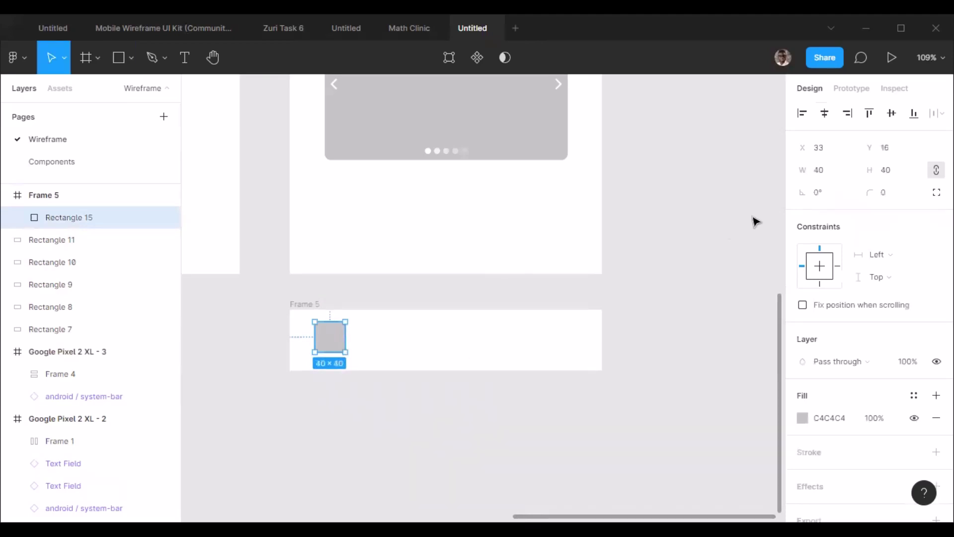
Step: Give the square a corner radius of 8 and enlarge it to 48 × 48
left_click(869, 193)
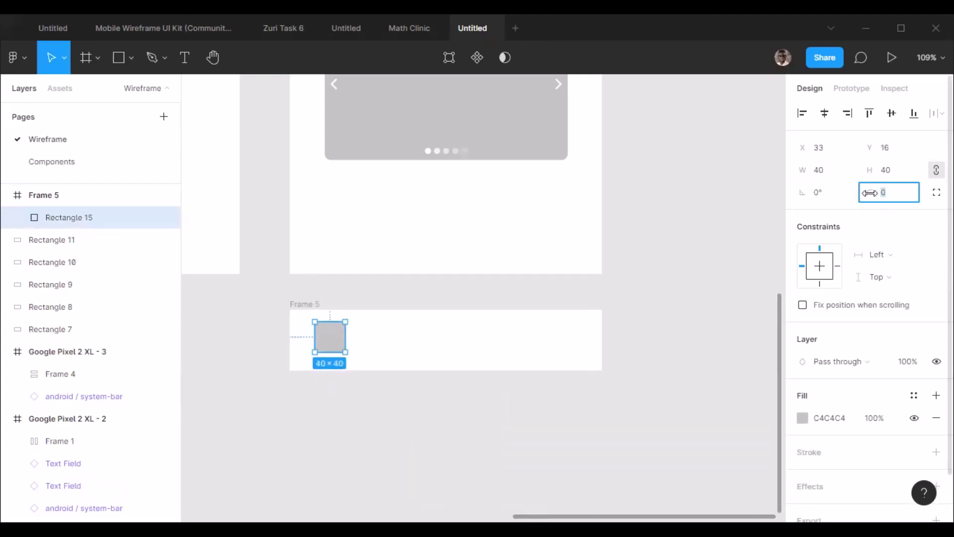
type("8")
key("Return")
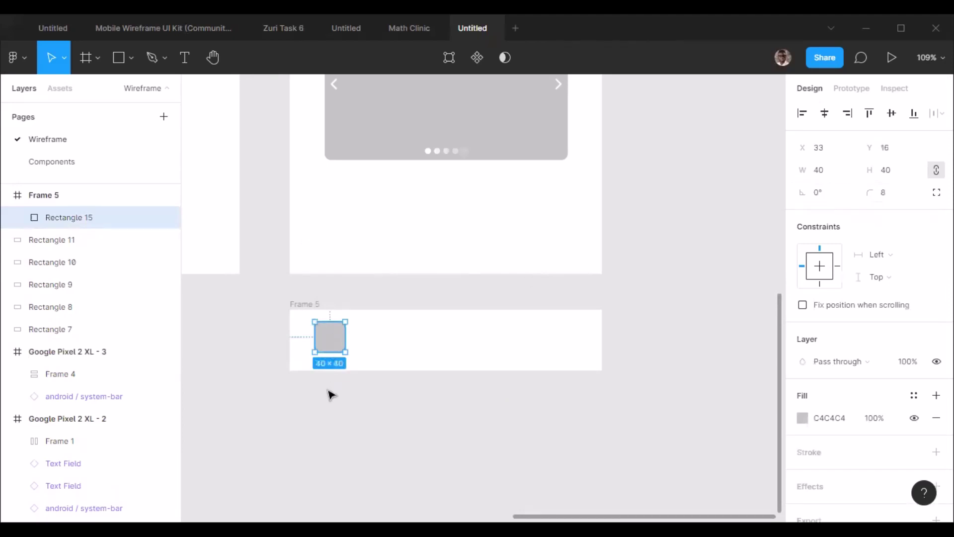
scroll(330, 394, "up", 2)
scroll(304, 306, "up", 2)
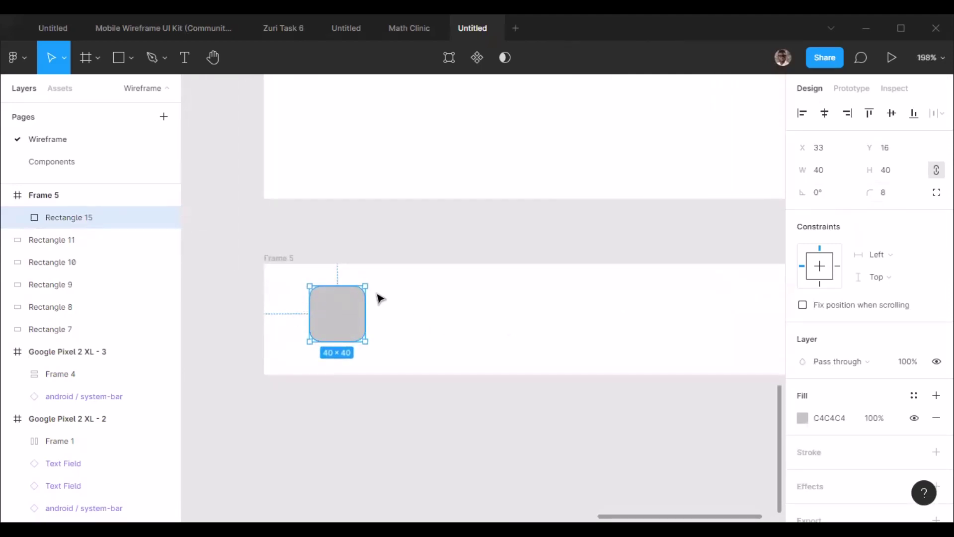
left_click(819, 170)
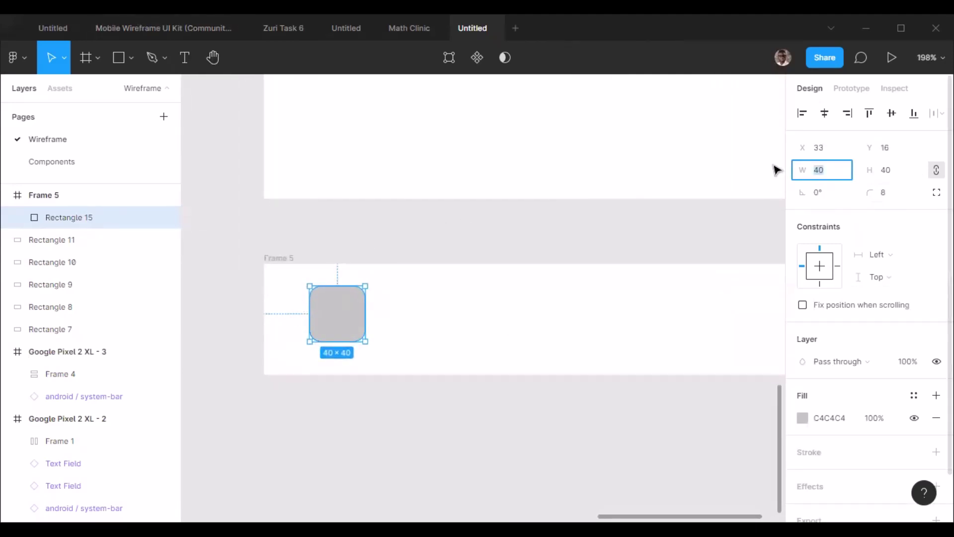
type("48")
key("Return")
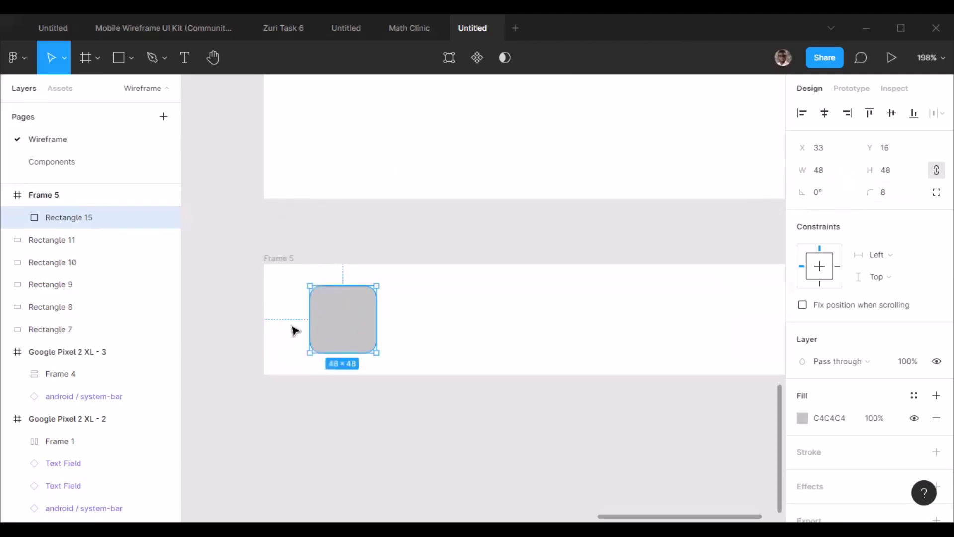
scroll(294, 330, "down", 2)
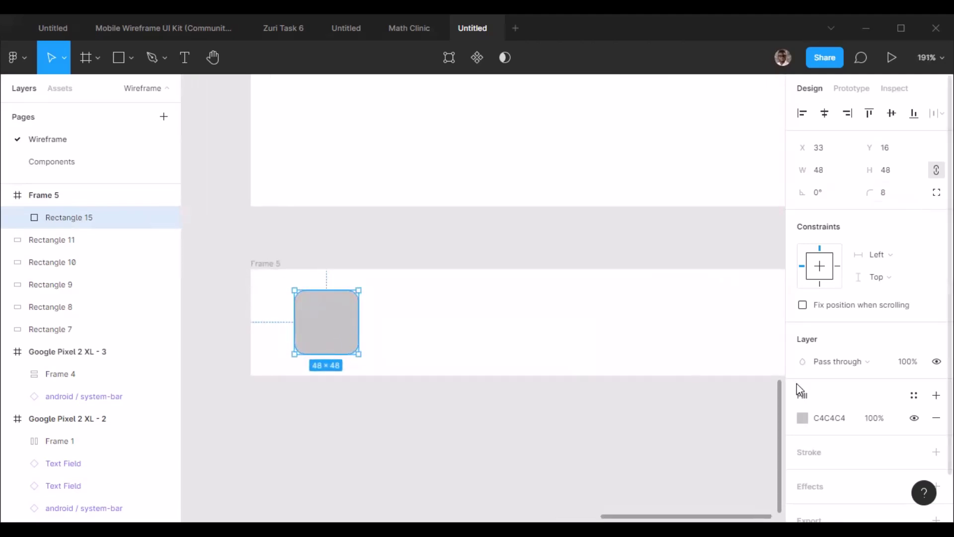
Step: Change the square's fill to the dark grey document color 818181
left_click(803, 422)
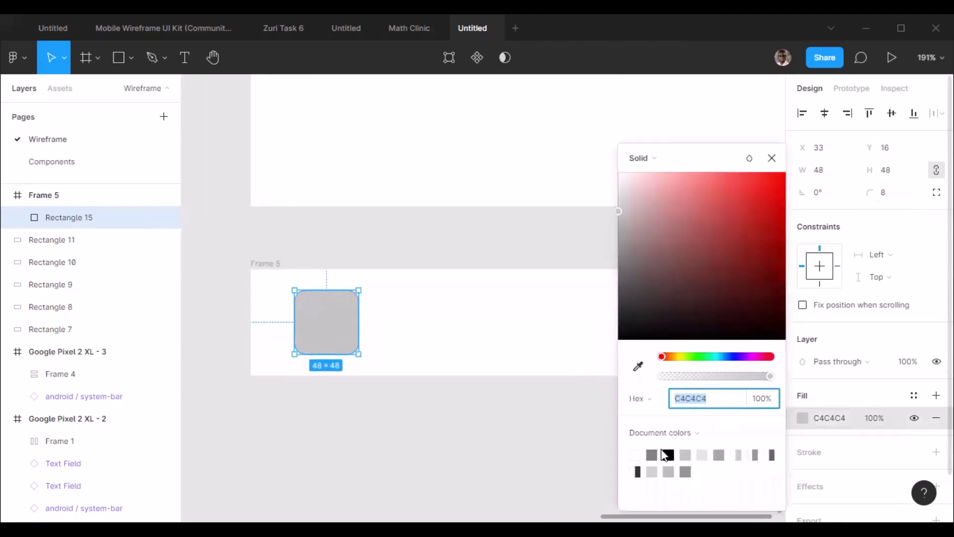
left_click(386, 413)
left_click(329, 325)
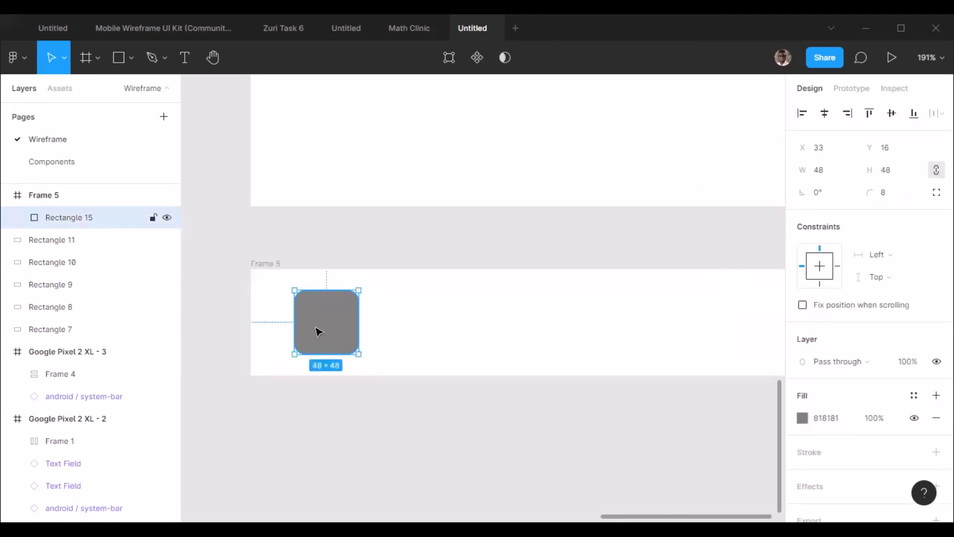
Step: Duplicate the square three times to form a row of four across the frame
scroll(318, 336, "down", 5)
left_click_drag(319, 335, 390, 334)
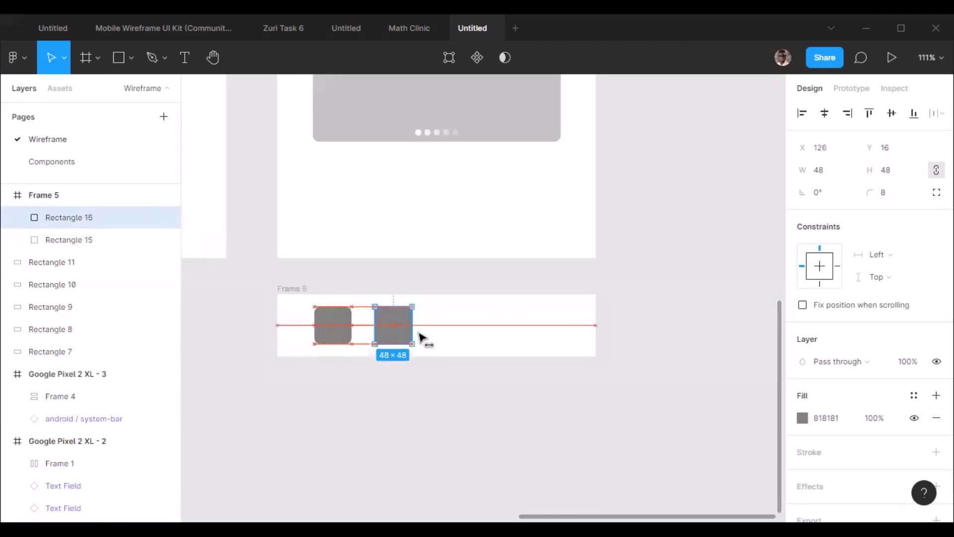
key("ctrl+d")
left_click_drag(453, 339, 519, 336)
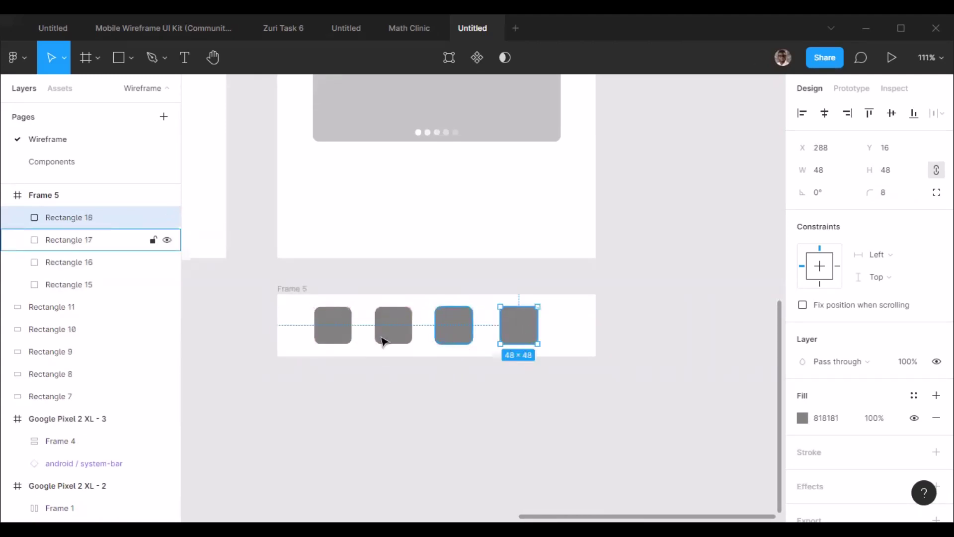
Step: Nudge the fourth square right until it is 40 away from the third one
key("alt")
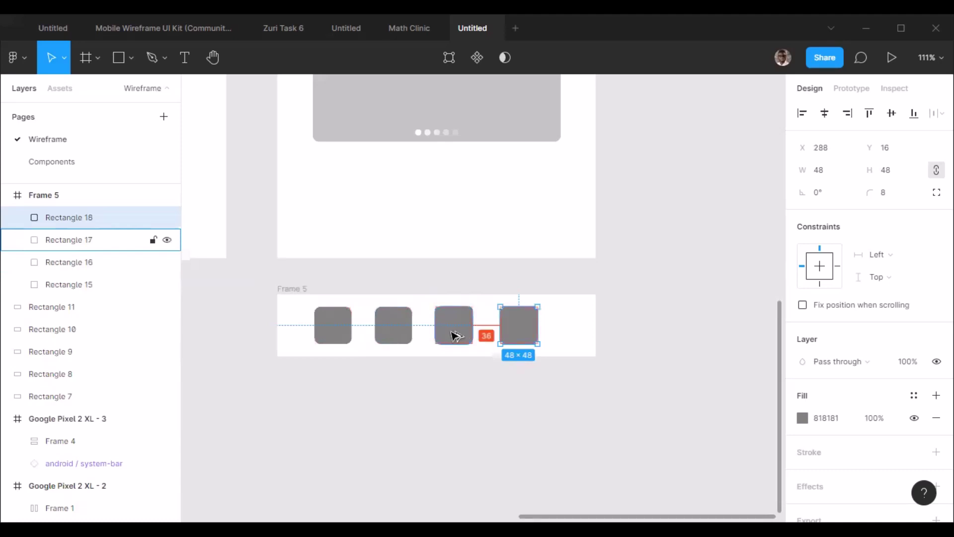
key("Right")
key("Right")
key("Right")
key("Right")
key("Right")
Step: Move the third and fourth squares together to the right, widening the gap after the second square
left_click(456, 335)
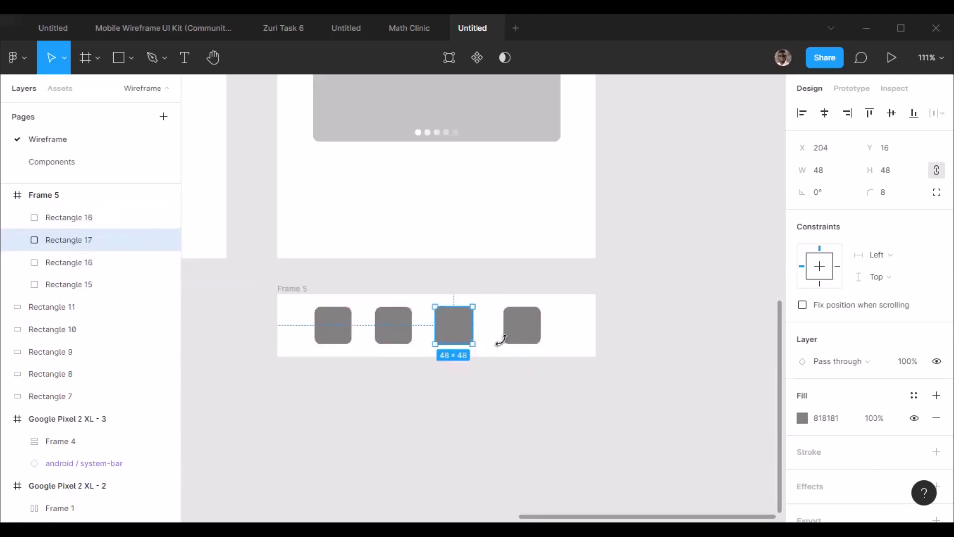
left_click(512, 330, "shift")
key("Right")
key("Right")
key("Right")
key("Right")
key("Right")
key("Right")
key("Right")
key("Right")
key("Right")
key("Right")
key("Right")
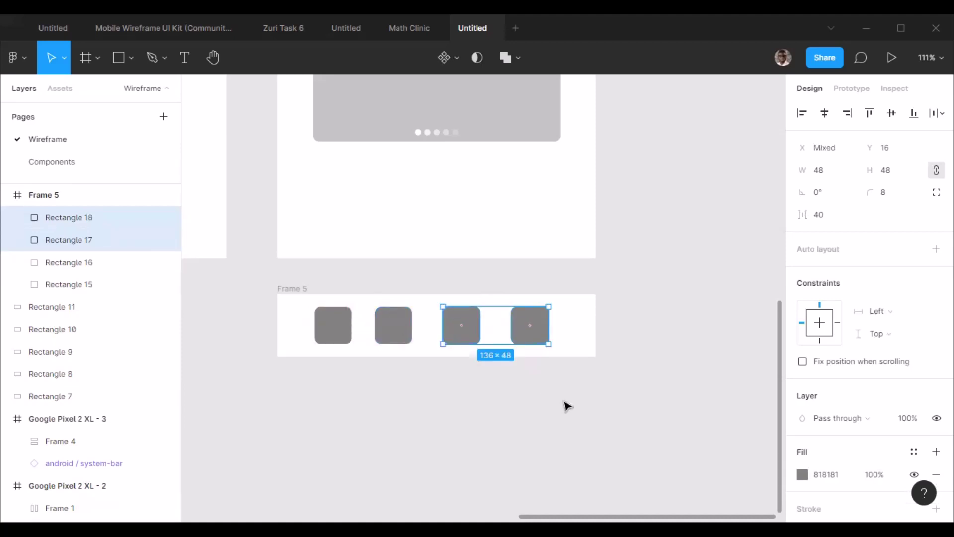
Step: Combine the four squares in a horizontal auto layout with a spacing of 40 between items
left_click_drag(567, 393, 305, 287)
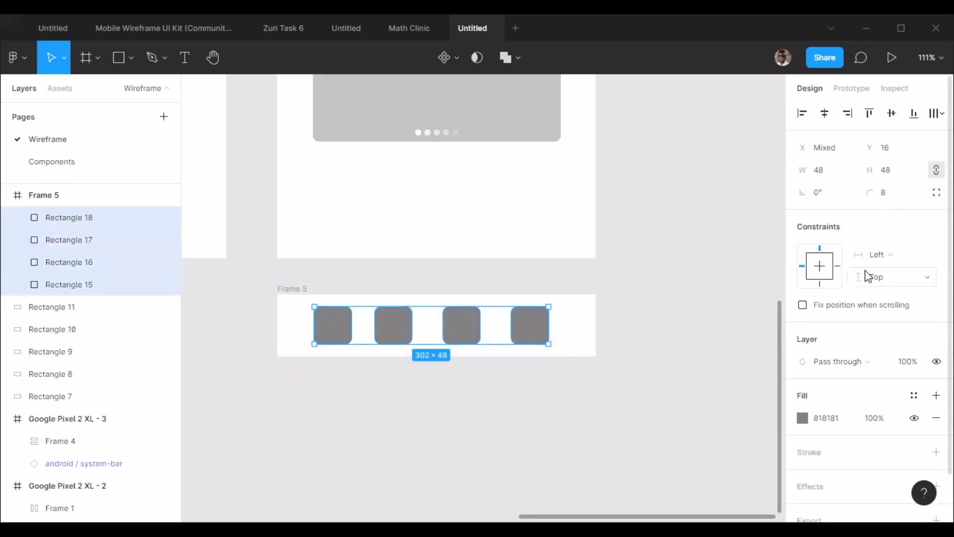
key("shift+a")
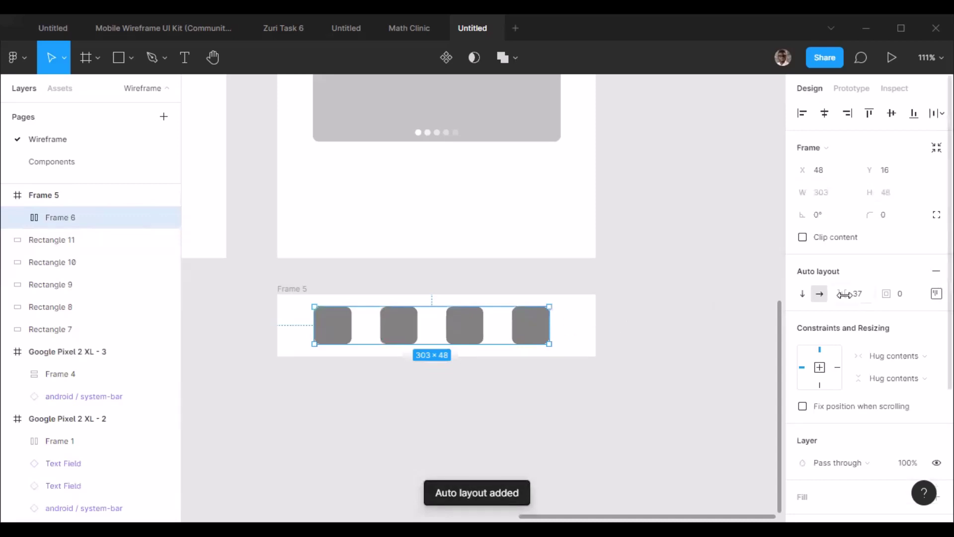
left_click(863, 295)
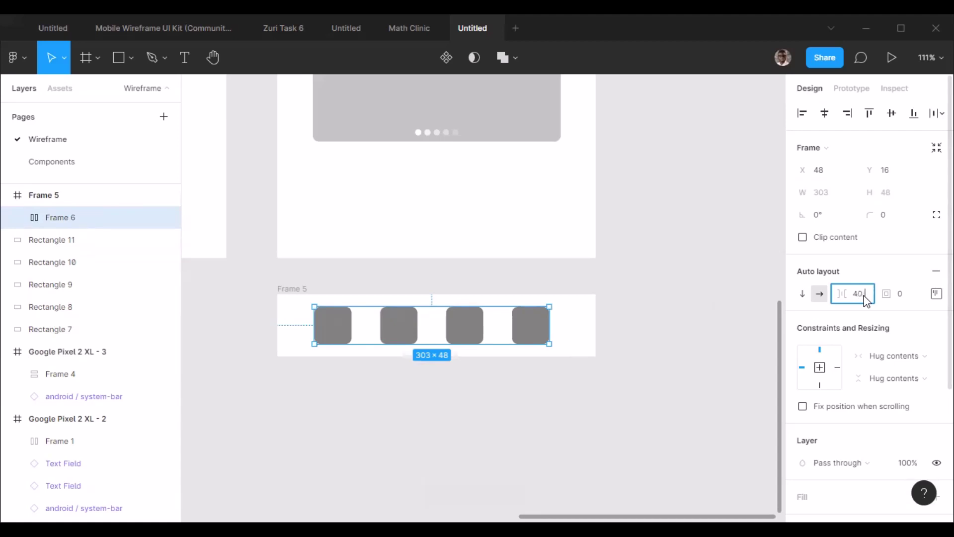
key("Return")
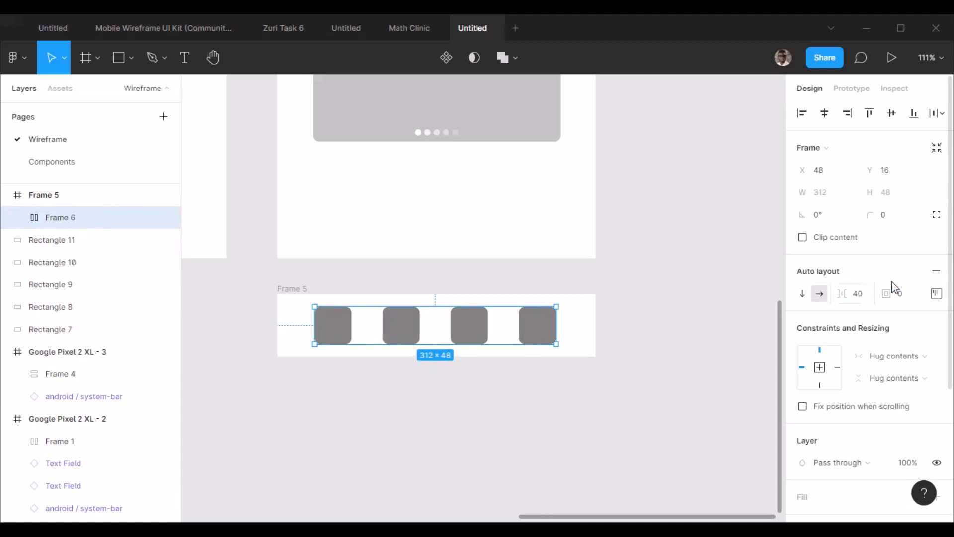
Step: Center the row of squares horizontally within its parent frame and clear the selection
left_click(826, 114)
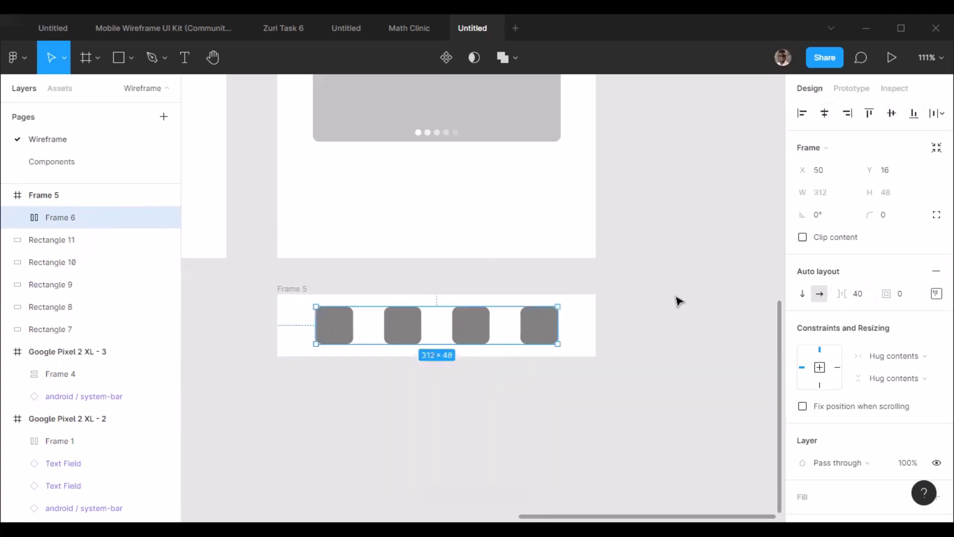
left_click(325, 464)
left_click(406, 338)
left_click(379, 406)
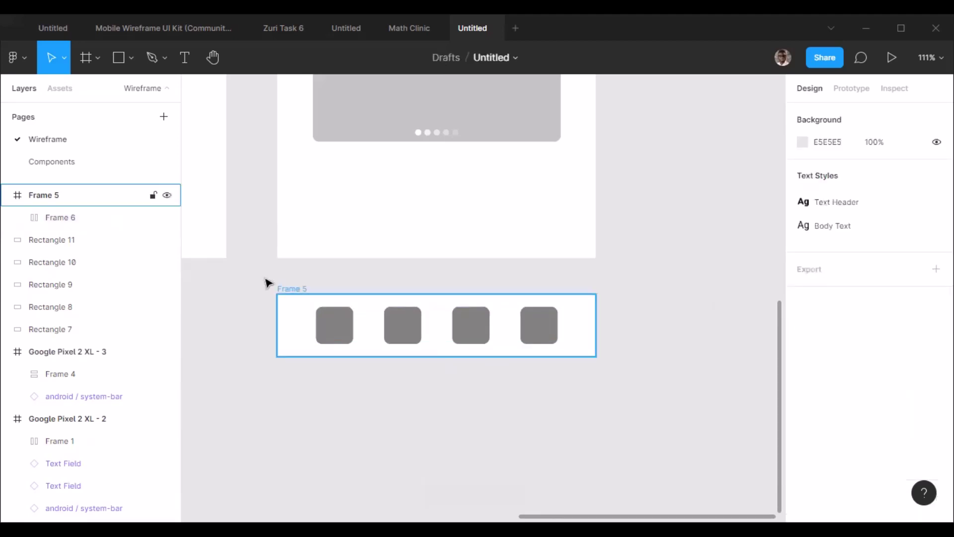
Step: Add auto layout to the frame holding the four squares and center its content
left_click_drag(234, 269, 601, 395)
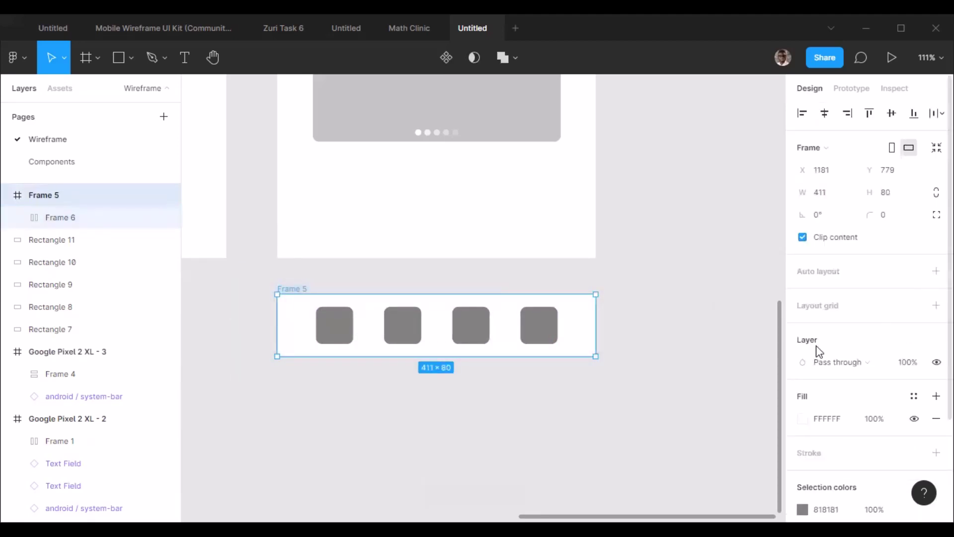
left_click(936, 271)
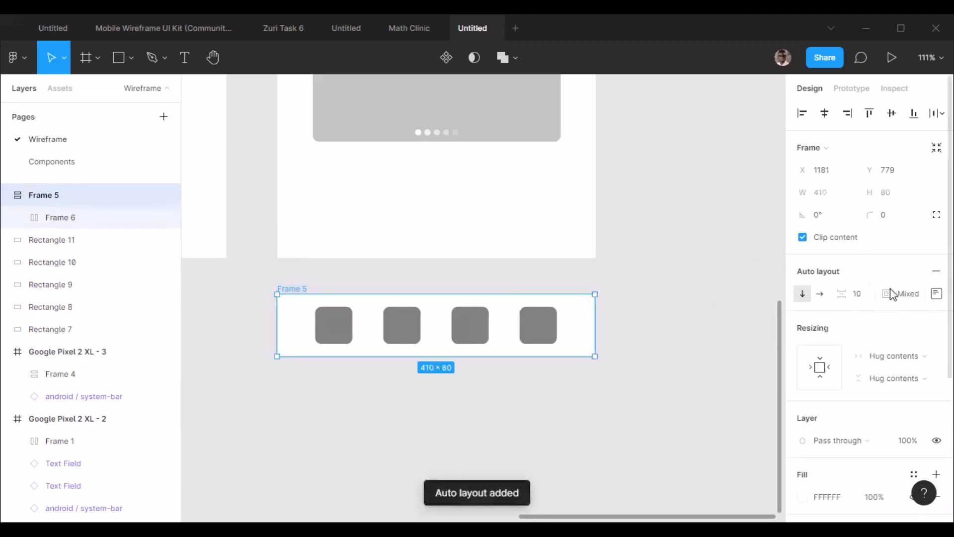
left_click(936, 293)
left_click(886, 354)
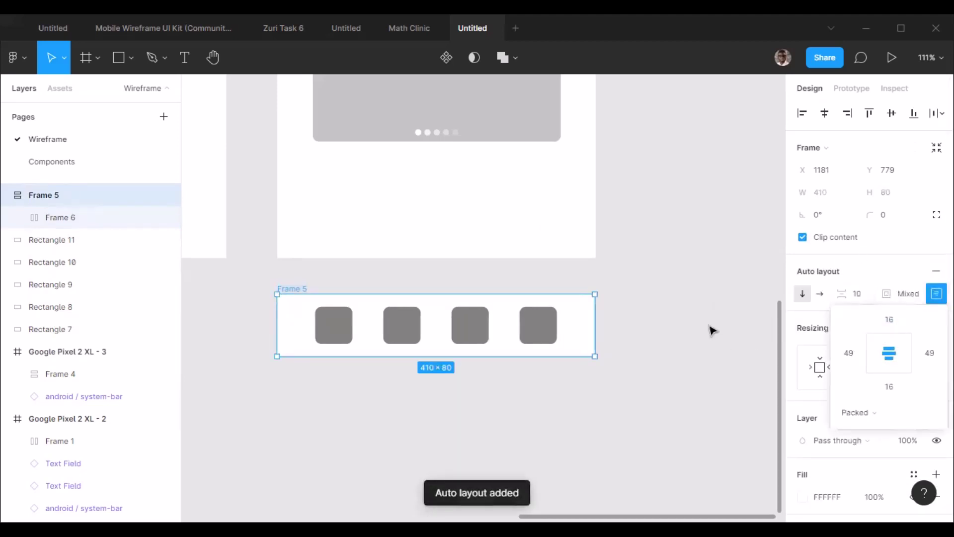
left_click(658, 315)
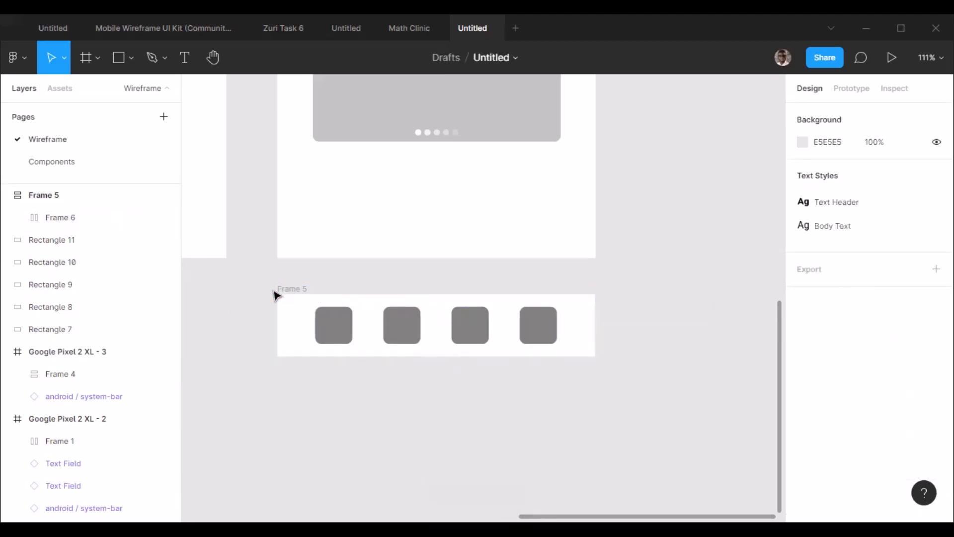
Step: Turn the four-square frame into a component and rename it nav/bottom nav bar
left_click(290, 293)
left_click(439, 57)
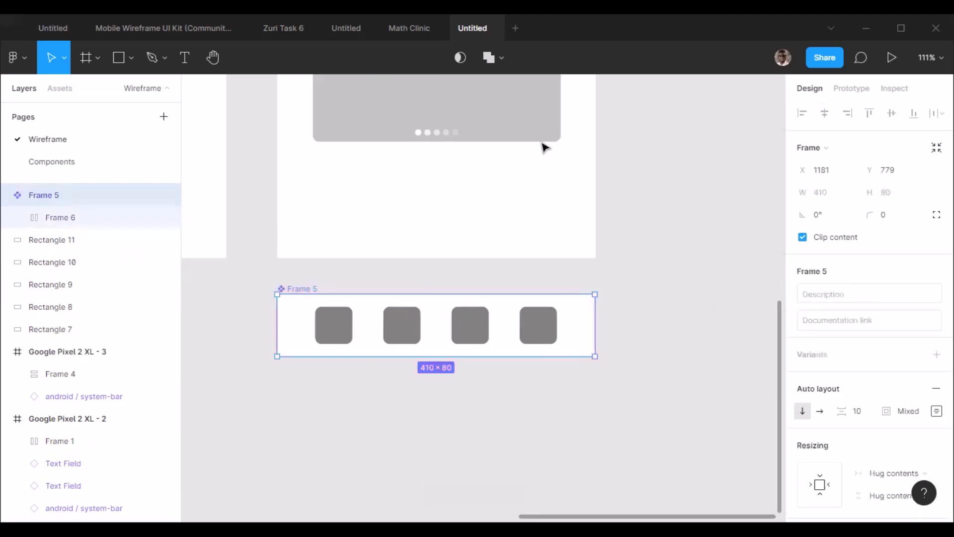
double_click(44, 194)
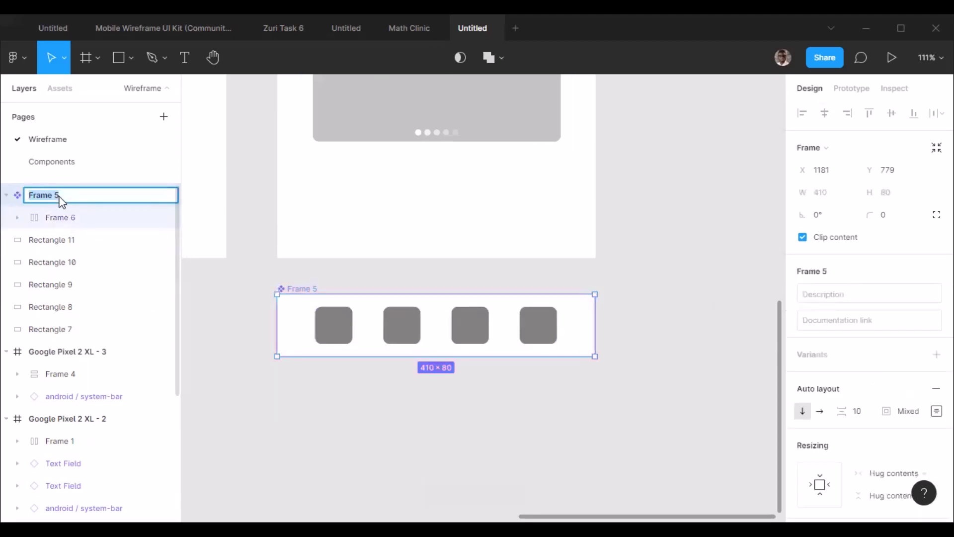
type("n")
type("av/bottom nav bar")
key("Return")
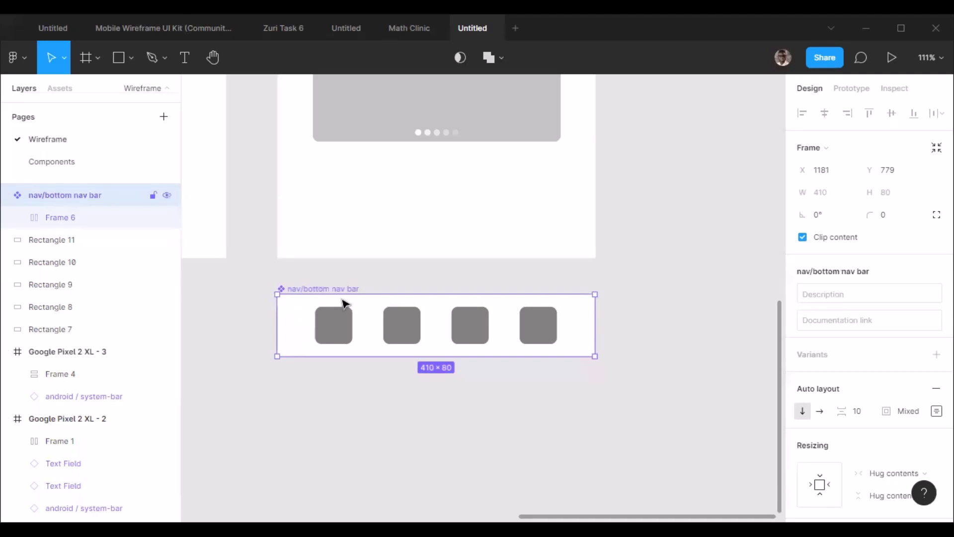
Step: Move the nav/bottom nav bar component to the Components page
right_click(323, 303)
mouse_move(415, 147)
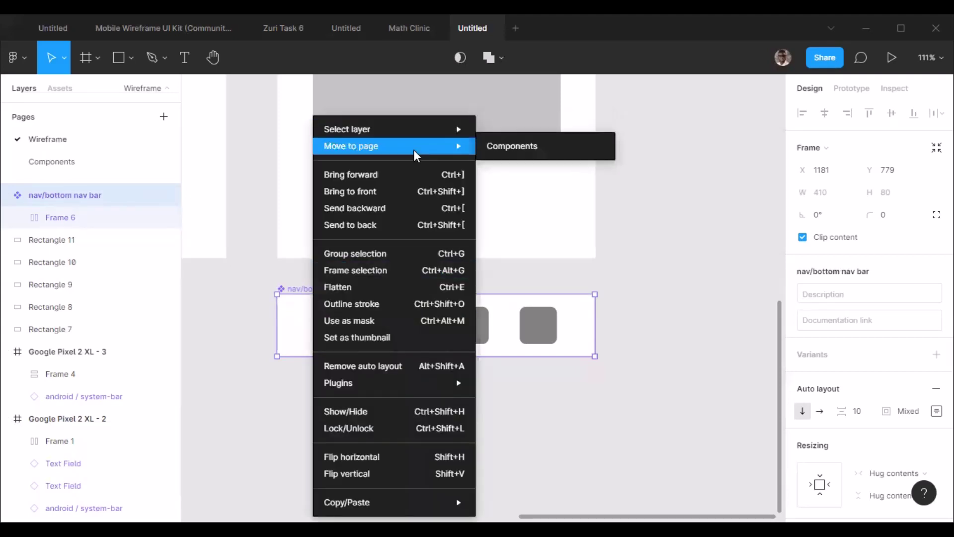
left_click(502, 147)
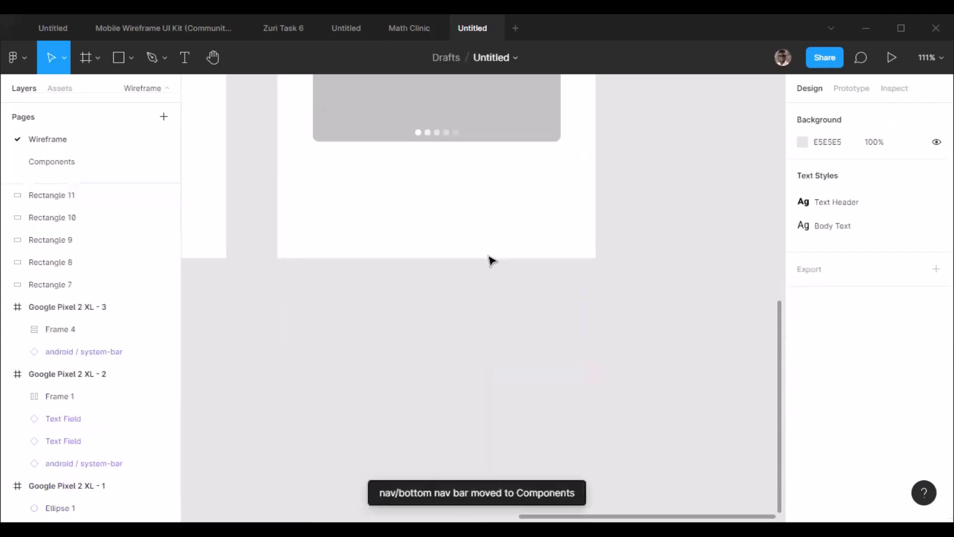
Step: Place an instance of the bottom nav bar component on the third screen, centered horizontally and aligned to the screen's bottom edge
left_click(69, 93)
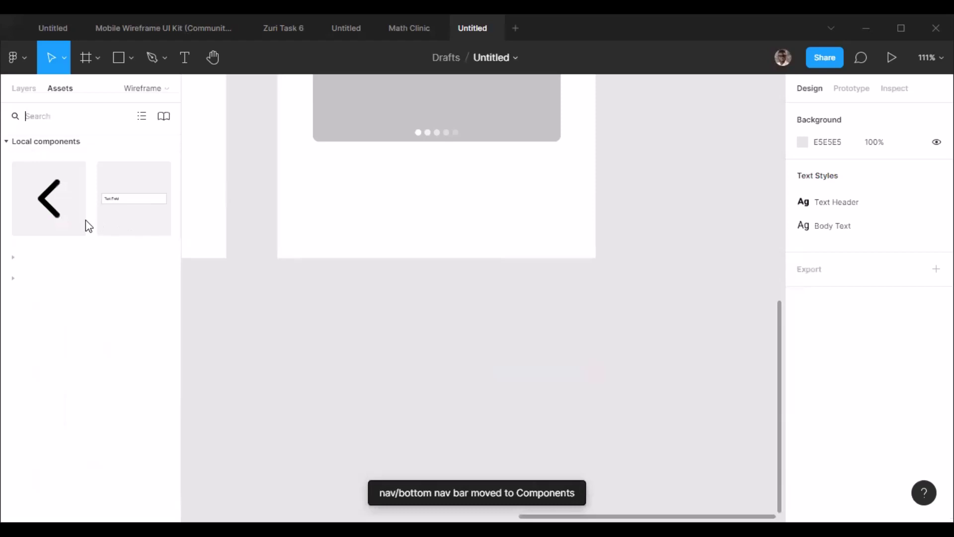
left_click(15, 259)
left_click(40, 341)
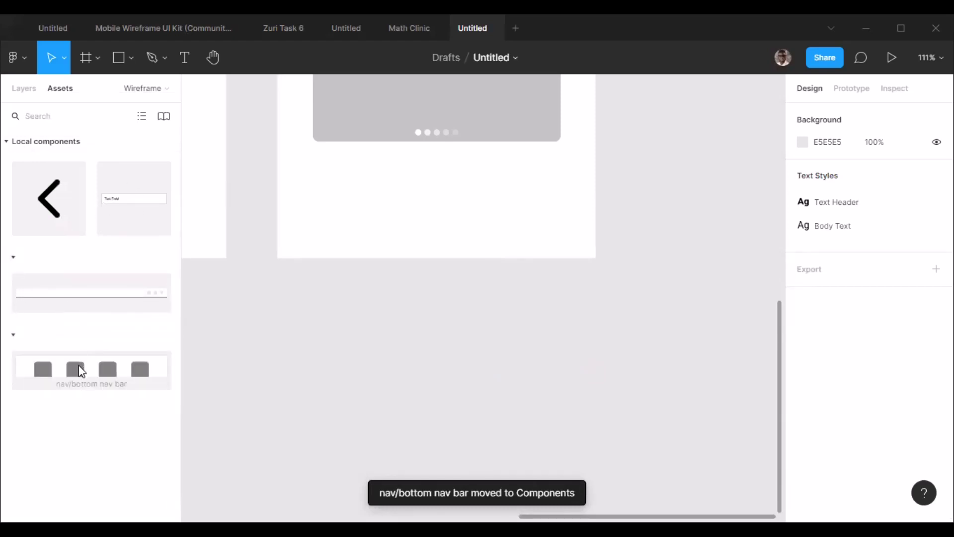
left_click_drag(308, 296, 403, 226)
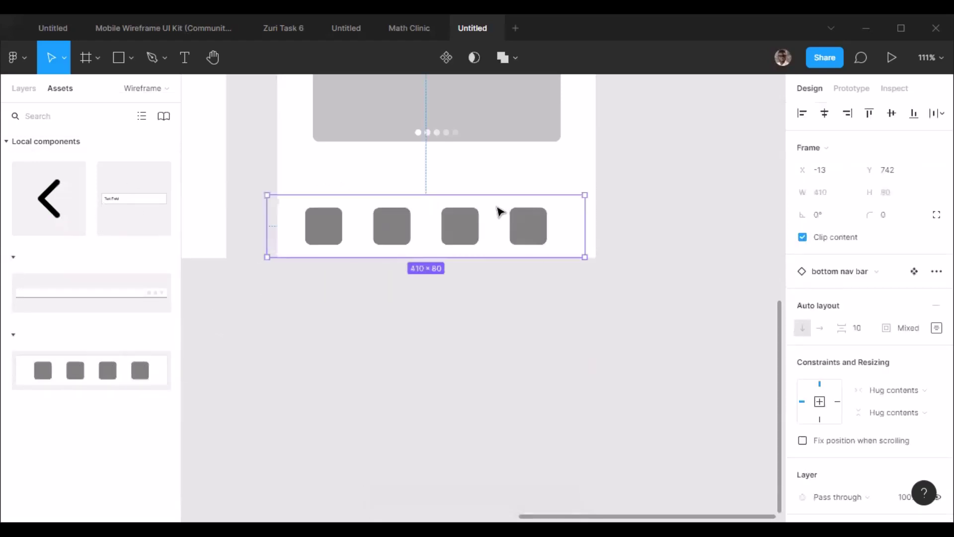
left_click(825, 113)
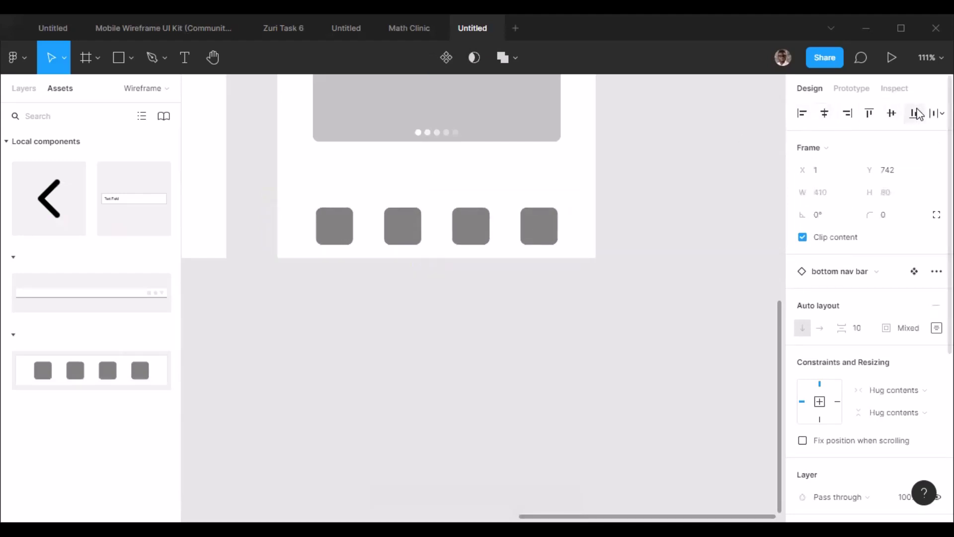
left_click(638, 194)
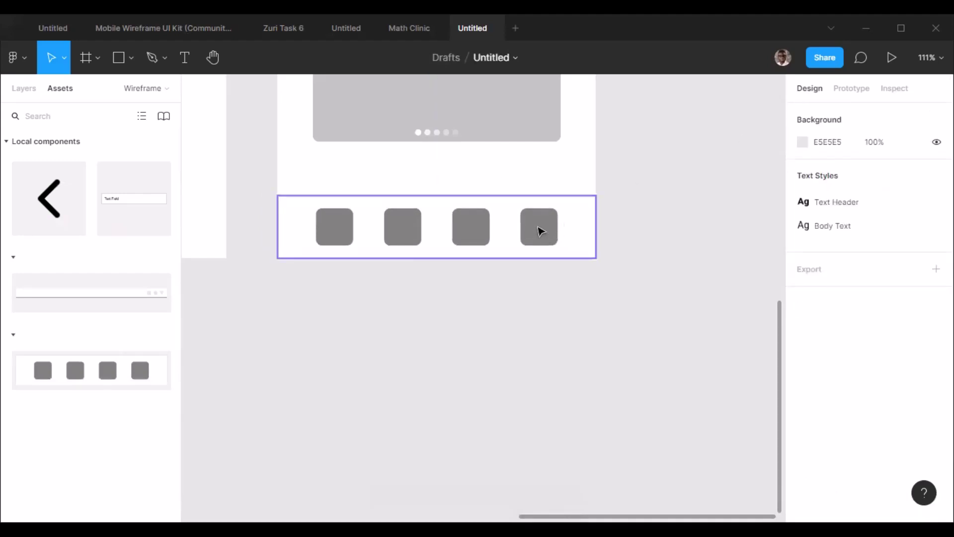
Step: Constrain the bottom nav bar instance vertically to the bottom of its screen
left_click(538, 230)
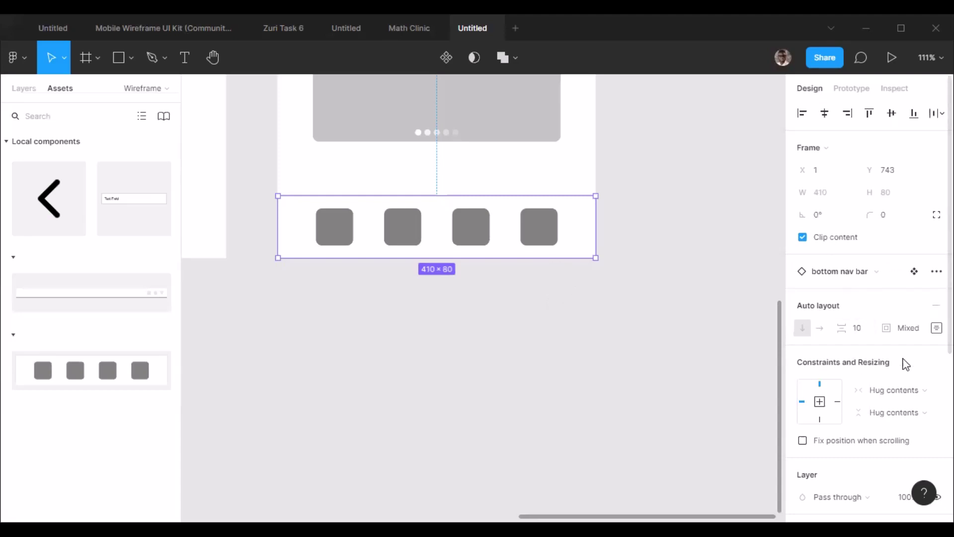
left_click(924, 392)
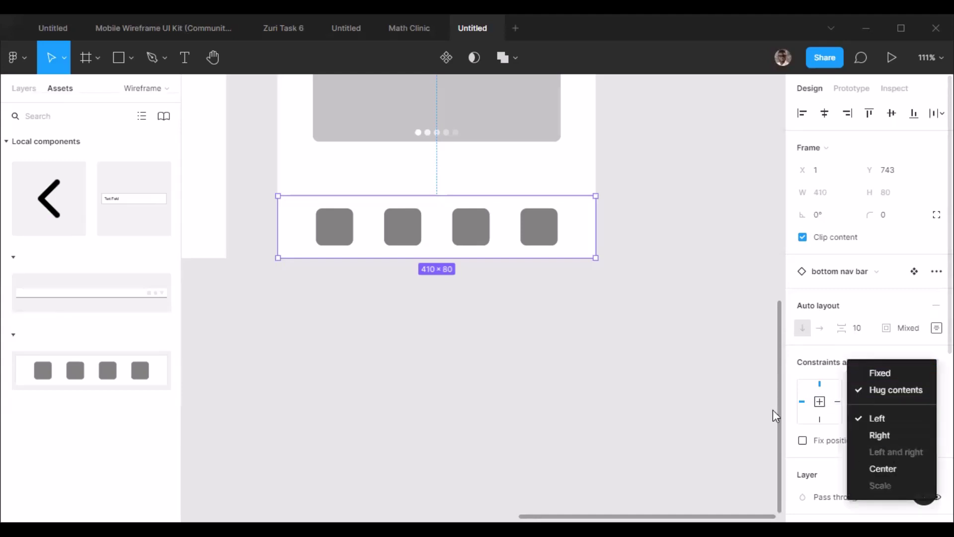
left_click(712, 393)
left_click(819, 418)
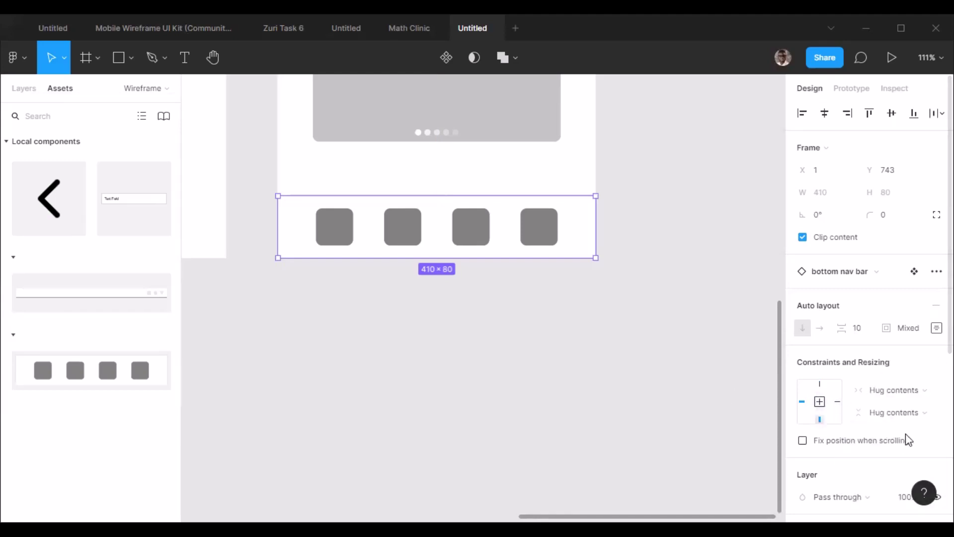
left_click(914, 417)
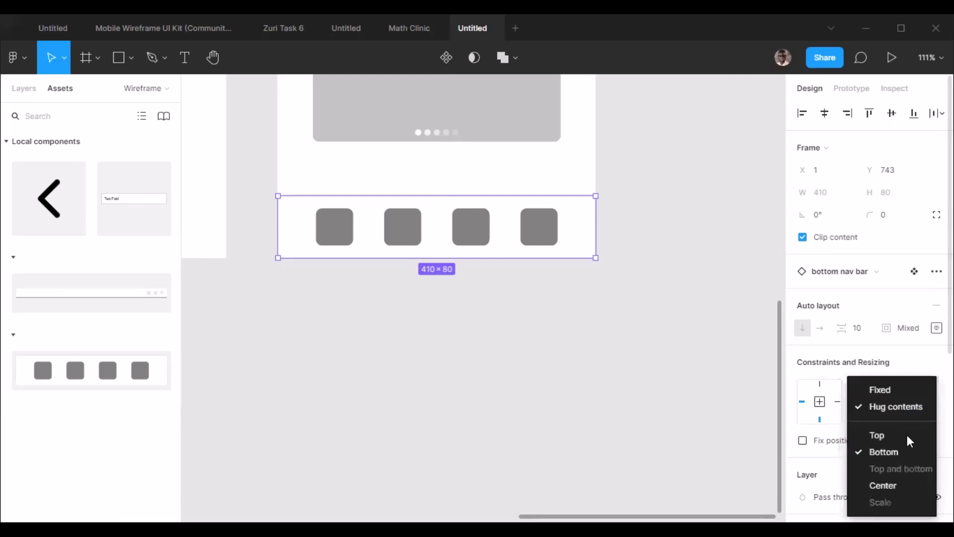
left_click(656, 377)
Step: Make the bottom nav bar's width and height fixed and constrain it horizontally to left and right
scroll(400, 188, "down", 3)
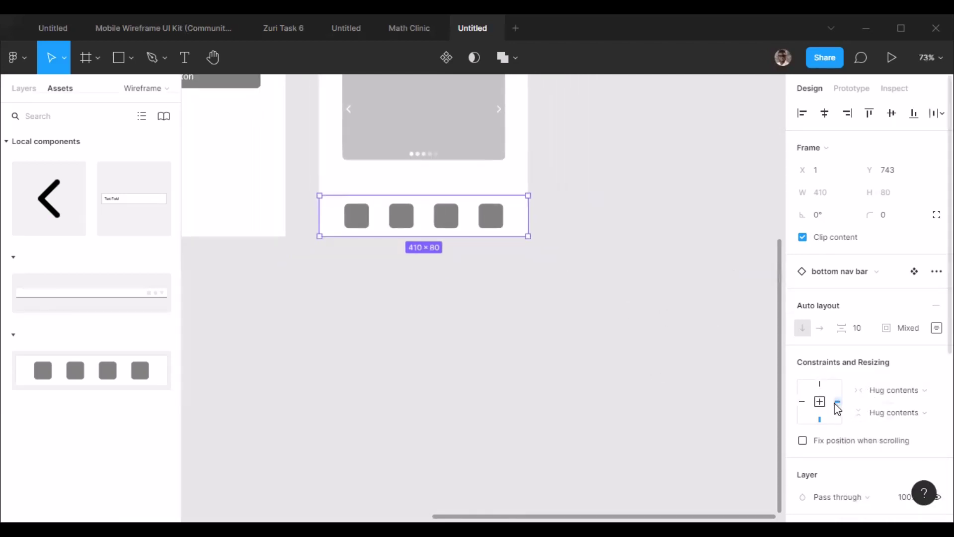
left_click(890, 391)
left_click(894, 372)
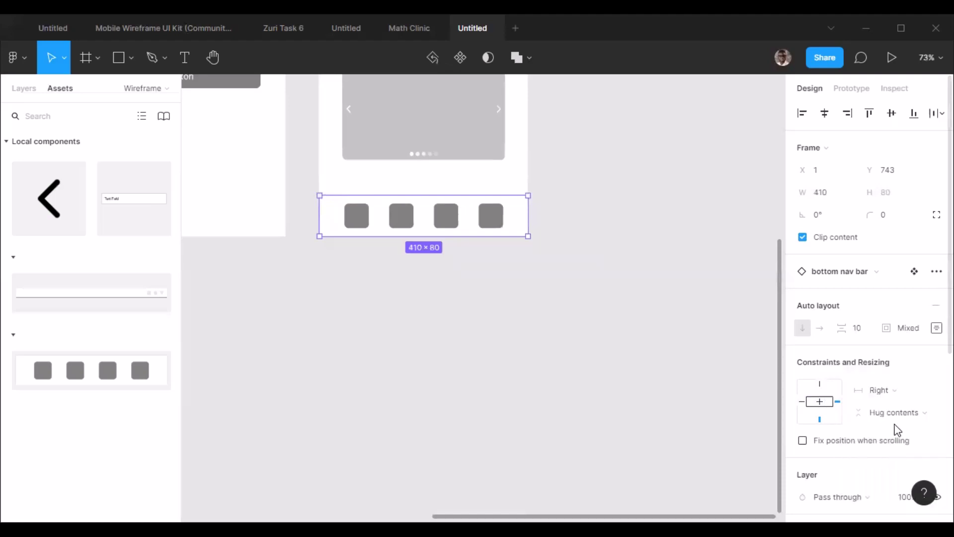
left_click(890, 412)
left_click(904, 392)
left_click(902, 394)
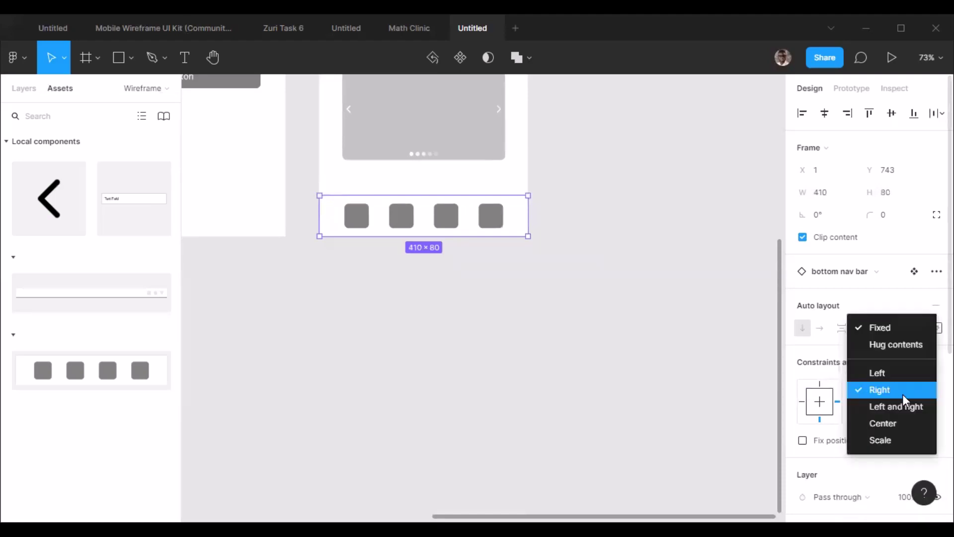
left_click(915, 405)
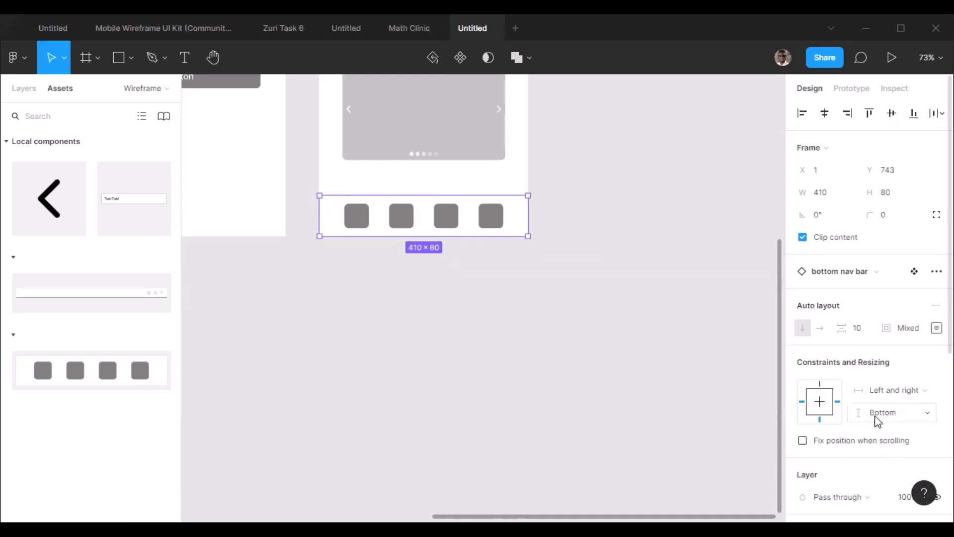
left_click(888, 417)
left_click(893, 416)
key("Escape")
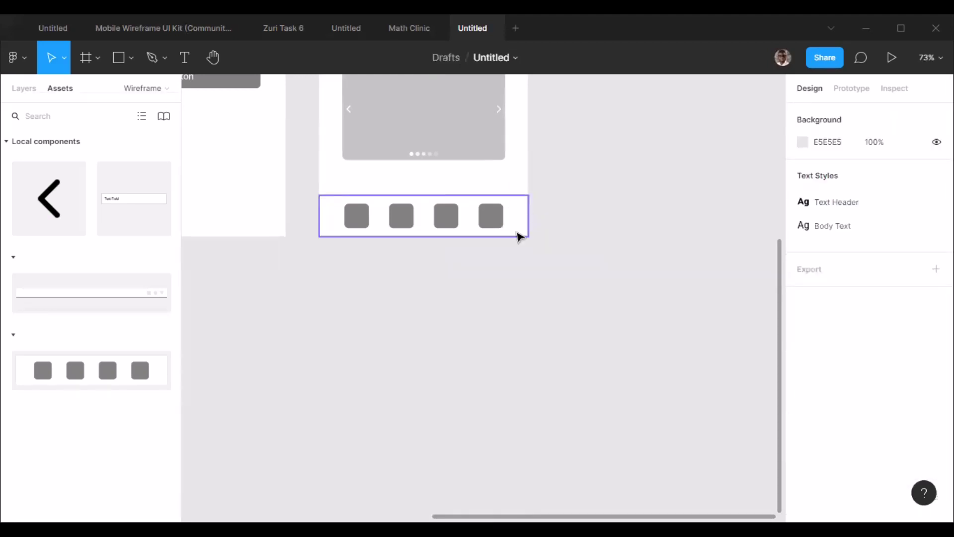
Step: Resize the Google Pixel 2 XL - 3 frame to test the bottom nav bar's constraints, and undo the resizing
scroll(518, 296, "down", 3, "ctrl")
scroll(518, 296, "down", 2, "ctrl")
left_click(460, 90)
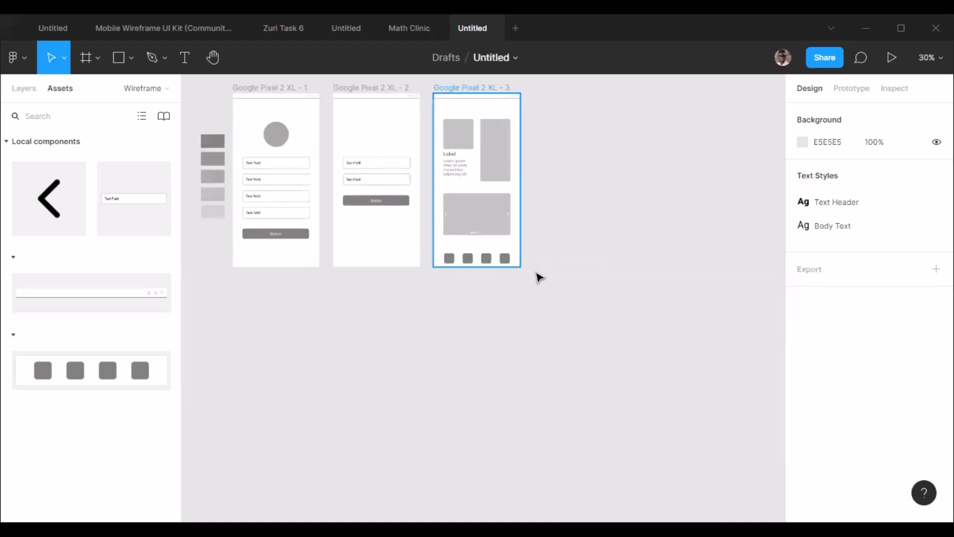
left_click_drag(519, 269, 619, 313)
left_click_drag(729, 314, 656, 359)
key("ctrl+z")
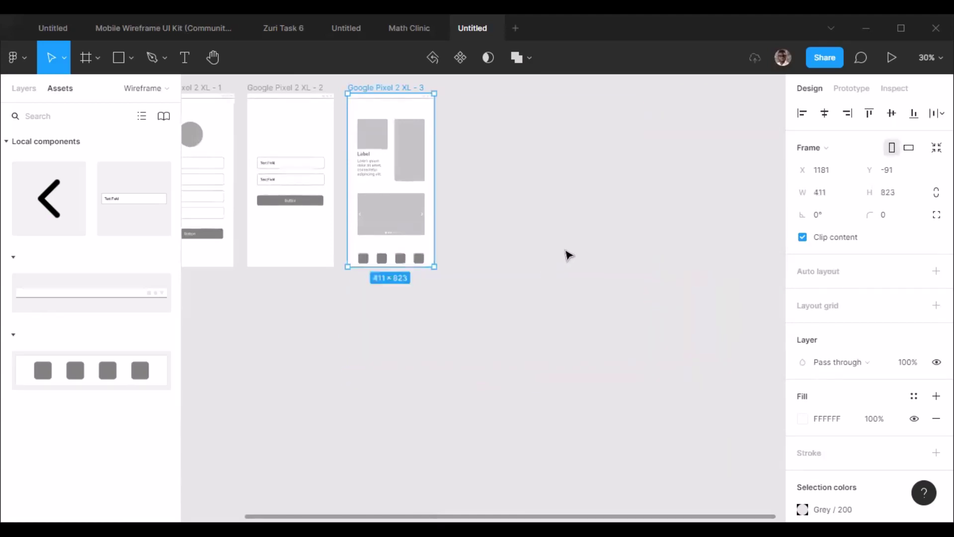
left_click(566, 255)
Step: Add a stroke to the bottom nav bar and color it with the document grey 818181
scroll(330, 260, "up", 5)
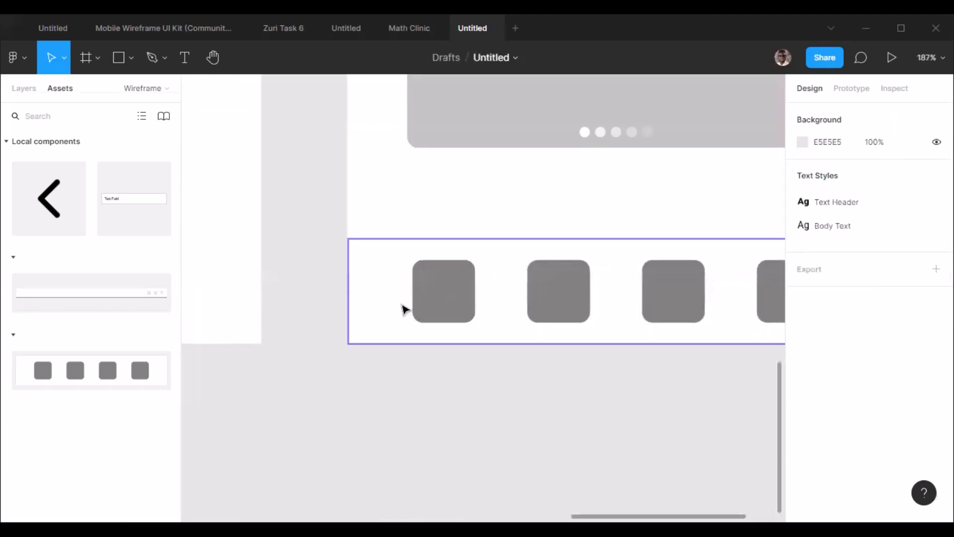
scroll(289, 249, "down", 3)
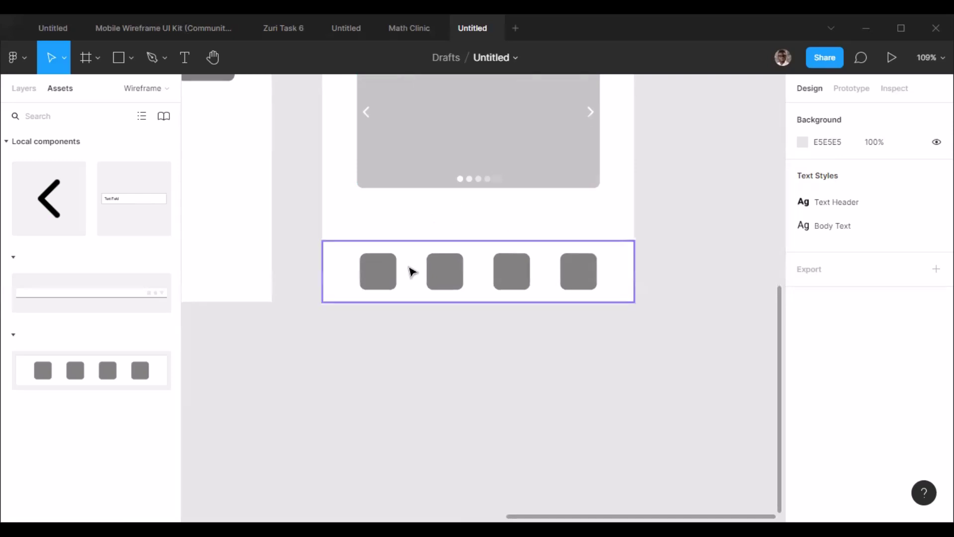
left_click(617, 295)
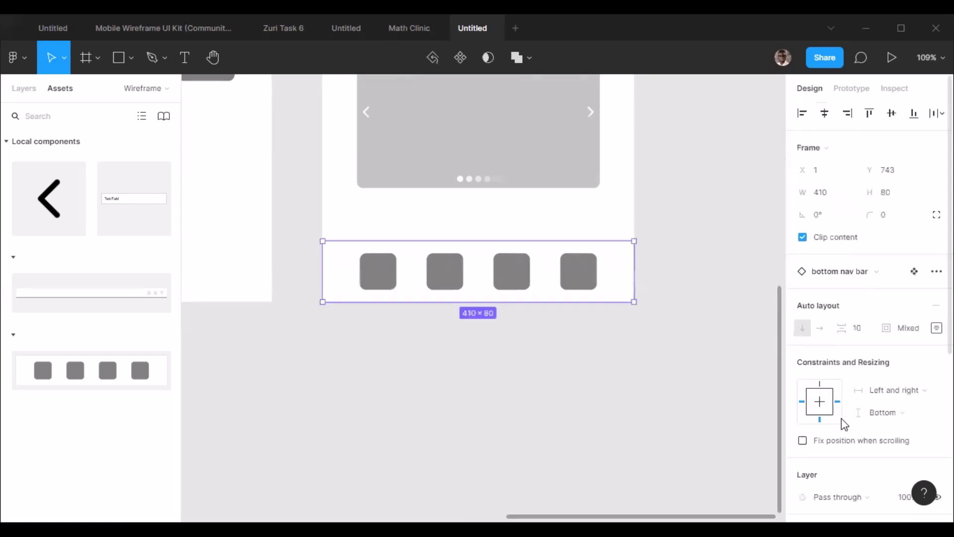
scroll(841, 424, "down", 5)
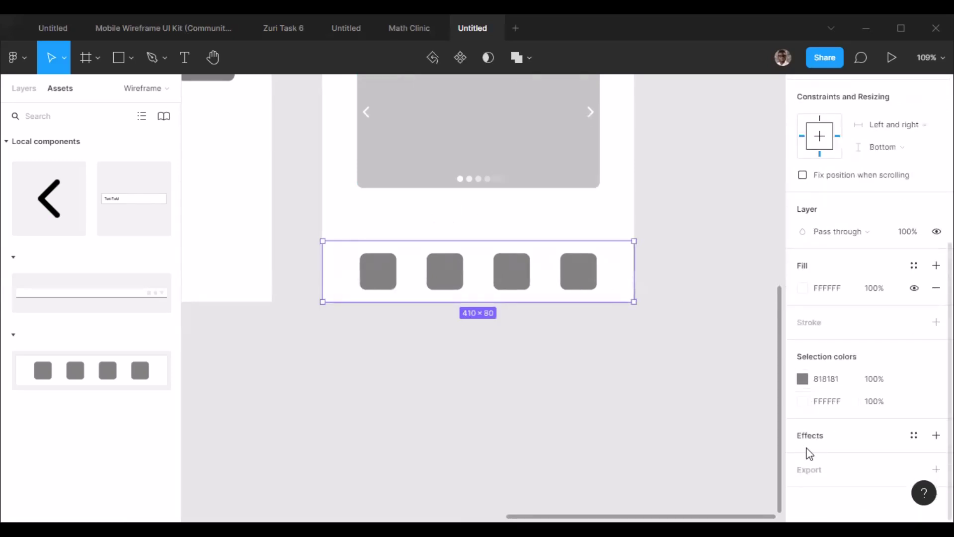
left_click(936, 322)
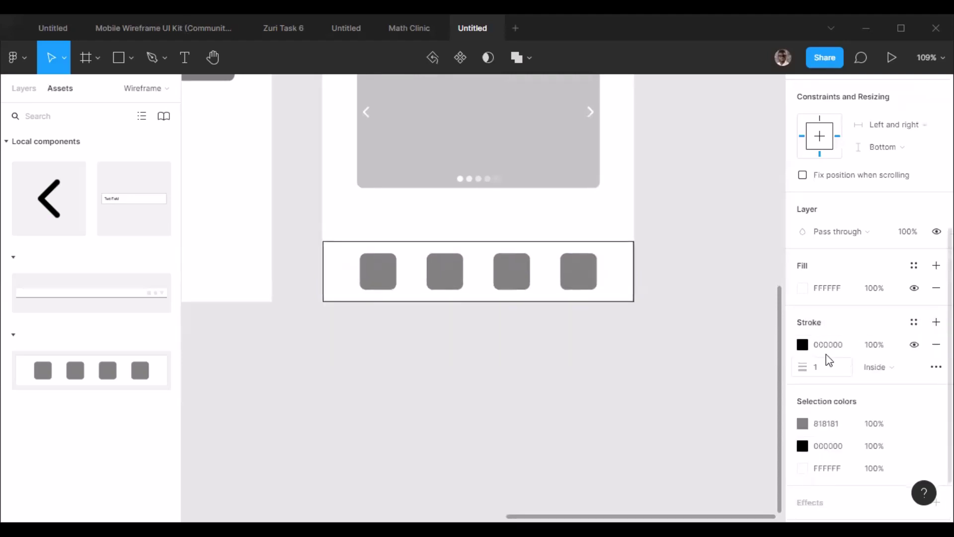
left_click(803, 344)
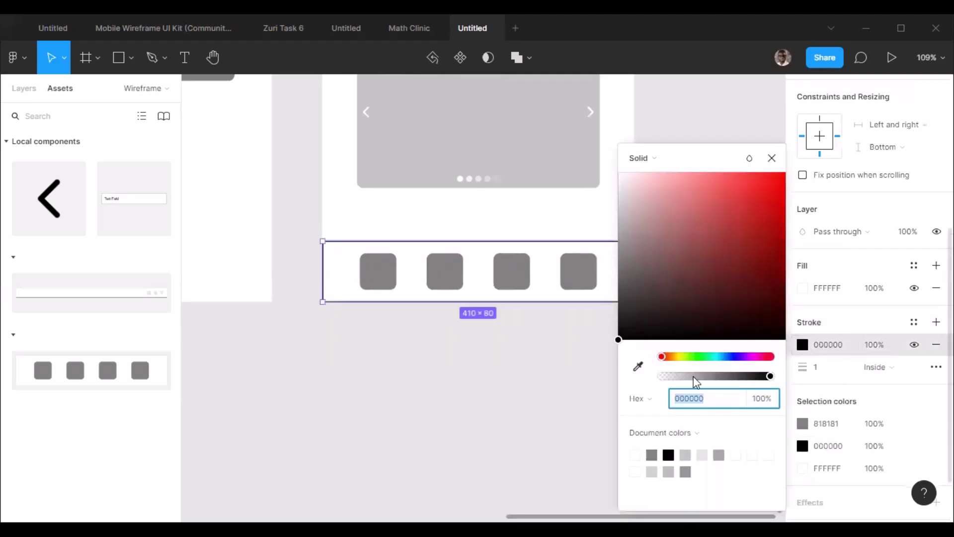
left_click(643, 365)
left_click(651, 455)
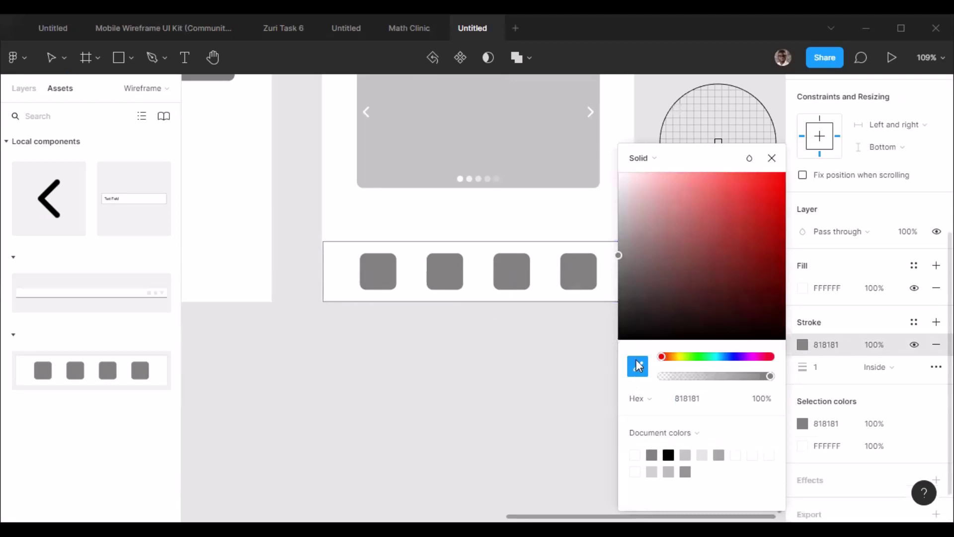
left_click(517, 381)
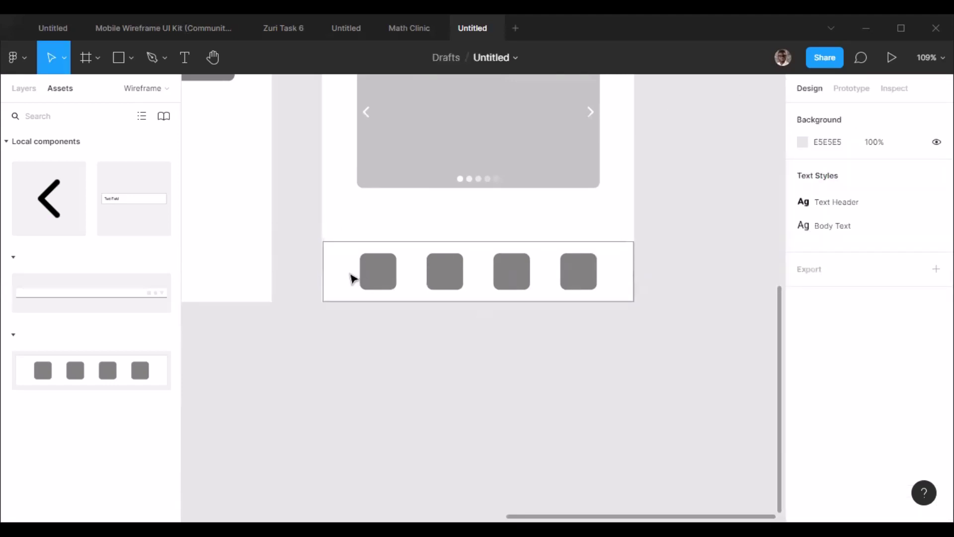
Step: Set the bottom nav bar's stroke position to Outside
scroll(847, 315, "down", 6)
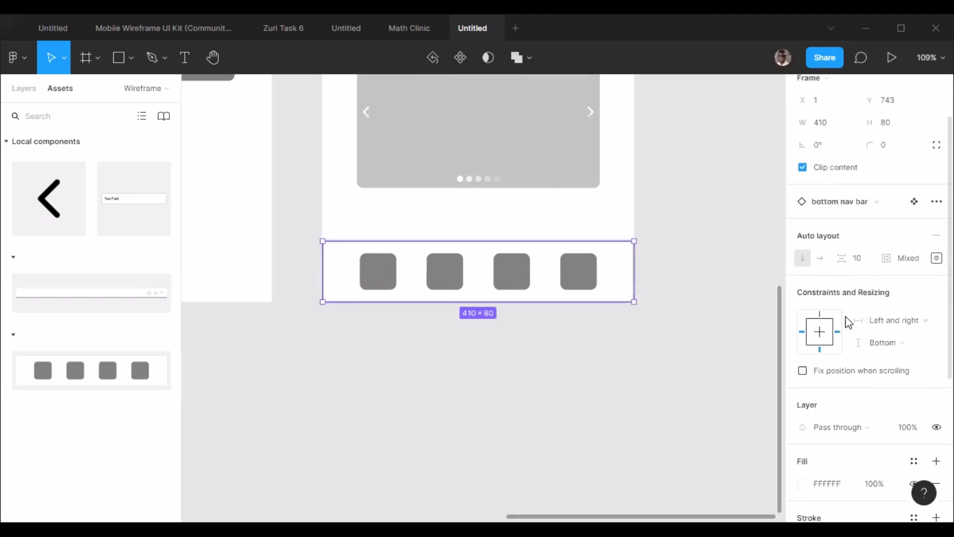
left_click(887, 354)
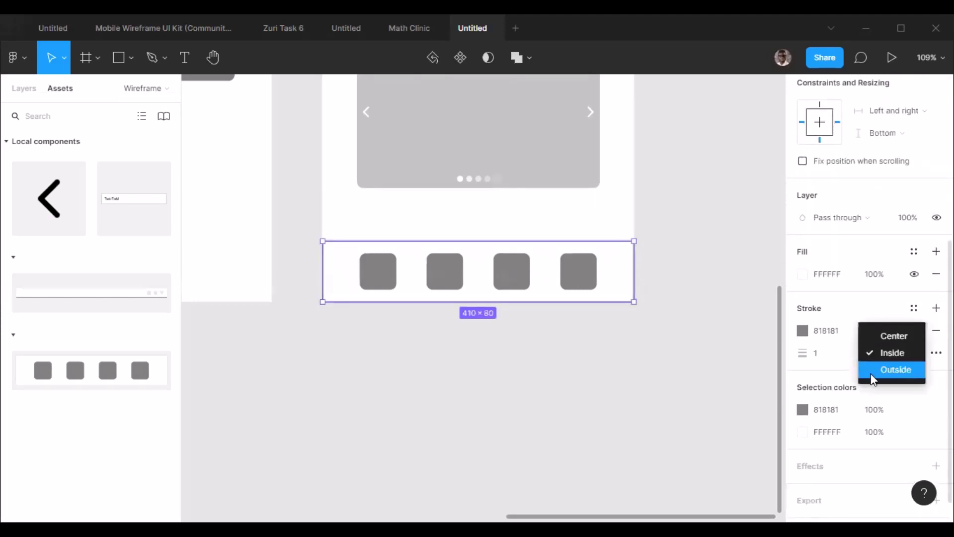
left_click(874, 371)
left_click(514, 432)
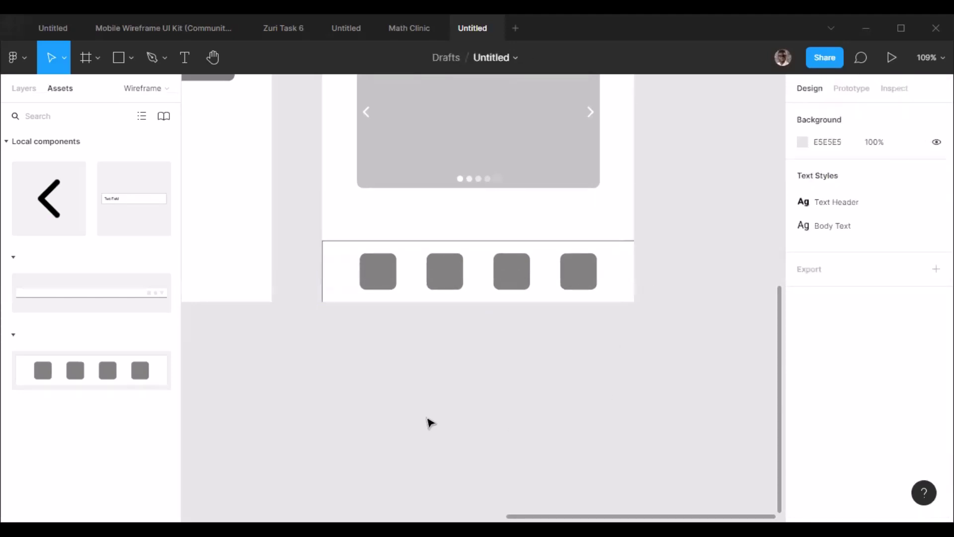
Step: Align the bottom nav bar flush with the left edge of its screen so that only its top stroke shows
left_click(336, 277)
scroll(317, 270, "up", 3)
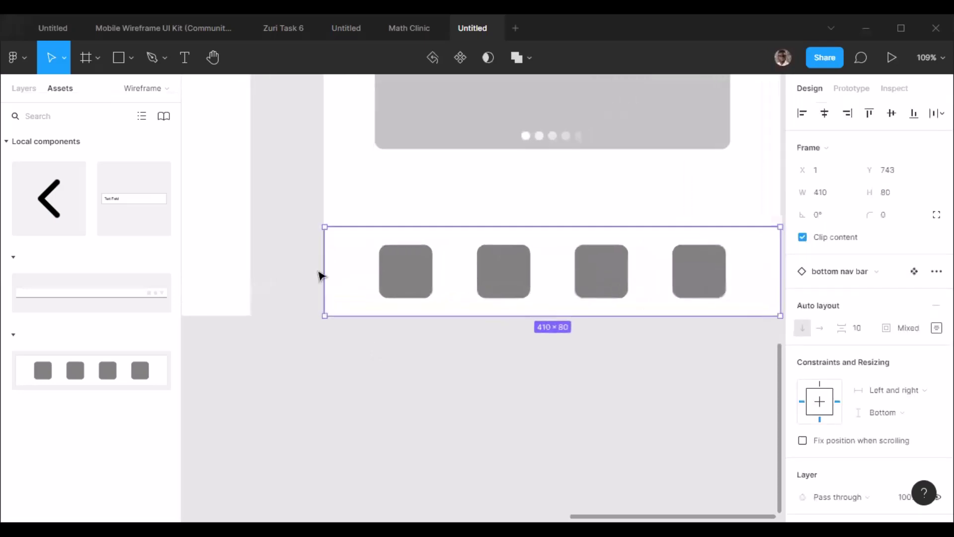
left_click_drag(319, 268, 318, 267)
left_click(293, 311)
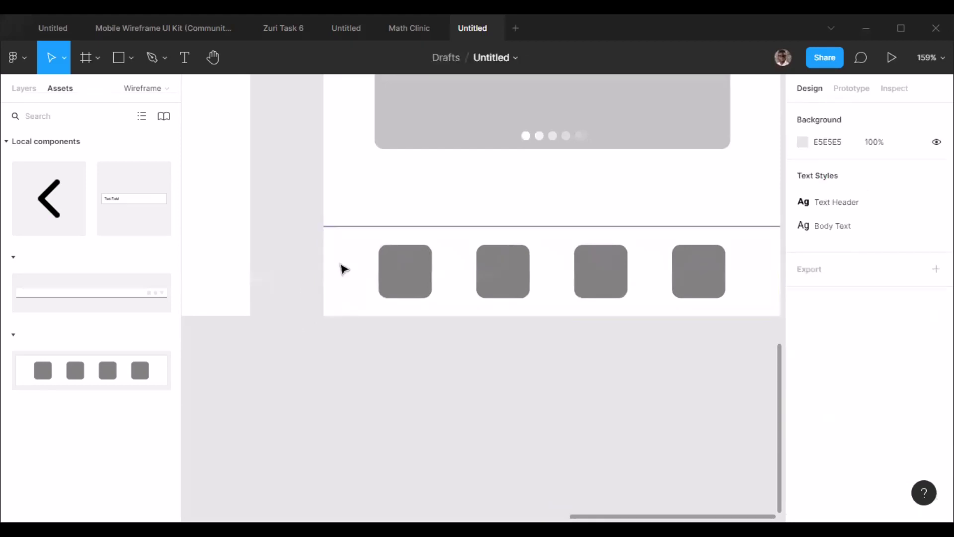
Step: Nudge the frame holding the cards and carousel down to Y 111 on the Google Pixel 2 XL - 3 screen
scroll(404, 283, "down", 5)
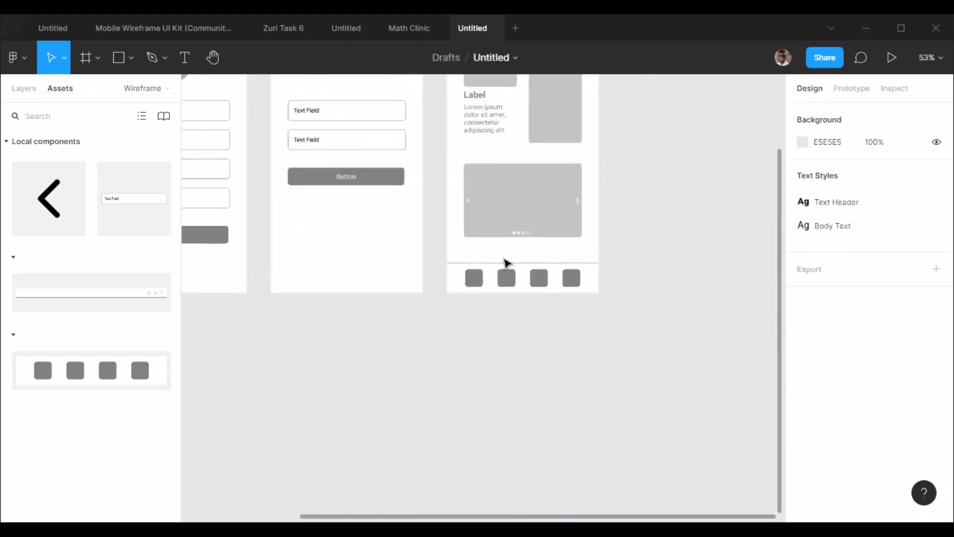
scroll(479, 275, "up", 2)
scroll(540, 380, "down", 5)
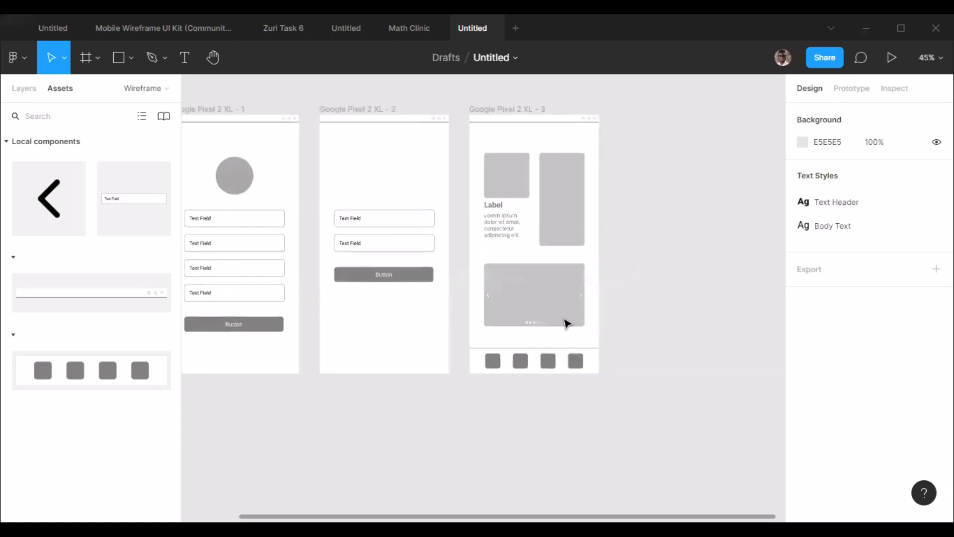
left_click(535, 305)
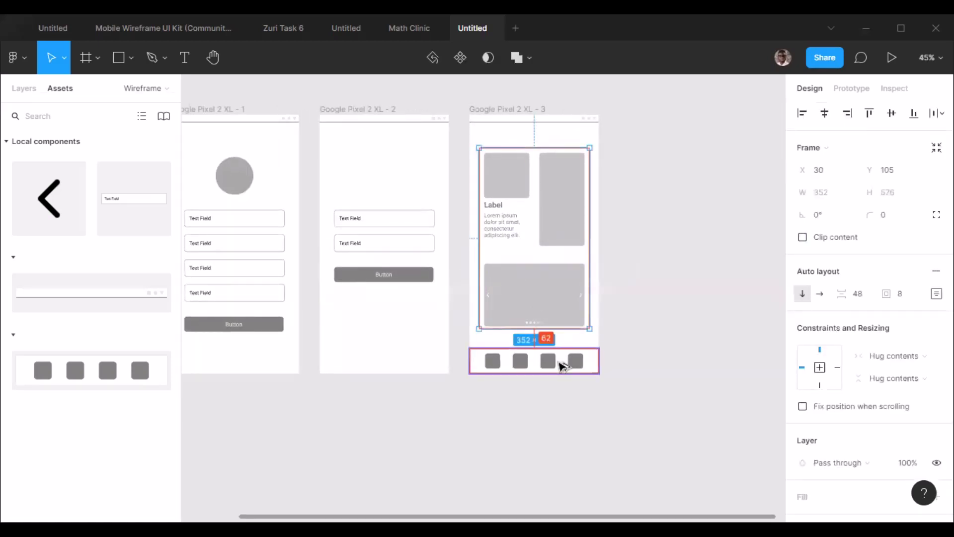
key("alt+Down")
key("alt+Down")
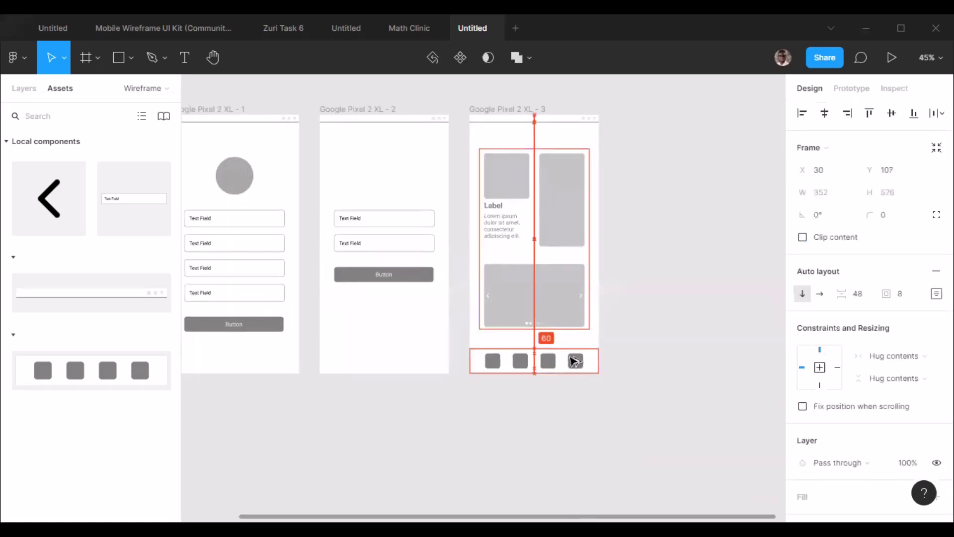
key("alt+Down")
key("alt+Down")
key("alt+Down")
key("alt+Down")
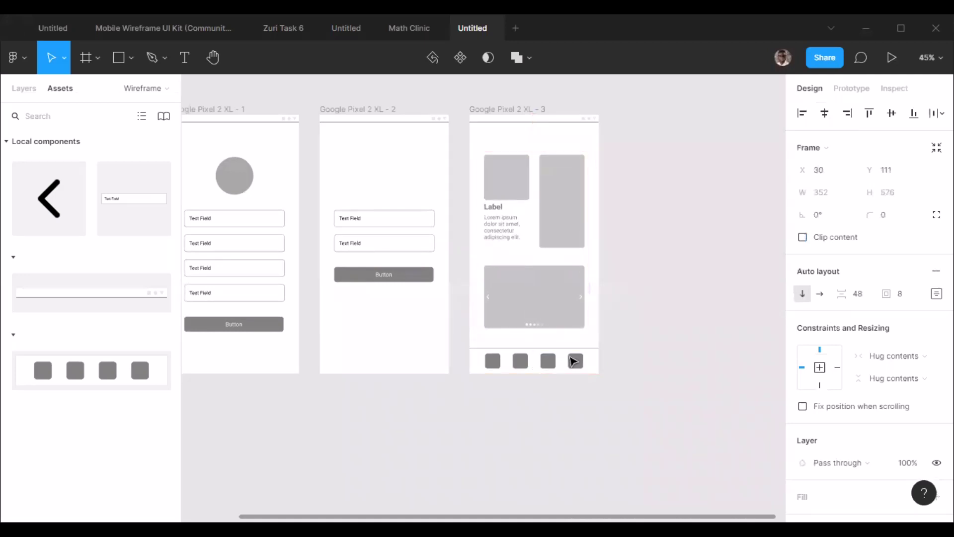
left_click(643, 204)
Step: Draw a new frame beside the Google Pixel 2 XL - 3 screen and size it to 411 × 80
scroll(491, 110, "up", 5)
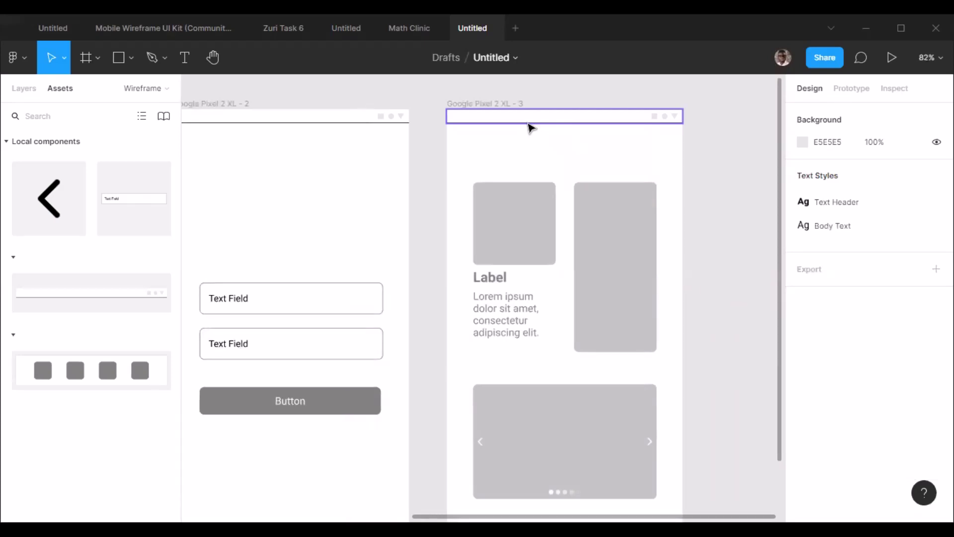
scroll(293, 159, "down", 2)
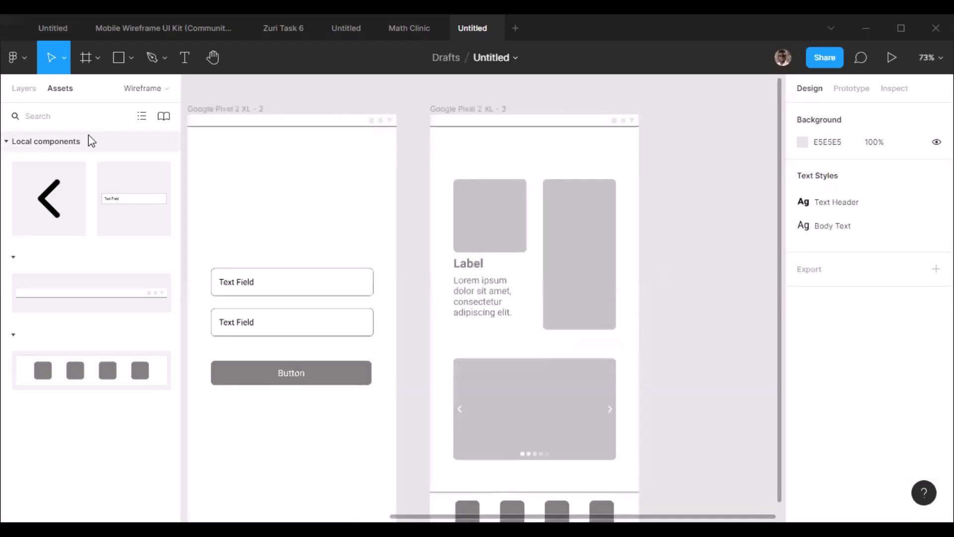
left_click(23, 88)
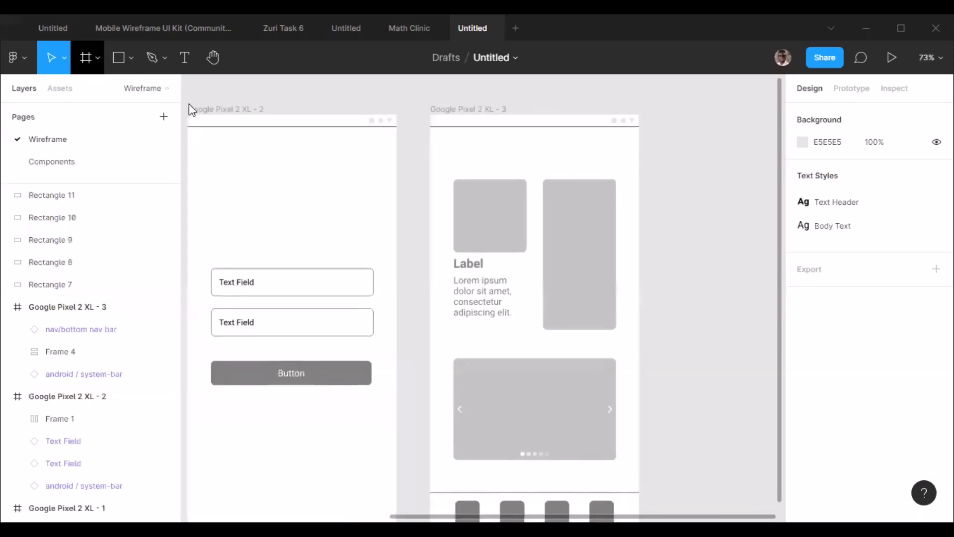
key("f")
scroll(339, 188, "down", 4)
left_click_drag(488, 137, 605, 161)
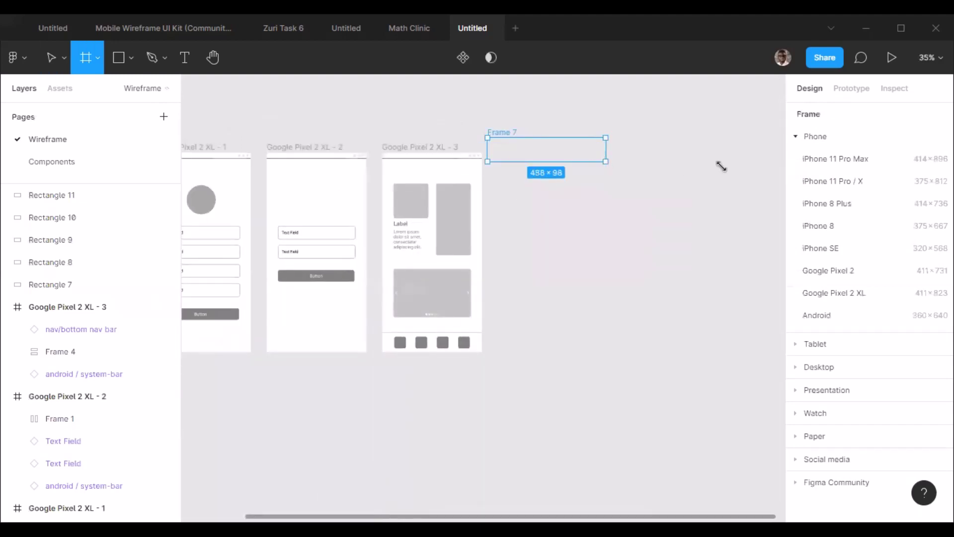
left_click(827, 194)
type("411")
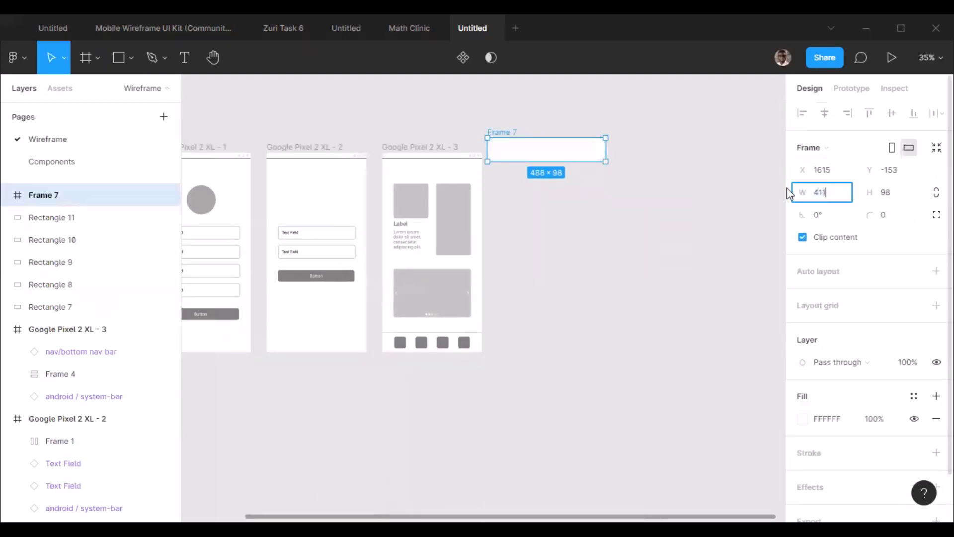
key("Tab")
type("80")
key("Return")
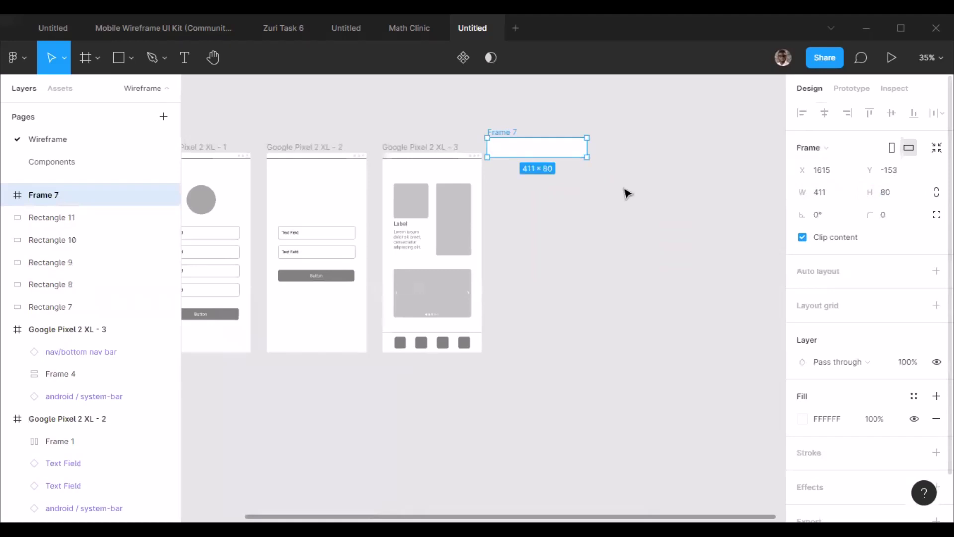
Step: Move the android / system-bar instance from the third screen to the top of the new 411 × 80 frame
left_click(518, 172)
scroll(417, 154, "up", 3)
scroll(395, 173, "up", 3)
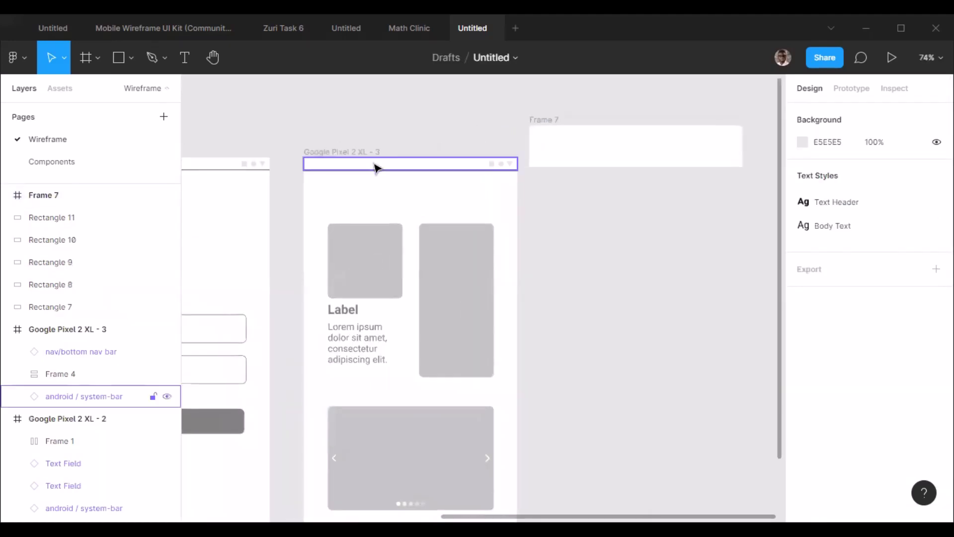
left_click_drag(376, 168, 598, 139)
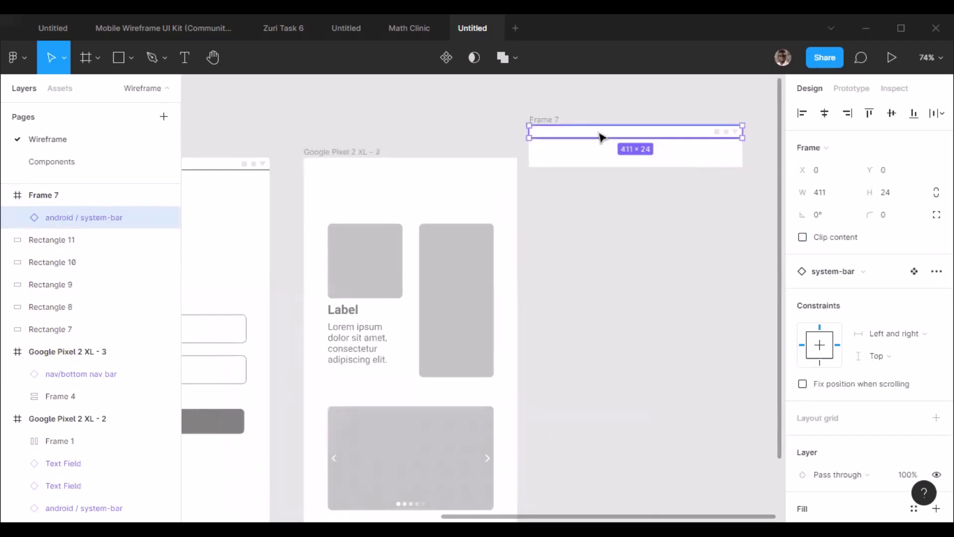
scroll(560, 134, "up", 1)
scroll(458, 145, "up", 3)
scroll(575, 149, "down", 3)
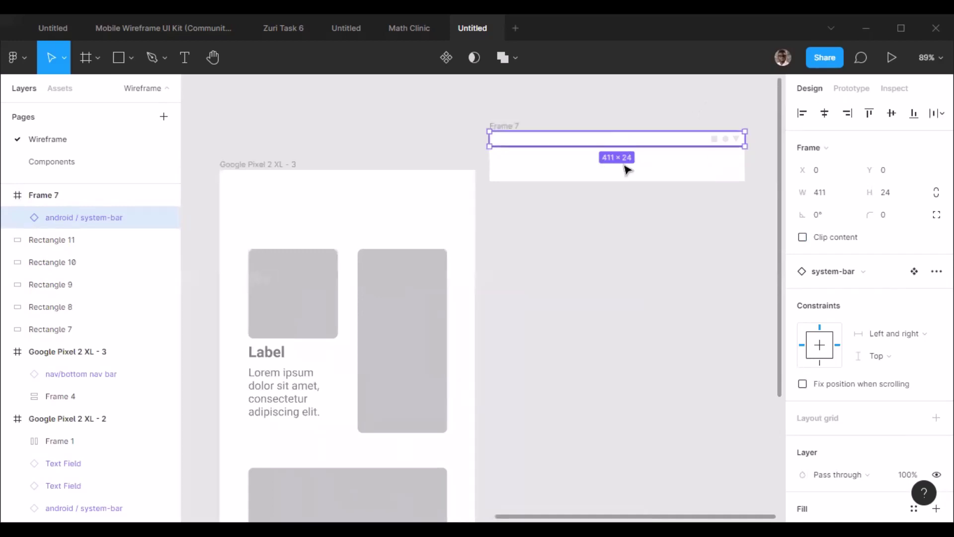
left_click(666, 118)
scroll(364, 139, "up", 3)
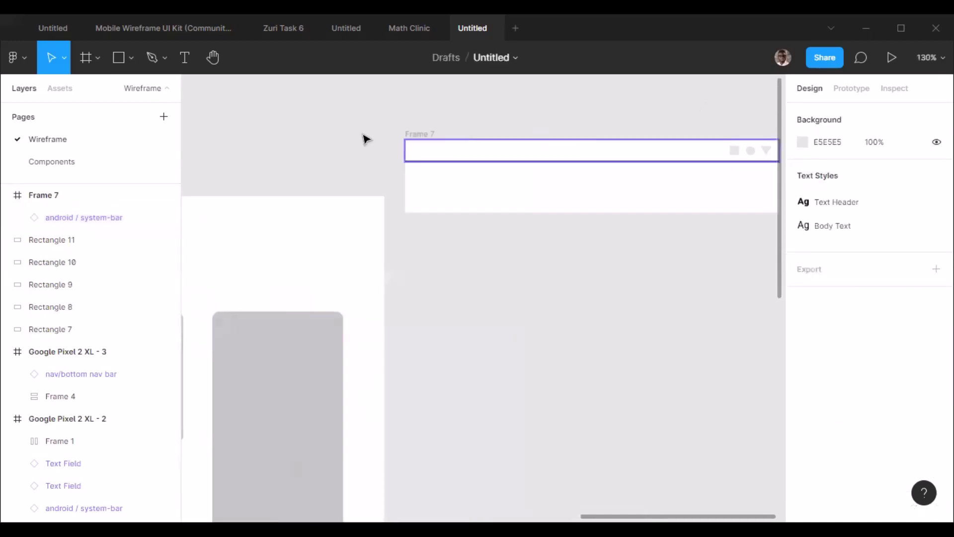
Step: Run the Feather Icons plugin, search for "menu" and insert the menu icon below the new frame
right_click(491, 276)
mouse_move(535, 323)
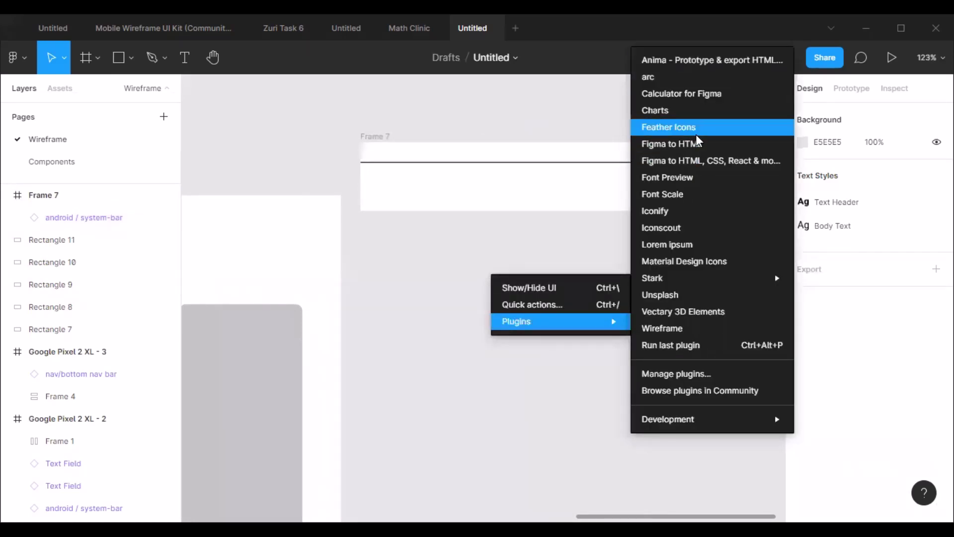
left_click(760, 127)
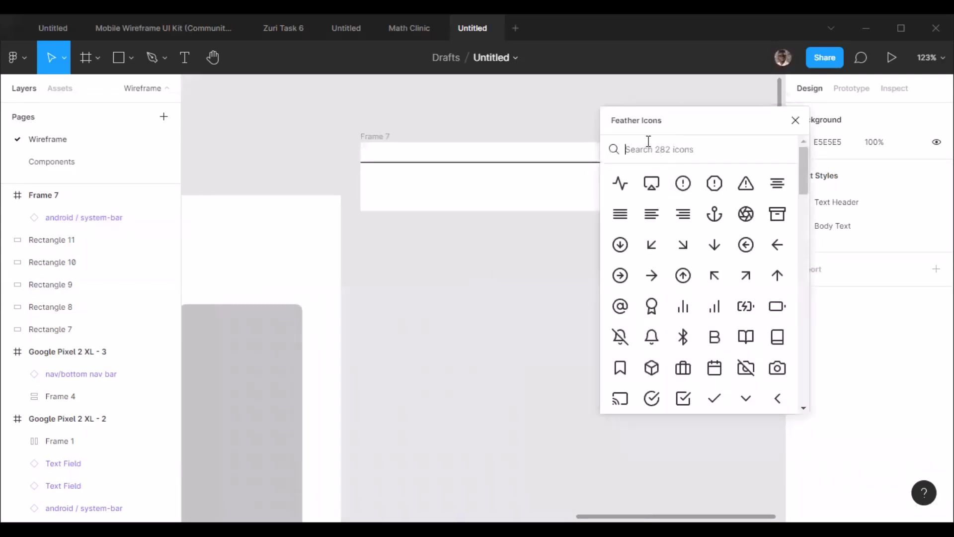
type("menu")
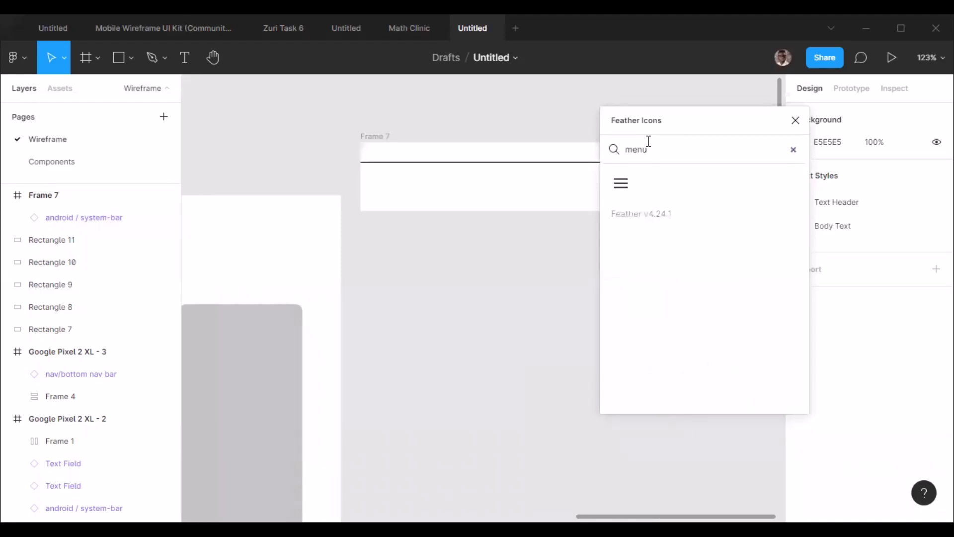
left_click(622, 192)
left_click(626, 196)
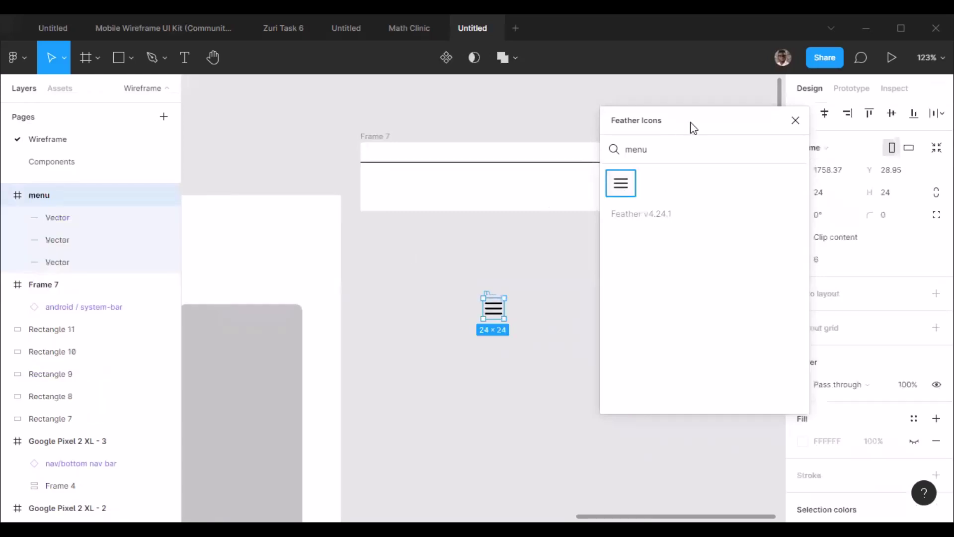
Step: Examine the icons in the Homepage header of the Zuri Task 6 file, and return to the wireframe file
left_click(678, 149)
key("ctrl+a")
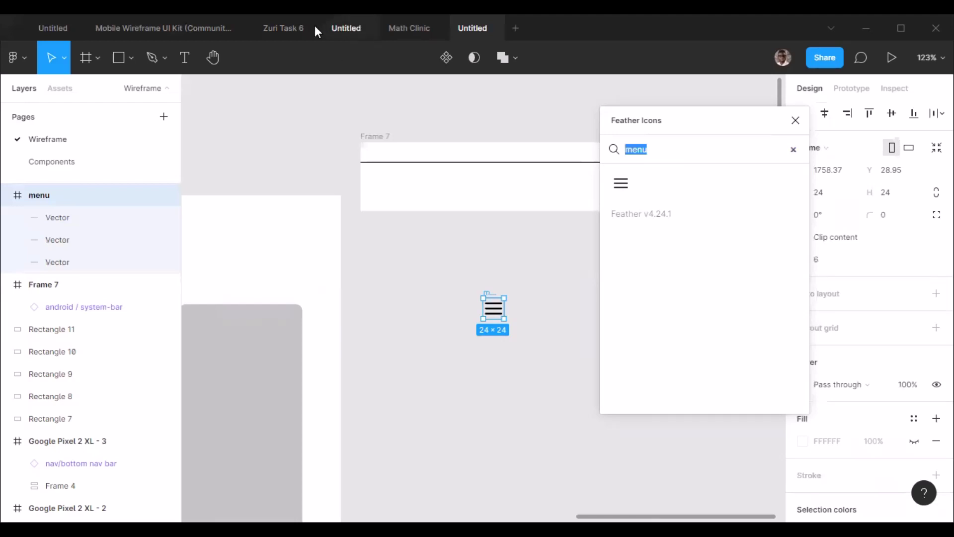
left_click(284, 28)
scroll(496, 188, "down", 4)
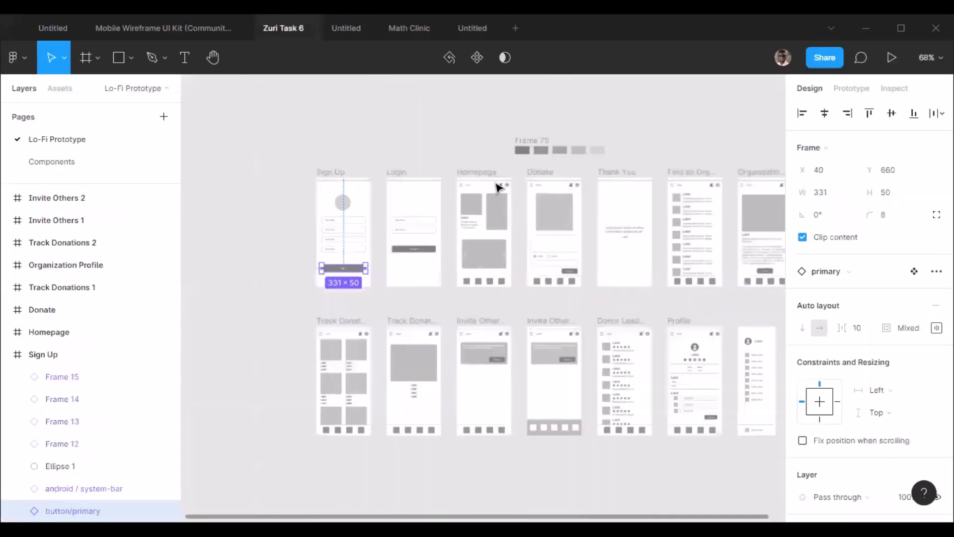
scroll(507, 174, "up", 10)
scroll(506, 252, "down", 3)
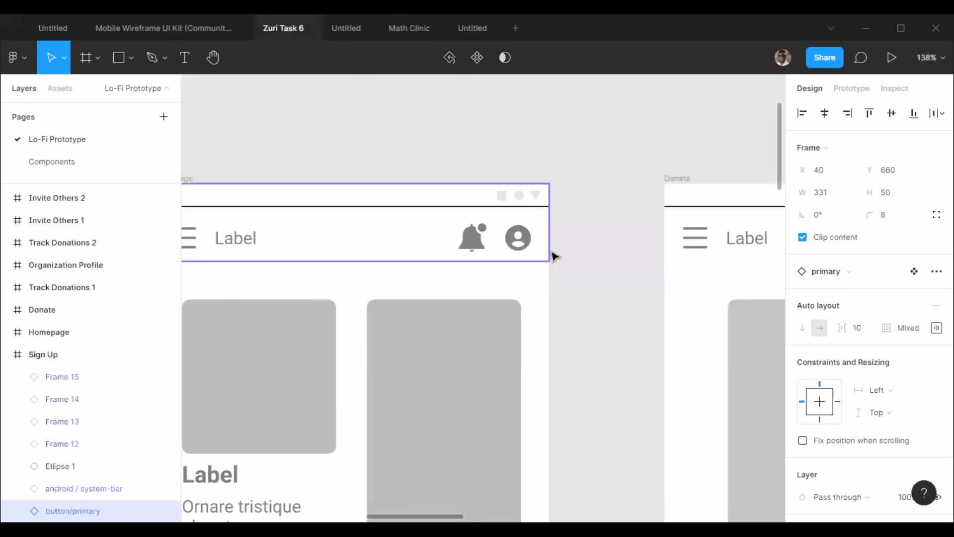
left_click(472, 28)
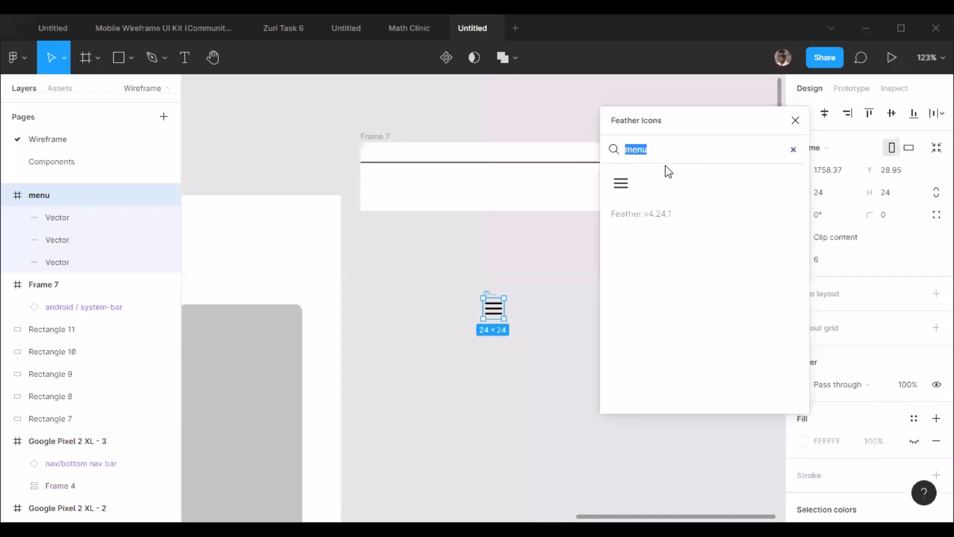
Step: Search Feather Icons for "notifi", insert the bell icon and place it to the left of the menu icon
type("notifi")
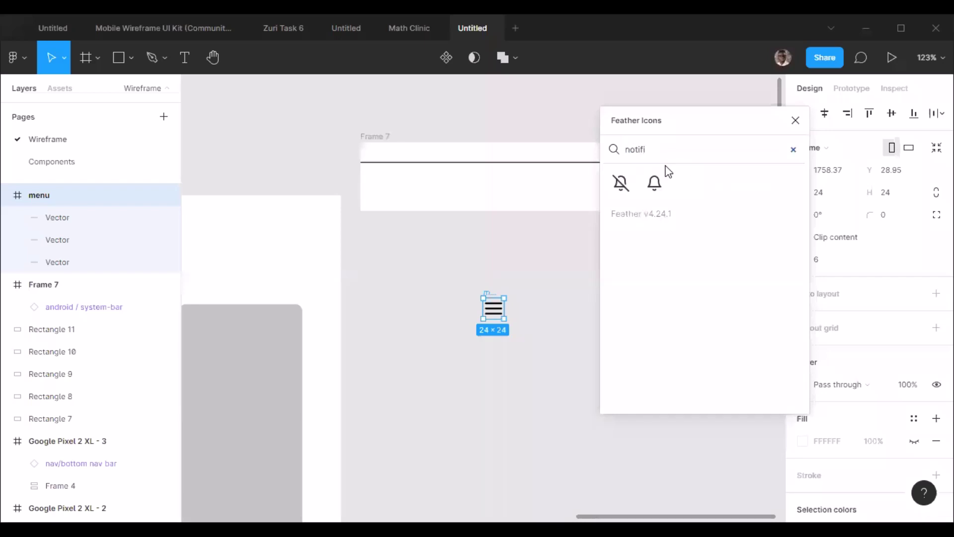
left_click(654, 183)
left_click(666, 187)
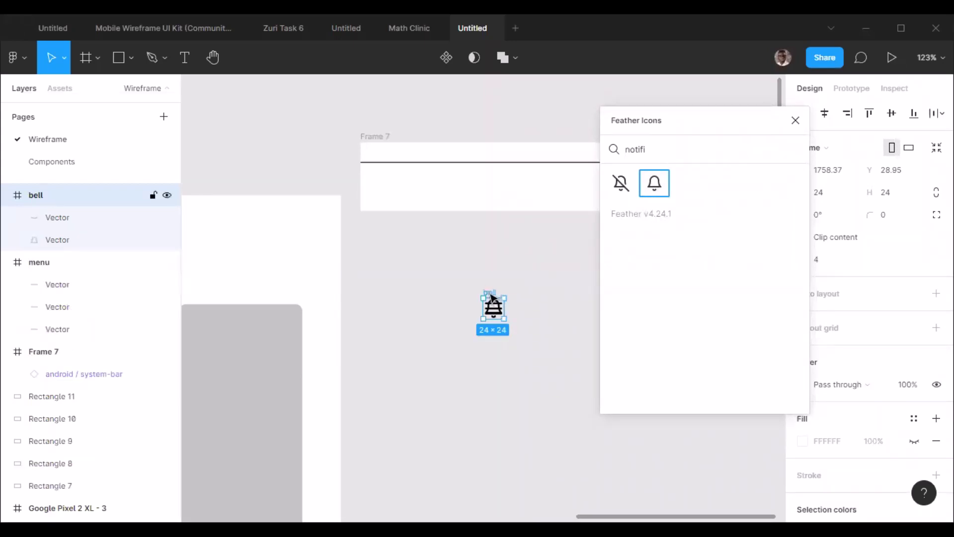
left_click_drag(490, 298, 436, 299)
Step: Search Feather Icons for "profile" and "user" icons, and close the plugin without inserting one
double_click(641, 149)
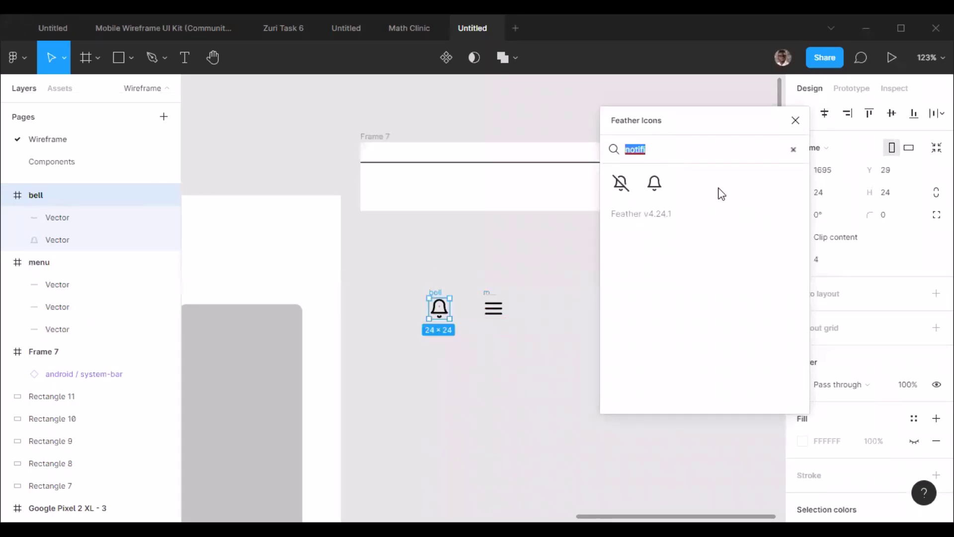
type("proi")
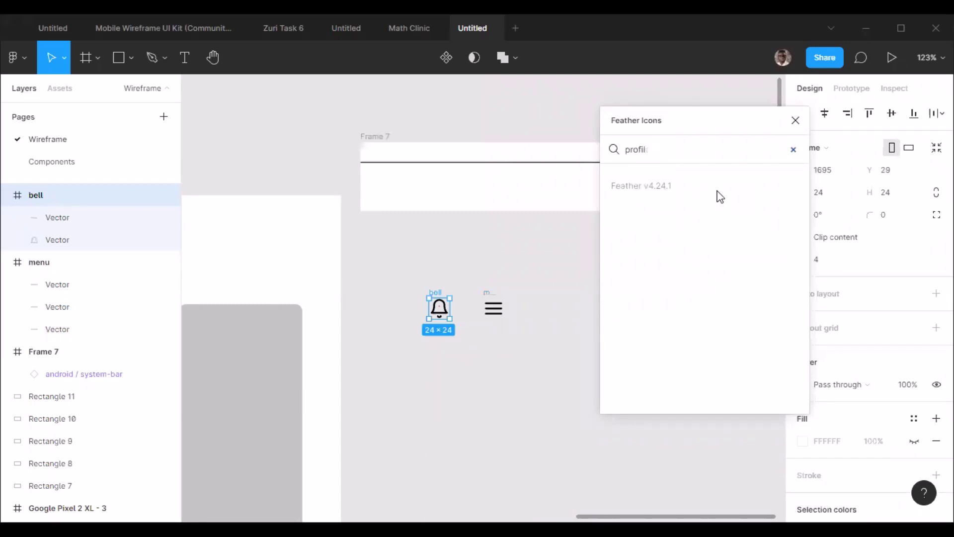
key("BackSpace")
key("BackSpace")
key("BackSpace")
key("BackSpace")
key("BackSpace")
key("BackSpace")
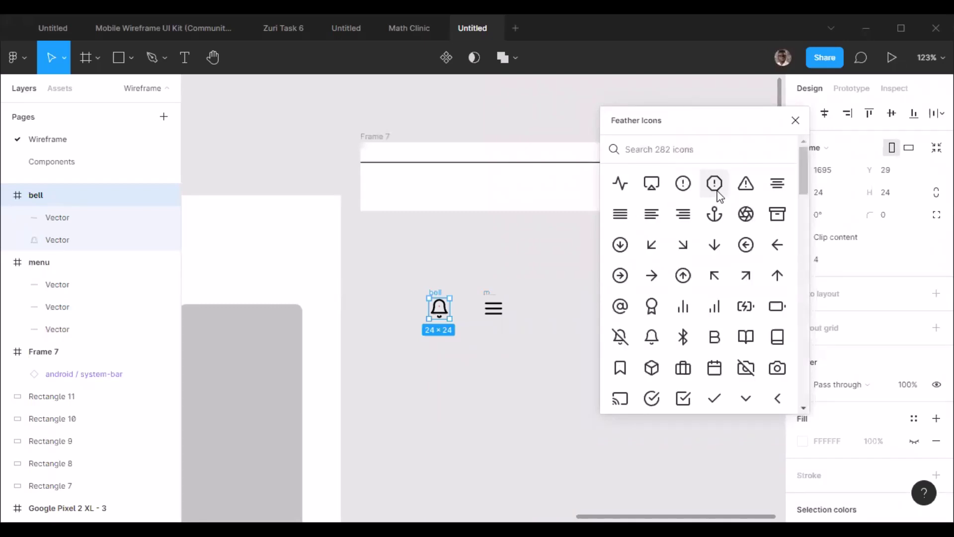
type("profile")
key("ctrl+a")
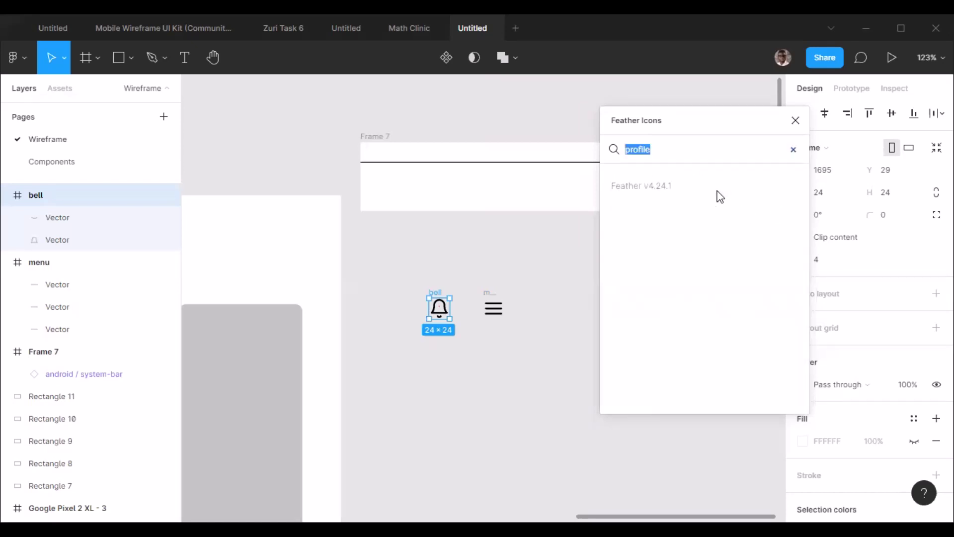
type("user")
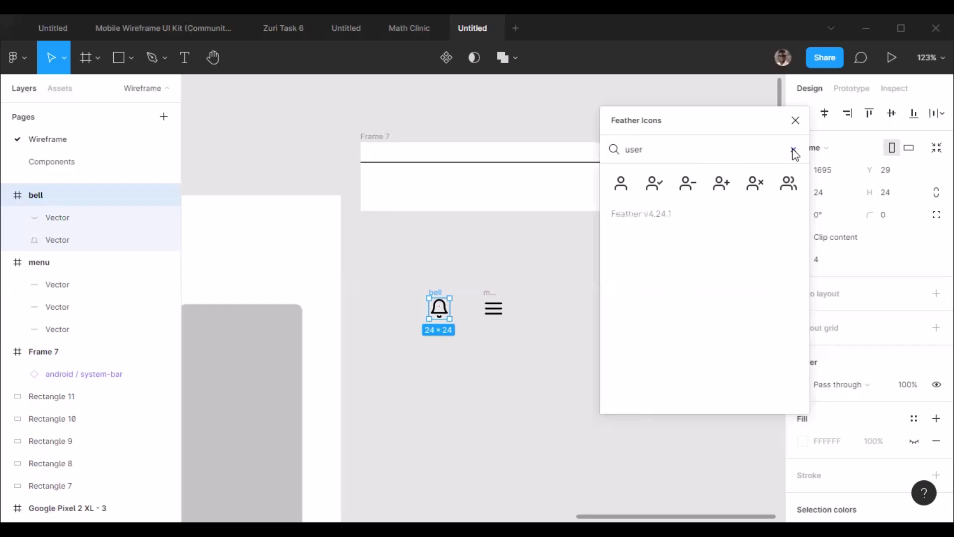
left_click(793, 149)
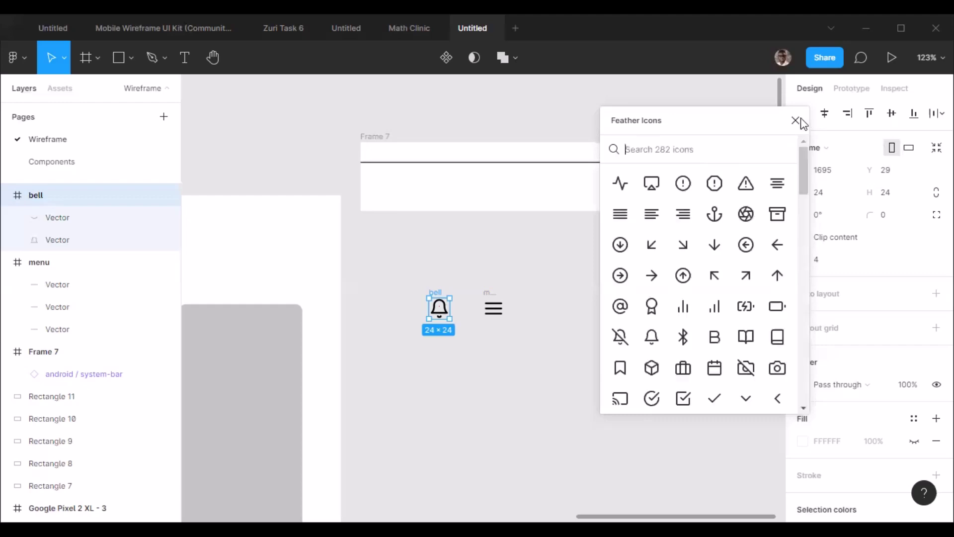
left_click(795, 120)
Step: Run the Iconify plugin and search its icons for "profile"
right_click(639, 260)
mouse_move(665, 299)
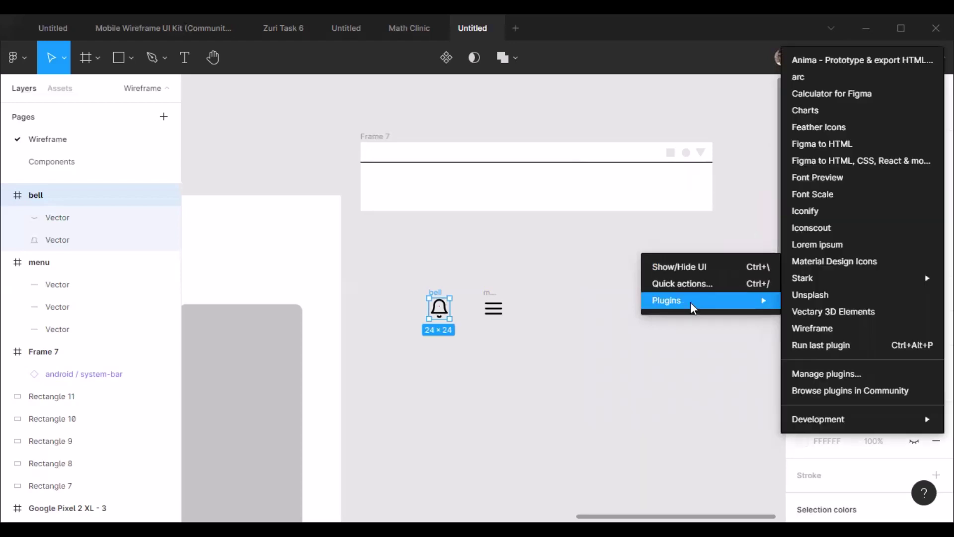
left_click(829, 211)
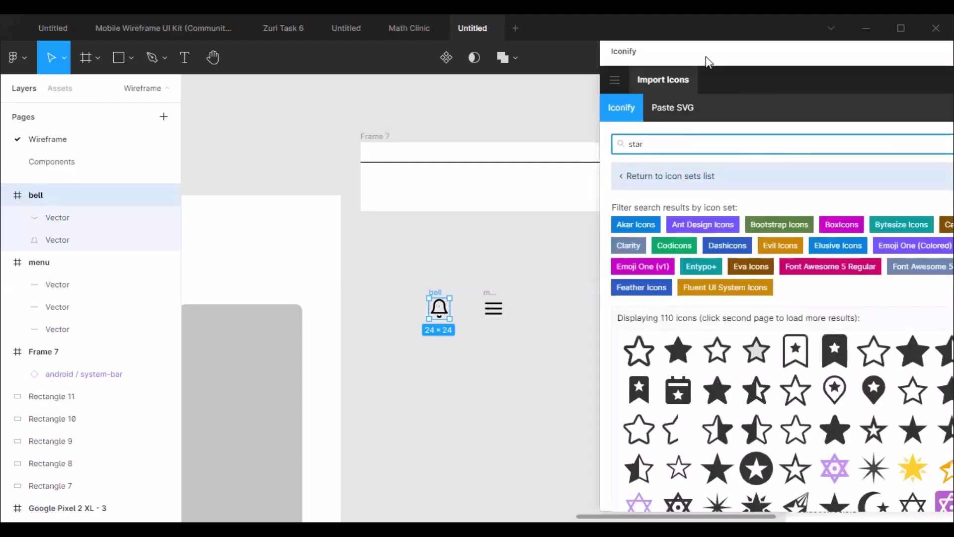
left_click_drag(705, 56, 586, 59)
key("ctrl+a")
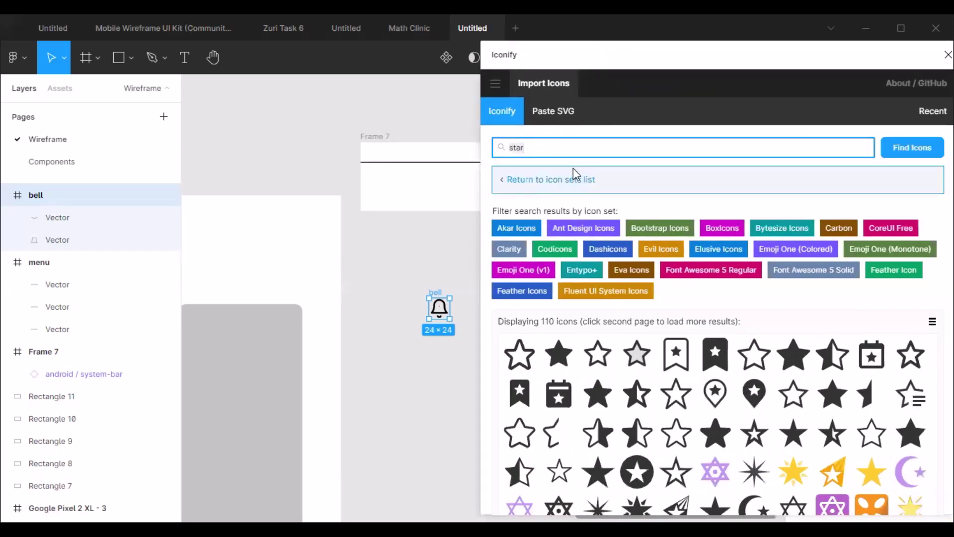
type("profile")
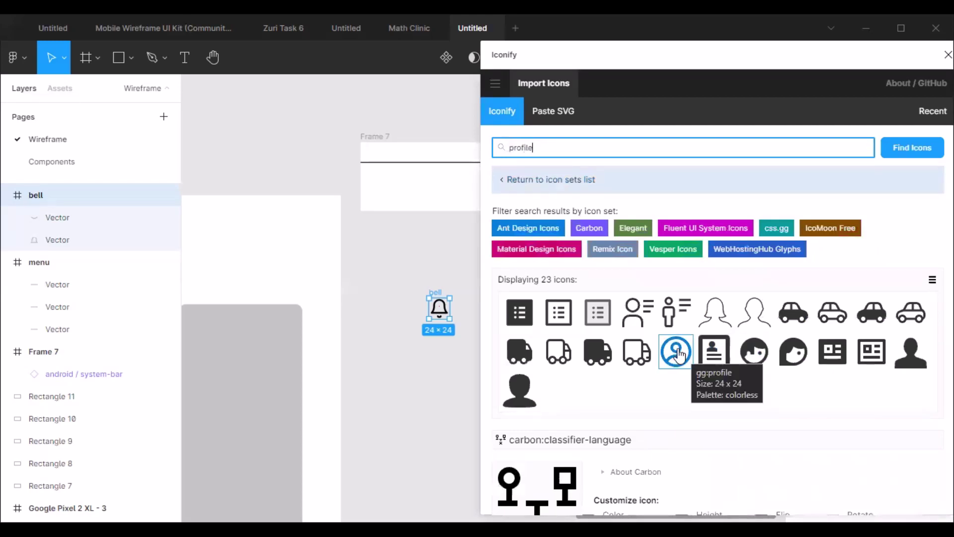
left_click_drag(684, 357, 419, 365)
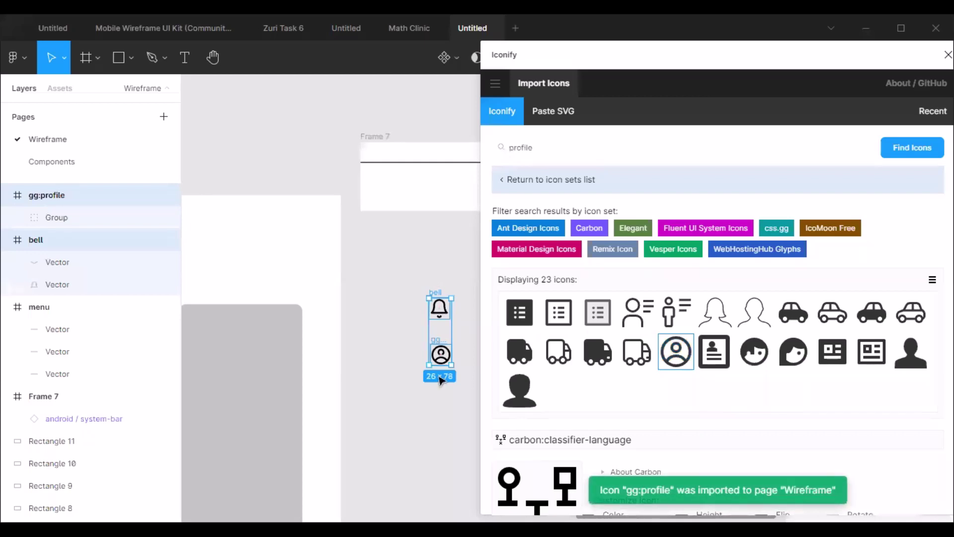
left_click(445, 410)
key("ctrl+z")
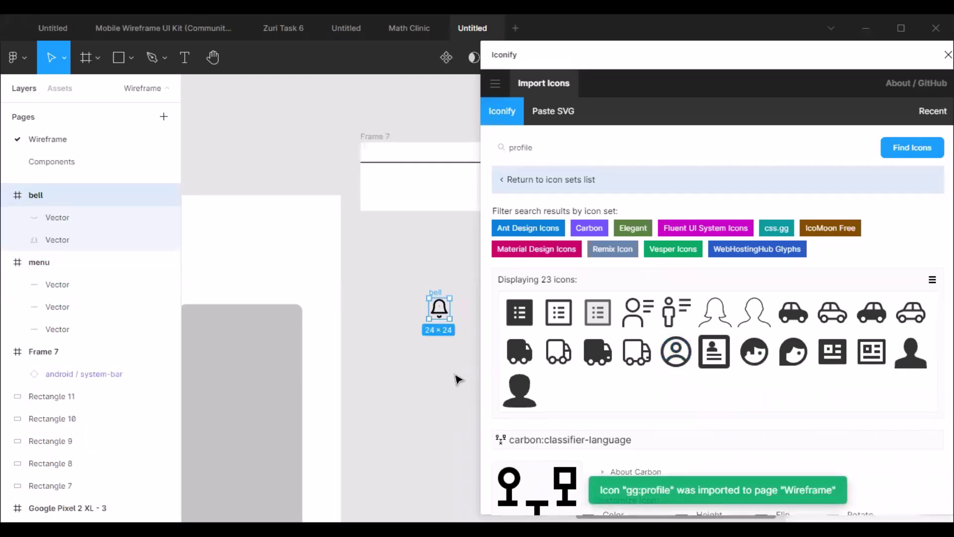
Step: Insert the gg:profile icon on the canvas between and below the bell and menu icons, and close Iconify
left_click(456, 380)
left_click_drag(676, 351, 453, 354)
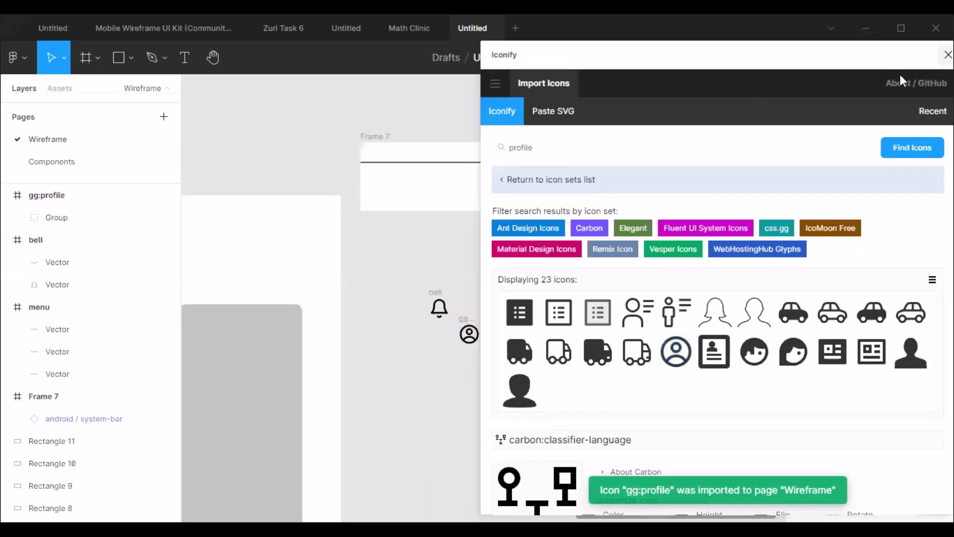
left_click(947, 54)
left_click_drag(556, 282, 572, 273)
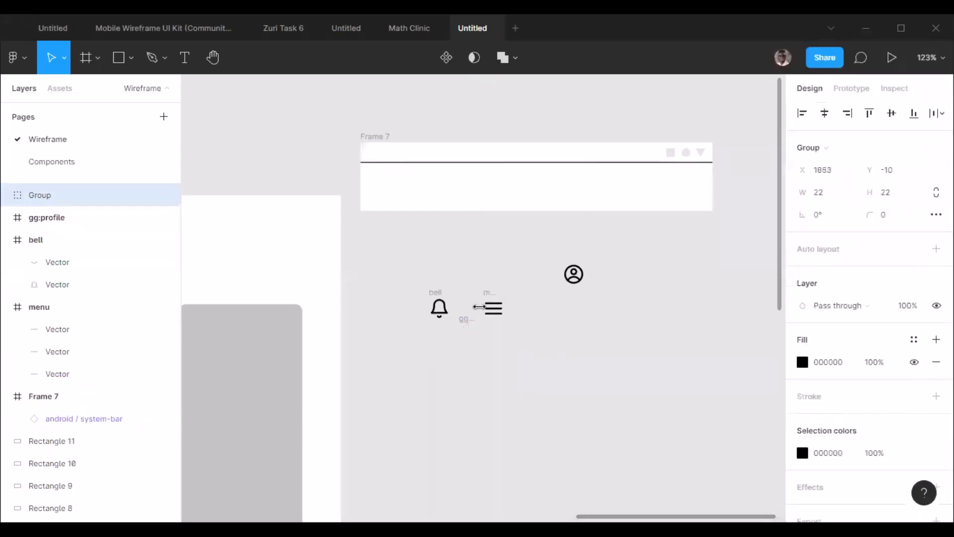
left_click(493, 307)
key("ctrl+z")
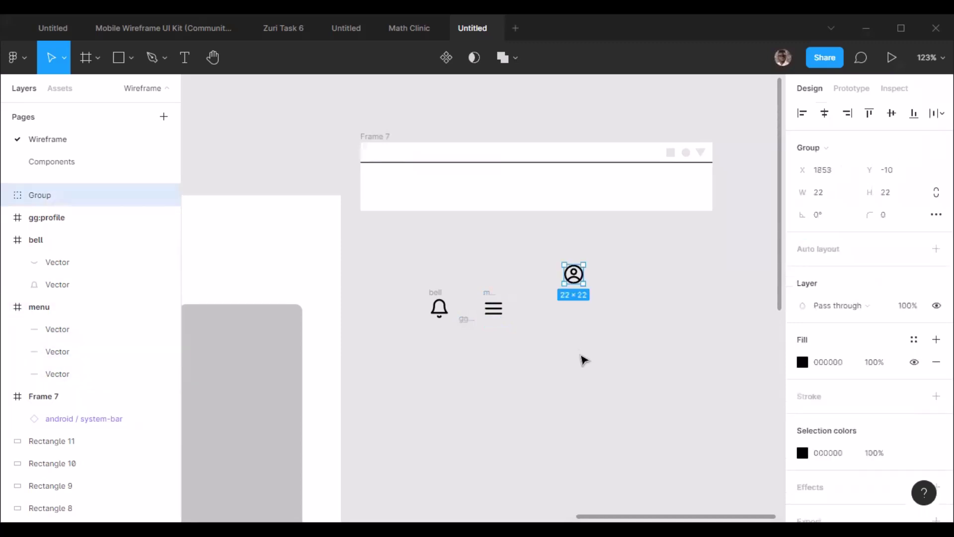
key("ctrl+z")
Step: Turn the menu, bell and gg:profile icons each into a separate component
left_click(494, 299)
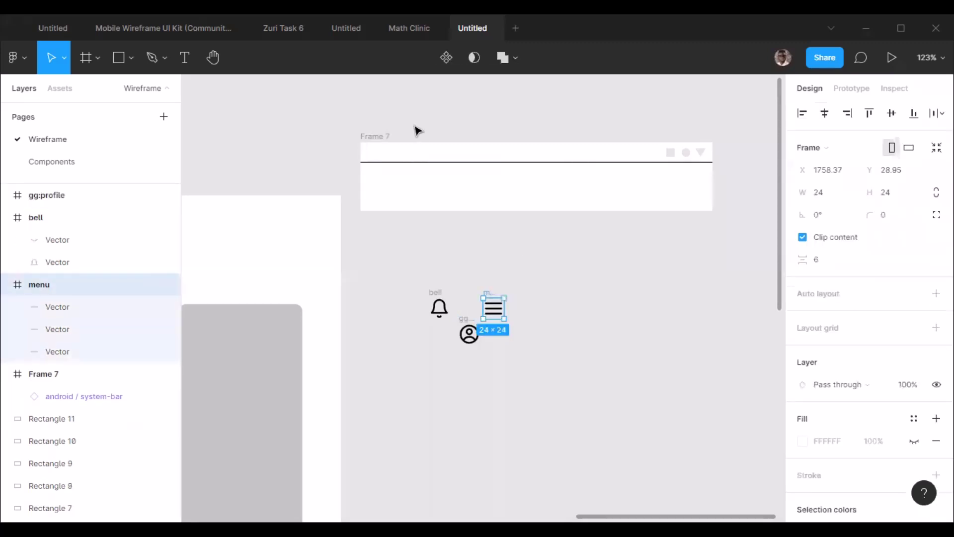
left_click(446, 58)
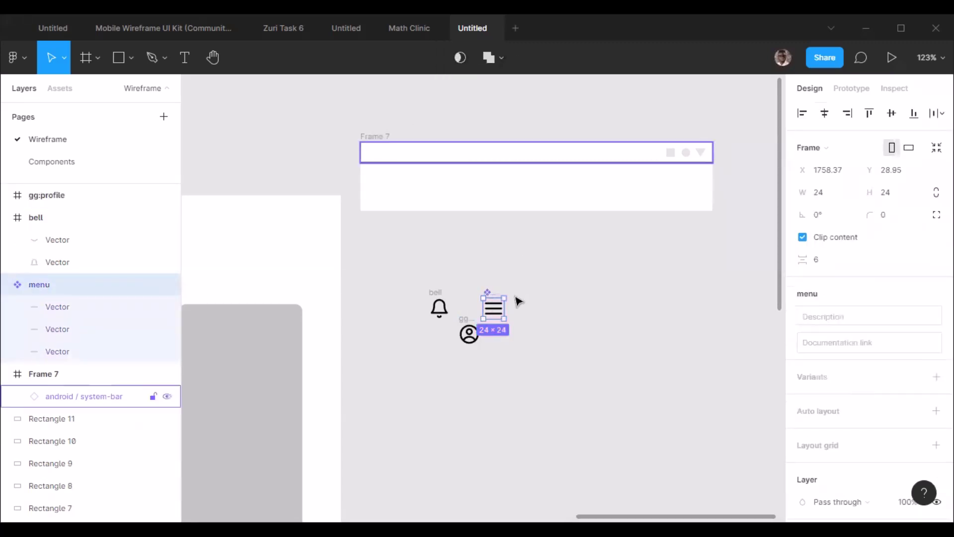
left_click(451, 287)
left_click(437, 306)
left_click(446, 58)
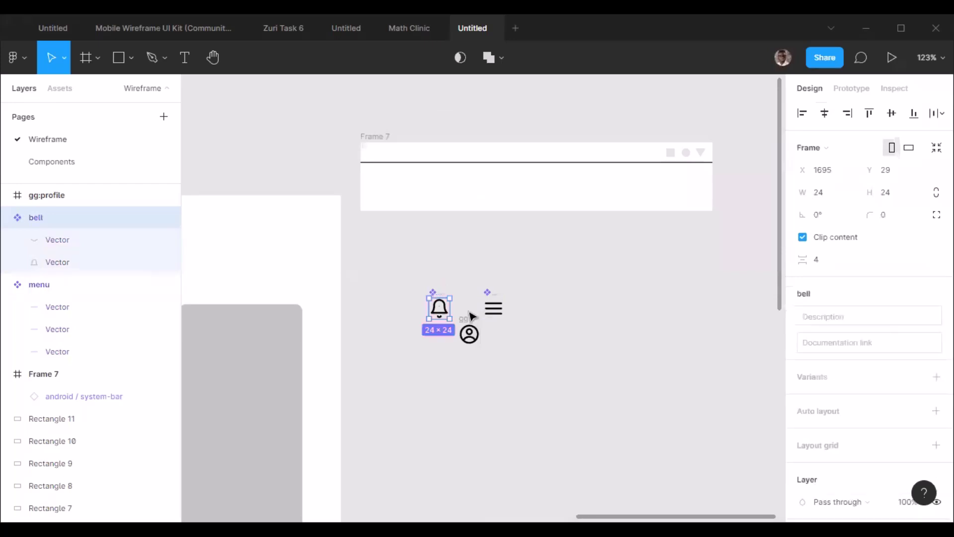
left_click(469, 332)
left_click(446, 57)
left_click(564, 238)
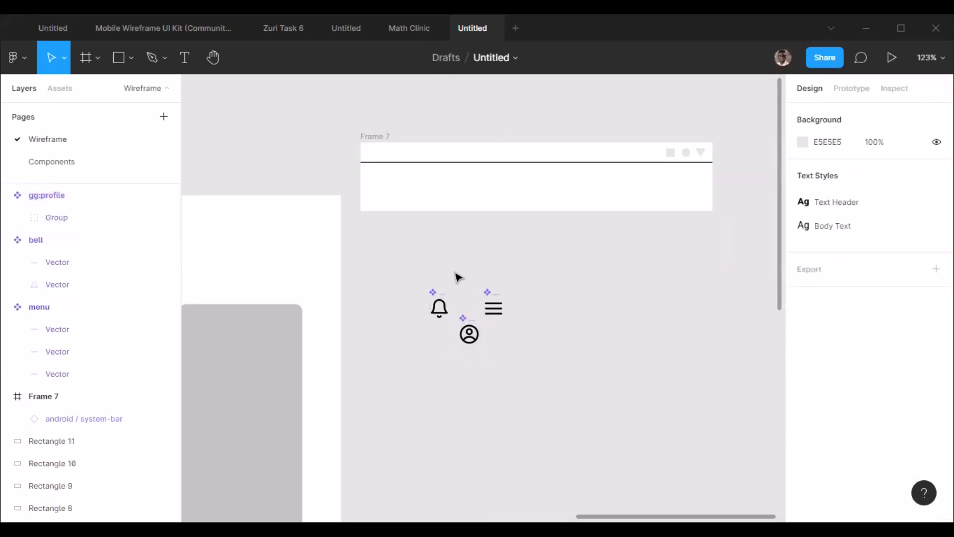
left_click(435, 296)
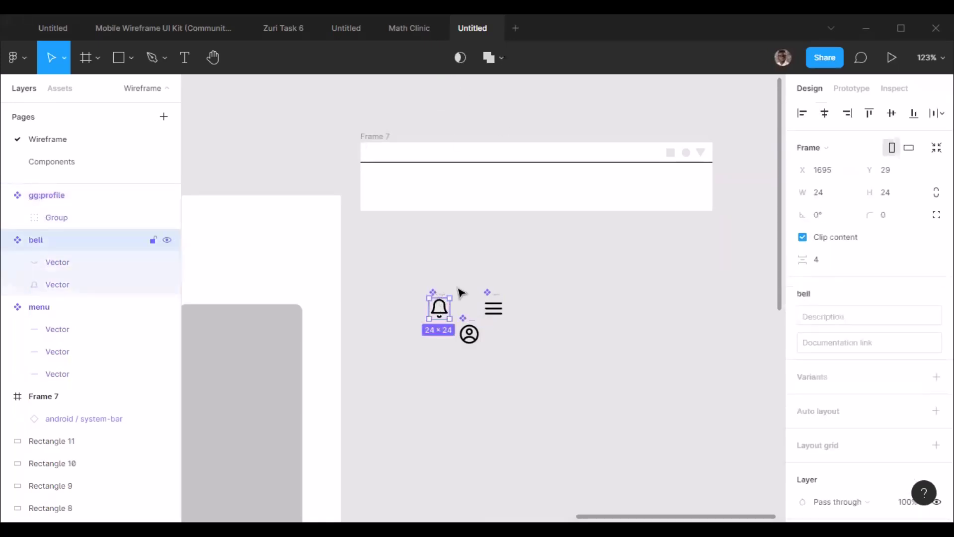
left_click_drag(494, 306, 382, 184)
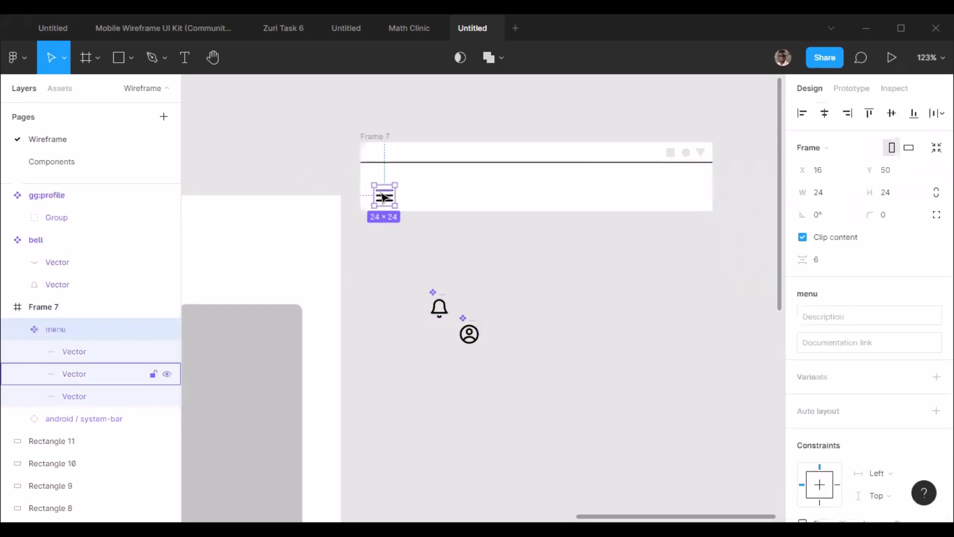
scroll(382, 184, "up", 5)
key("ctrl+z")
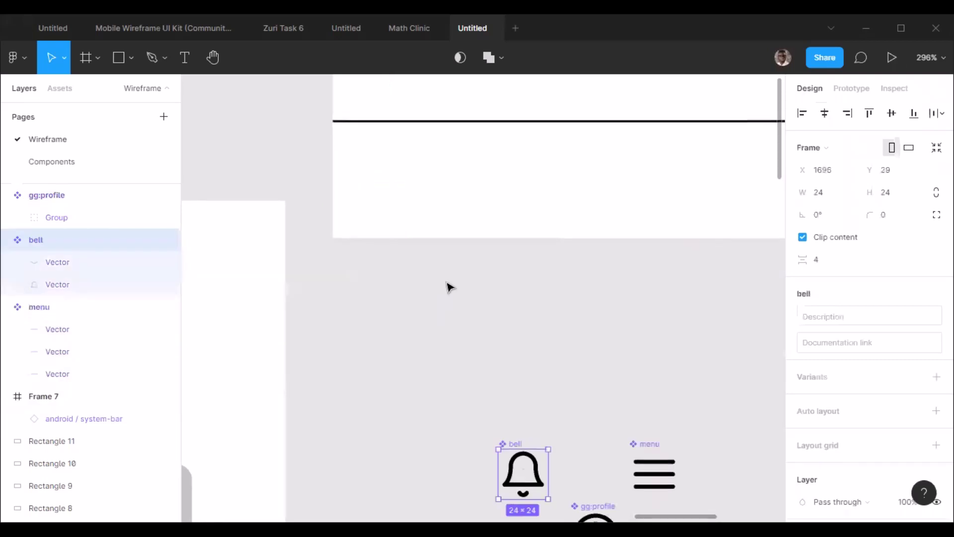
Step: Try moving the bell, menu and gg:profile components to the Components page, check the local assets, and undo the move
scroll(447, 283, "down", 5)
left_click_drag(446, 313, 500, 385)
left_click_drag(555, 408, 555, 408)
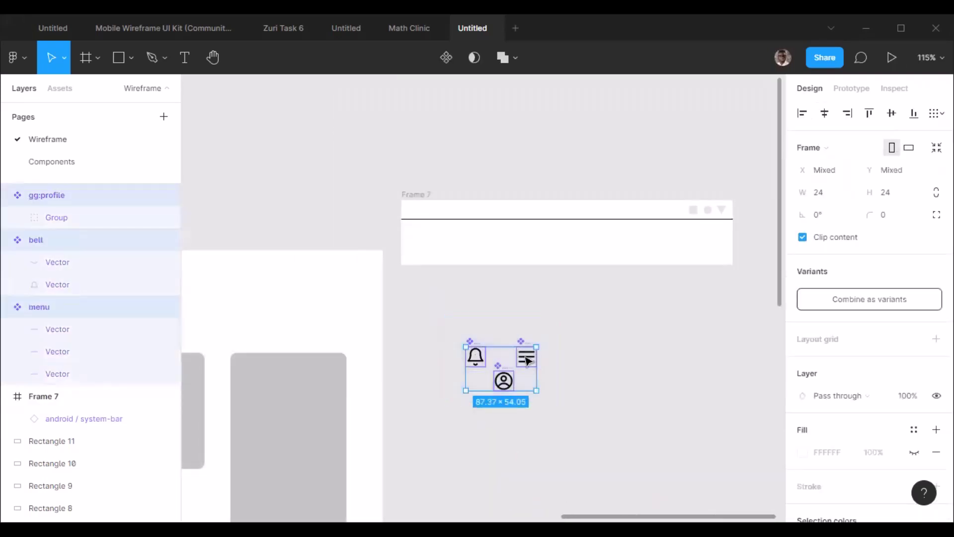
right_click(520, 356)
mouse_move(589, 146)
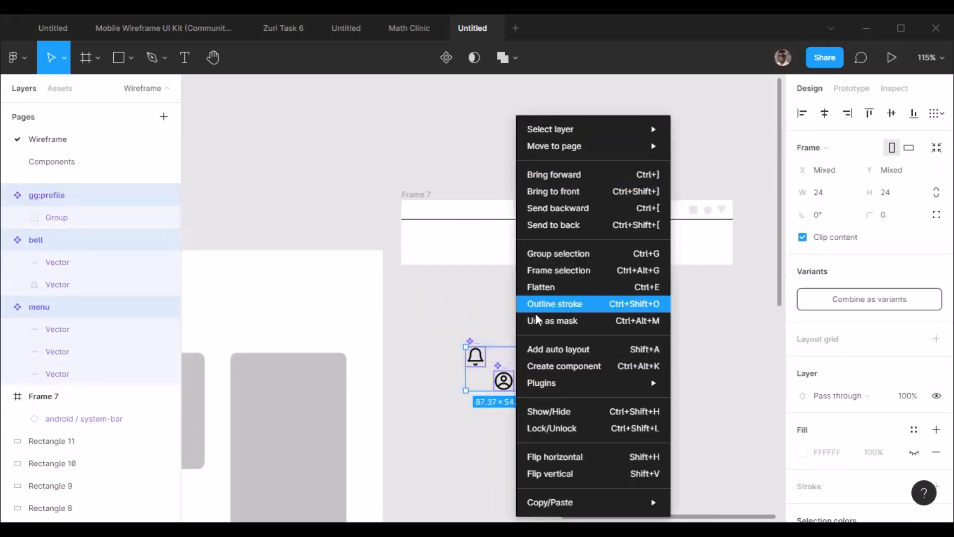
left_click(705, 153)
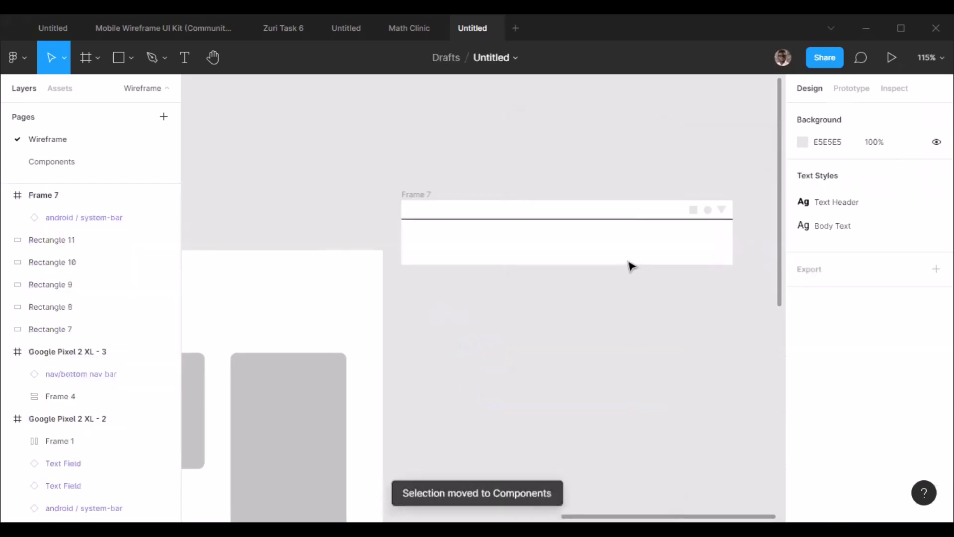
left_click(75, 91)
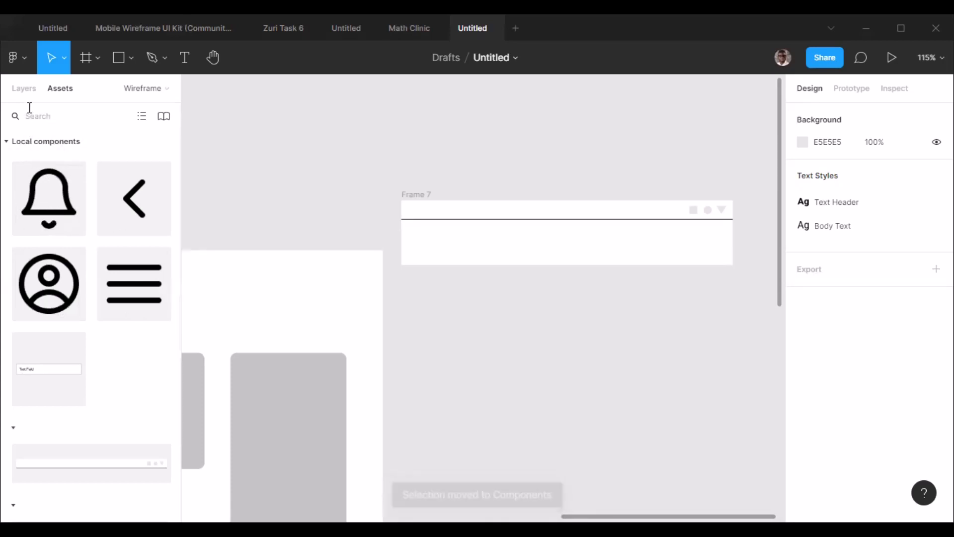
left_click(27, 88)
key("ctrl+v")
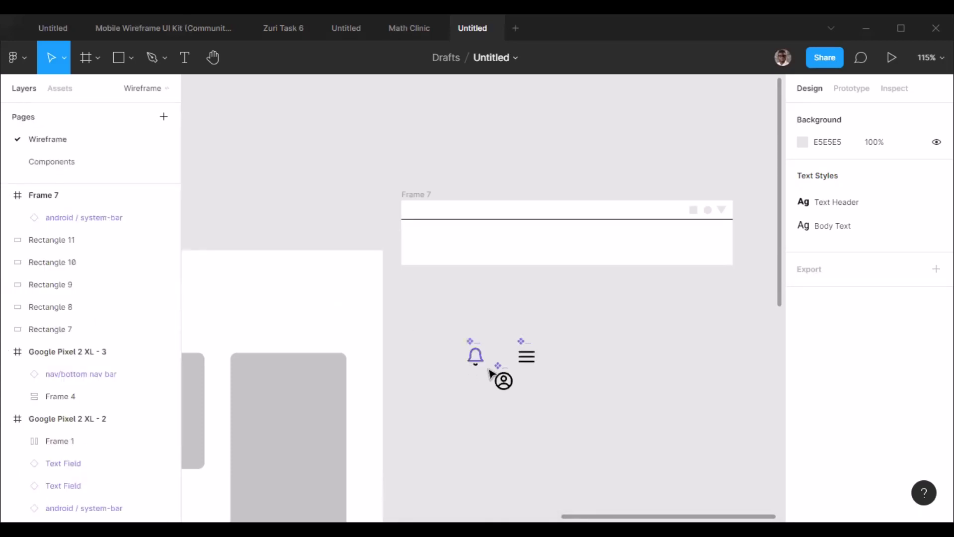
Step: Rename the bell component as icon/bell
scroll(482, 348, "up", 5)
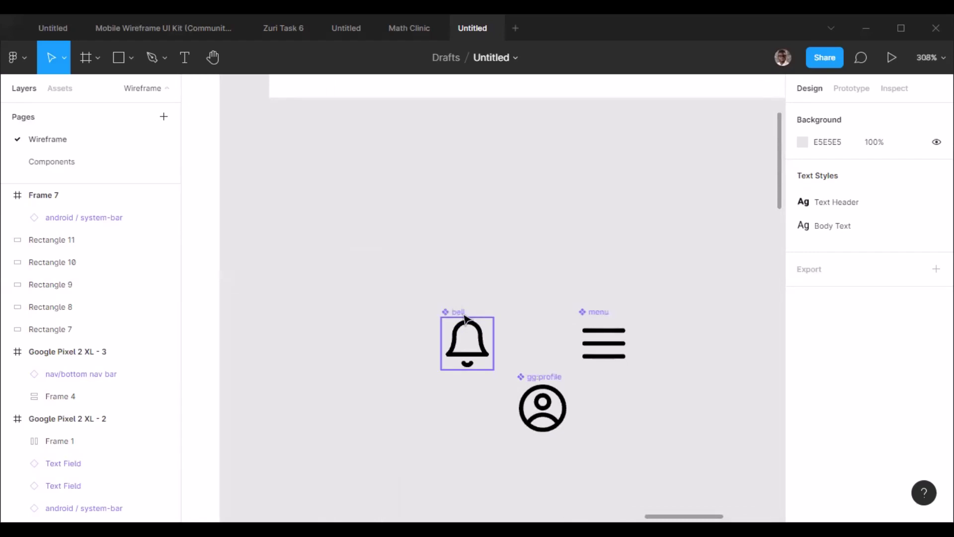
left_click(460, 315)
key("ctrl+r")
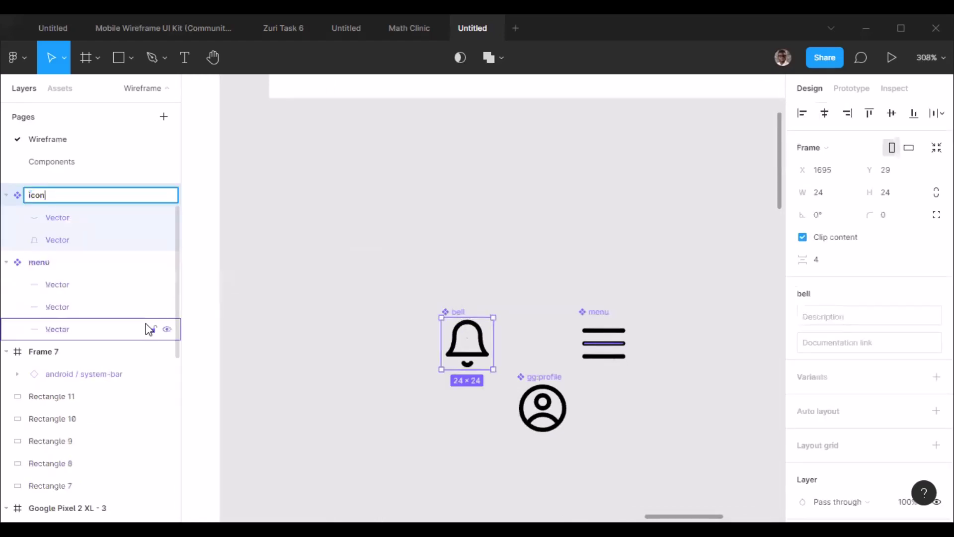
type("icon/bell")
key("Return")
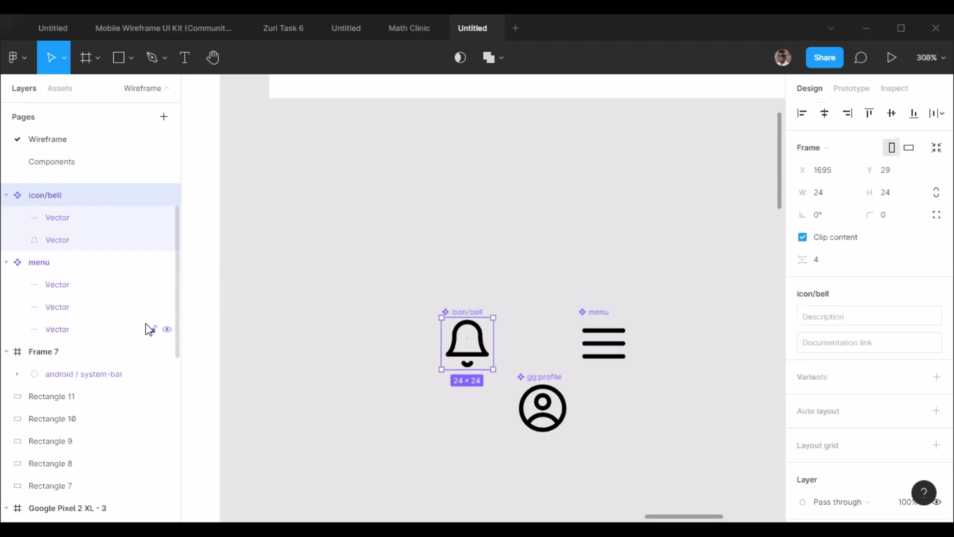
Step: Select the menu icon component
left_click(606, 314)
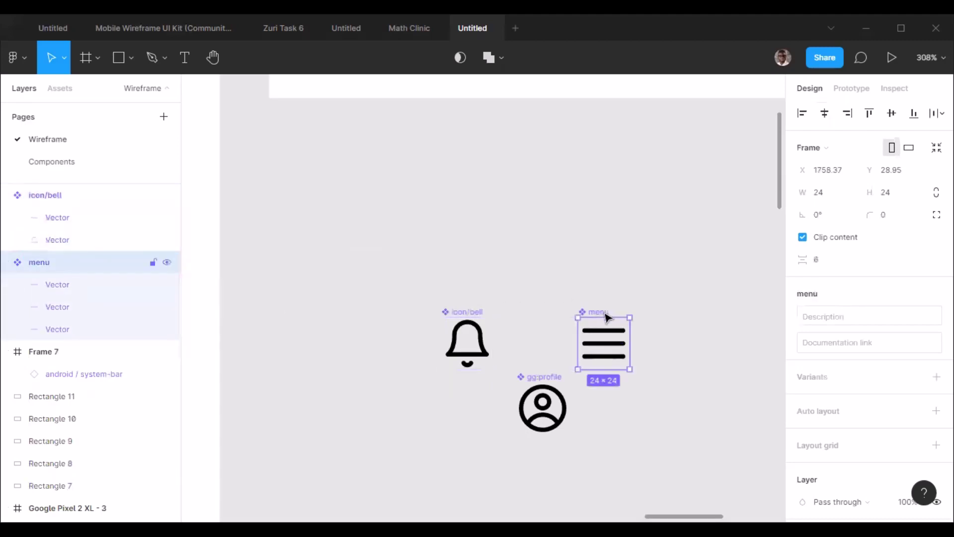